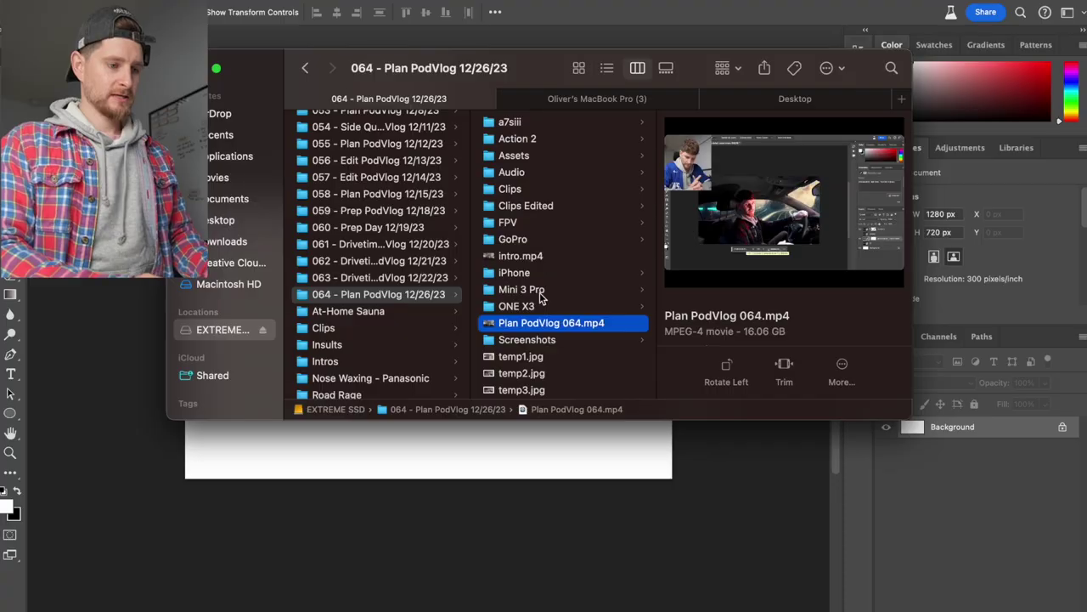
Place temp1.jpg through temp4.jpg from the 064 - Plan PodVlog 12/26/23 folder into the 1280 by 720 px canvas as separate layers
scroll(541, 297, "down", 3)
left_click(520, 282)
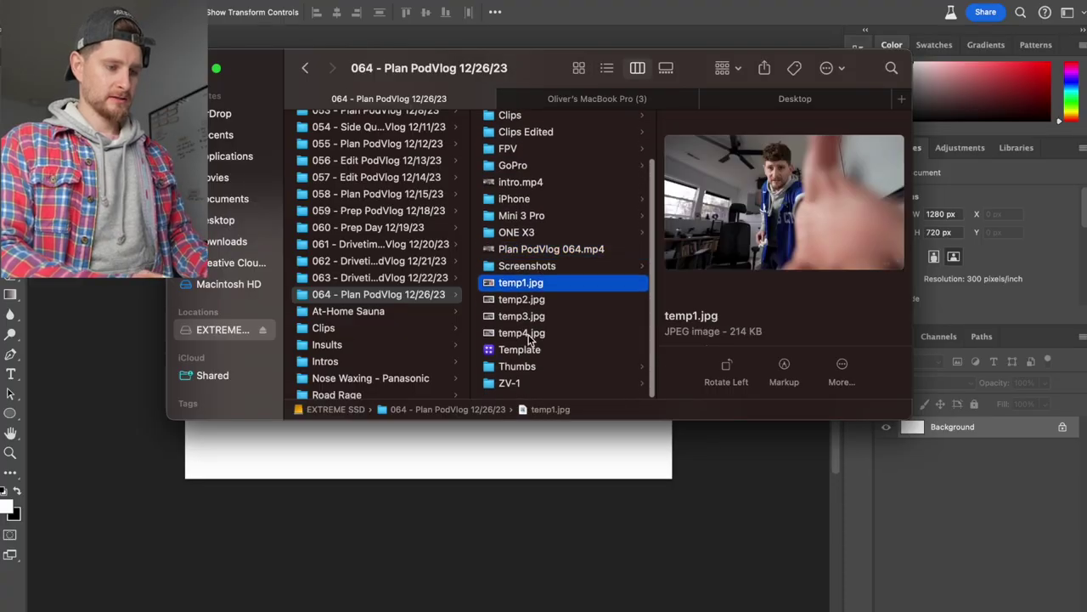
left_click(531, 347, "shift")
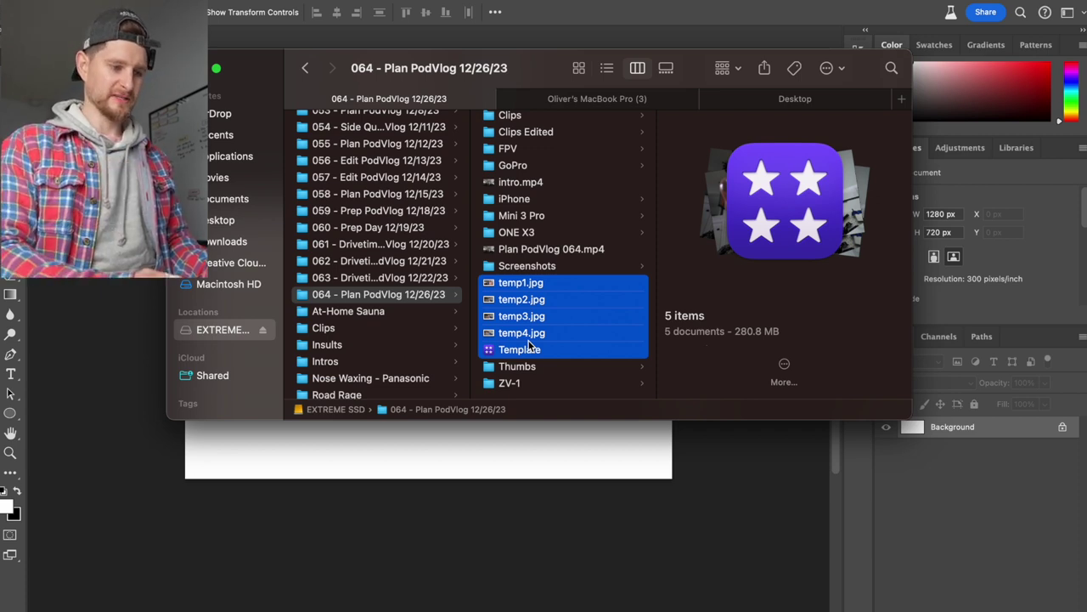
left_click(544, 351, "super")
left_click_drag(552, 339, 476, 454)
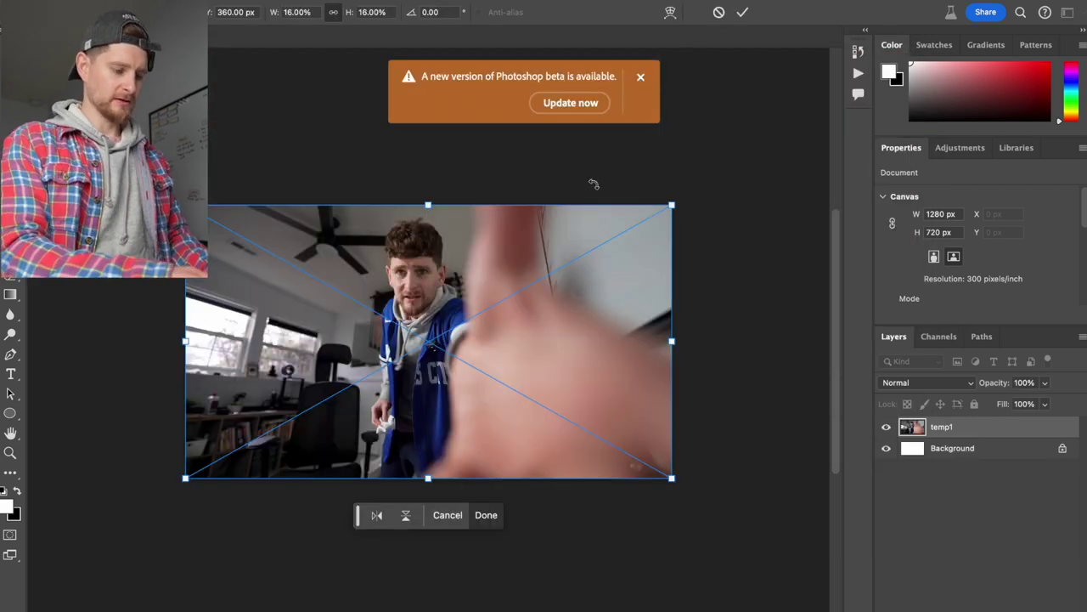
key("Return")
key("Return")
key("Return")
key("Return")
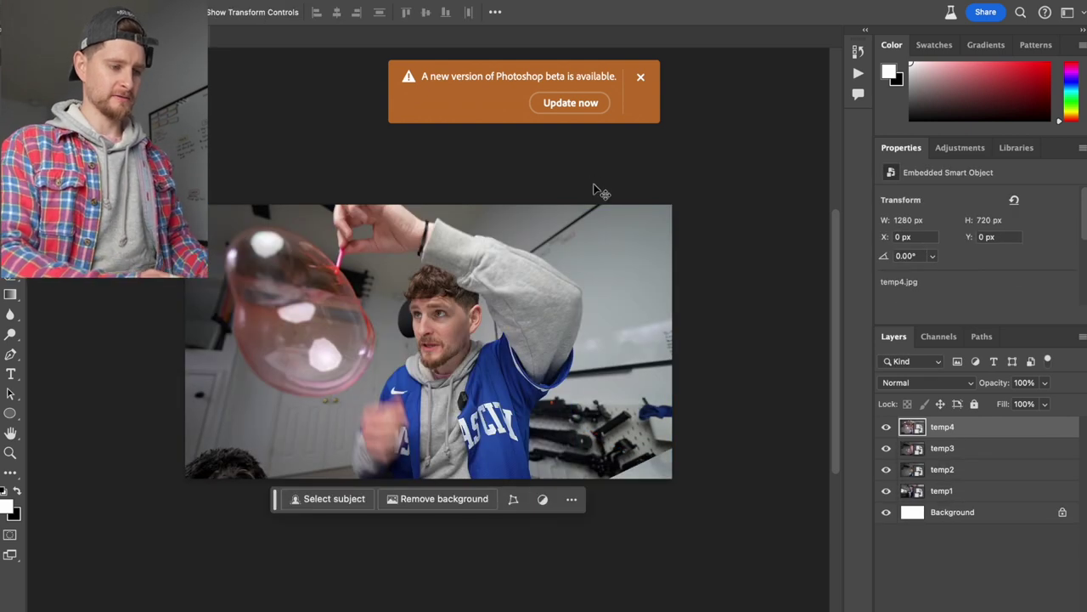
Toggle the visibility of the temp4 and temp3 layers to compare the balloon photos
left_click(887, 430)
left_click(886, 451)
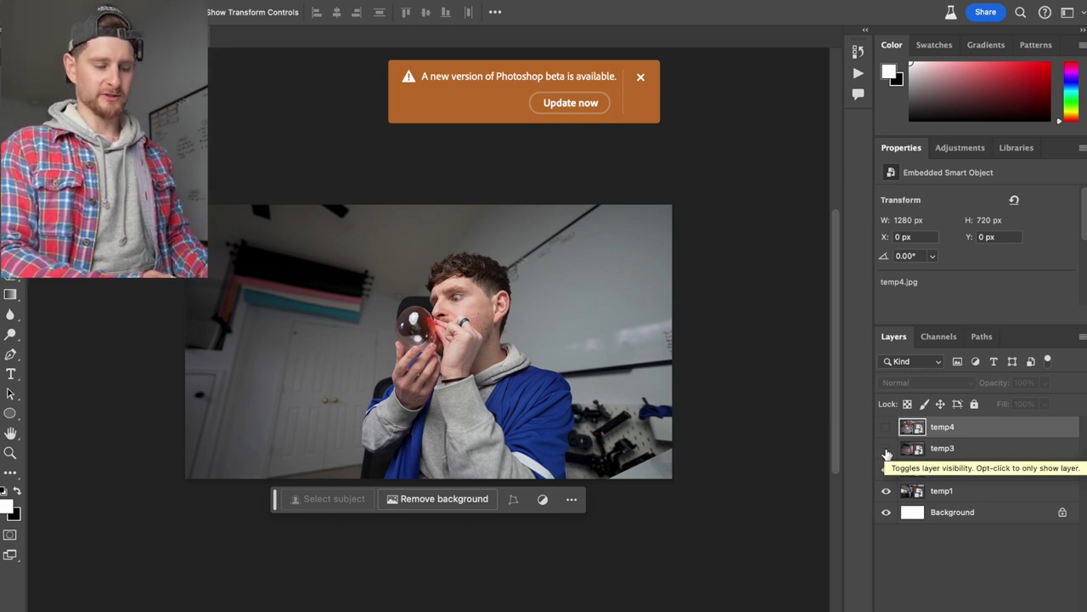
left_click(886, 450)
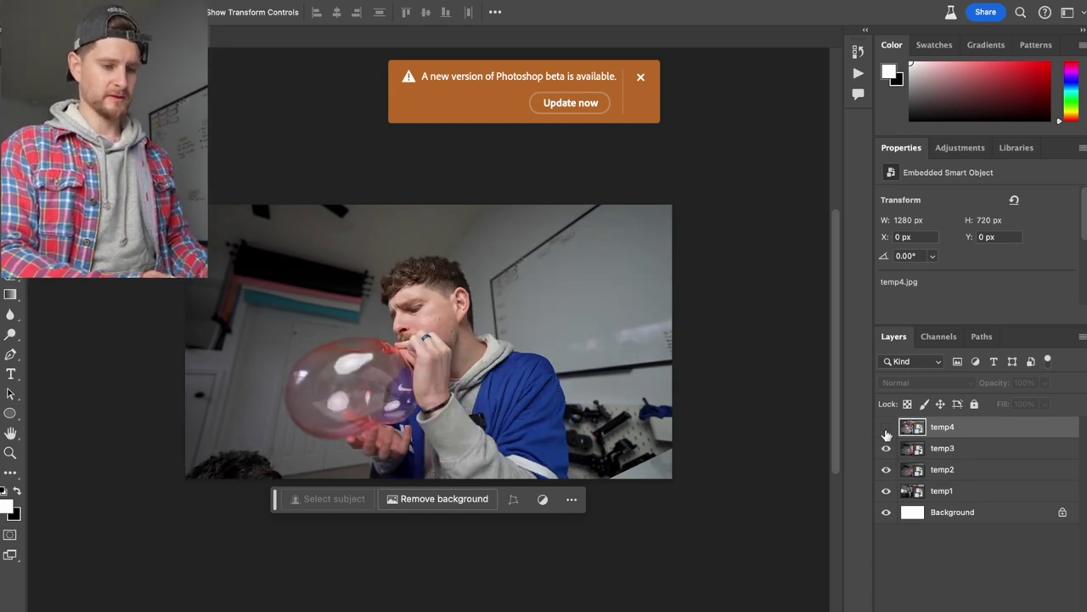
left_click(886, 430)
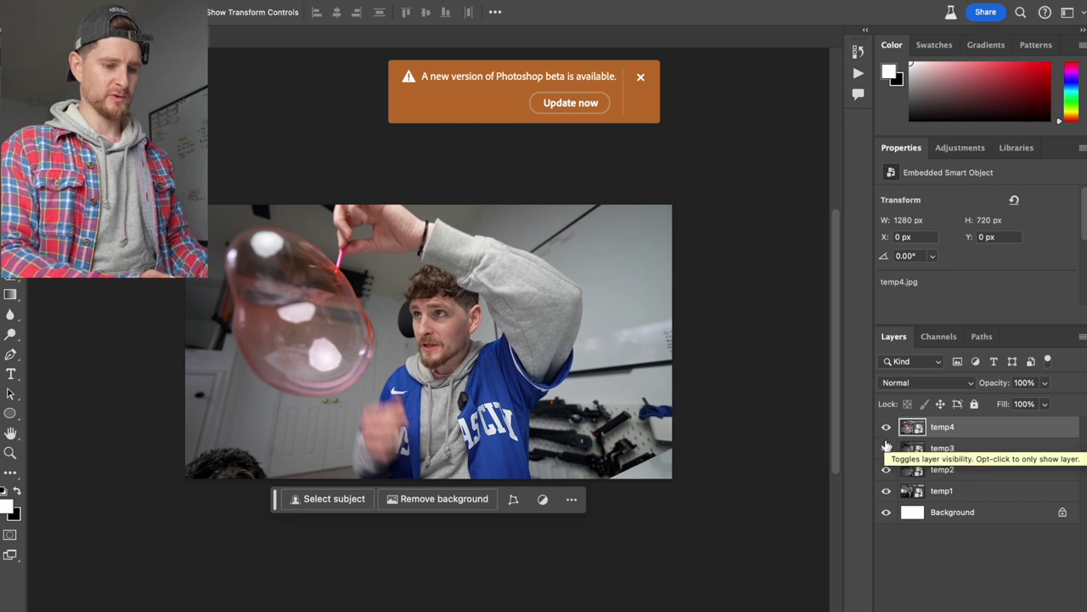
Duplicate the temp4 layer and apply a Brightness/Contrast adjustment with brightness 47 to the copy
left_click_drag(1006, 430, 1006, 425)
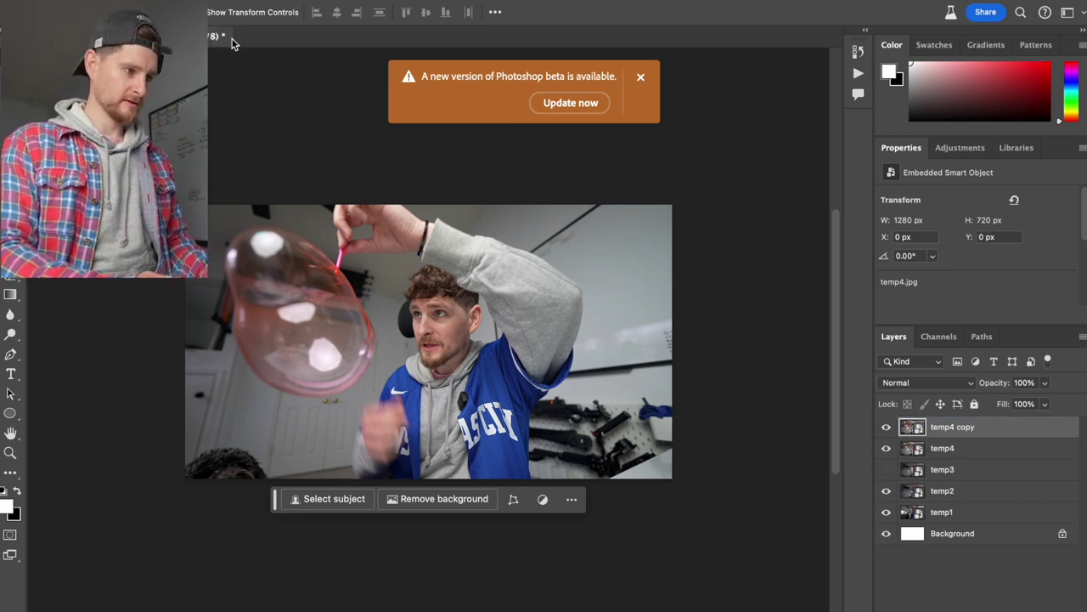
left_click(255, 2)
mouse_move(260, 11)
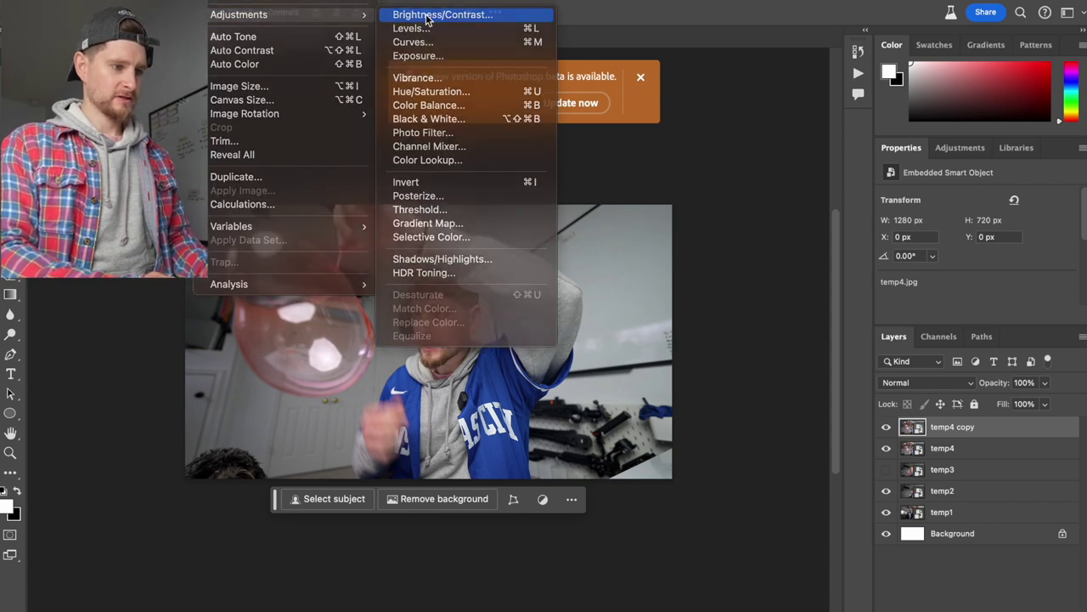
left_click(546, 11)
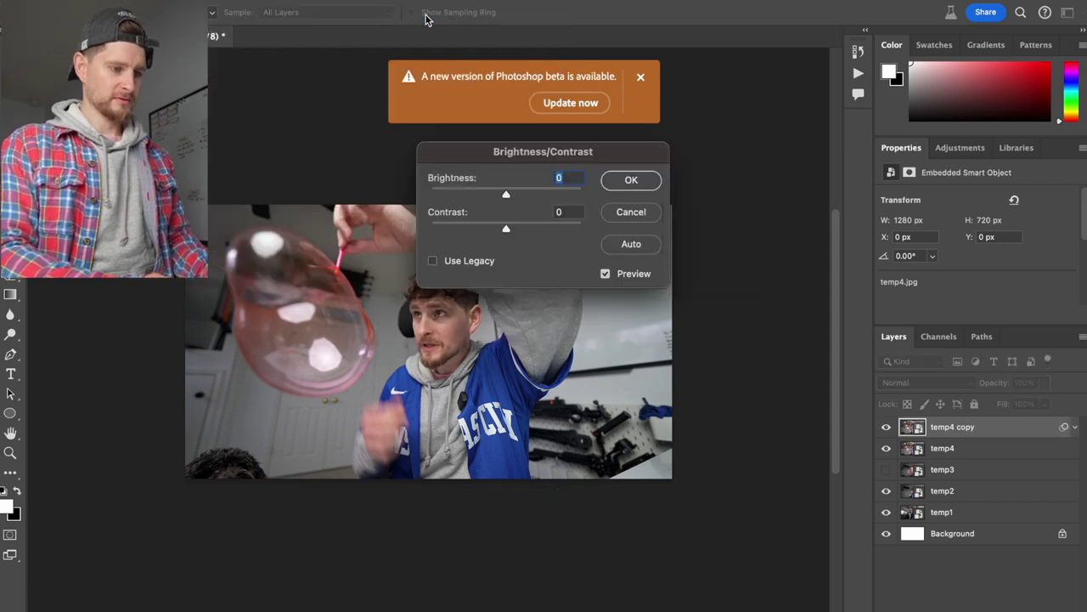
left_click(530, 194)
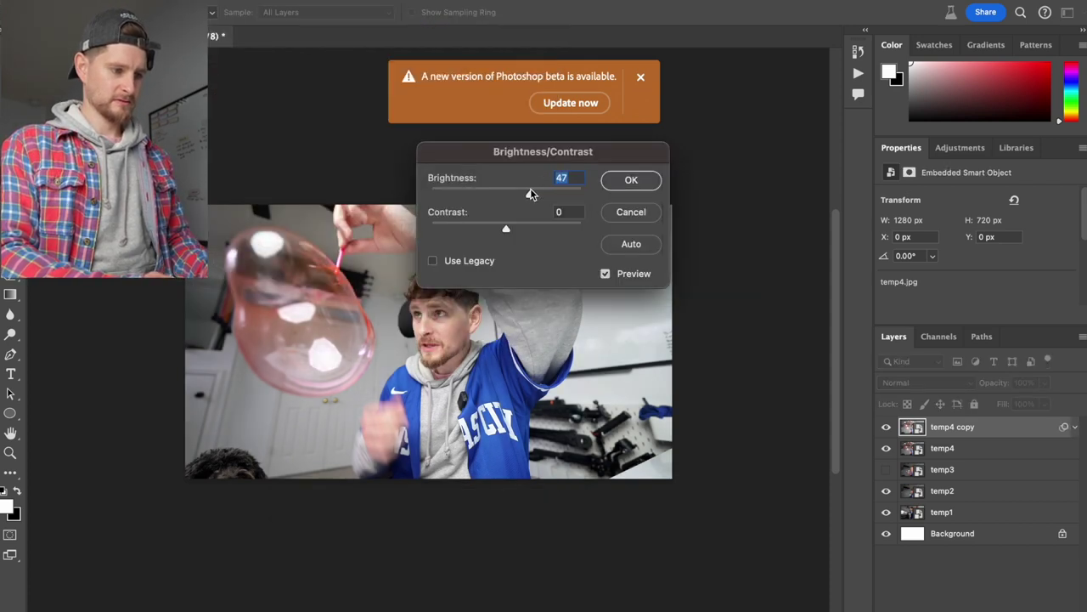
left_click(631, 179)
Apply a Vibrance adjustment to the temp4 copy layer with vibrance +29 and slightly raised saturation
left_click(255, 2)
mouse_move(353, 18)
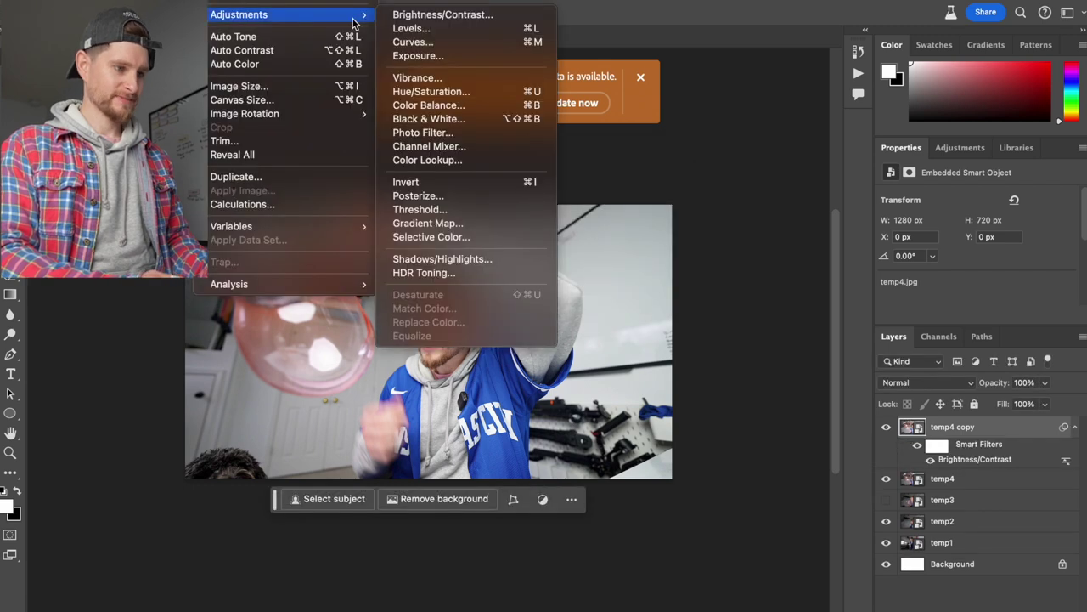
left_click(437, 77)
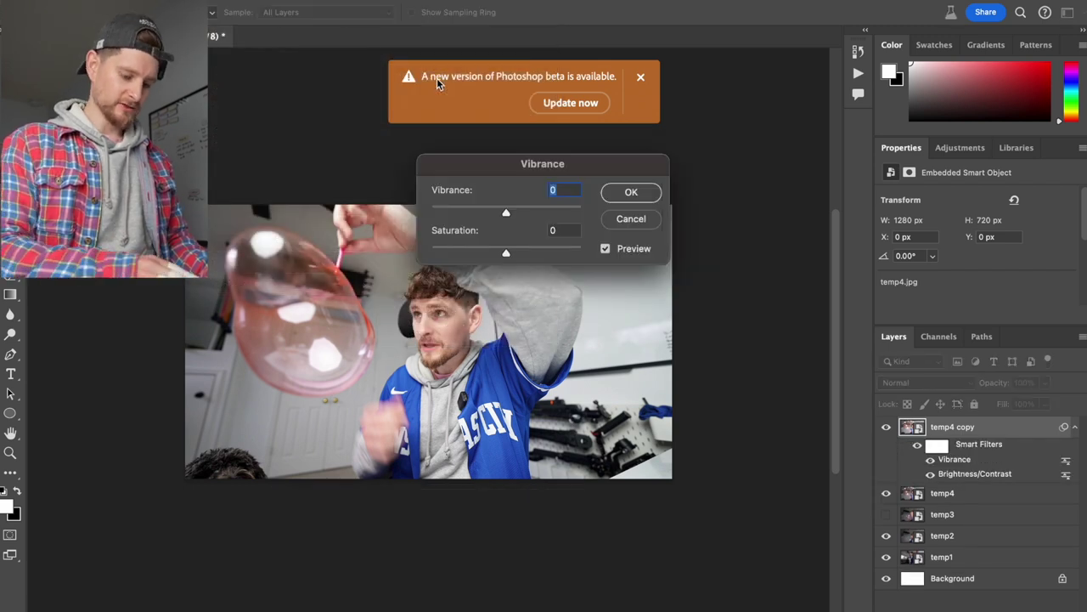
left_click(529, 211)
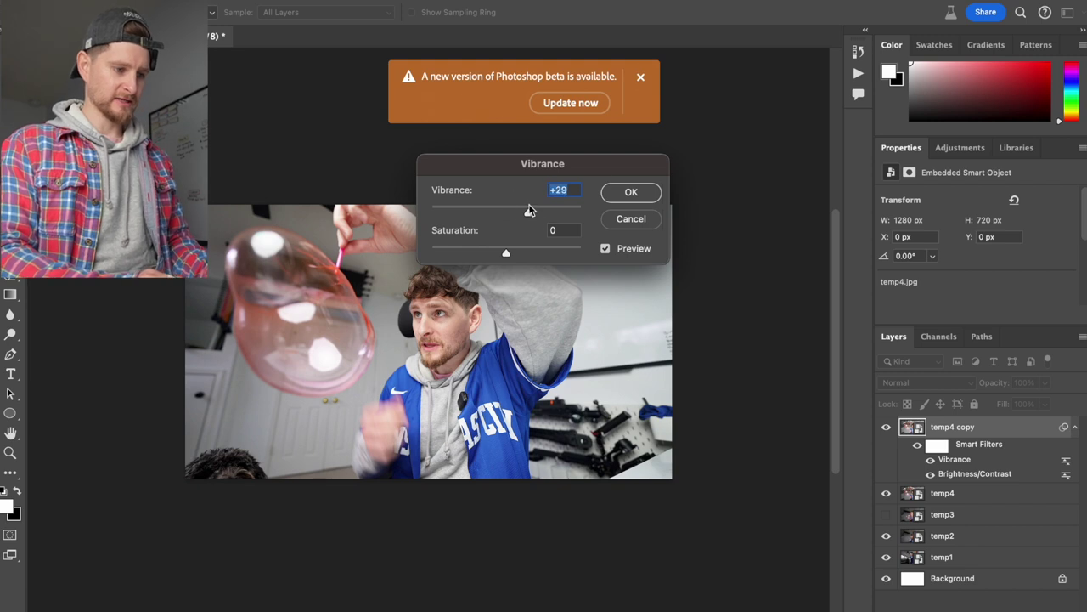
left_click(520, 253)
left_click_drag(524, 255, 526, 253)
left_click(631, 193)
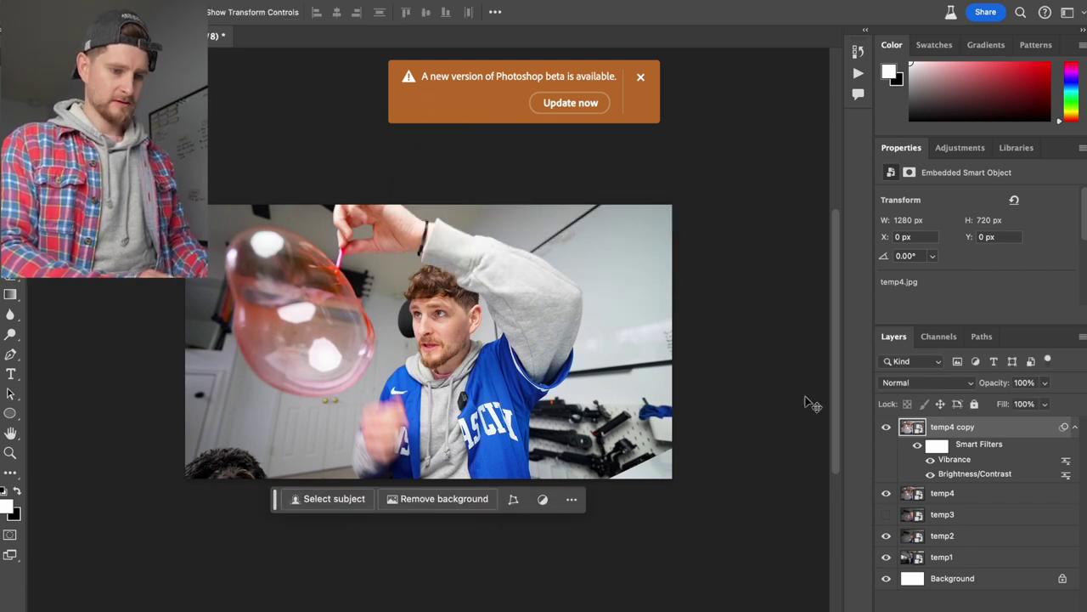
left_click(967, 498)
left_click(223, 1)
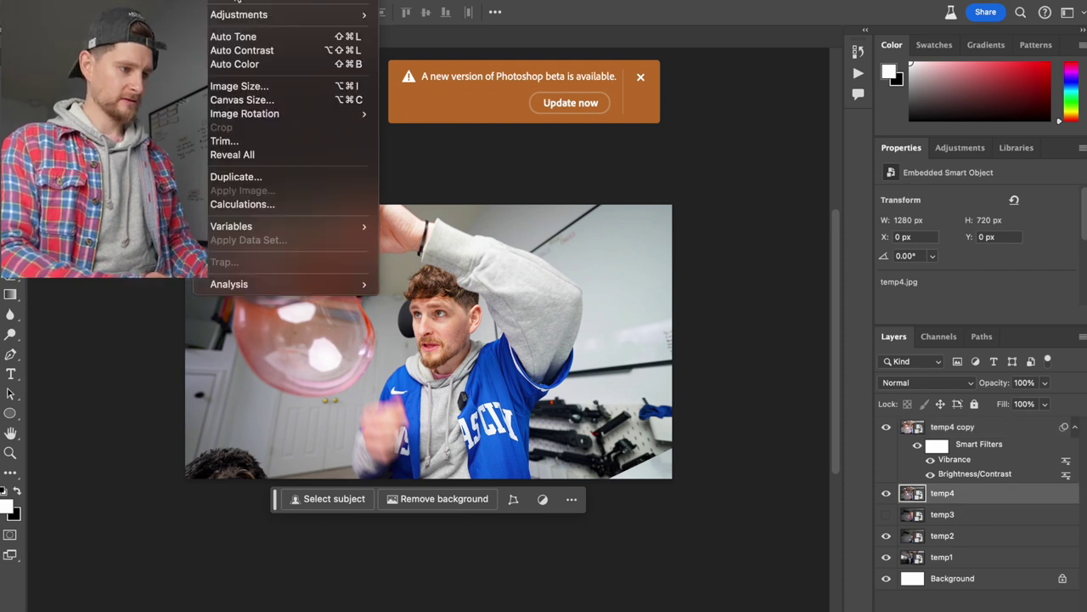
mouse_move(238, 12)
left_click(430, 15)
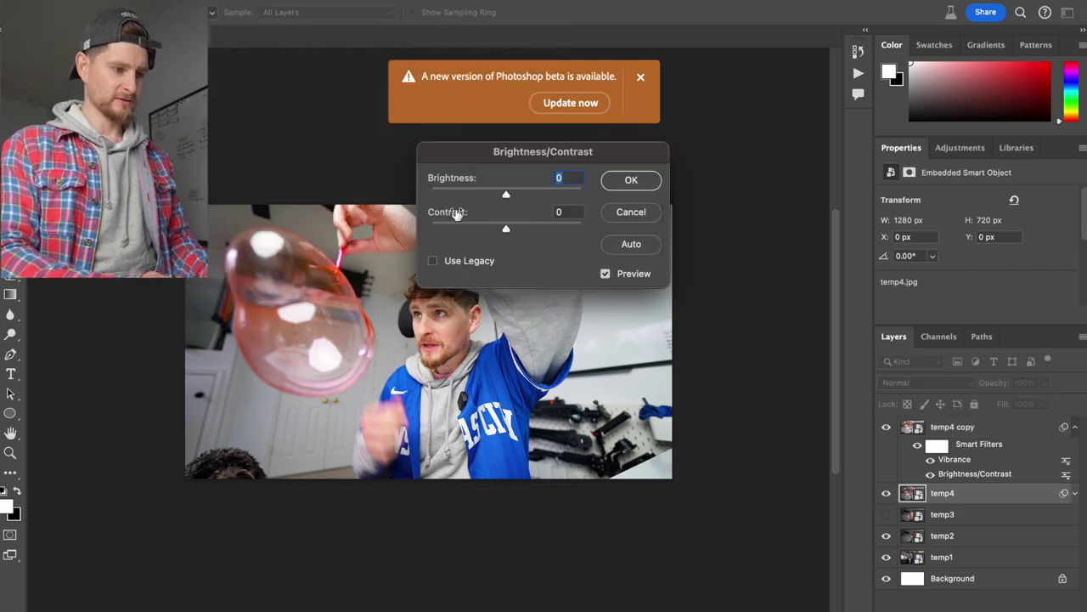
left_click(469, 188)
left_click_drag(467, 196, 581, 215)
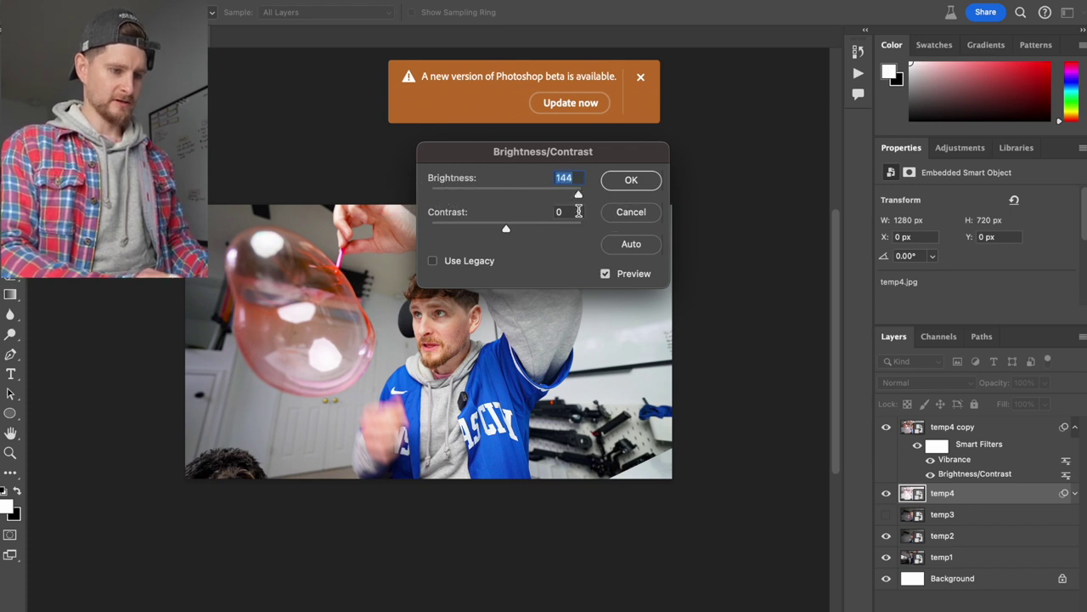
left_click(644, 214)
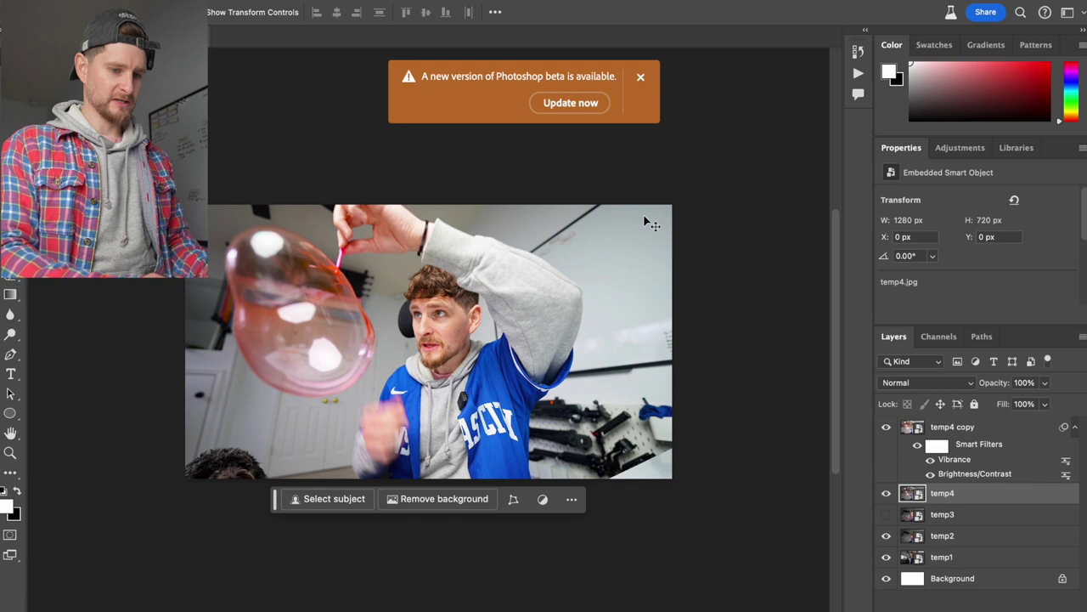
Select the whole balloon on the temp4 copy layer with the Quick Selection tool, leaving out the background above it
left_click(994, 434)
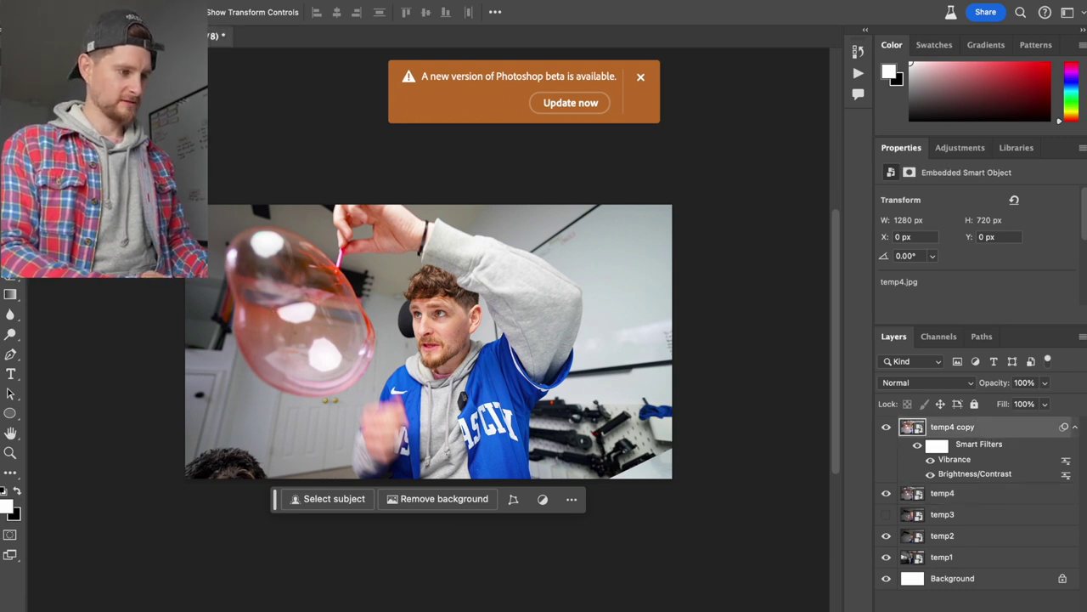
key("w")
mouse_move(266, 251)
left_mouse_down()
mouse_move(271, 281)
mouse_move(333, 350)
mouse_move(352, 342)
mouse_move(347, 367)
mouse_move(329, 378)
left_mouse_up()
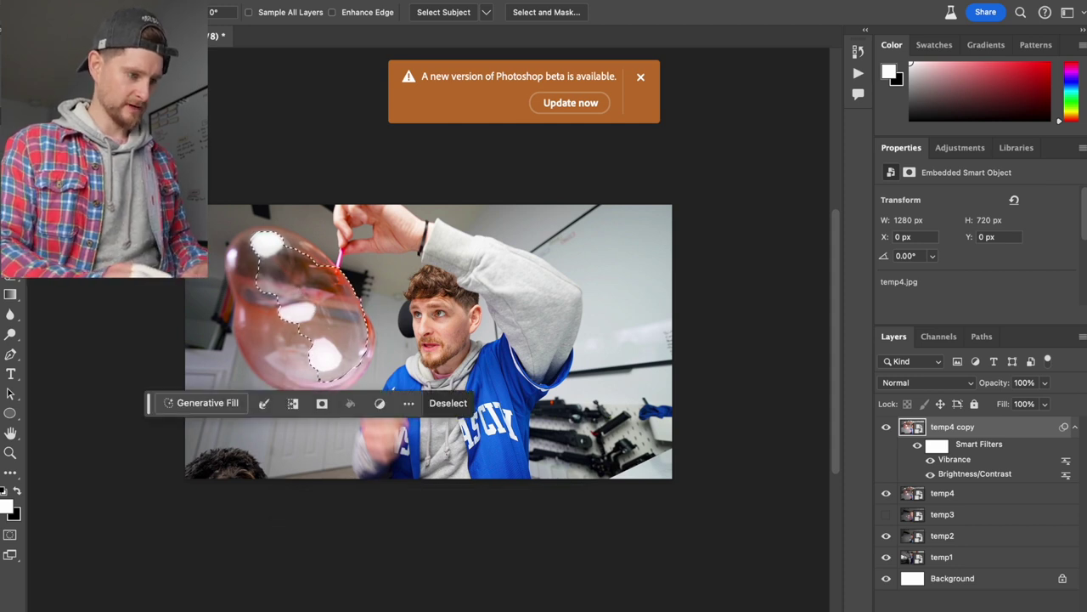
mouse_move(289, 382)
left_mouse_down()
mouse_move(282, 374)
mouse_move(290, 379)
left_mouse_up()
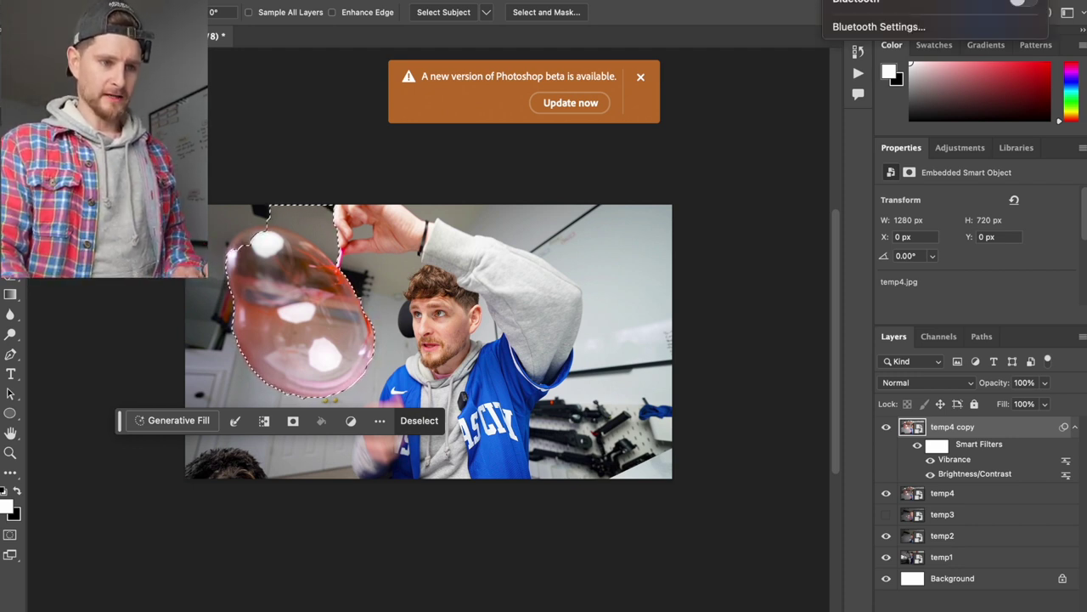
left_click(809, 2)
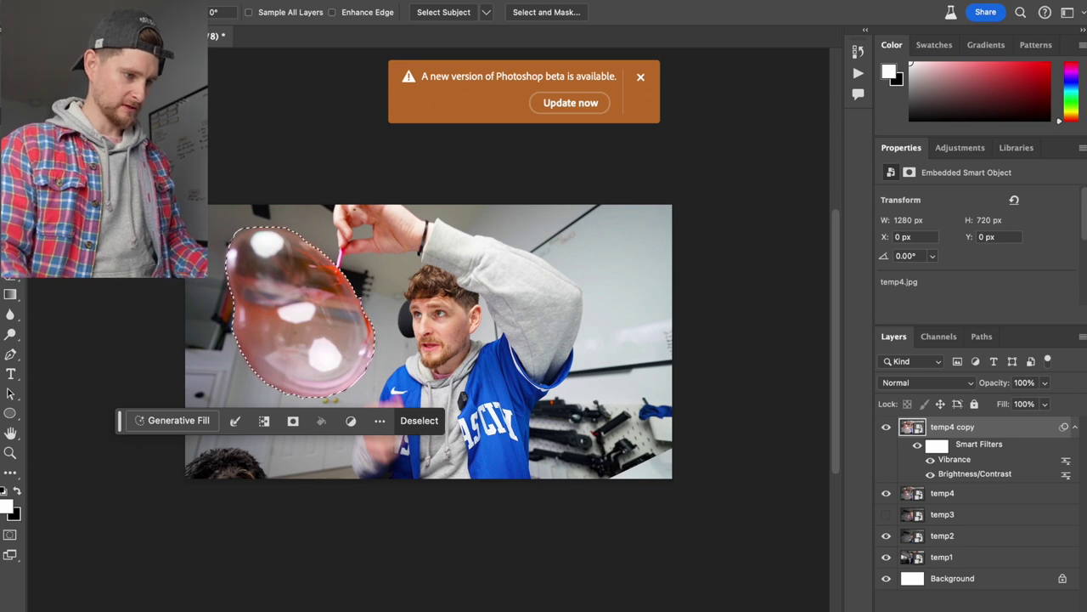
Add the man and his raised arm to the selection, excluding the chair and the finger gap, and turn it into a layer mask
mouse_move(363, 214)
left_mouse_down()
mouse_move(450, 247)
mouse_move(529, 296)
mouse_move(548, 323)
mouse_move(529, 391)
mouse_move(440, 492)
mouse_move(417, 465)
mouse_move(358, 441)
mouse_move(404, 409)
mouse_move(365, 398)
mouse_move(378, 371)
left_mouse_up()
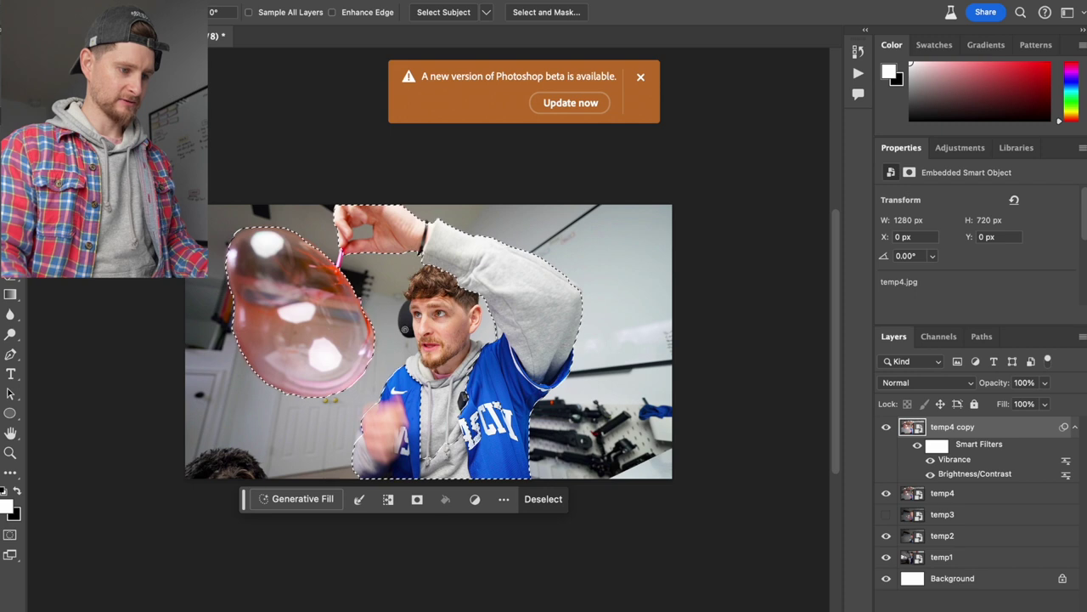
left_click_drag(425, 340, 422, 290)
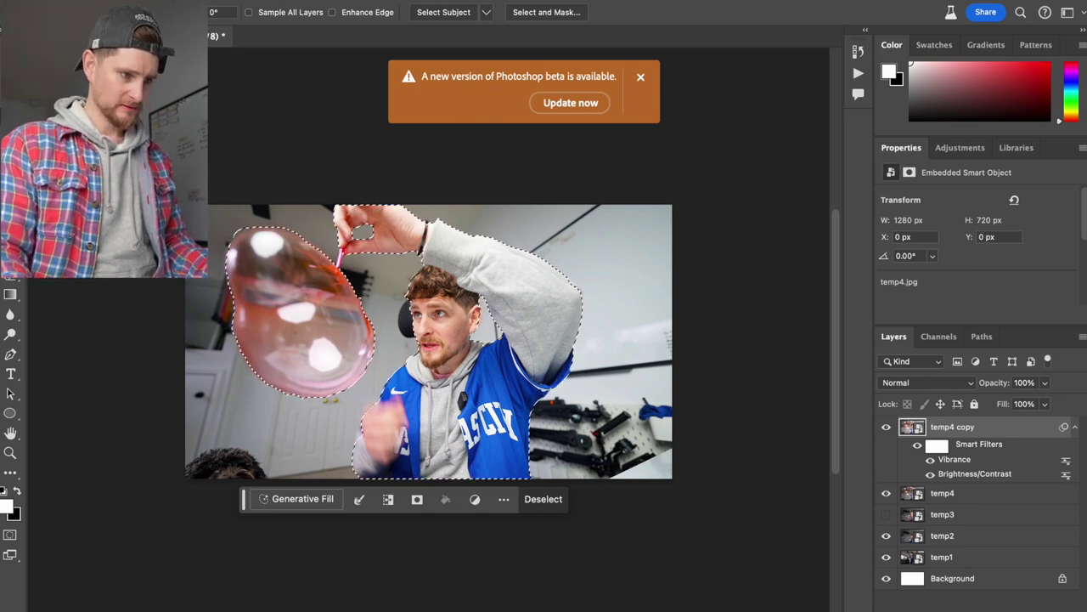
left_click(417, 500)
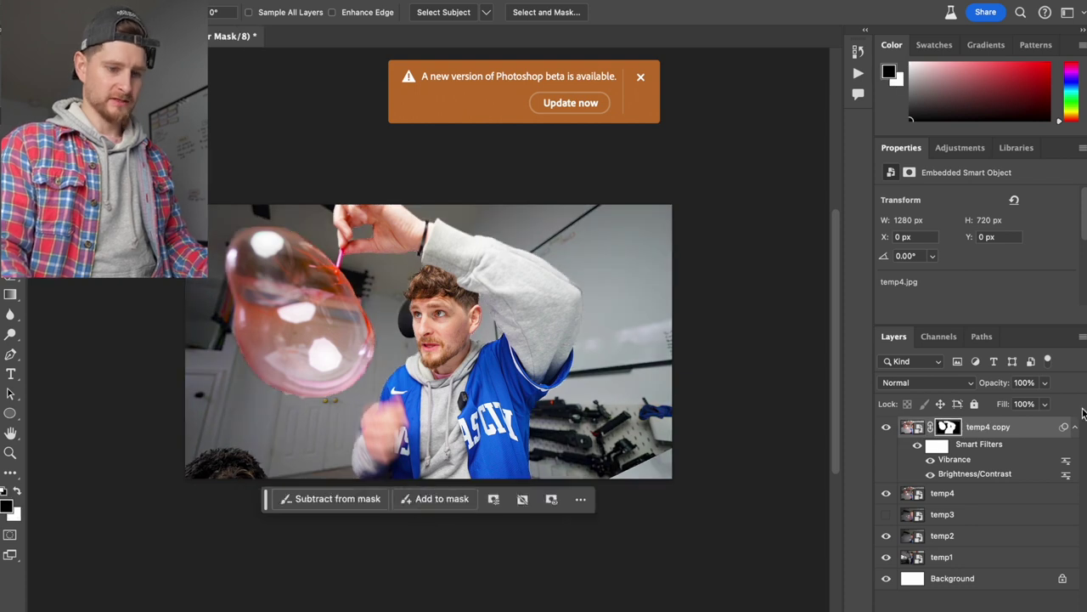
Darken the background by applying Brightness/Contrast with brightness about -59 to the original temp4 layer
left_click(951, 493)
left_click(222, 2)
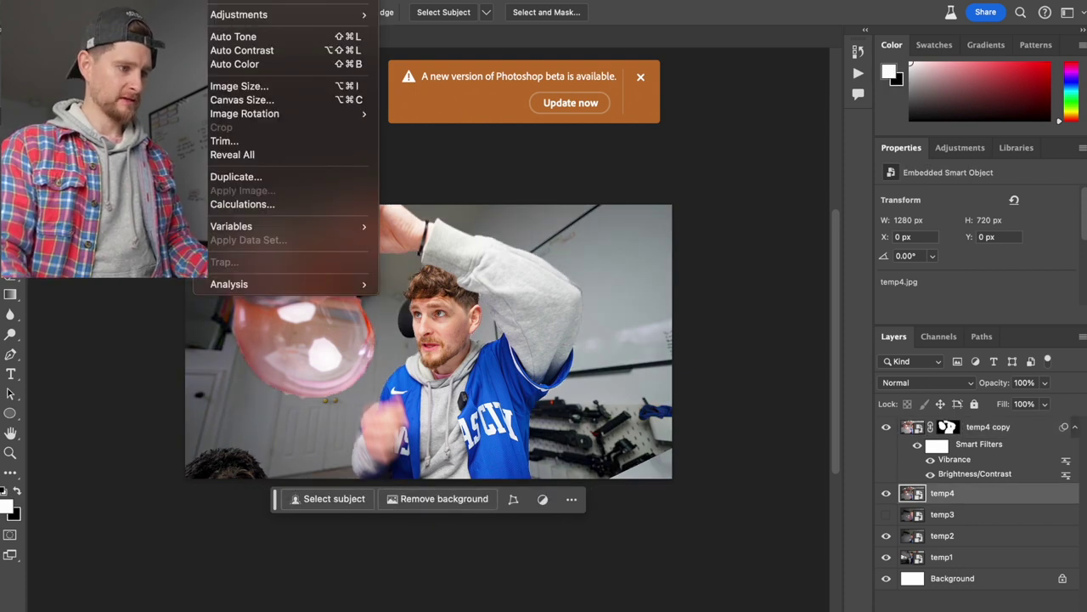
mouse_move(246, 15)
left_click(425, 15)
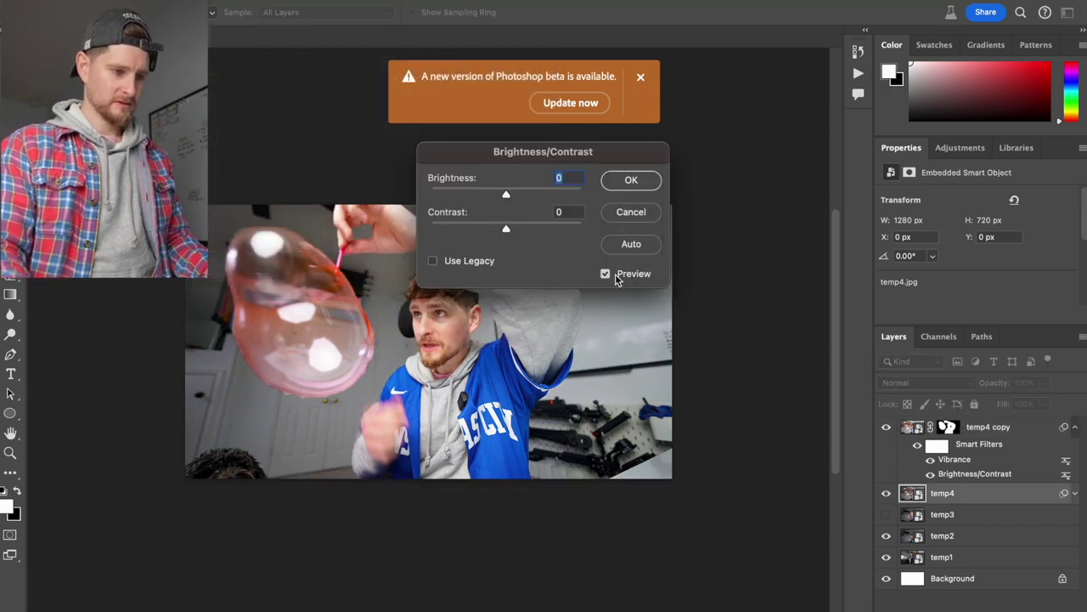
left_click_drag(502, 193, 473, 192)
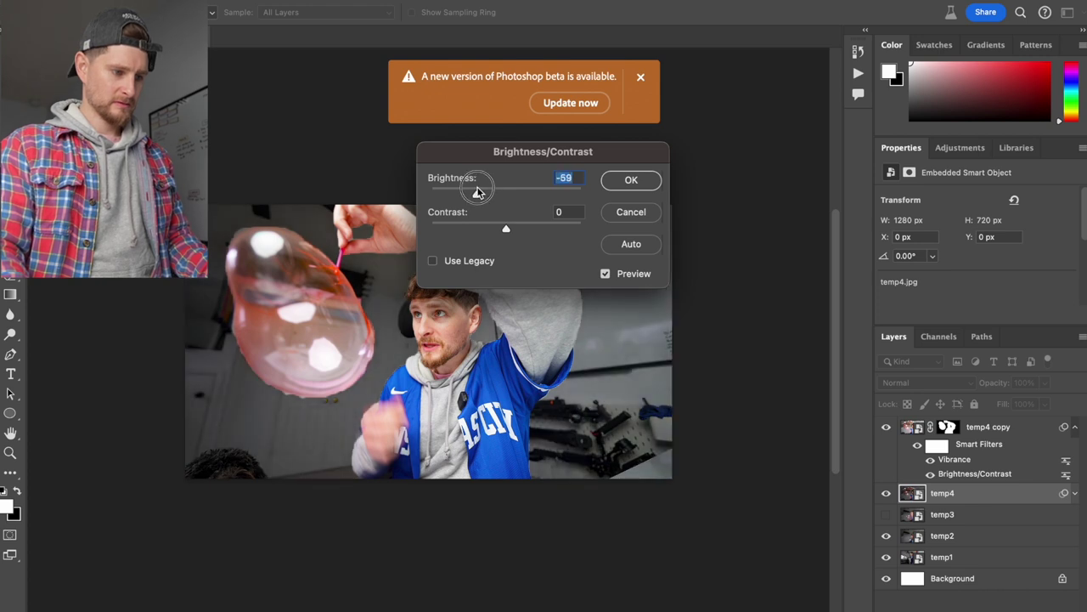
left_click(627, 181)
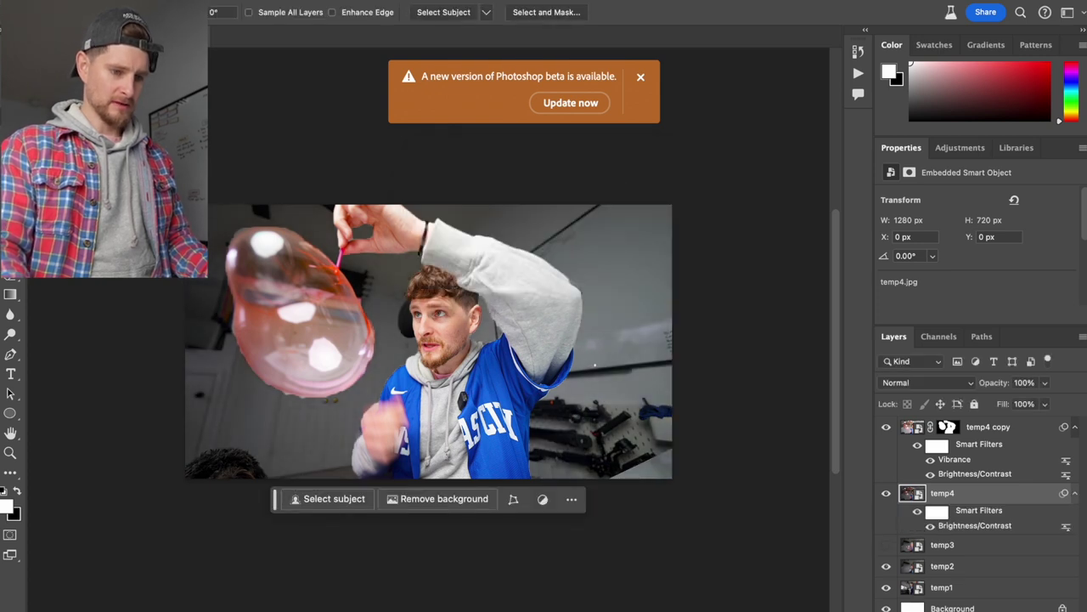
Paint black with the Brush on the temp4 copy layer mask to clean up the balloon's right edge
left_click(948, 429)
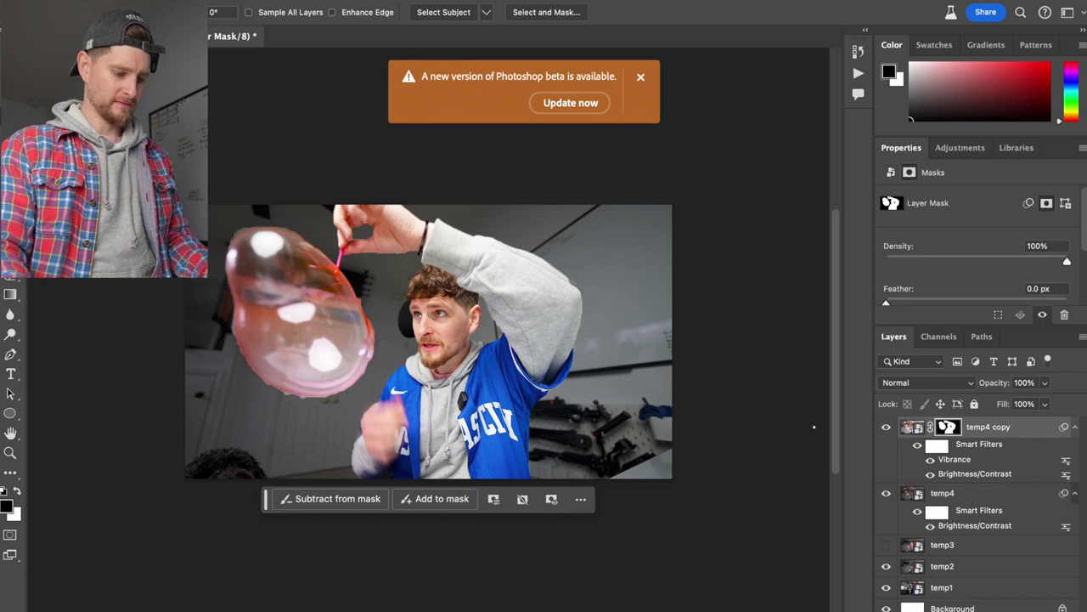
scroll(270, 348, "up", 6)
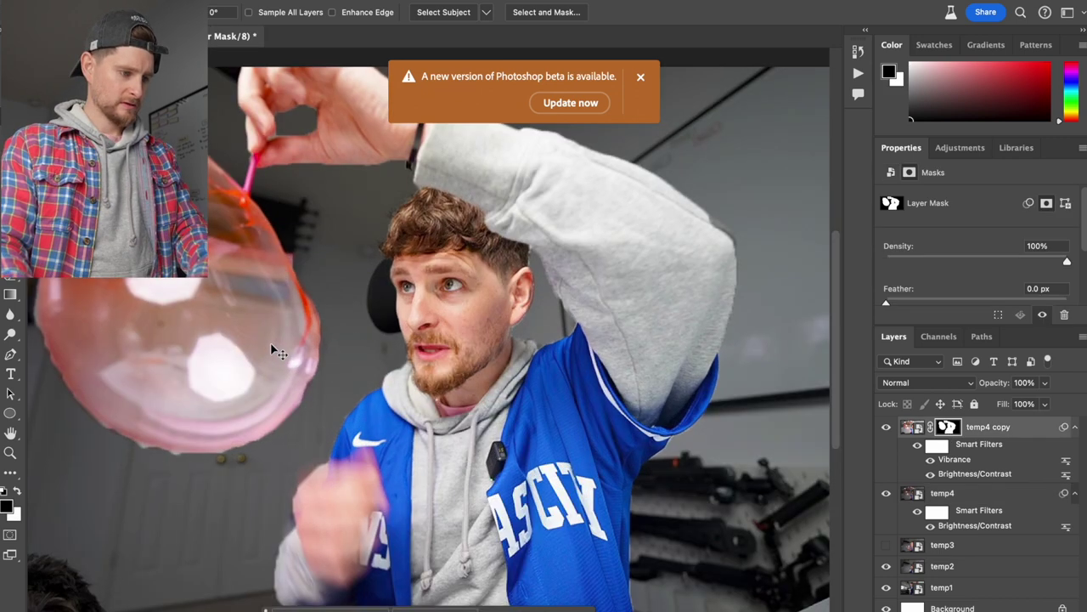
scroll(270, 339, "up", 1)
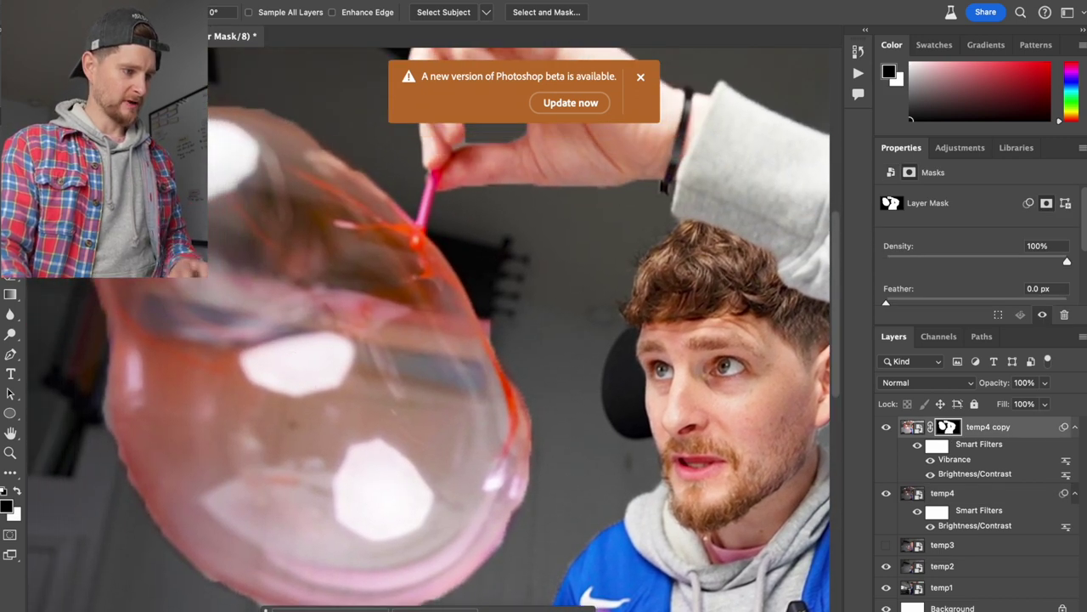
key("b")
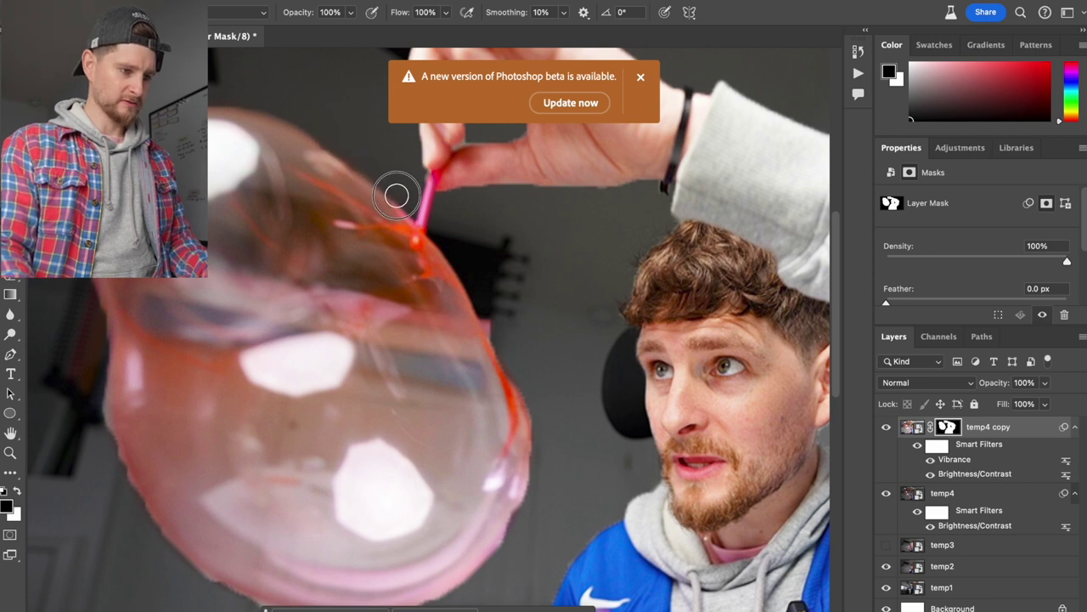
mouse_move(485, 306)
left_mouse_down()
mouse_move(540, 414)
mouse_move(542, 469)
mouse_move(511, 548)
left_mouse_up()
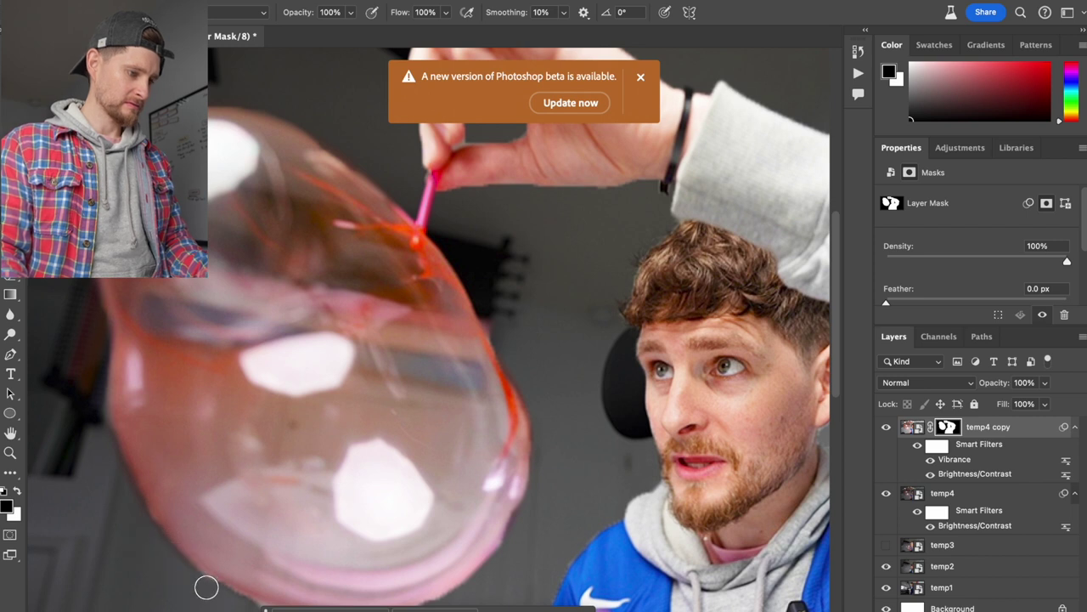
Paint out the leftover background along the balloon's lower edge on the temp4 copy mask with a smaller brush
scroll(206, 585, "down", 5)
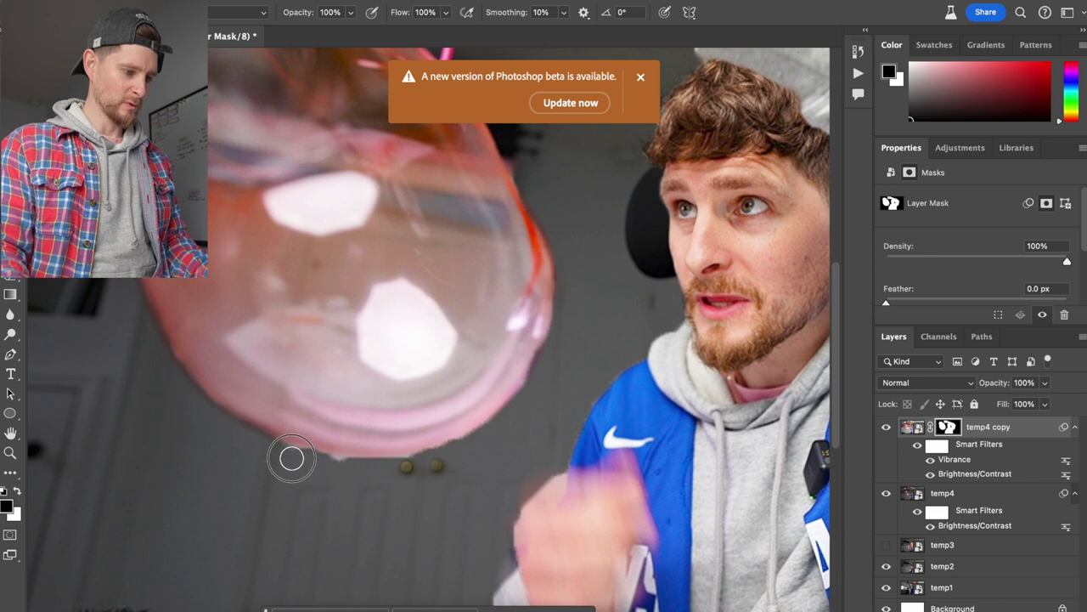
key("[")
key("[")
key("[")
key("[")
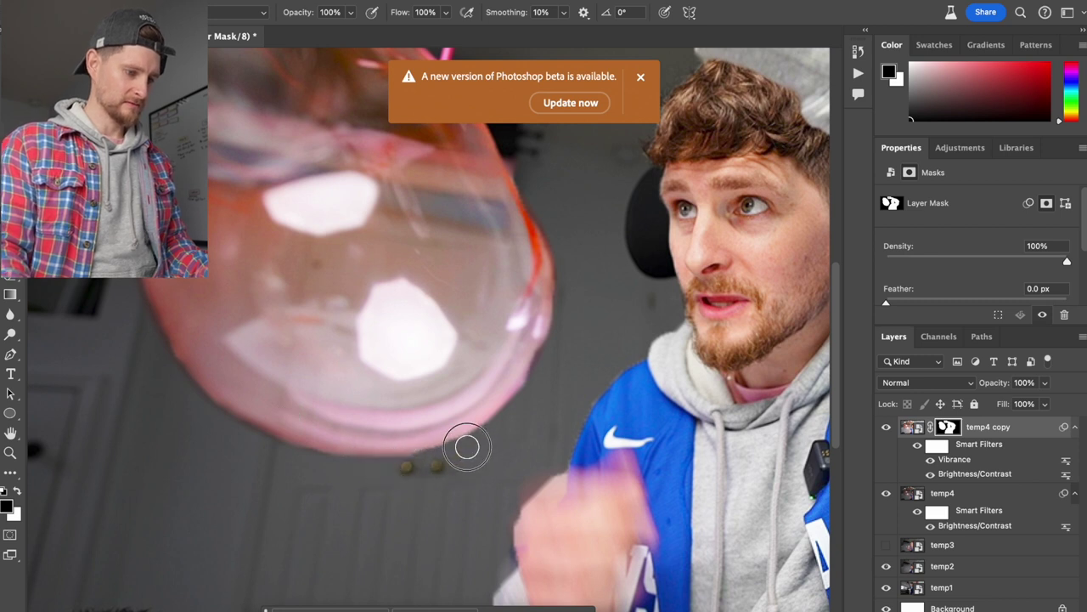
scroll(450, 351, "down", 5)
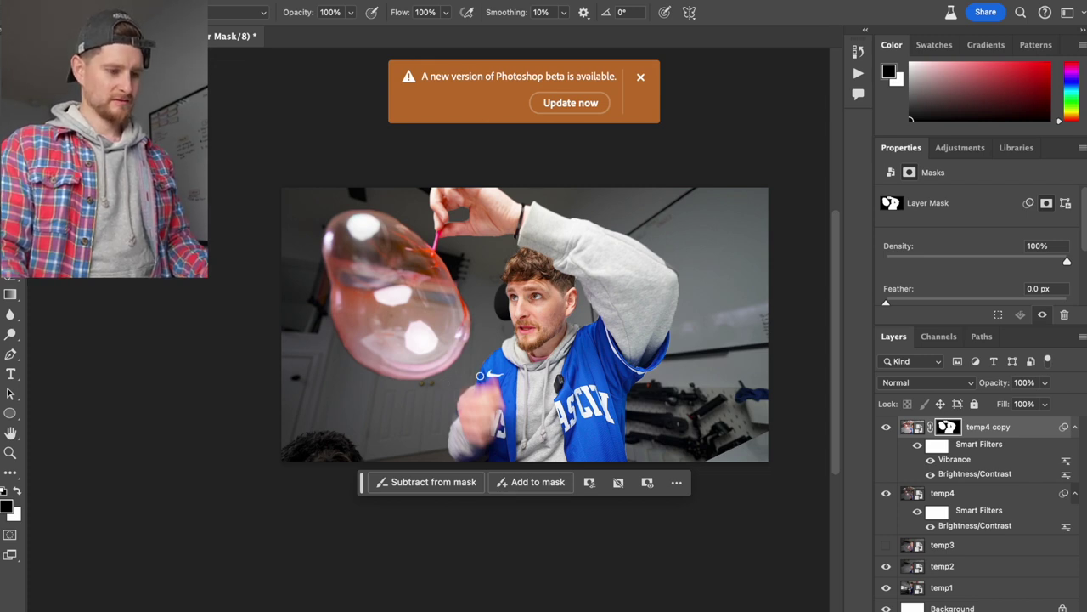
Darken the background further by setting the temp4 layer's Brightness/Contrast filter to brightness about -91
key("super+alt+shift+s")
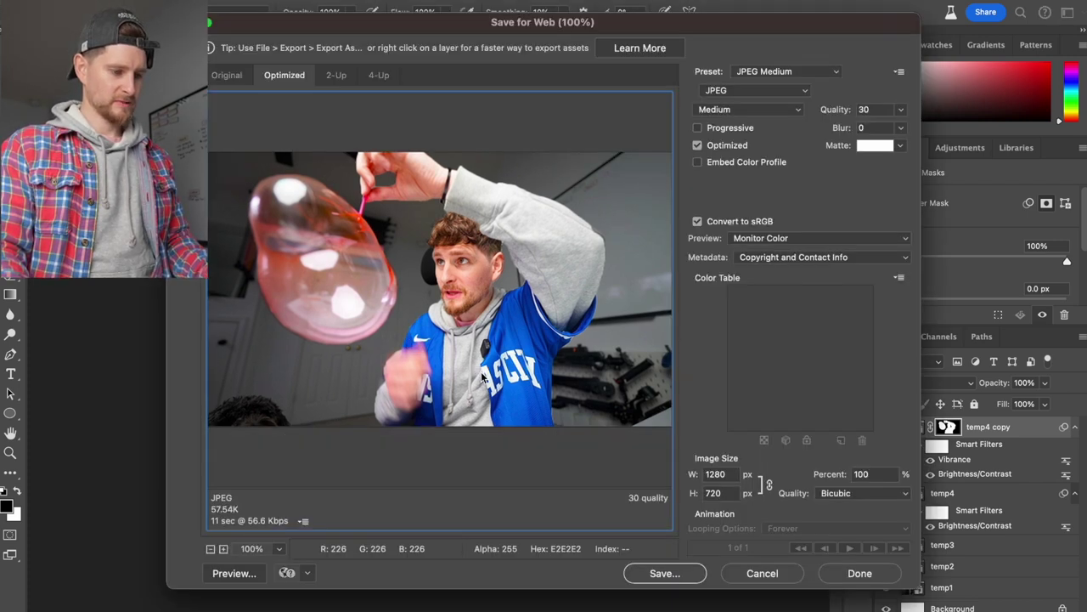
left_click(794, 573)
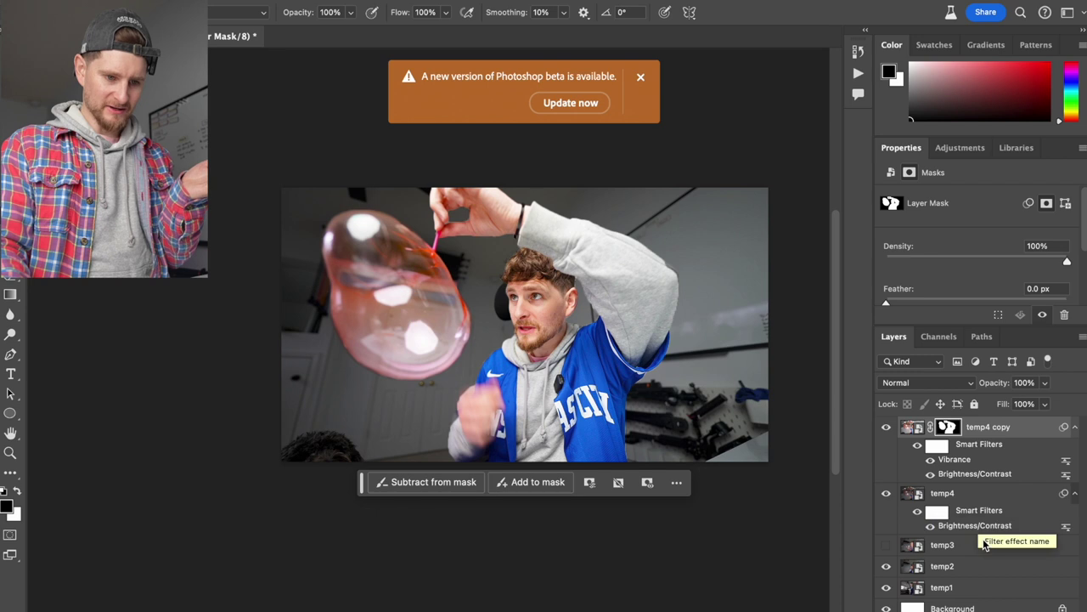
left_click(996, 499)
double_click(996, 527)
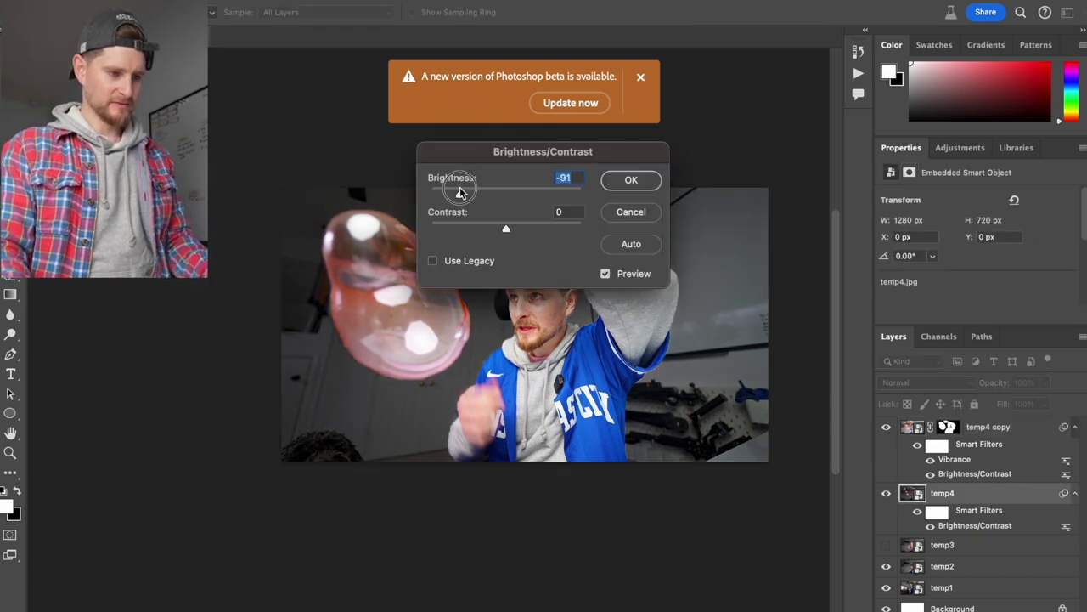
left_click(612, 175)
key("super+shift+alt+n")
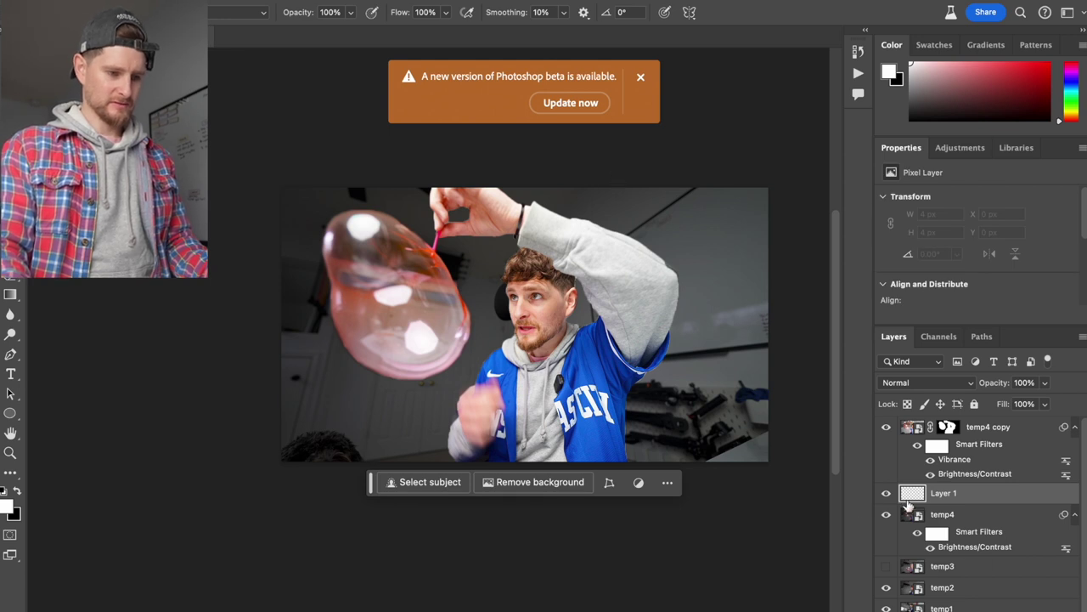
right_click(971, 502)
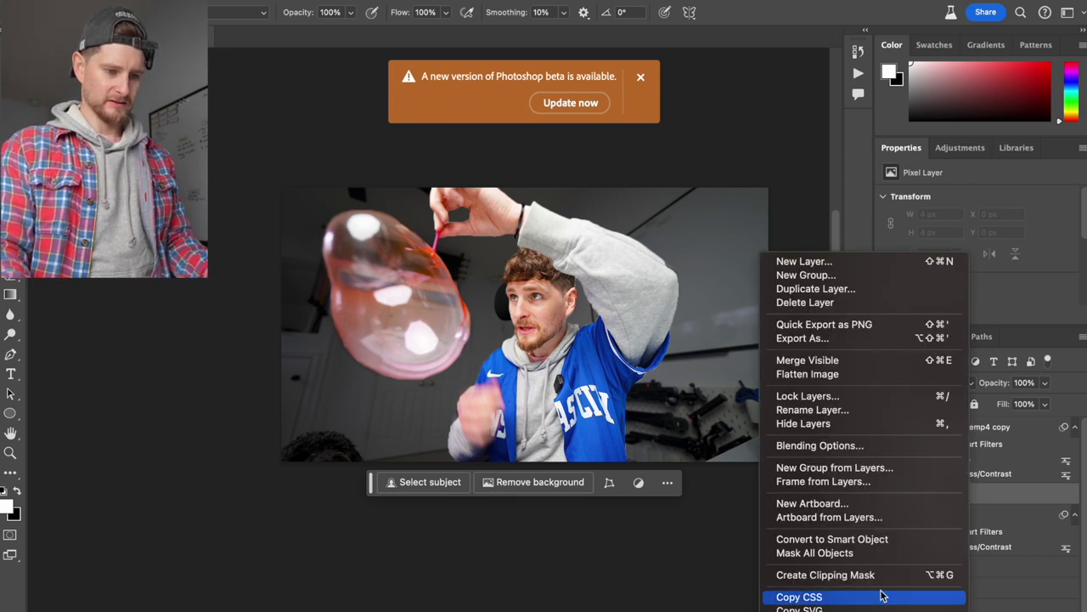
left_click(861, 303)
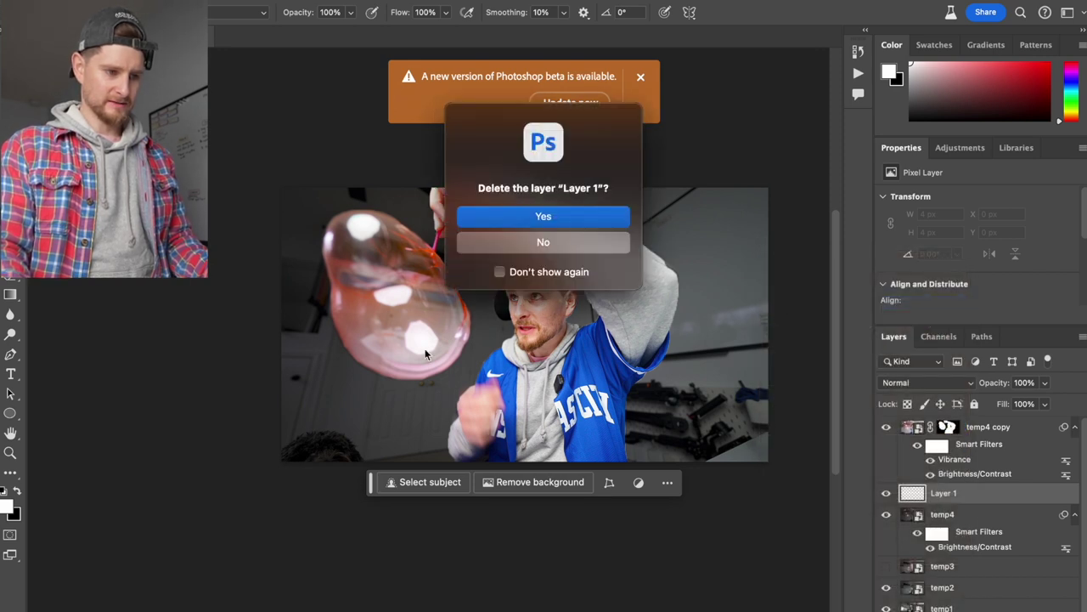
left_click(505, 216)
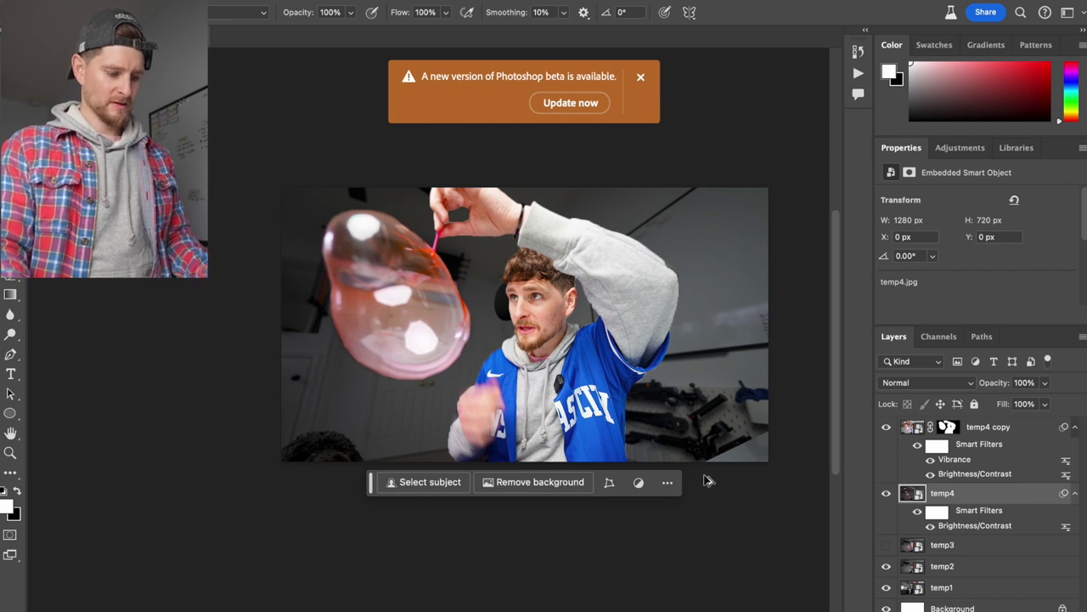
Export the thumbnail for web as a medium-quality JPEG named 4.jpg in the 064 - Plan PodVlog folder
key("super+alt+shift+s")
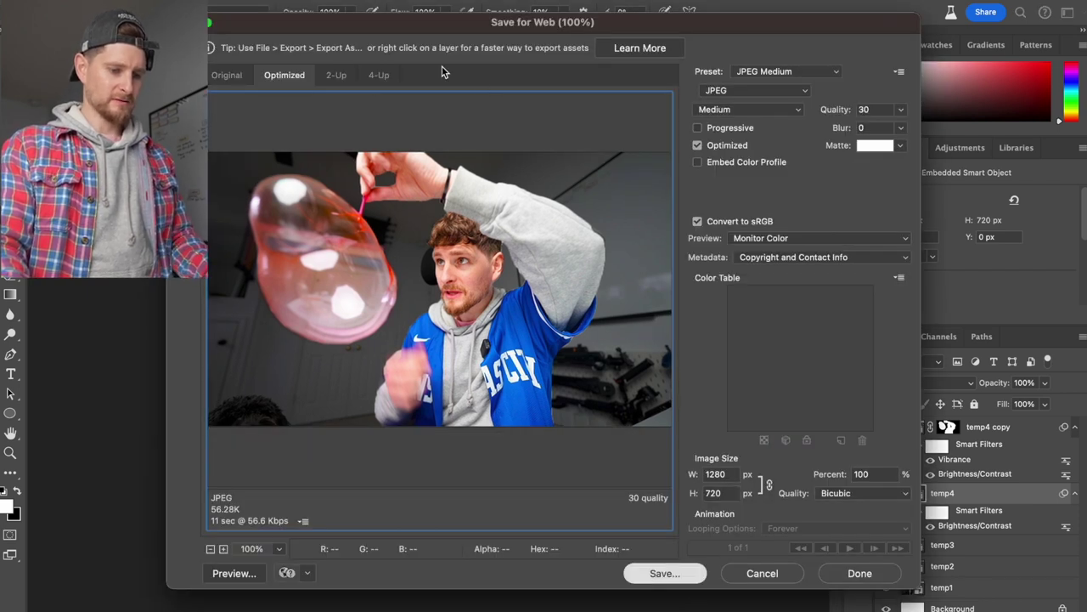
type("4")
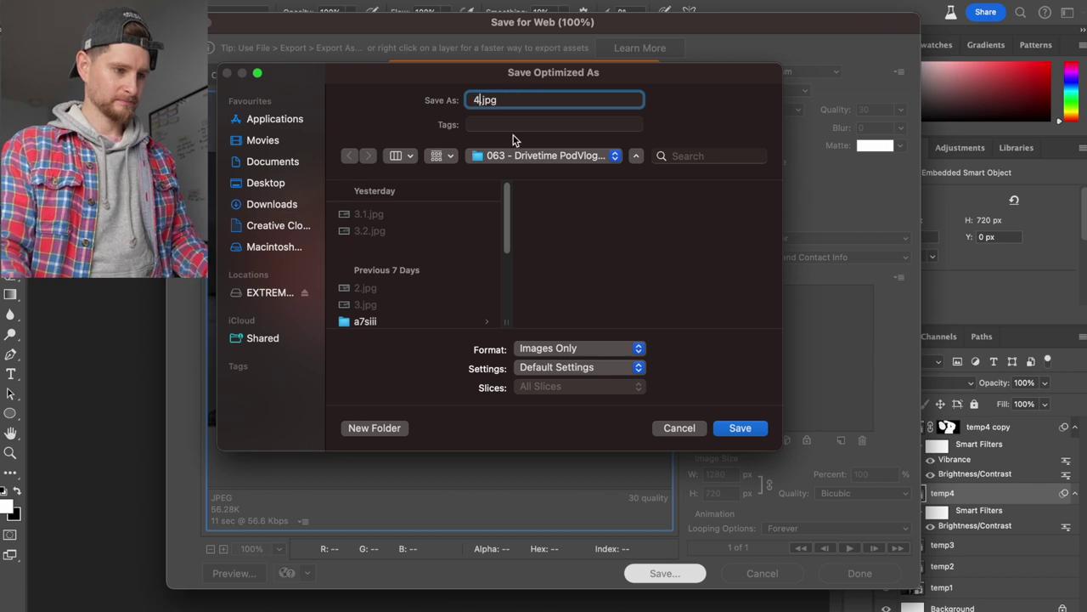
left_click(521, 156)
left_click(537, 232)
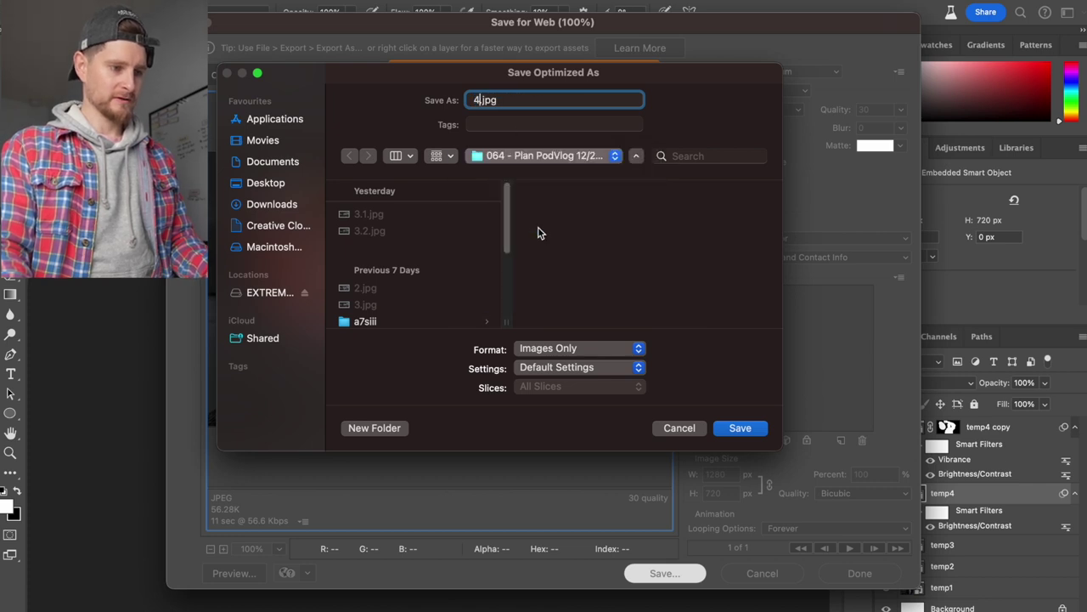
left_click(738, 426)
Switch to YouTube Studio in the browser and open the details of the Plan PodVlog 064 video
key("super+Tab")
key("super+Tab")
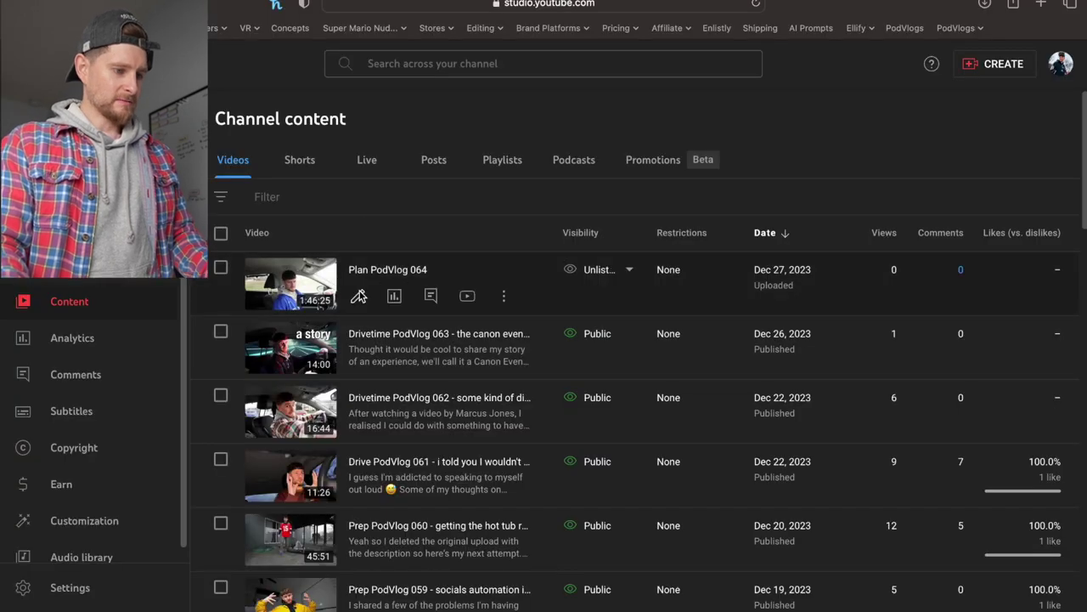
left_click(361, 295)
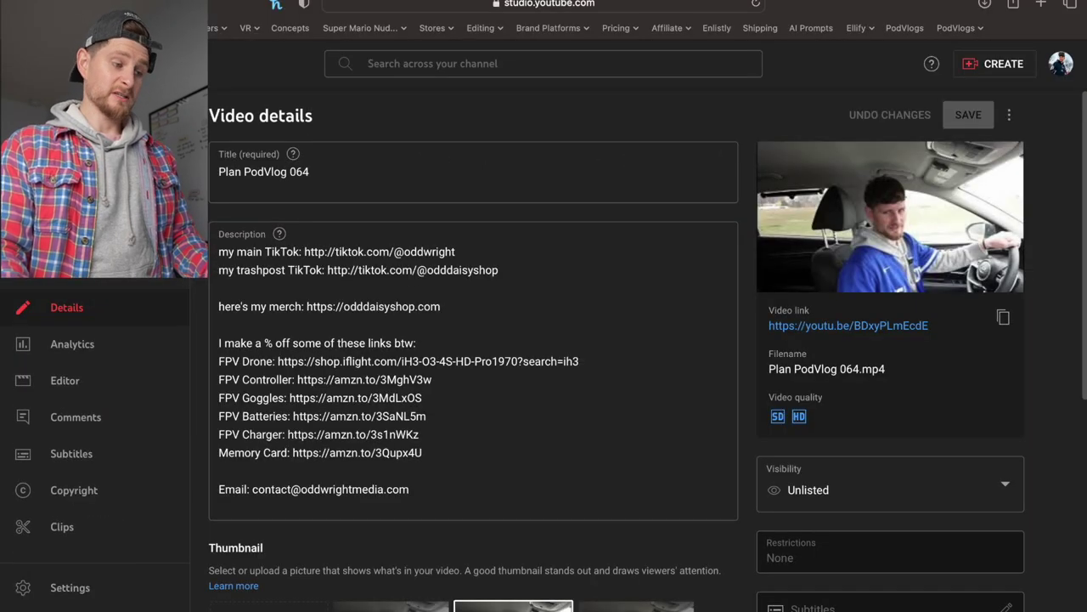
Upload 4.jpg from the 064 - Plan PodVlog folder as the video's thumbnail and save the video details
scroll(204, 429, "down", 3)
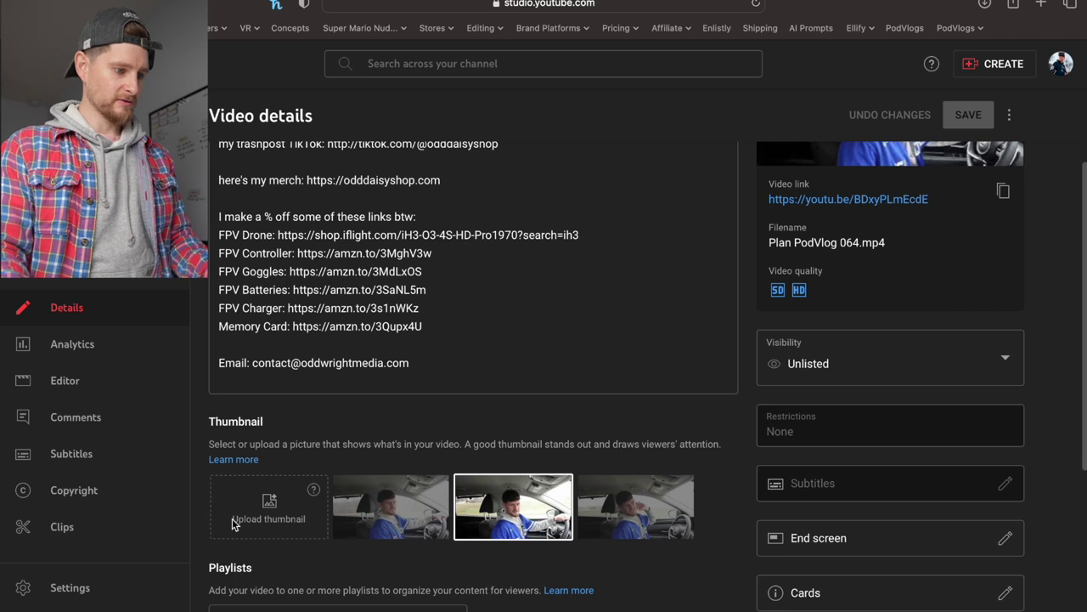
left_click(268, 507)
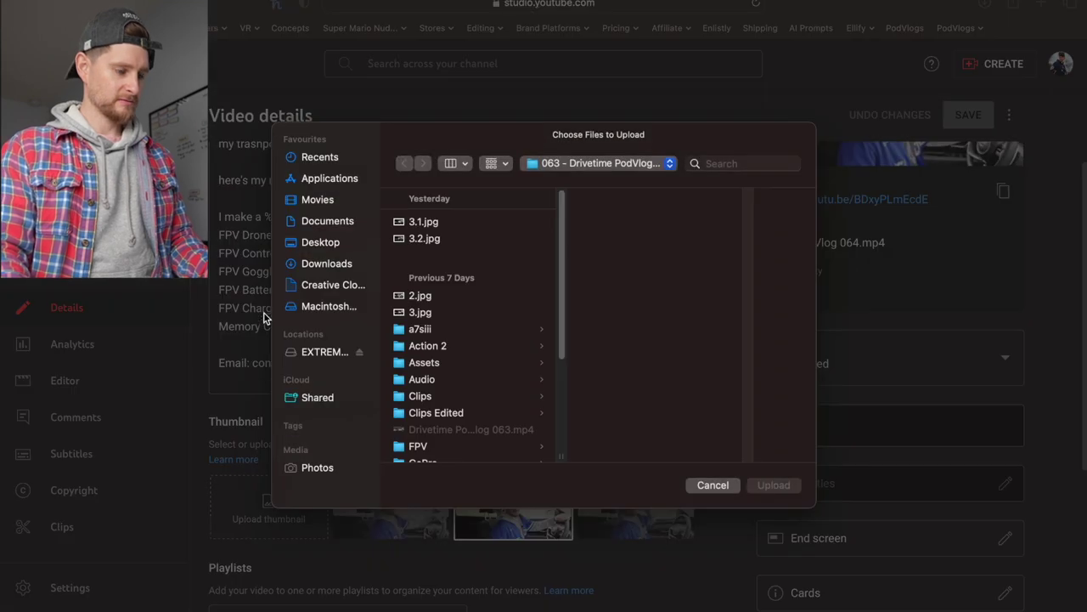
left_click(531, 166)
left_click(556, 241)
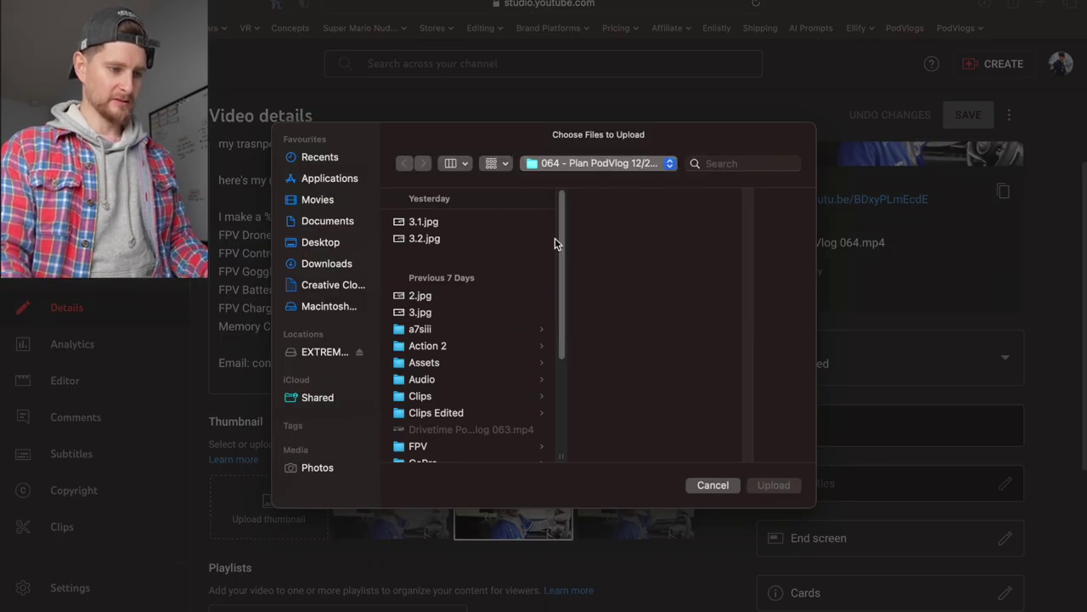
key("Right")
left_click(774, 485)
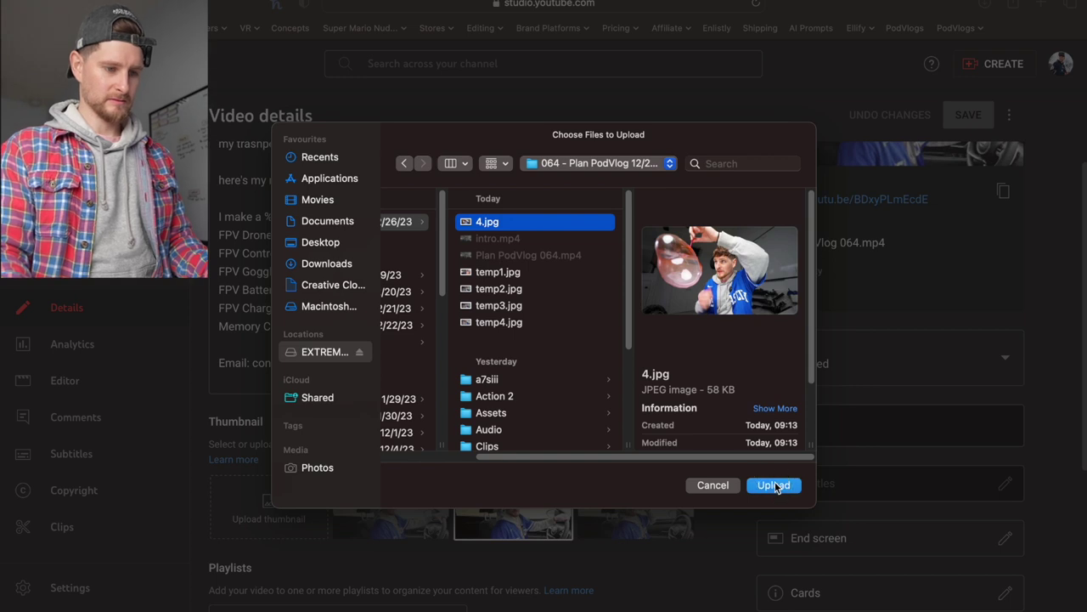
left_click(973, 116)
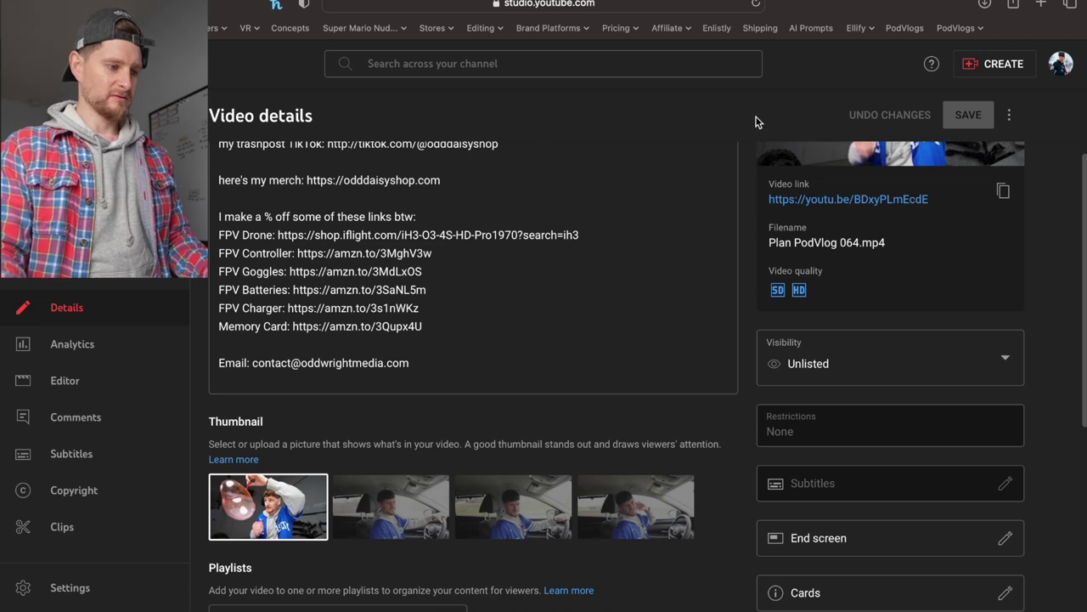
Return to Photoshop, check the offered beta update in Creative Cloud, and close the Creative Cloud window
key("super+Tab")
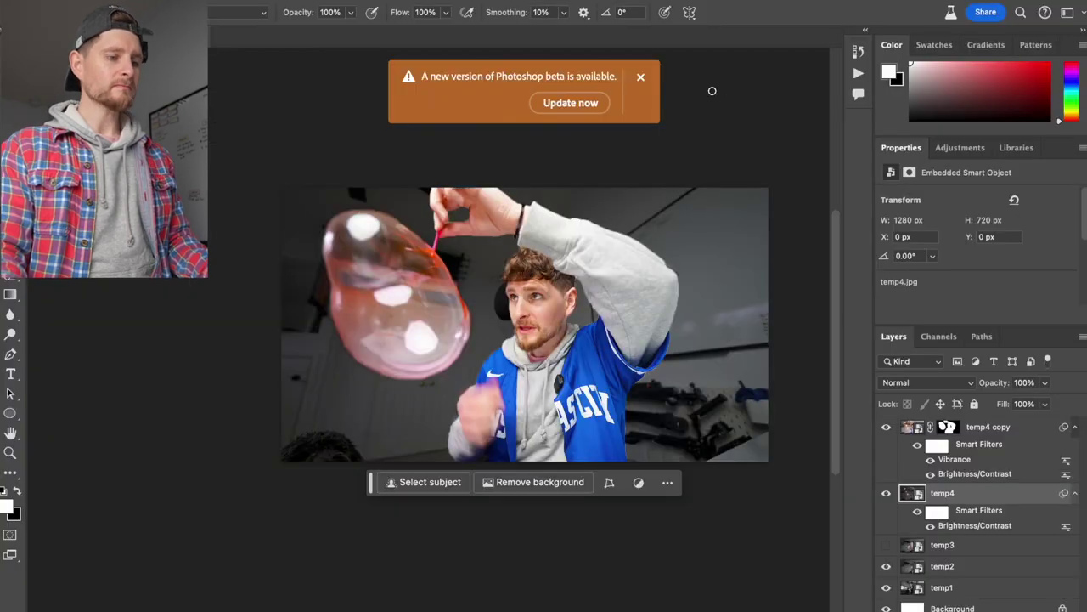
left_click(595, 105)
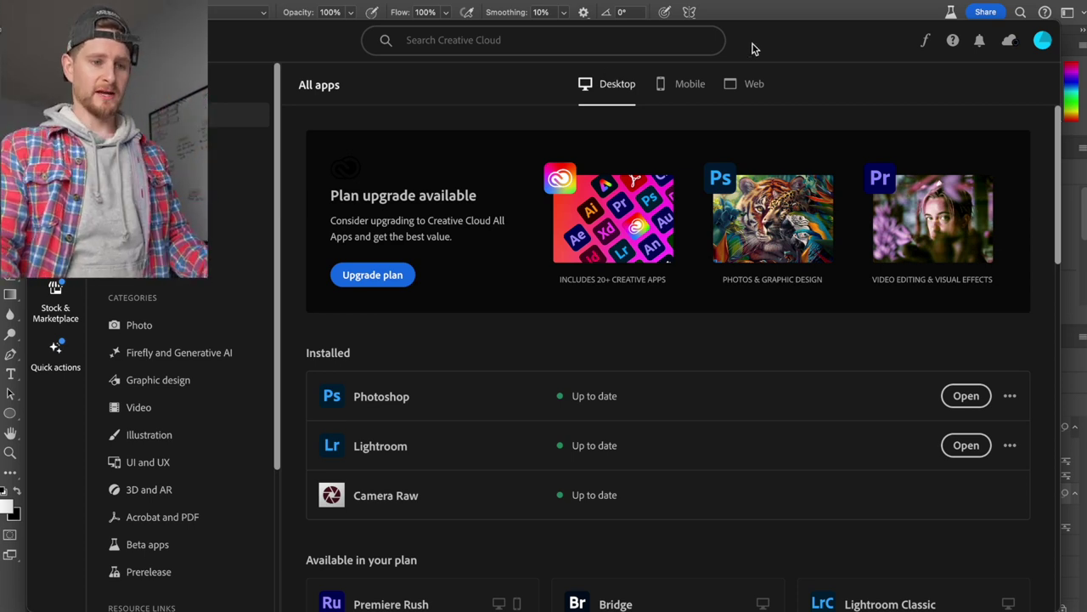
key("super+w")
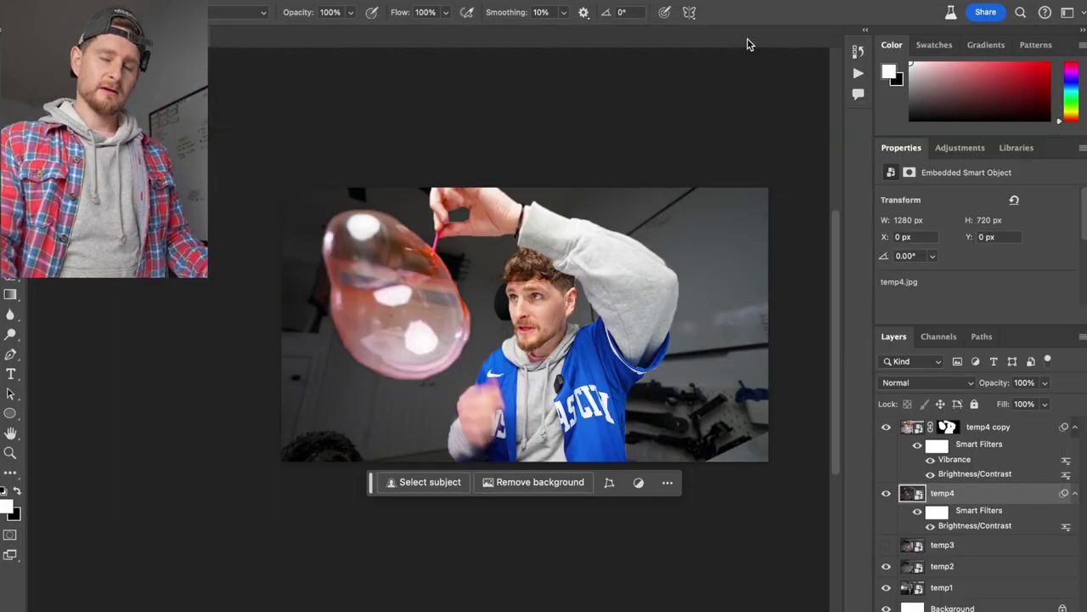
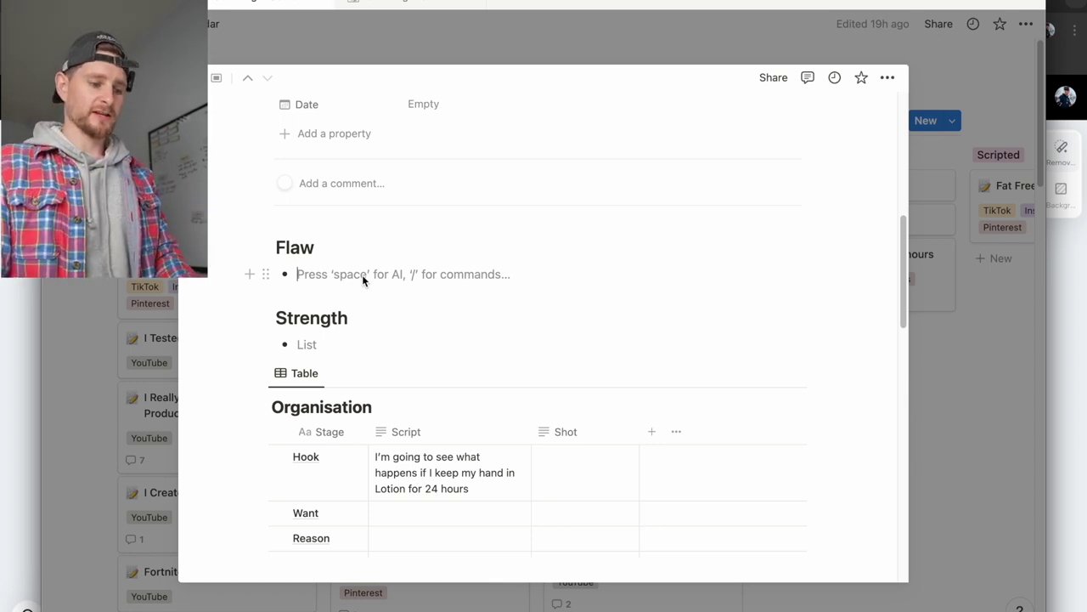
Begin the Want row's script in the Organisation table with "Stealing my wife's Magnum condoms,"
scroll(415, 357, "down", 3)
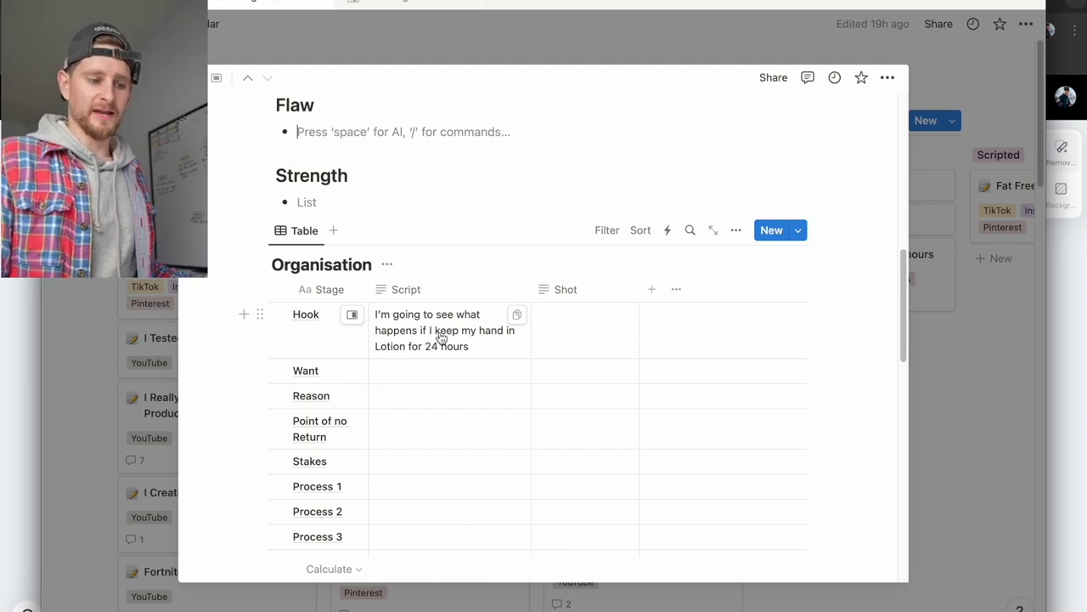
left_click(440, 378)
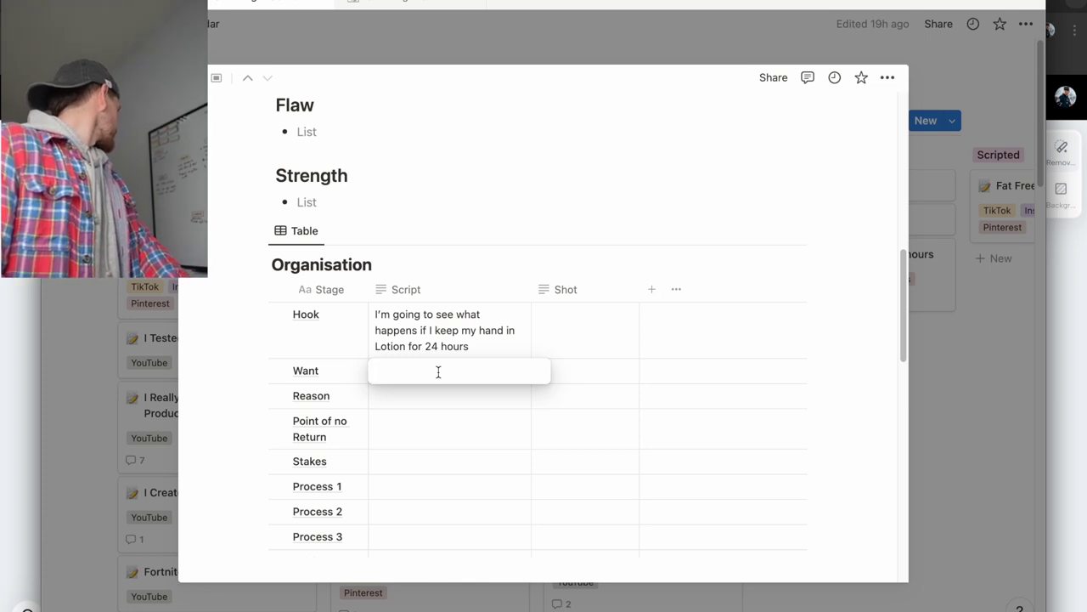
type("I borrowed")
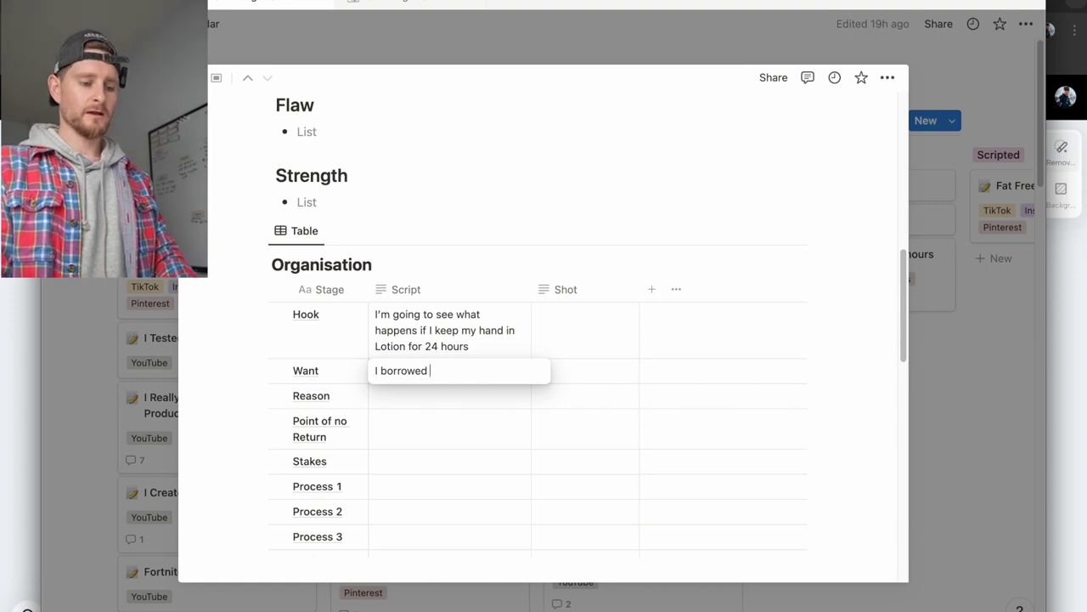
key("super+a")
type("Stealing my wife's")
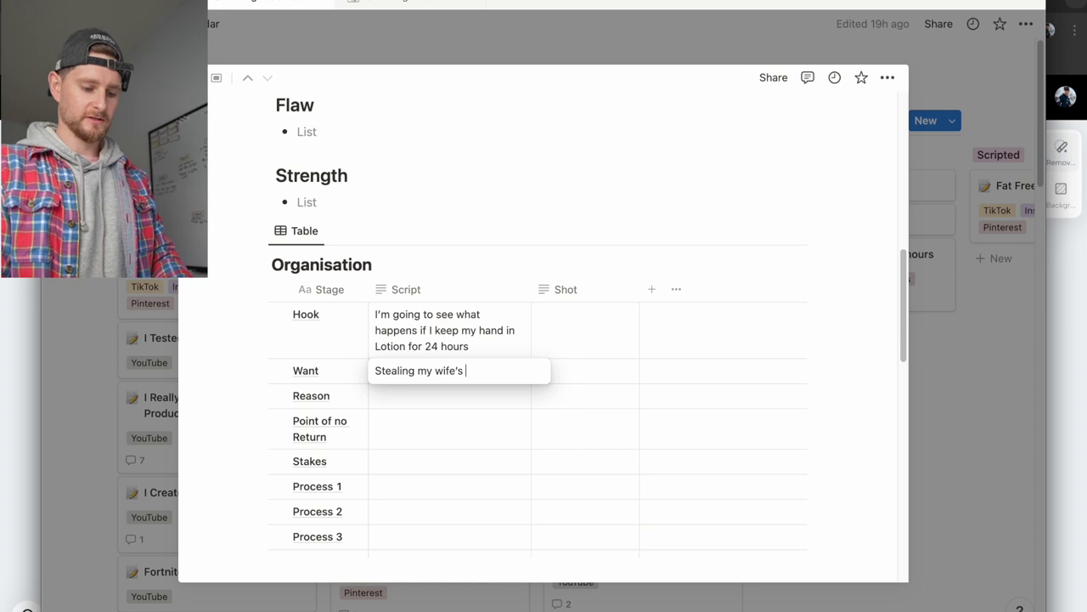
type(" mi")
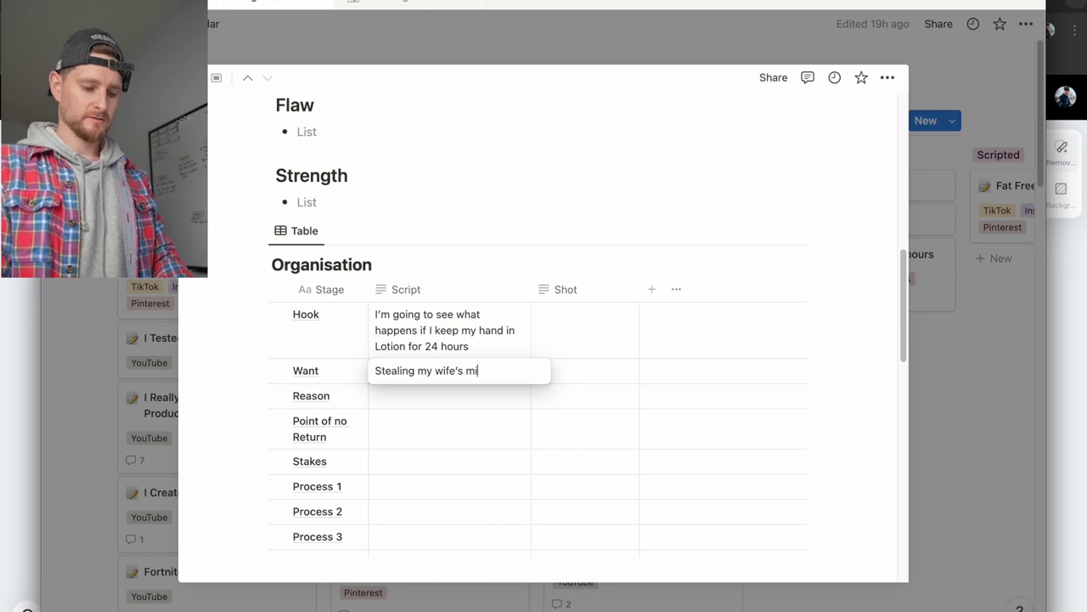
key("BackSpace")
key("BackSpace")
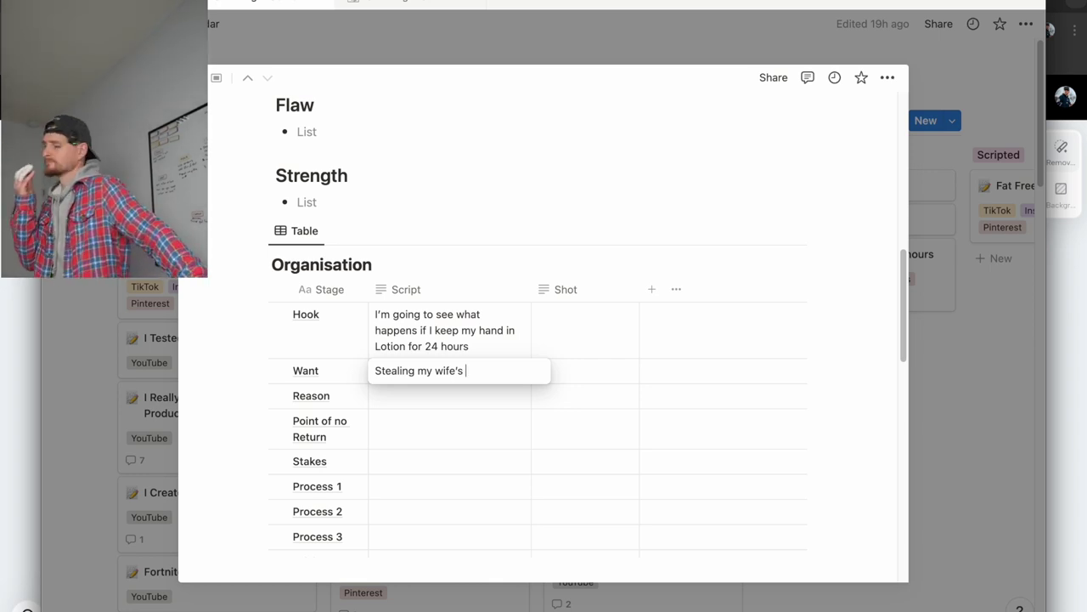
type("Magnum condoms")
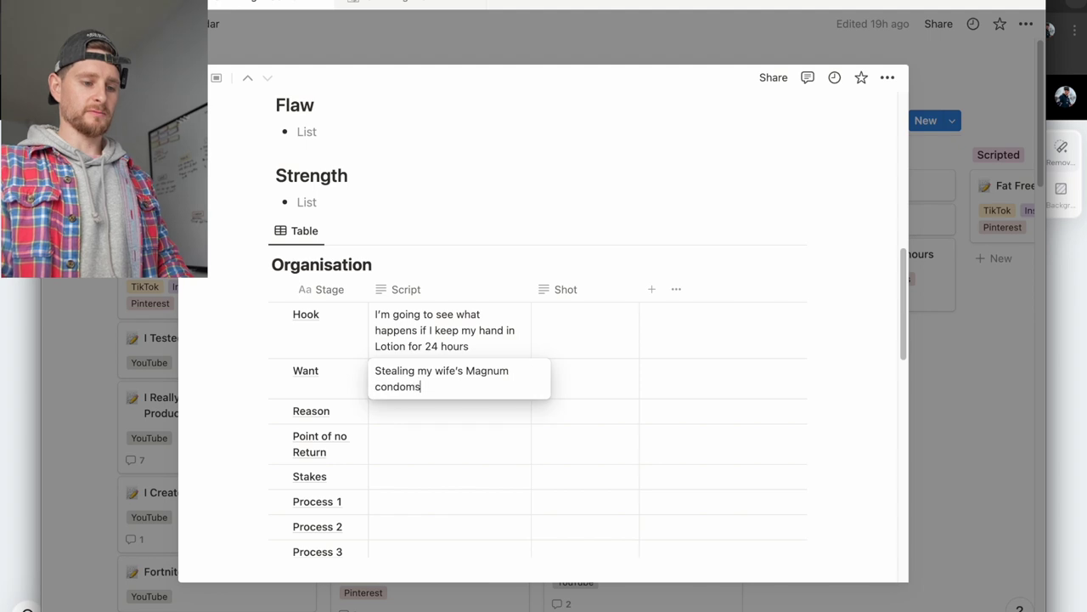
type(",")
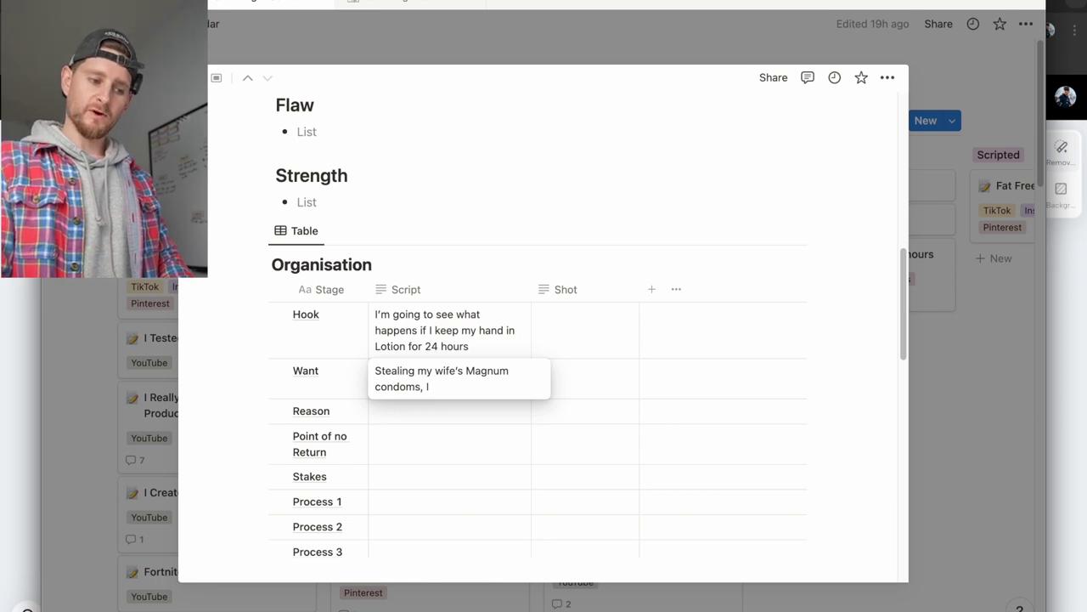
Continue the Want script with "I filled each with a squirt of lotion"
type("I fill")
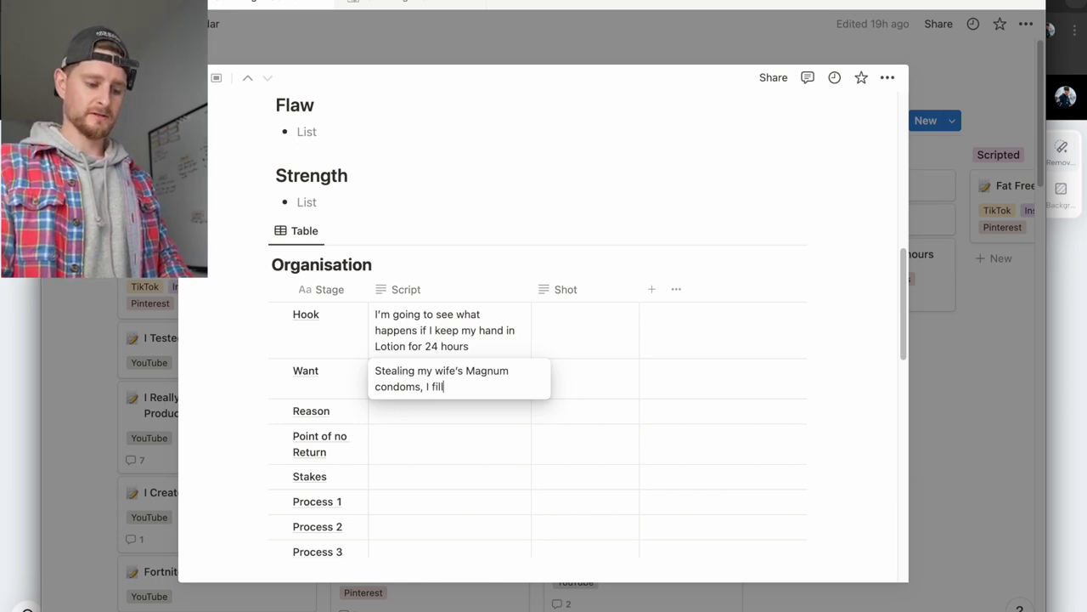
type("ed each w")
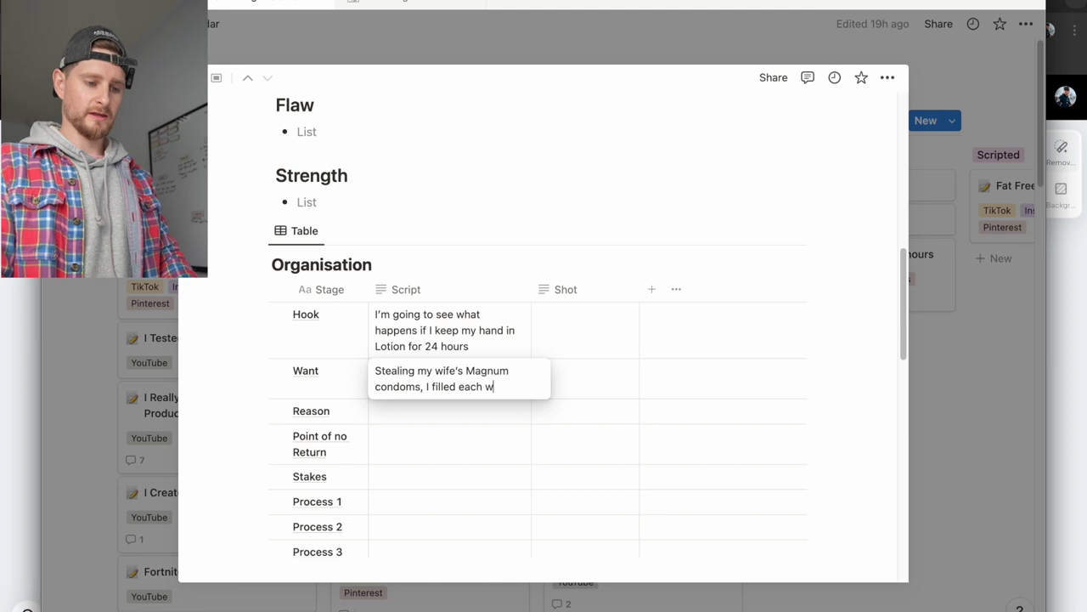
type("ith a ")
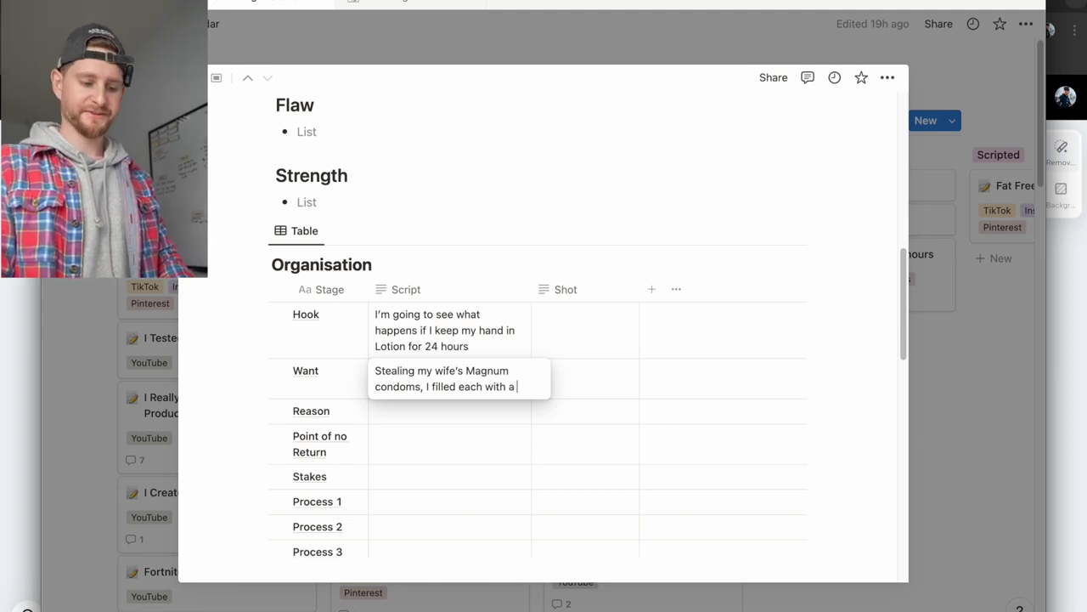
type("squirt of ")
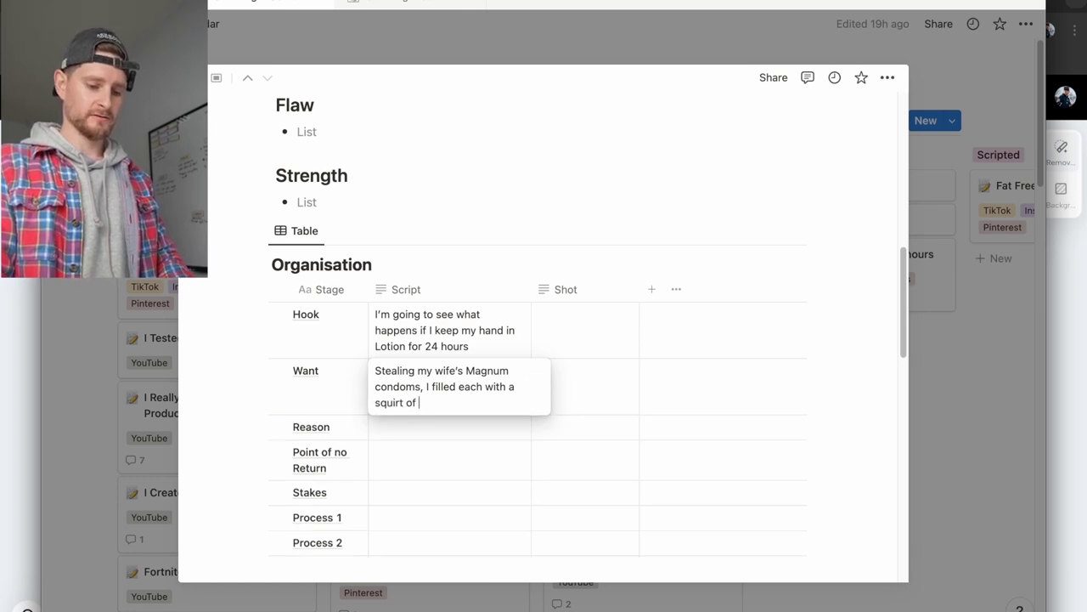
type("lotion and")
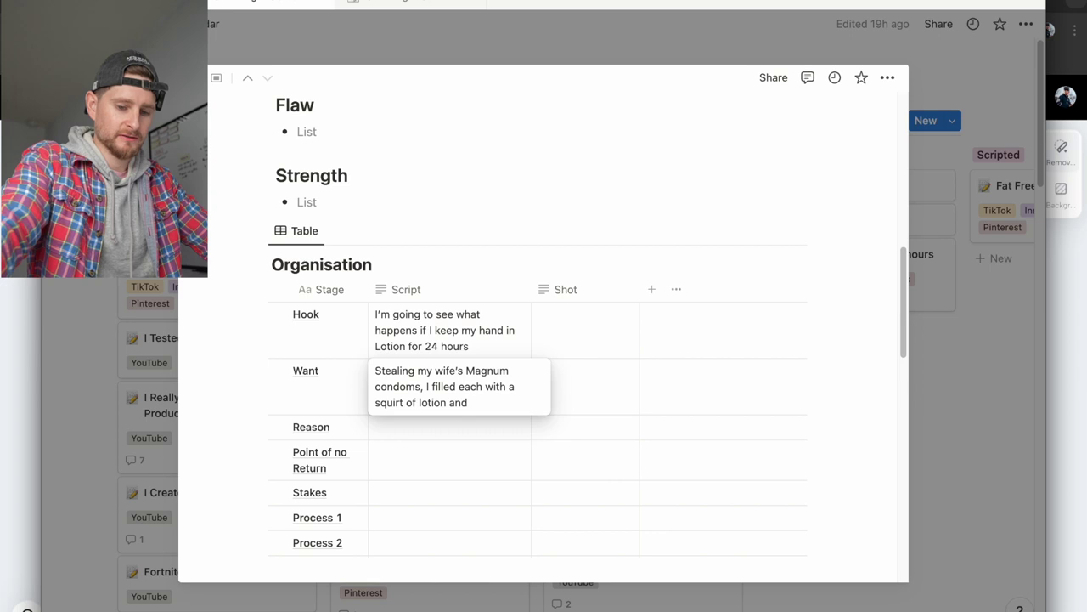
key("BackSpace")
key("BackSpace")
key("BackSpace")
key("BackSpace")
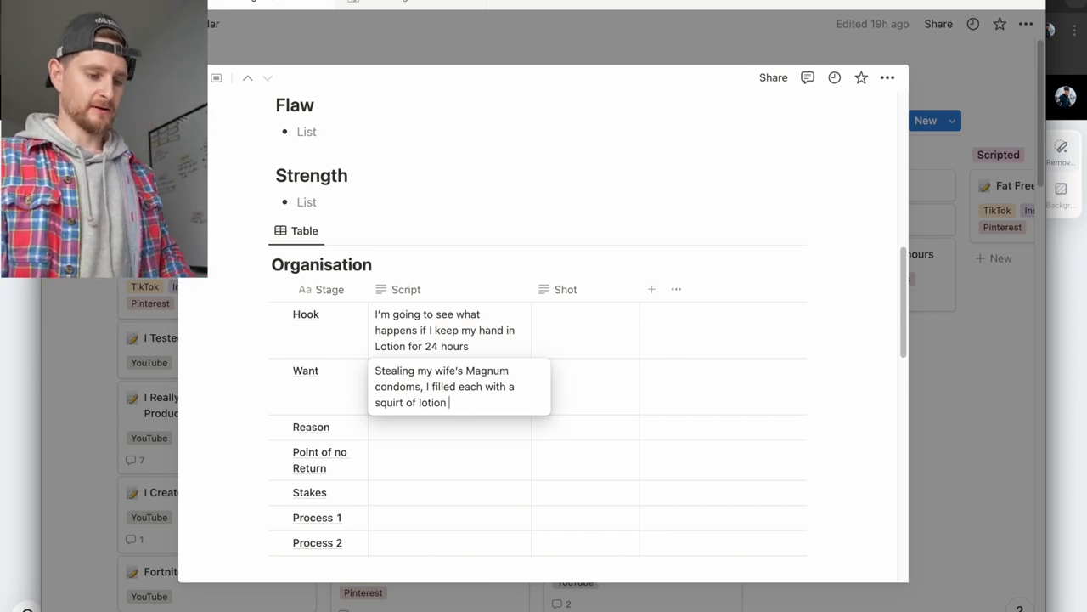
Complete the Want script's sentence with "before sliding it over each finger"
type("before slid")
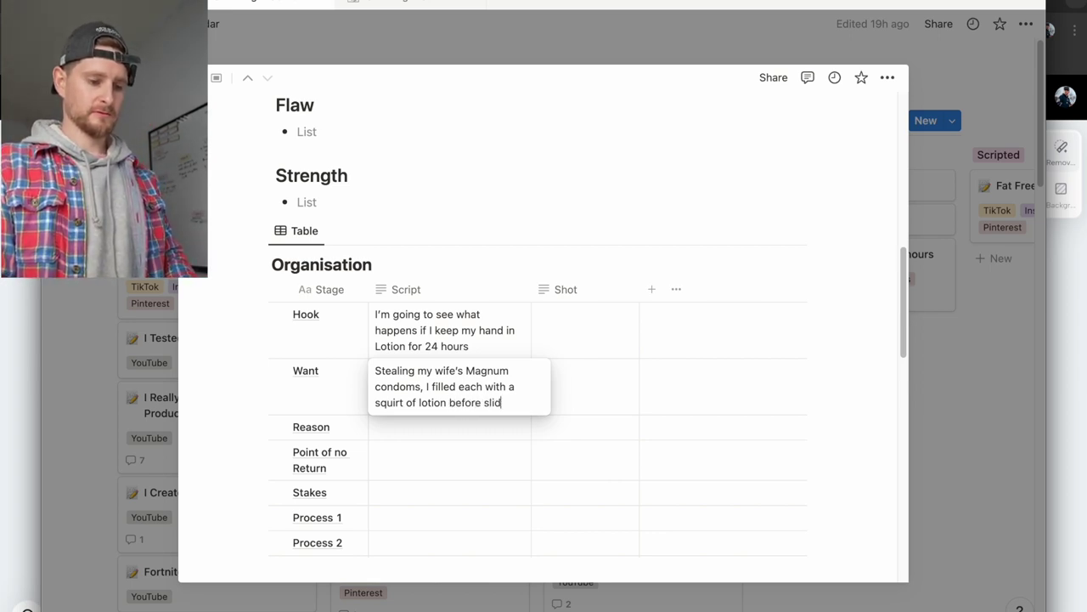
type("ing it down")
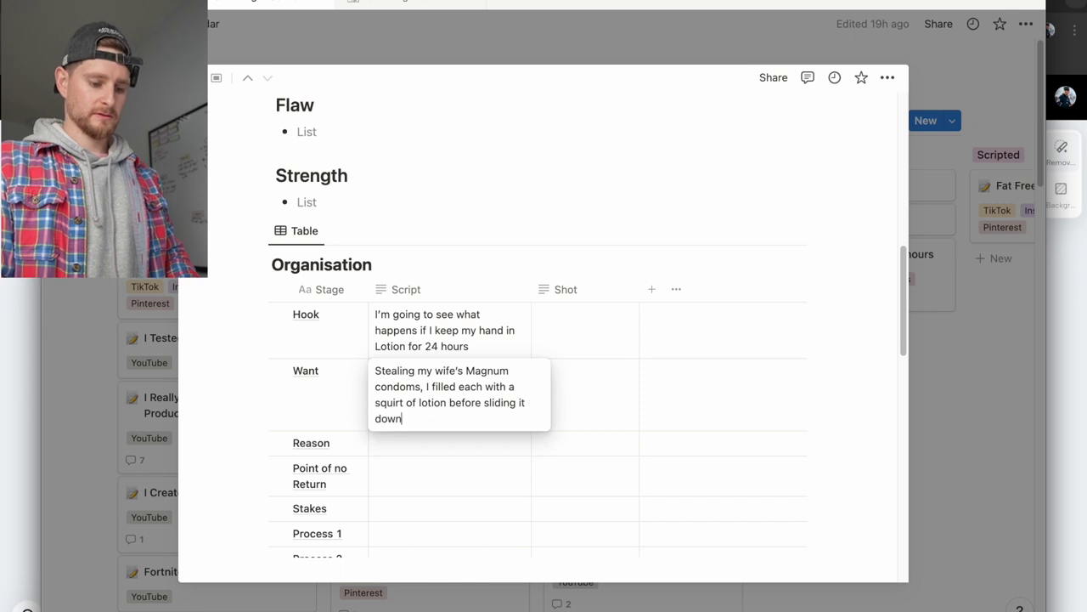
key("BackSpace")
key("BackSpace")
key("BackSpace")
key("BackSpace")
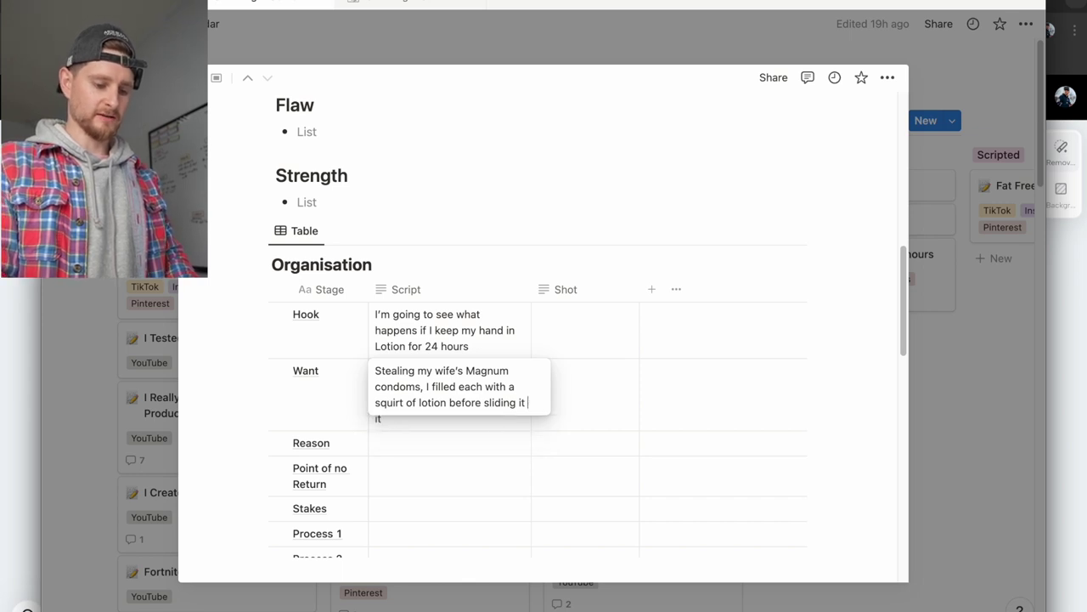
type("over each finger")
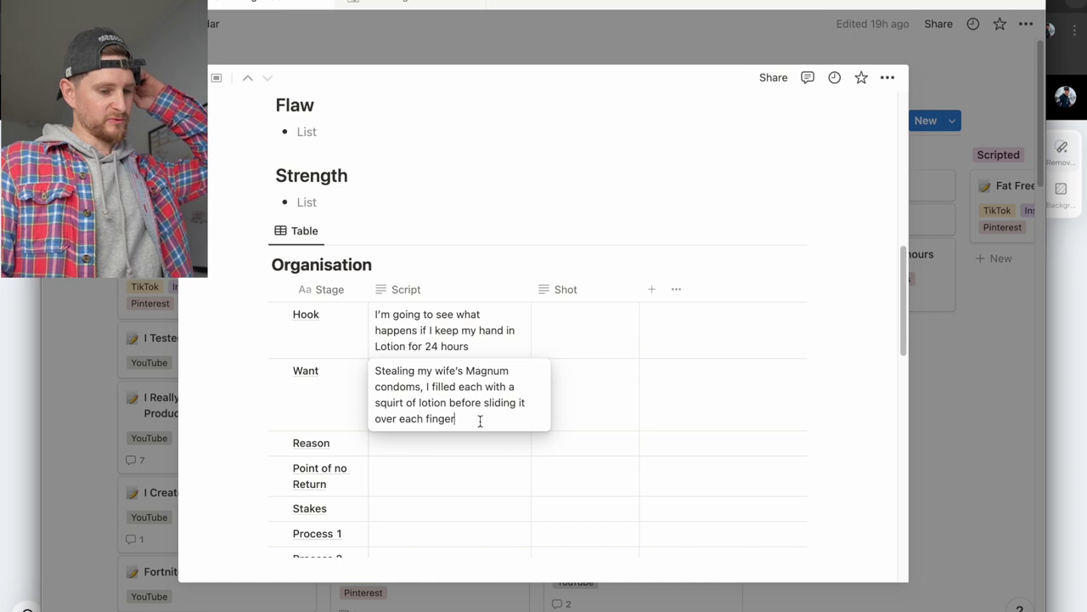
Append the note "*comments about breaking*" to the Want script and finish editing the cell
type("\"")
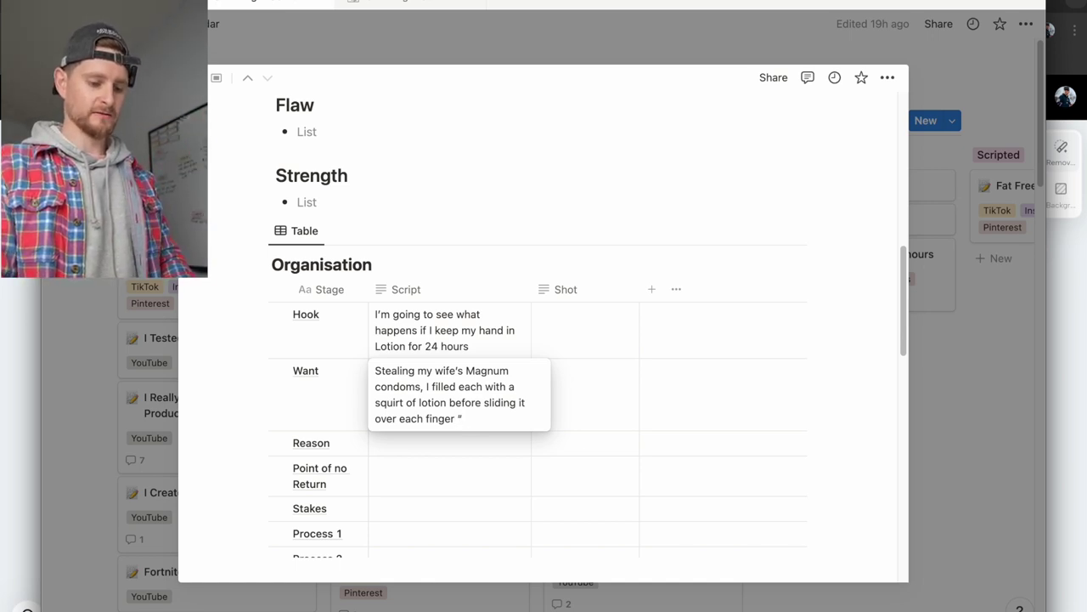
type("comments about b")
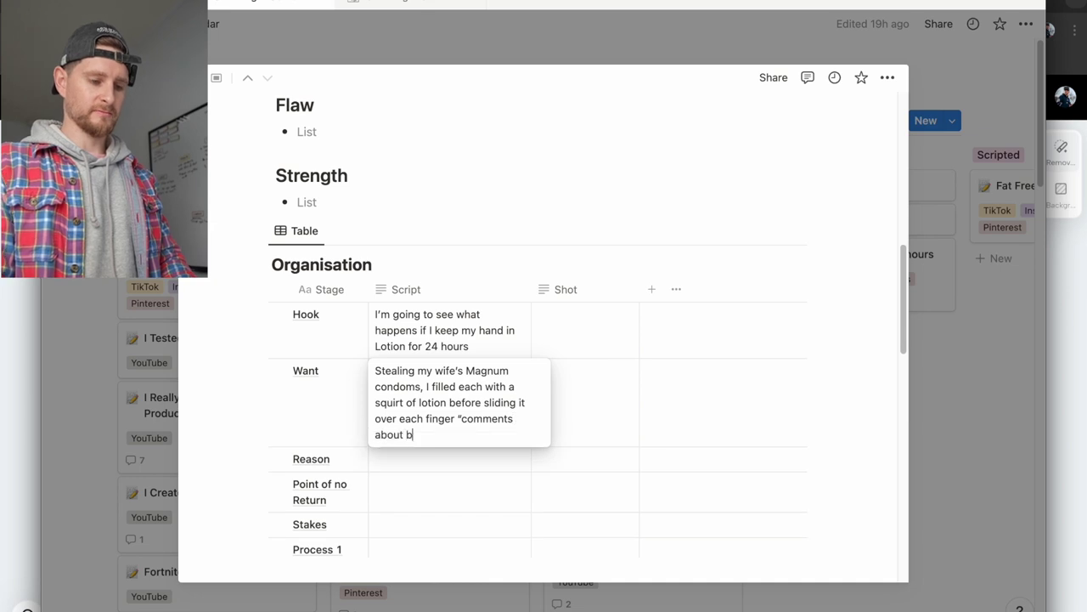
type("reaking")
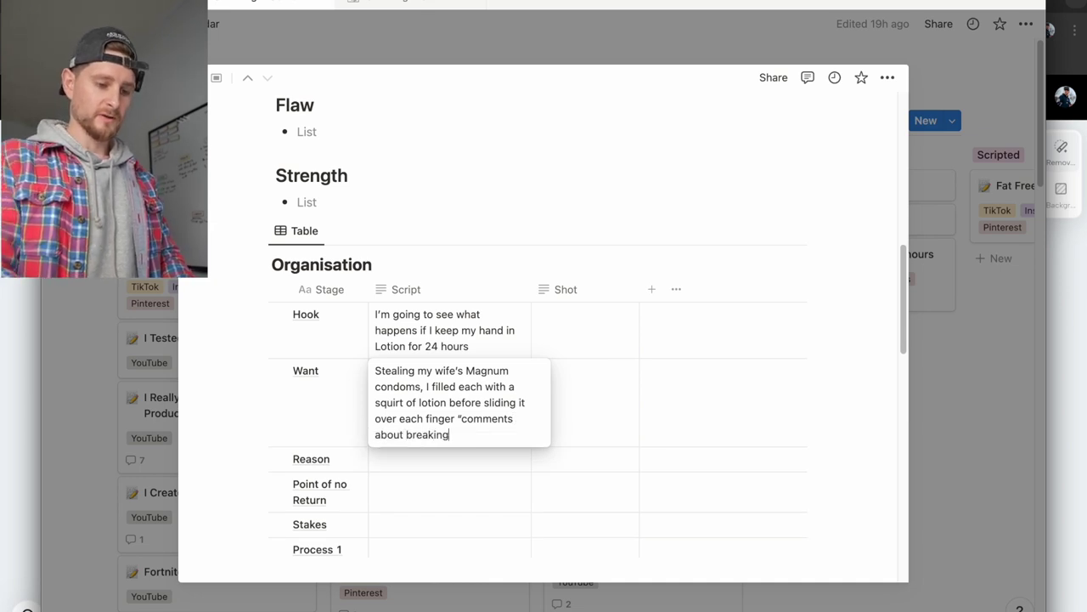
key("BackSpace")
type("*")
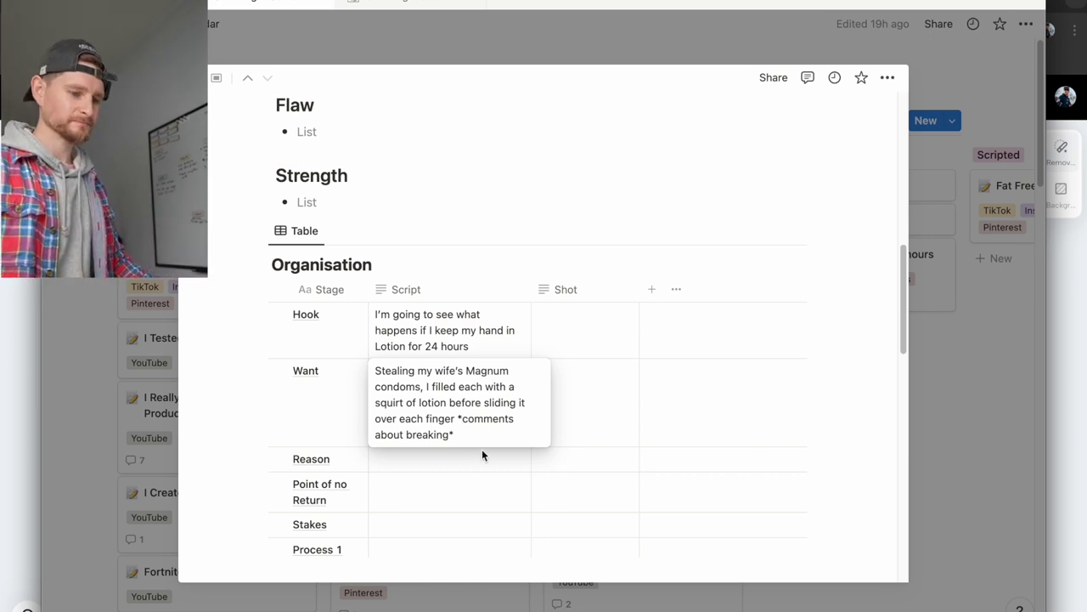
key("Escape")
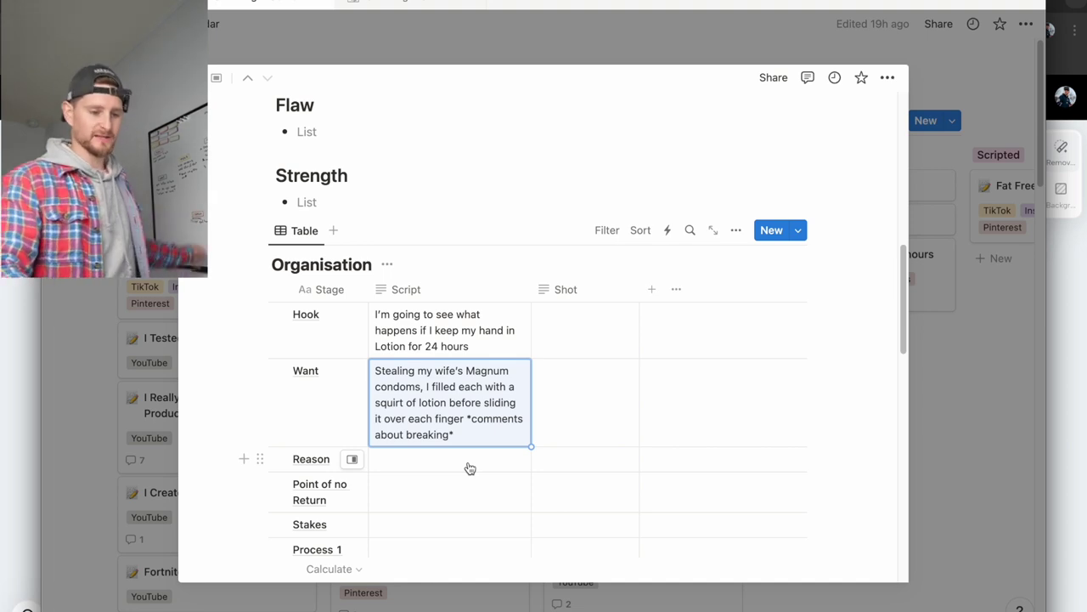
Move the "*comments about breaking*" note from the Want script to the Stakes row's script
scroll(470, 468, "down", 1)
left_click(439, 424)
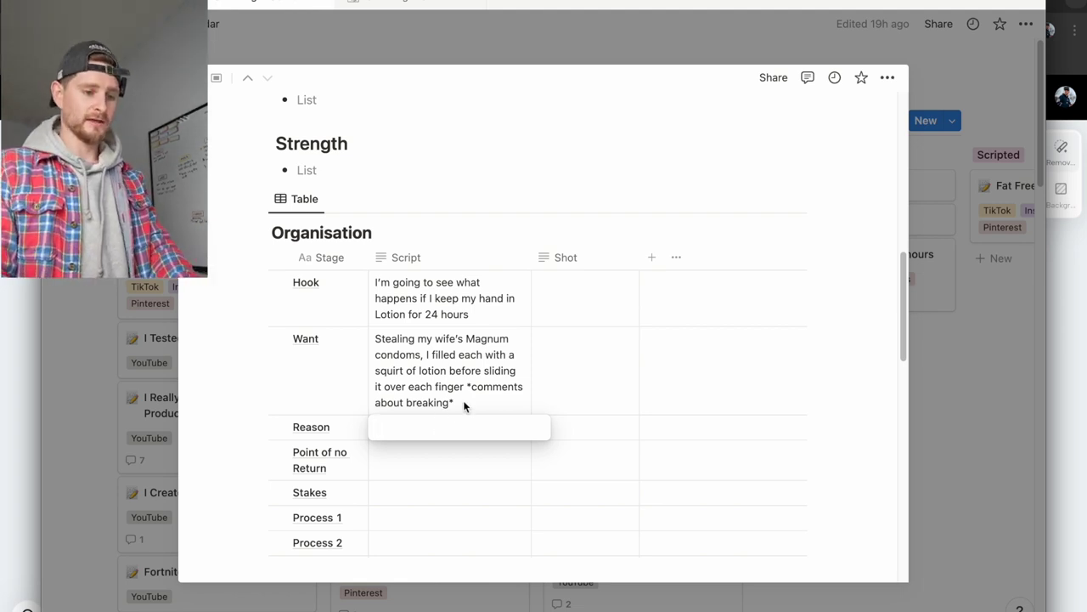
left_click(467, 408)
left_click_drag(469, 401, 458, 388)
key("ctrl+c")
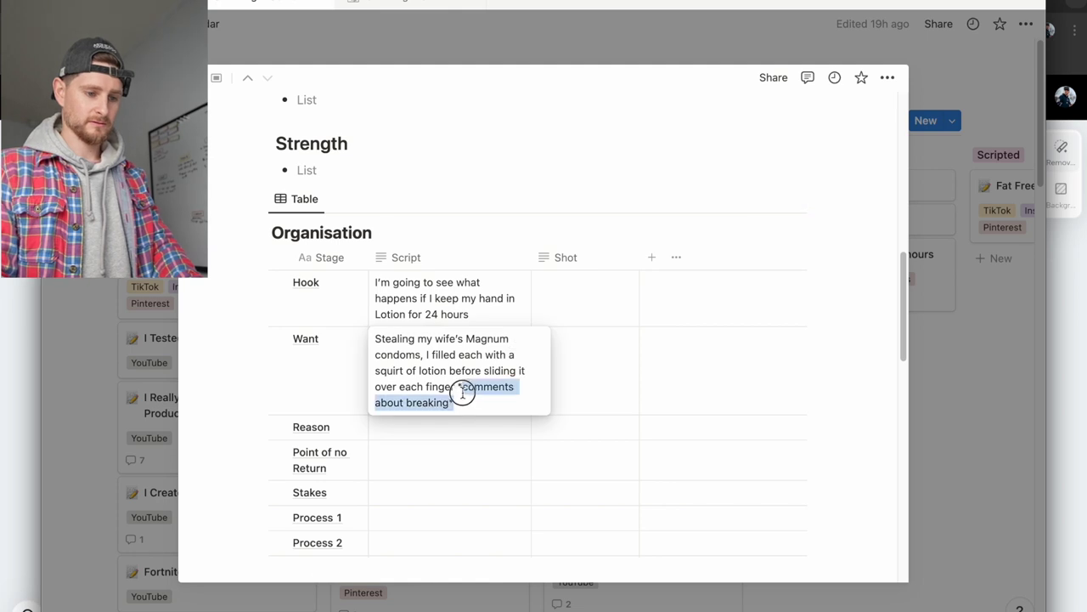
key("BackSpace")
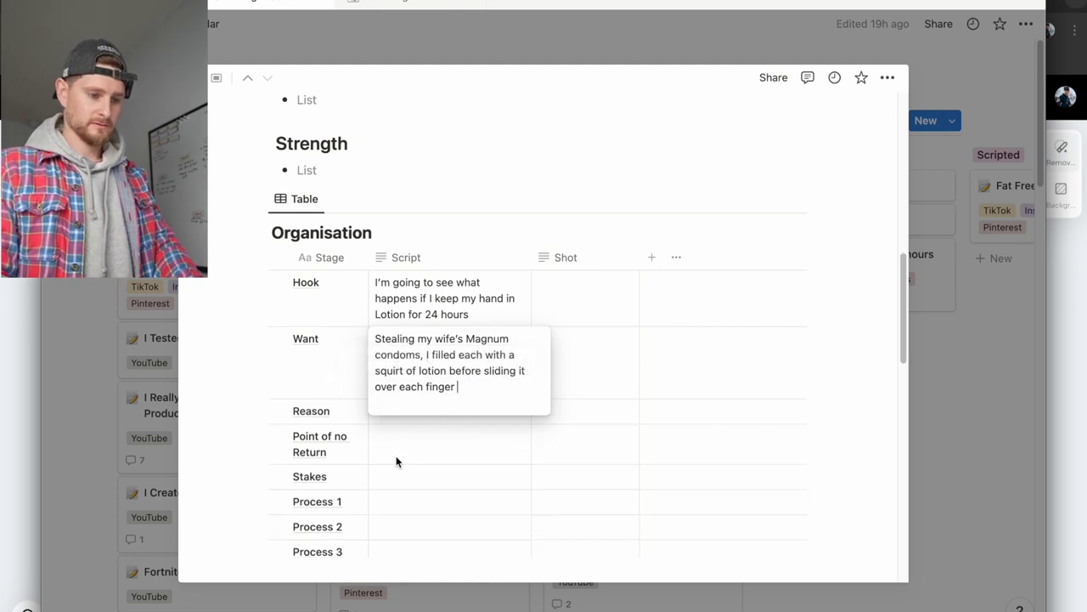
left_click(399, 475)
key("ctrl+v")
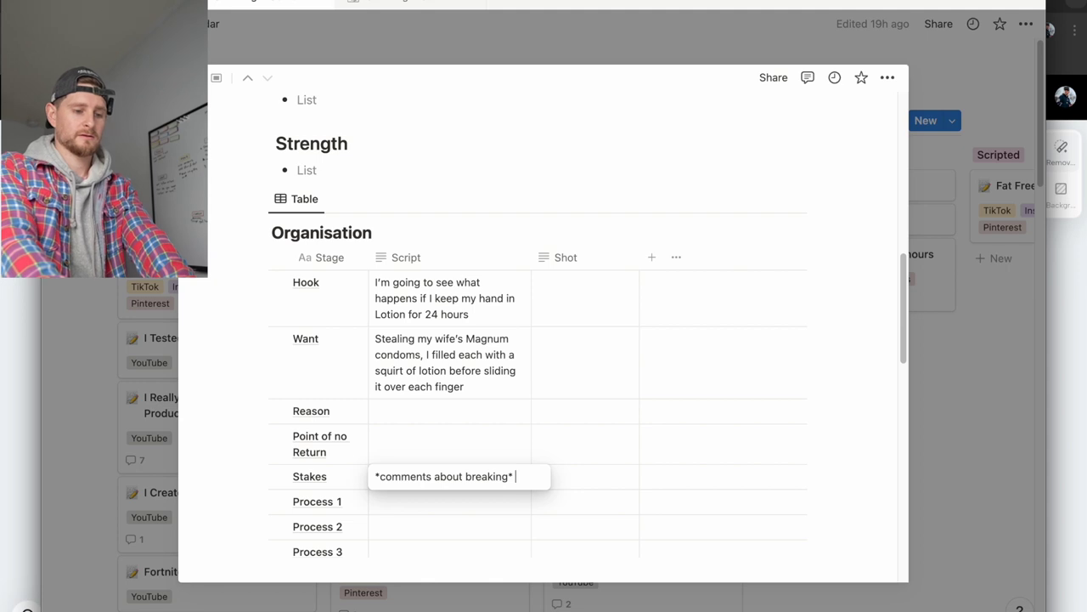
Continue the Stakes script with "I thought these mini condoms would be better than the last time I tried this using a tortilla bag"
type("I tho")
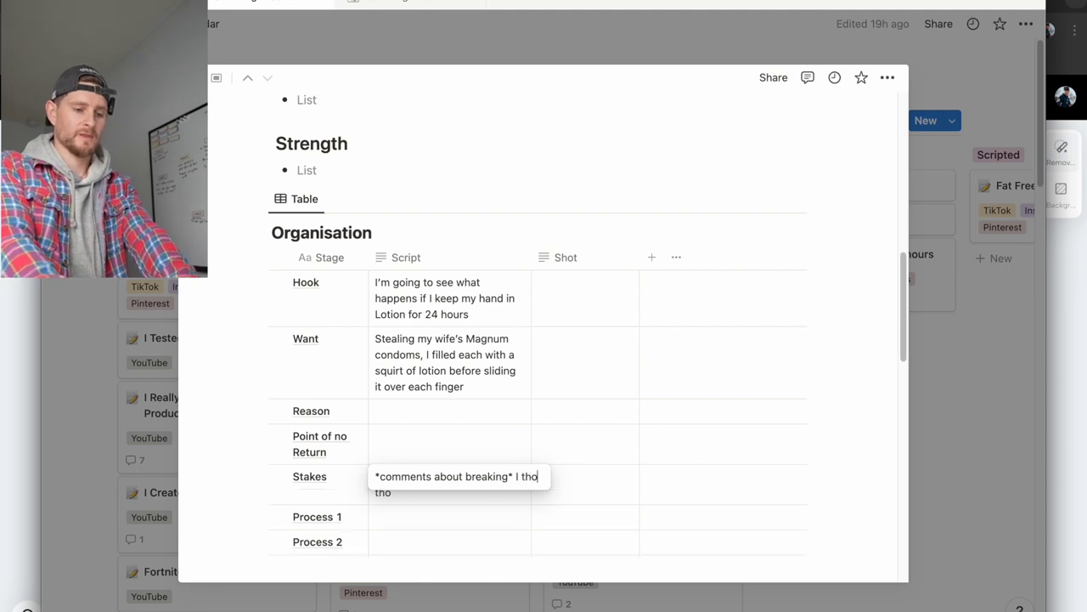
type("ught these m")
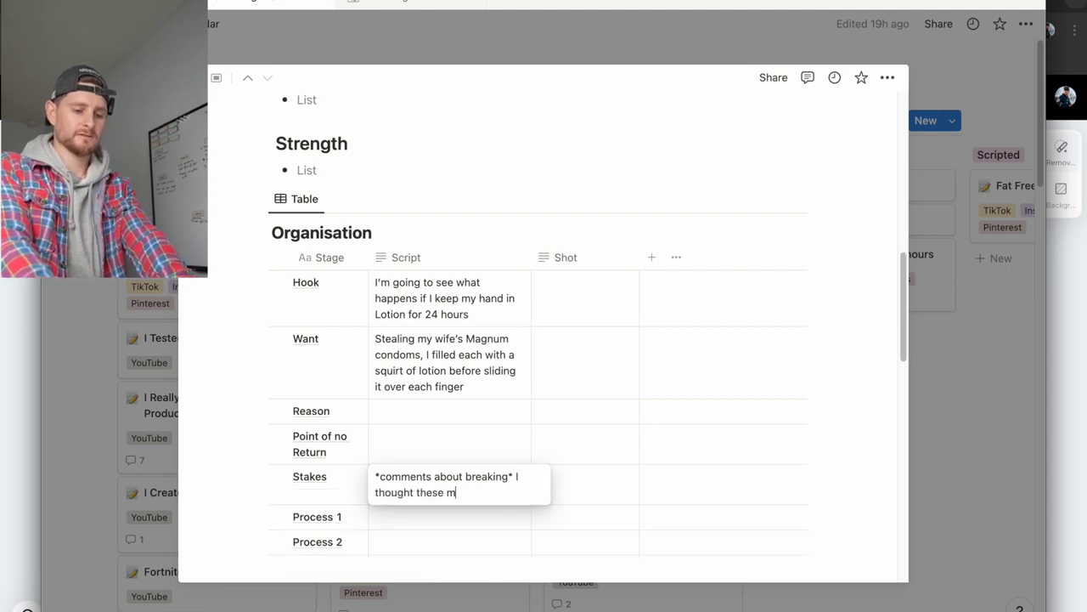
type("ini condoms woul")
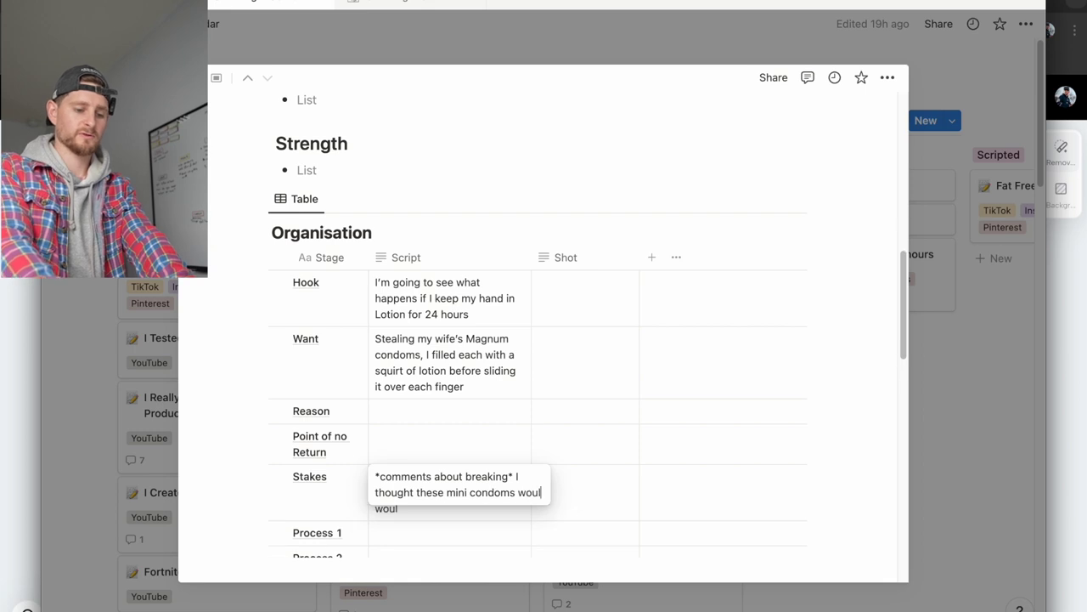
type("d be better than ")
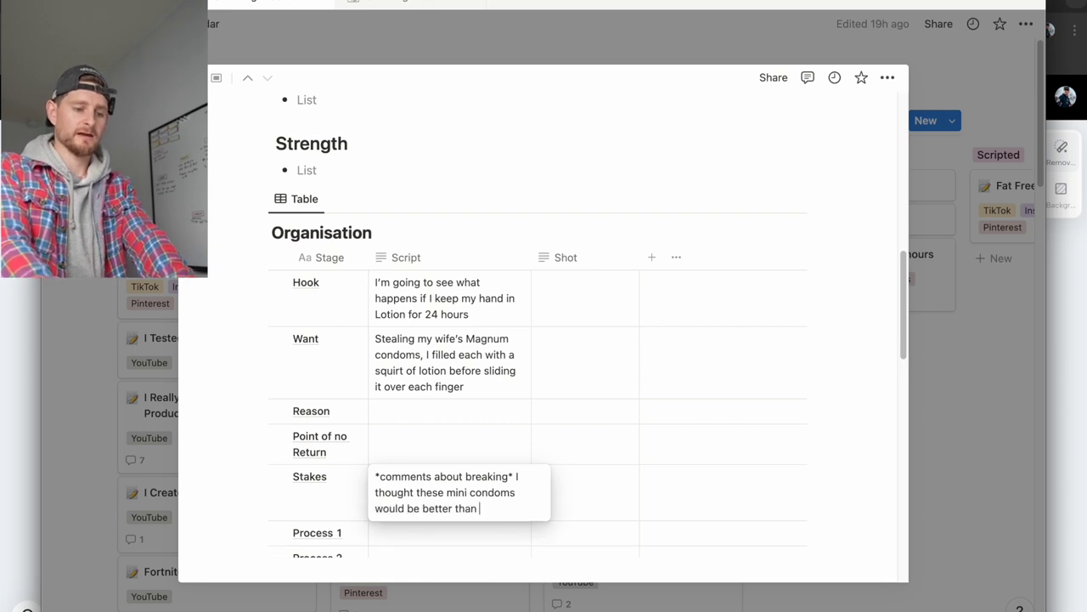
type("the last t")
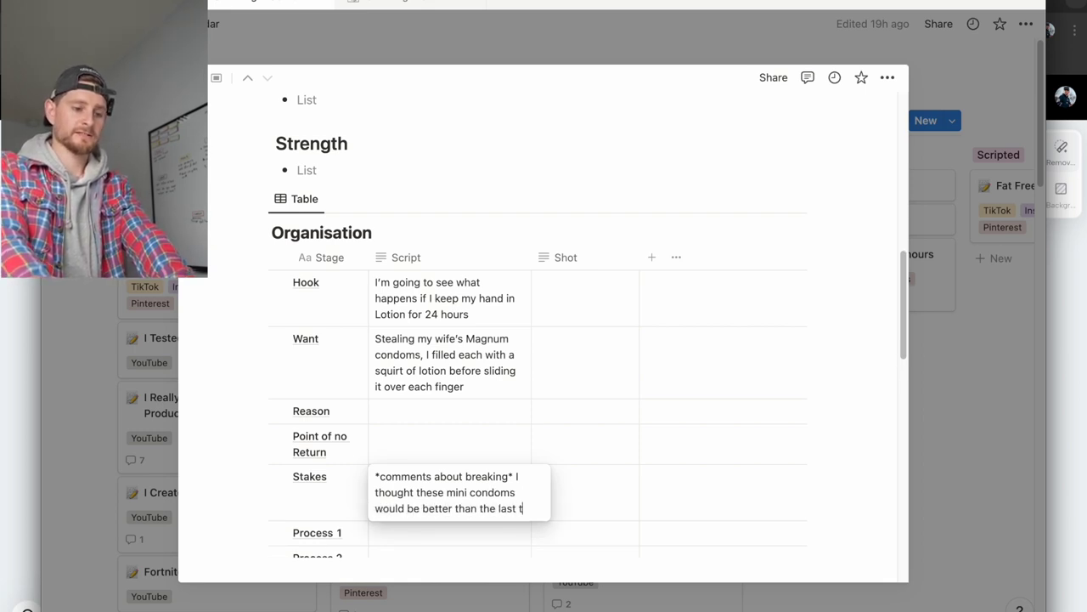
type("ime I tried this ")
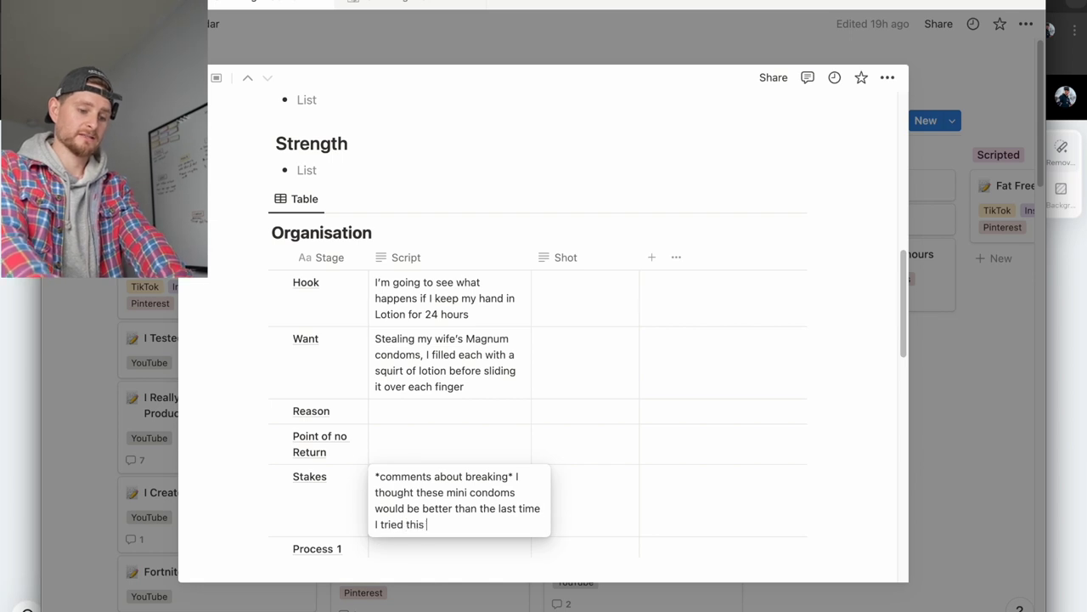
type("using a ")
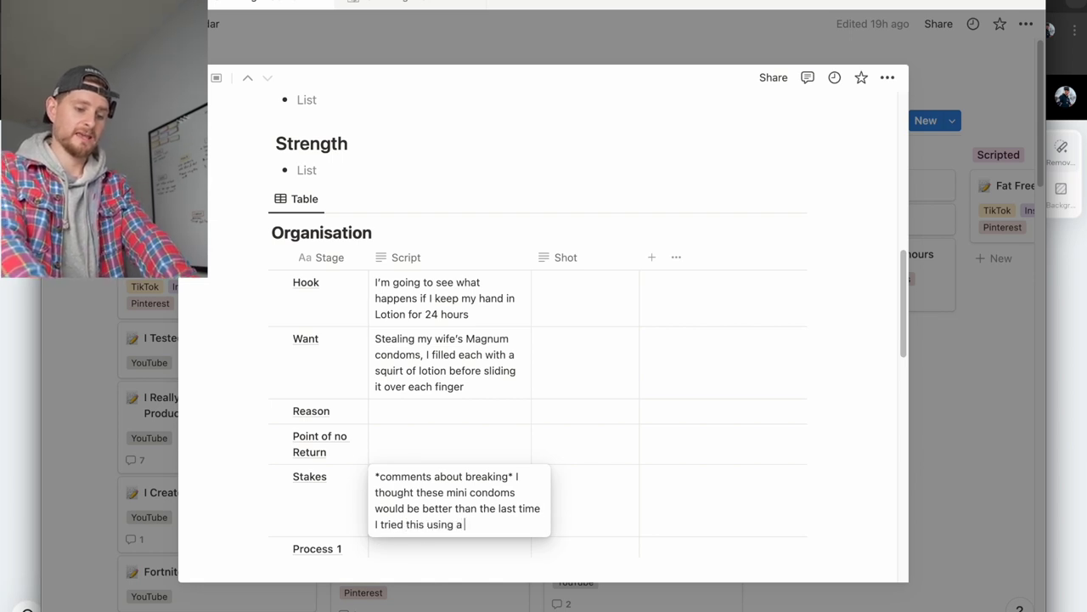
type("t")
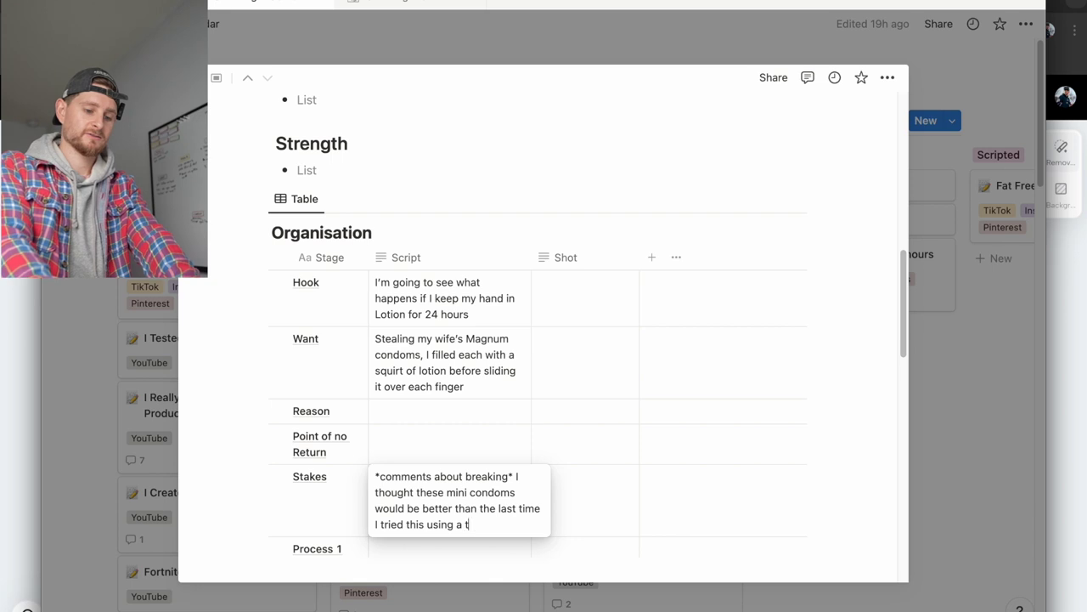
type("ortilla bag")
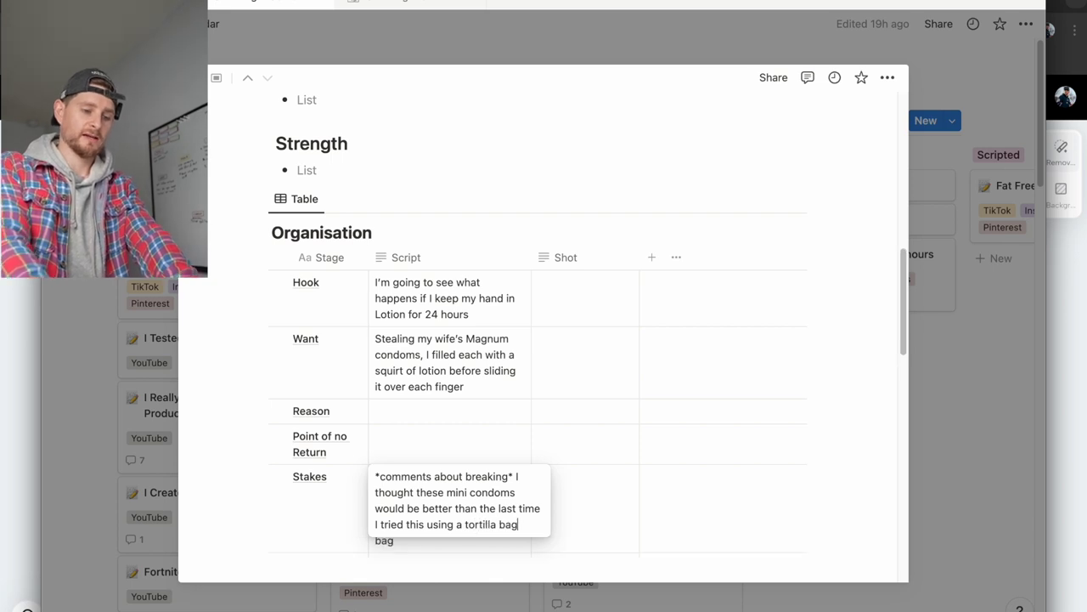
key("Return")
Write "I kicked off the day with walking Dooda but with the freezing Kansas temperatures," in the Process 1 row's script
scroll(478, 473, "down", 3)
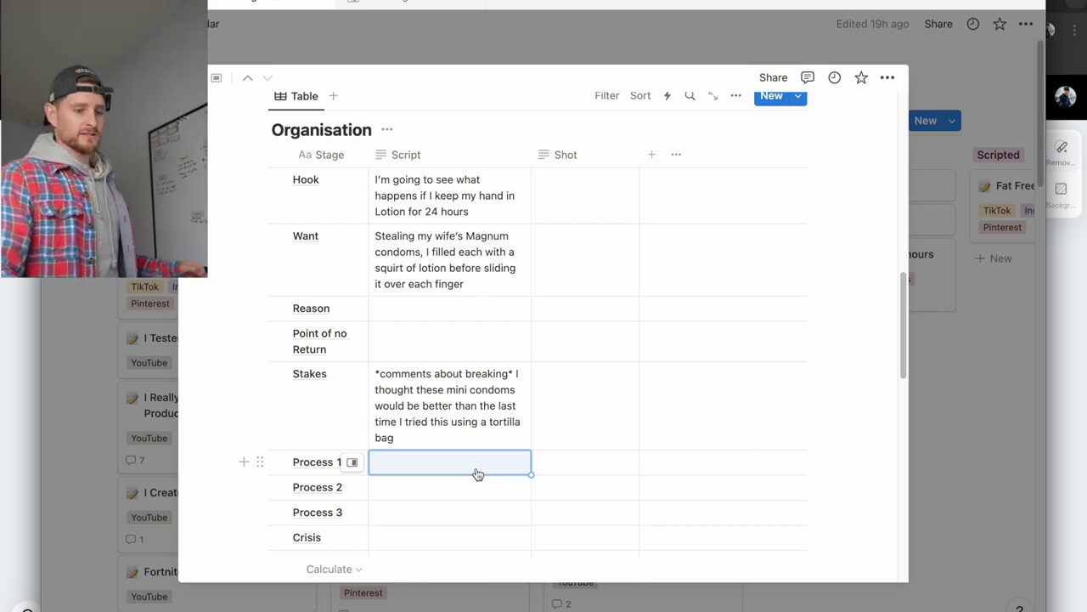
scroll(478, 473, "down", 3)
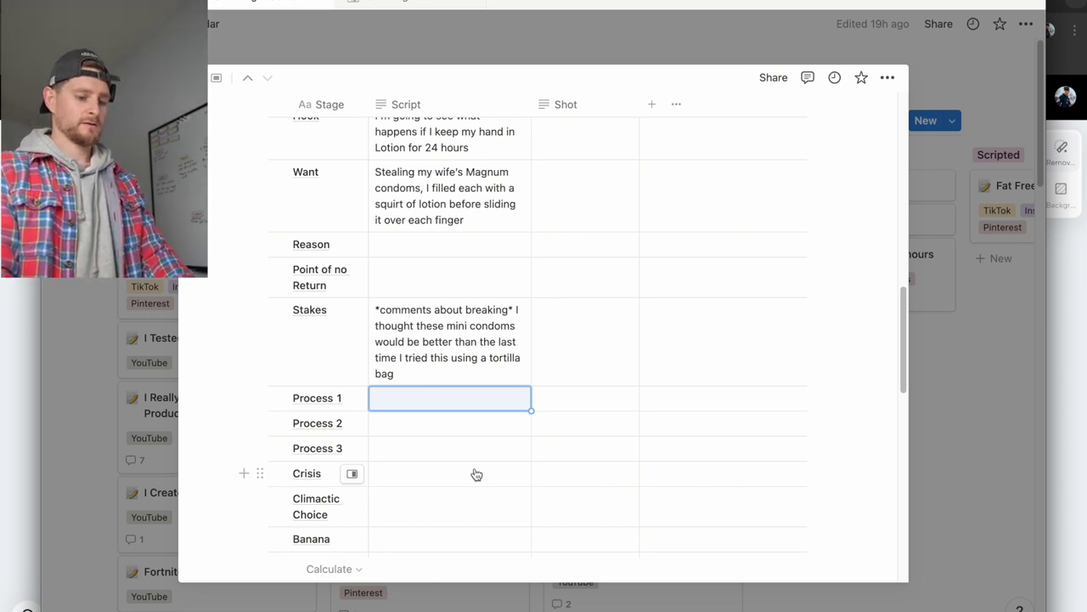
key("Return")
type("I kicked off")
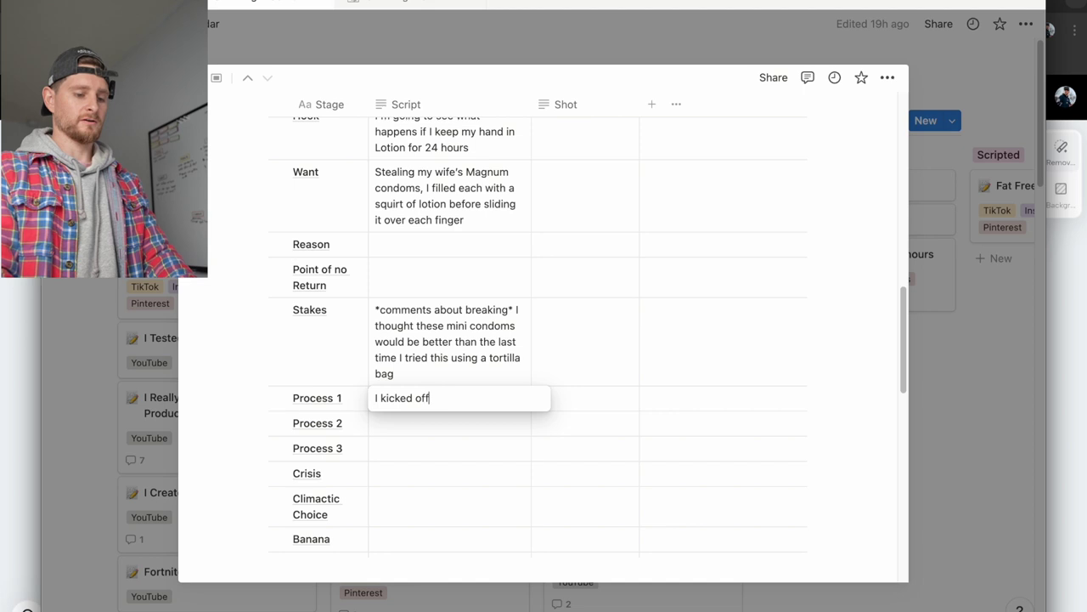
type(" the day with")
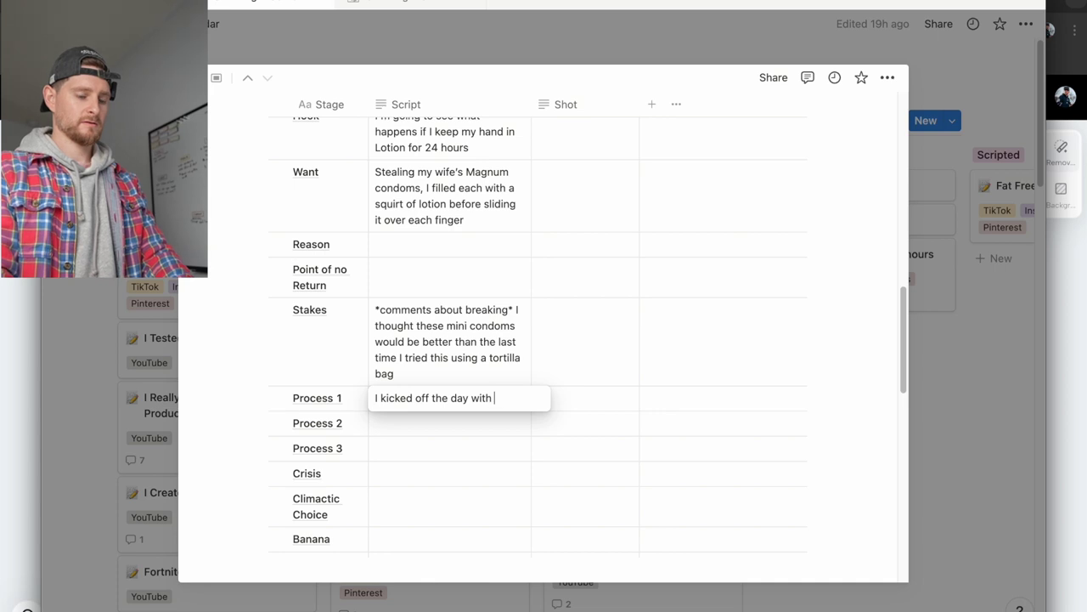
type("walking ")
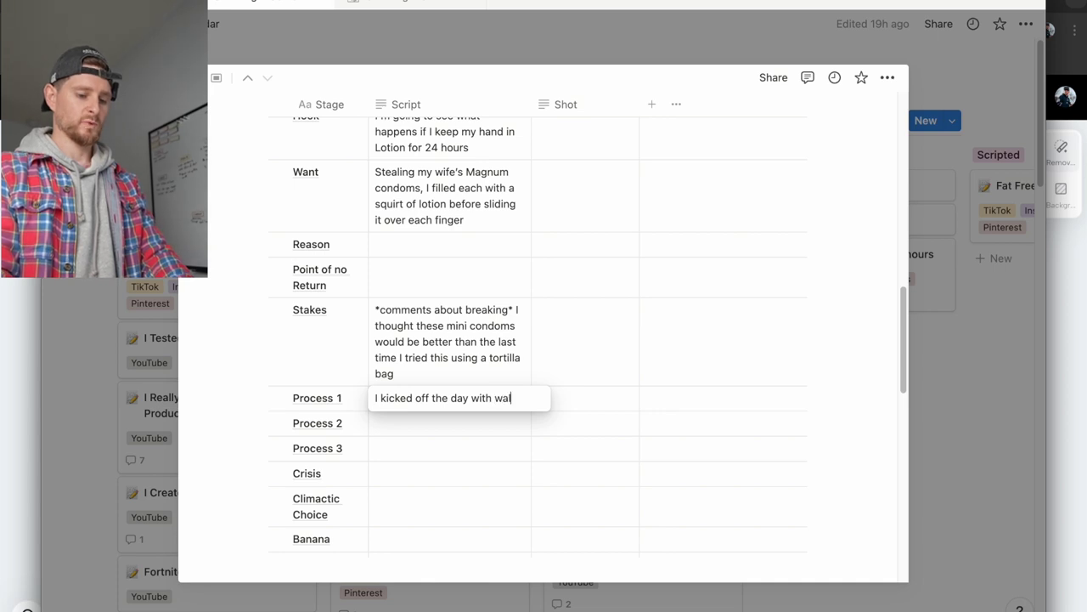
type("Dooda")
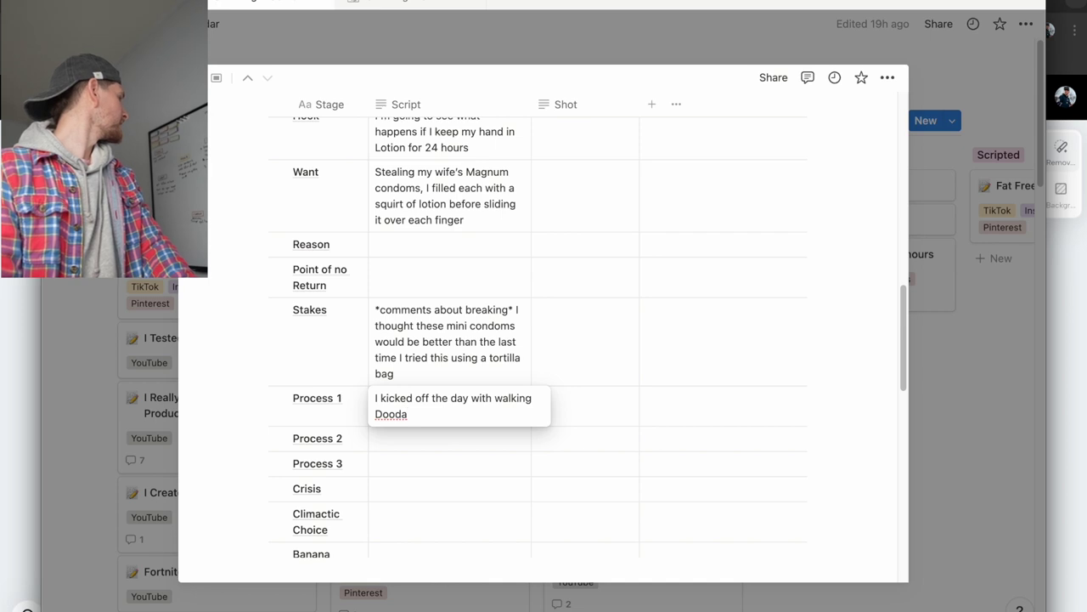
type(" but with the fre")
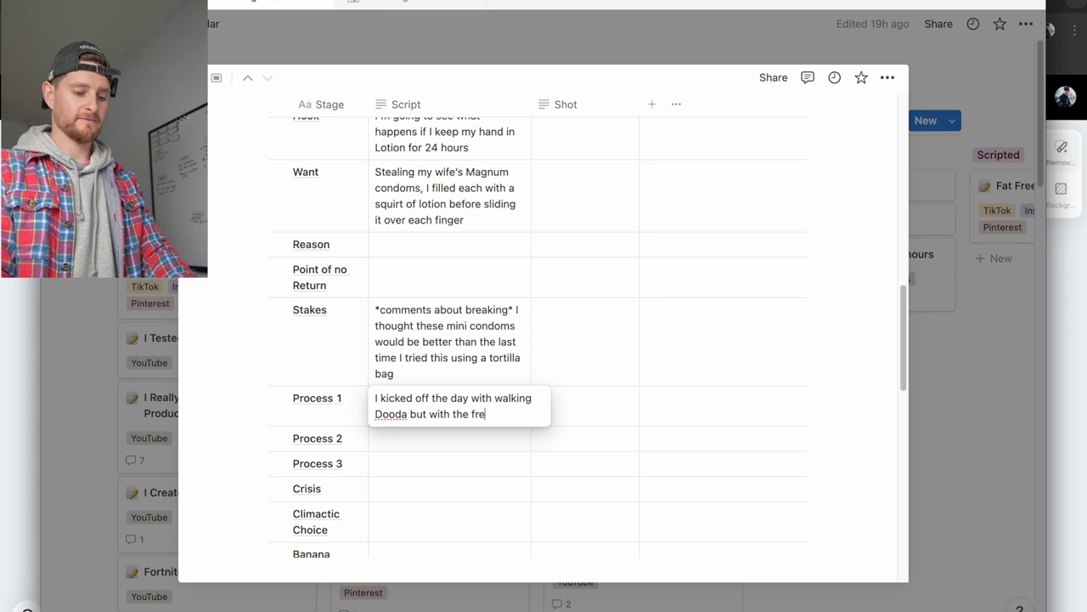
type("ezing Kansas temperatures,")
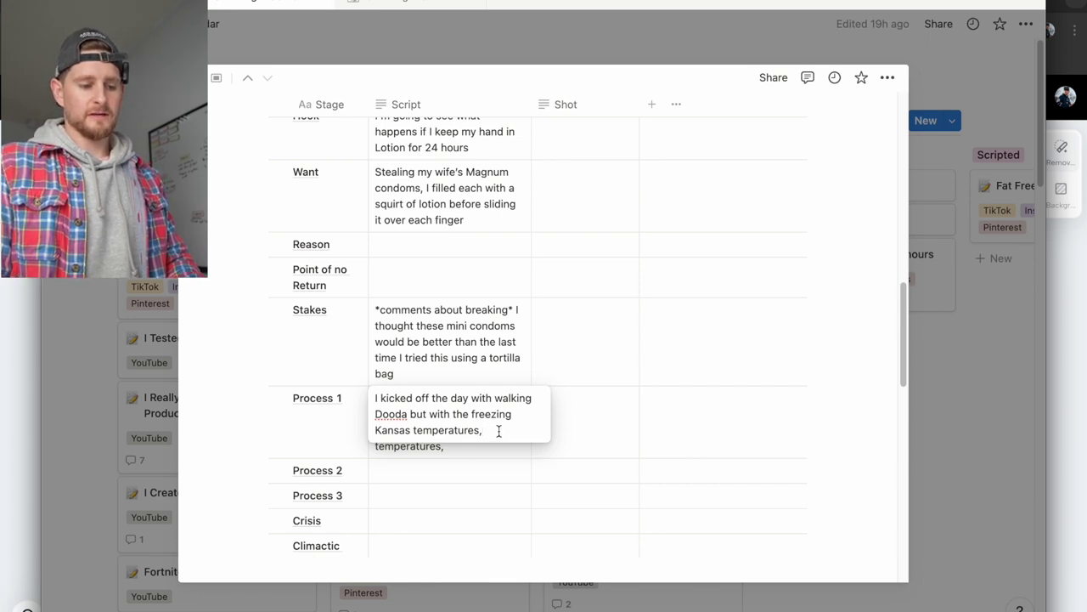
Replace the word "day" with "24 hours" in the Process 1 script
double_click(464, 400)
key("BackSpace")
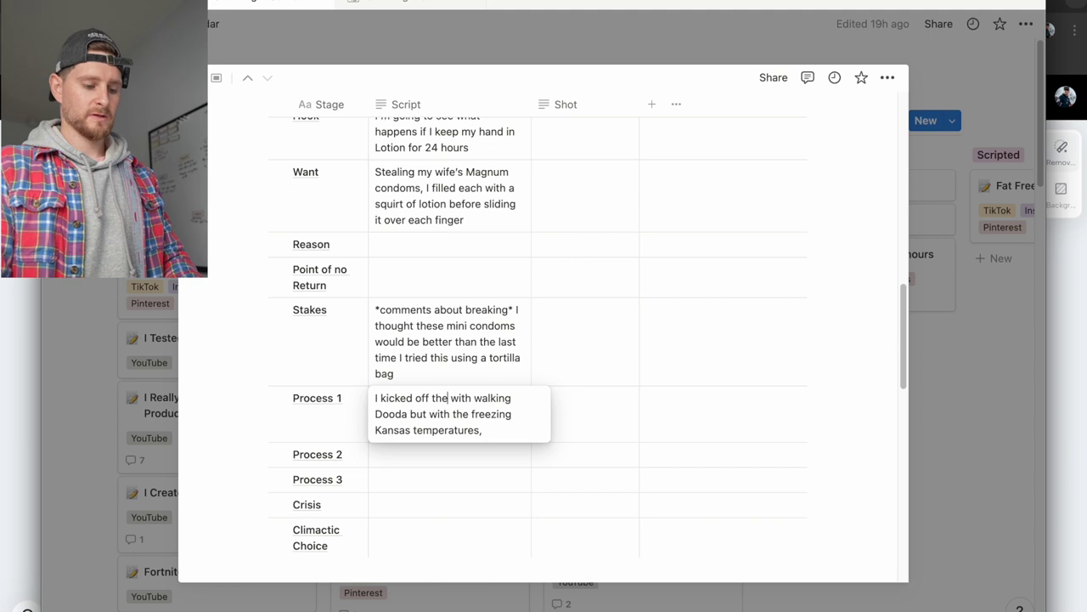
type("24 hours")
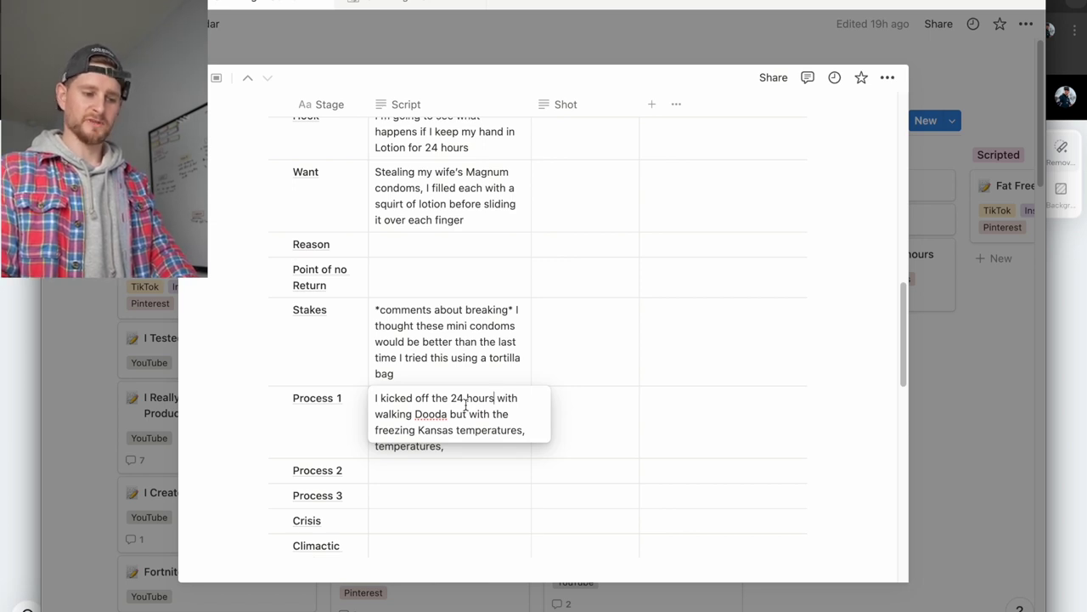
left_click(533, 432)
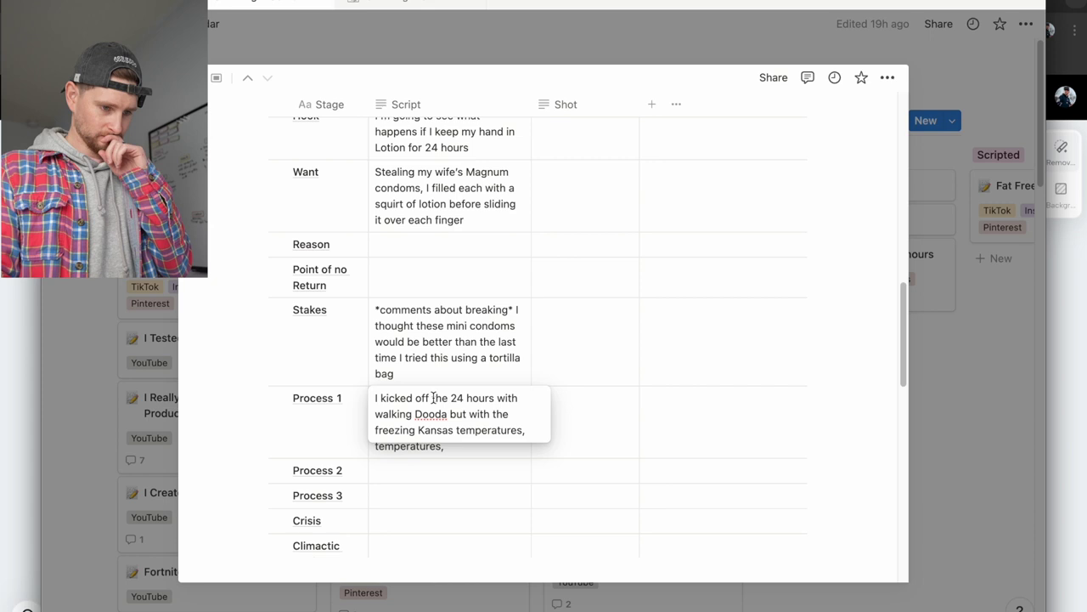
Replace the Process 1 script's opening words "I kicked off the" with "The"
left_click(435, 398)
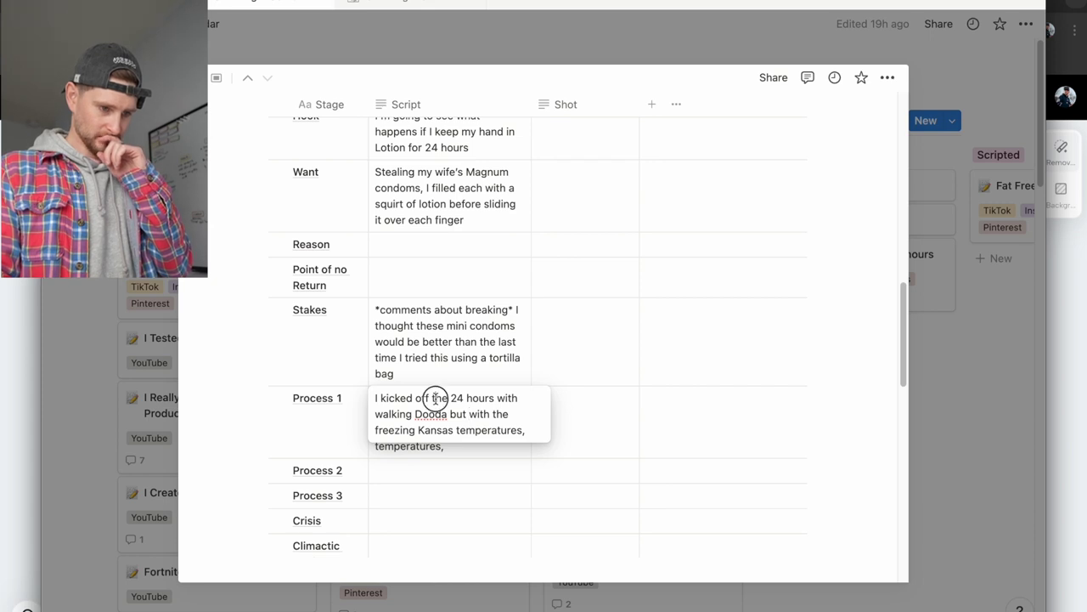
left_click(446, 397)
left_click_drag(447, 398, 374, 401)
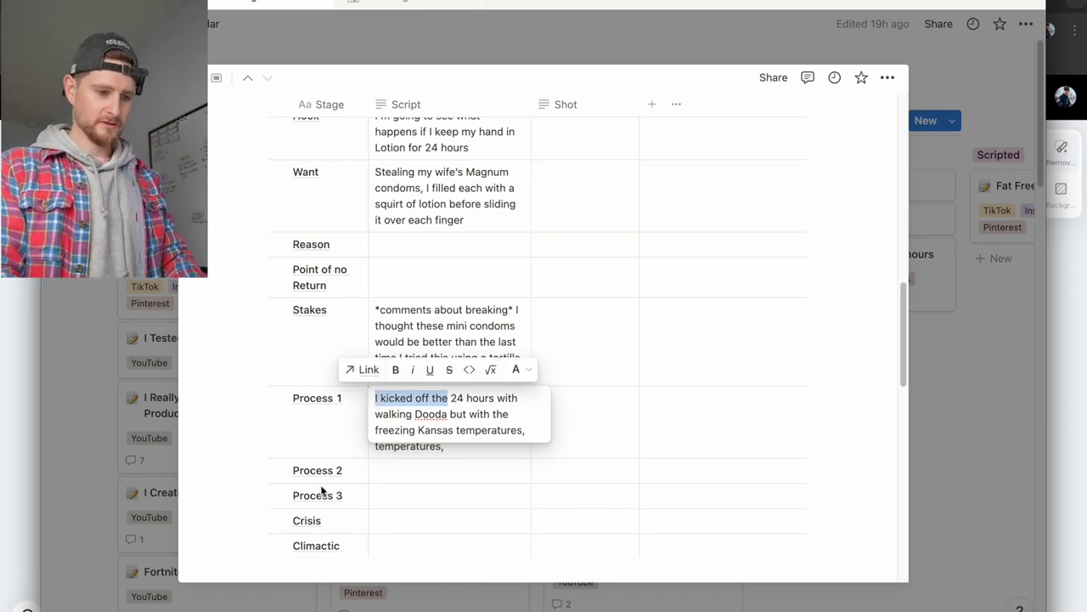
type("The")
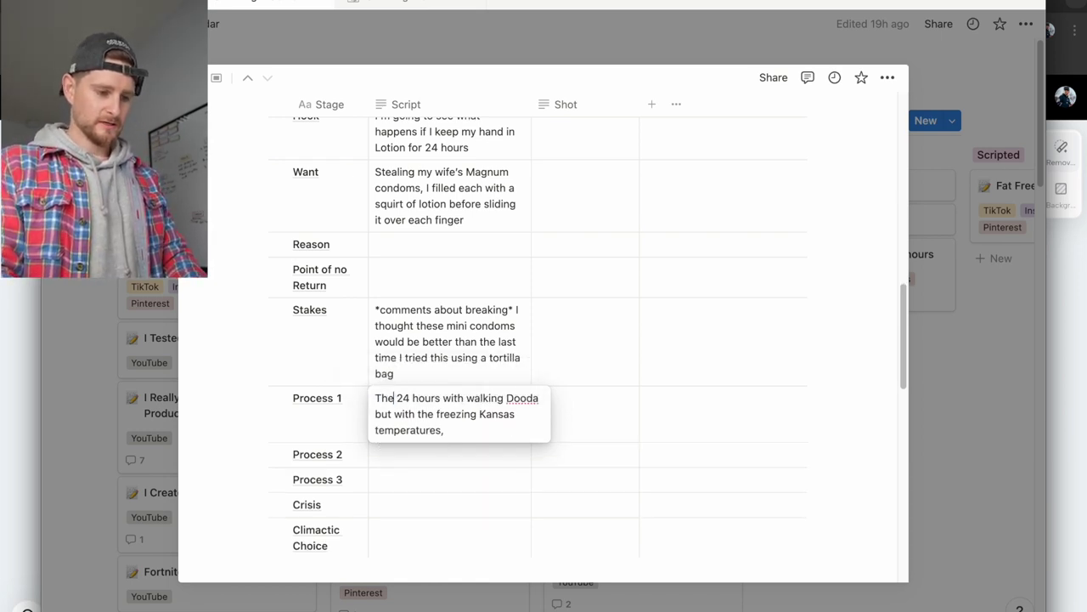
Insert "began with a weird but pleasant start" after "The 24 hours" in the Process 1 script
left_click(445, 398)
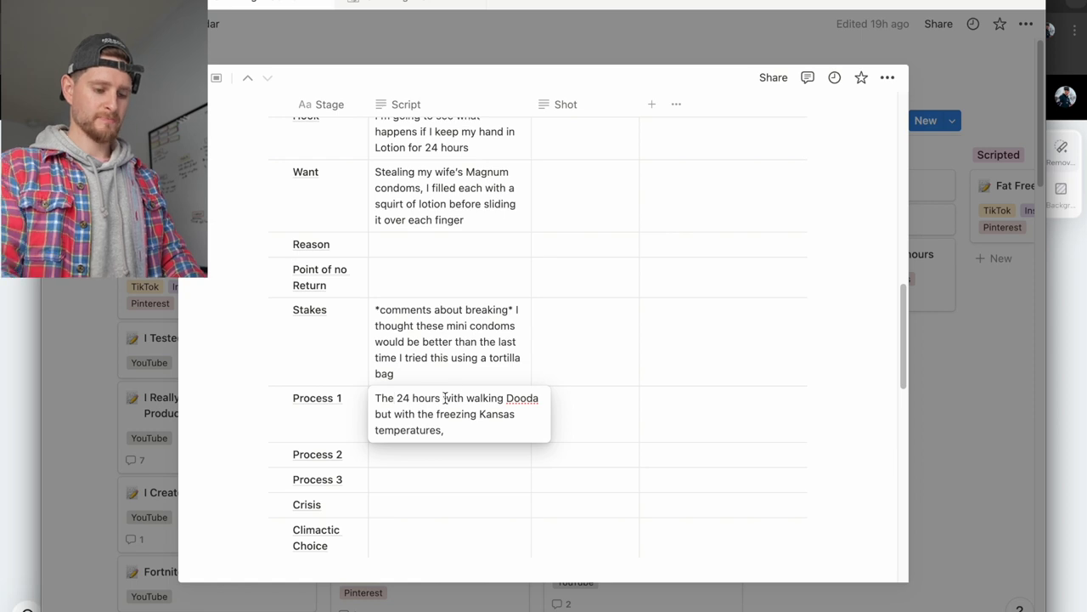
type("began with a weird start")
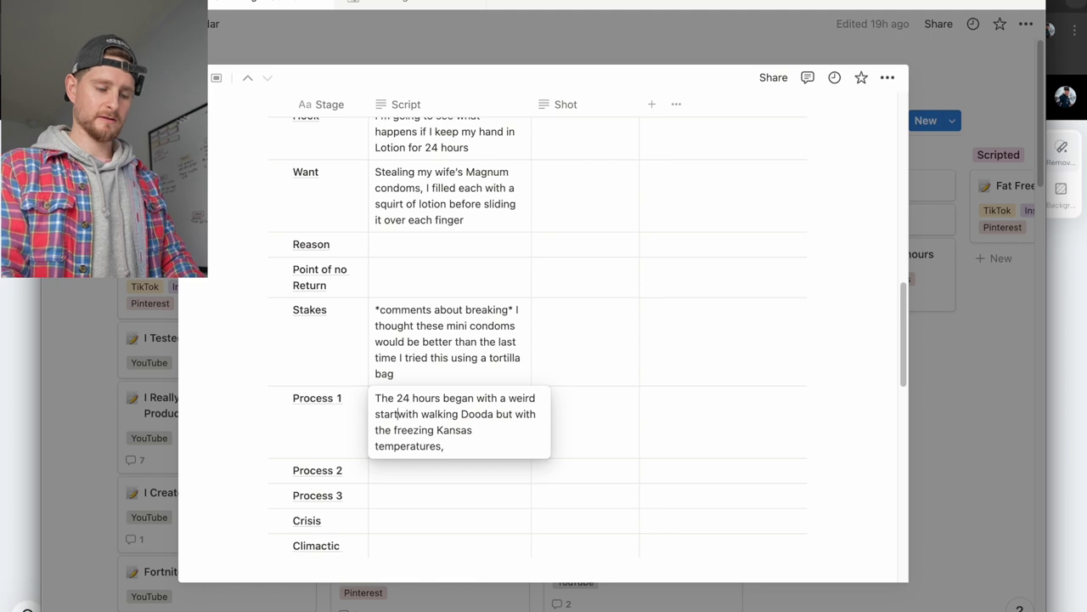
key("BackSpace")
key("BackSpace")
key("BackSpace")
key("BackSpace")
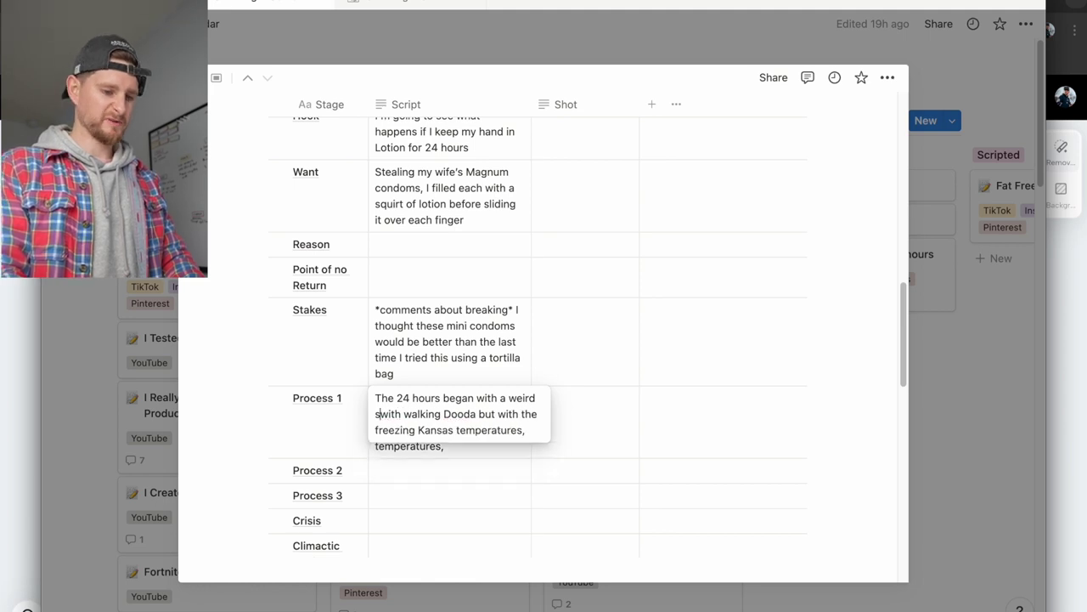
key("BackSpace")
type("but pleasant")
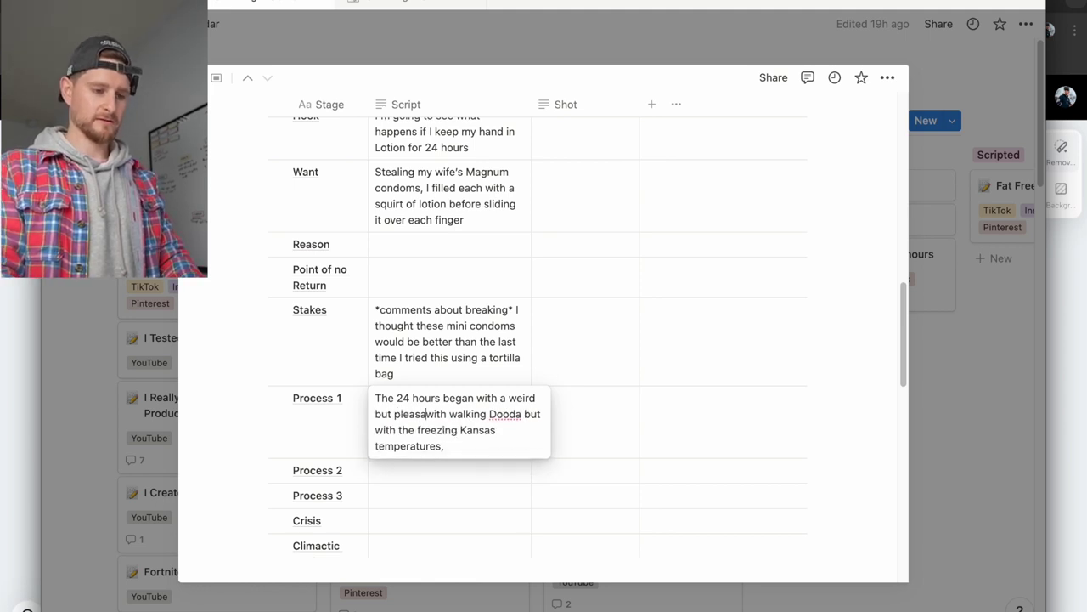
type(" start")
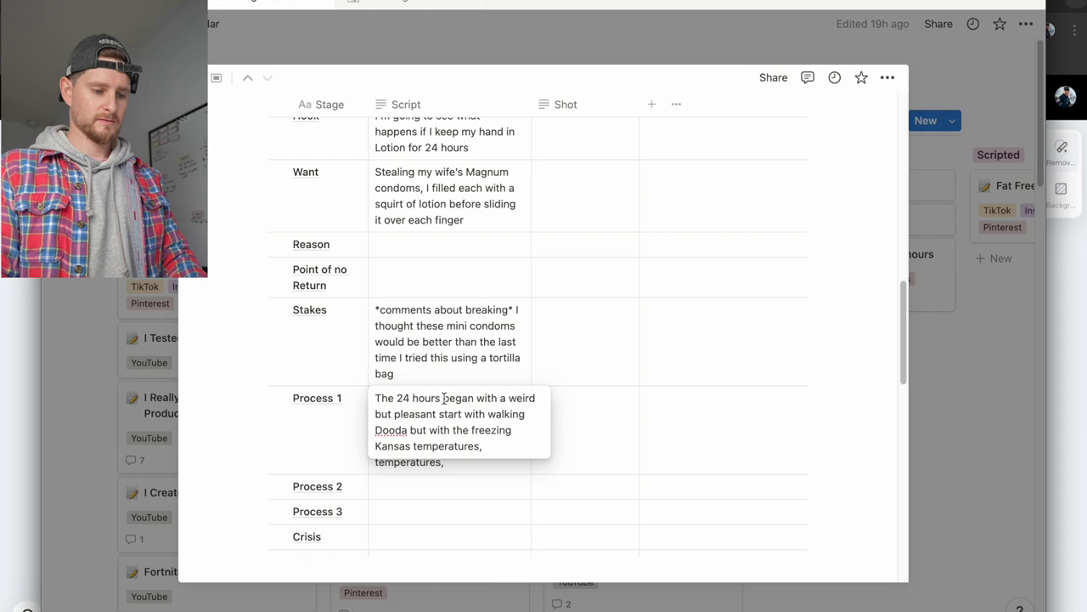
Reword "with walking" to "as I walked" before "Dooda" in the Process 1 script
double_click(473, 414)
type("as")
left_click_drag(508, 413, 480, 414)
key("BackSpace")
key("Delete")
key("Delete")
key("Delete")
type("I walked")
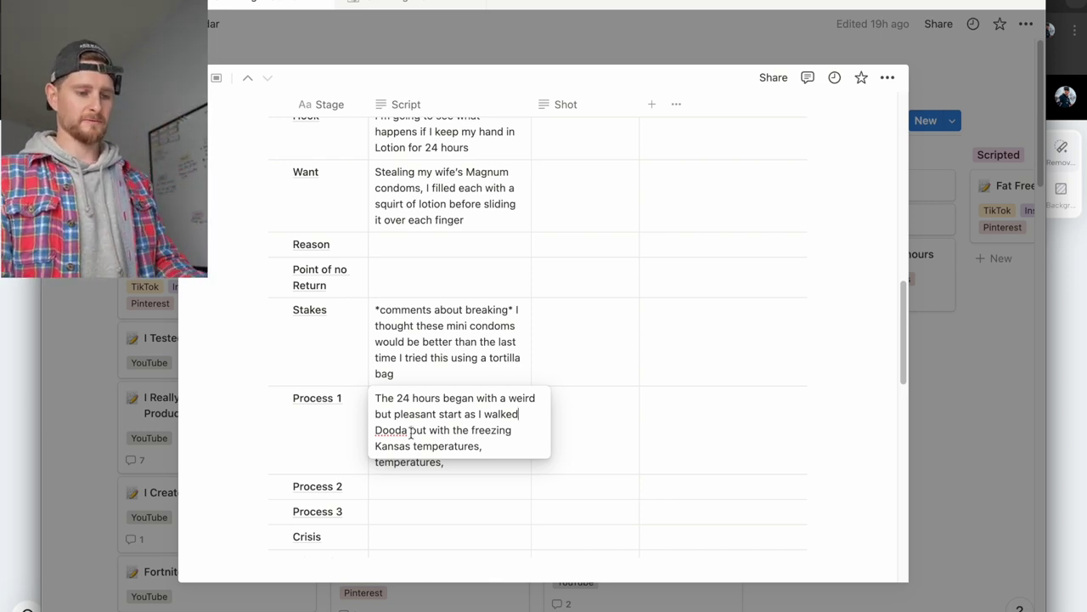
End the Process 1 script's first sentence after "Dooda" and replace "but with the" with "The" to start a second sentence
left_click_drag(411, 430, 460, 431)
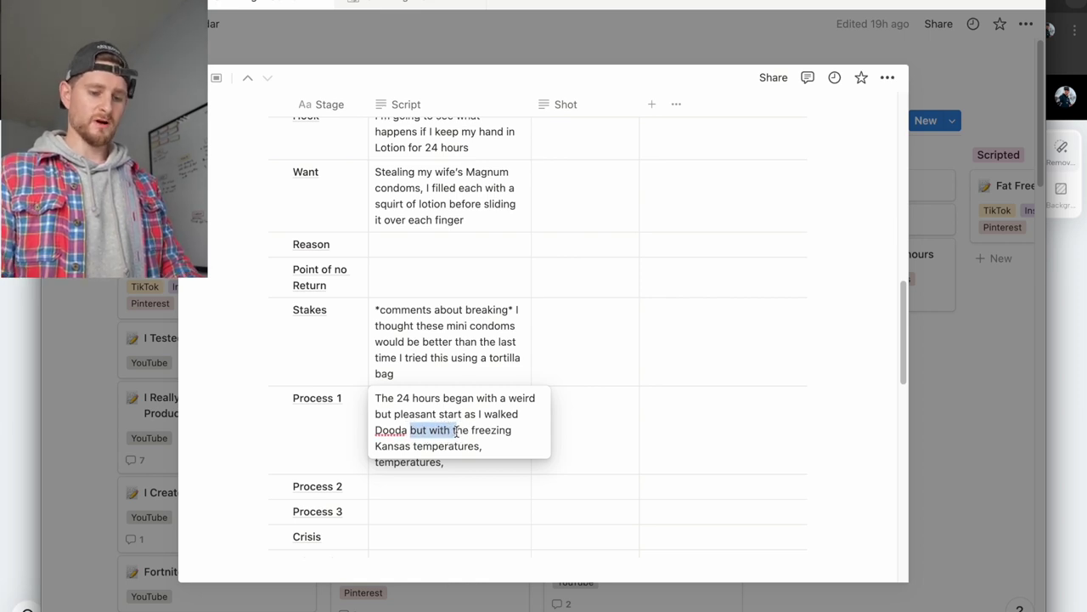
key("BackSpace")
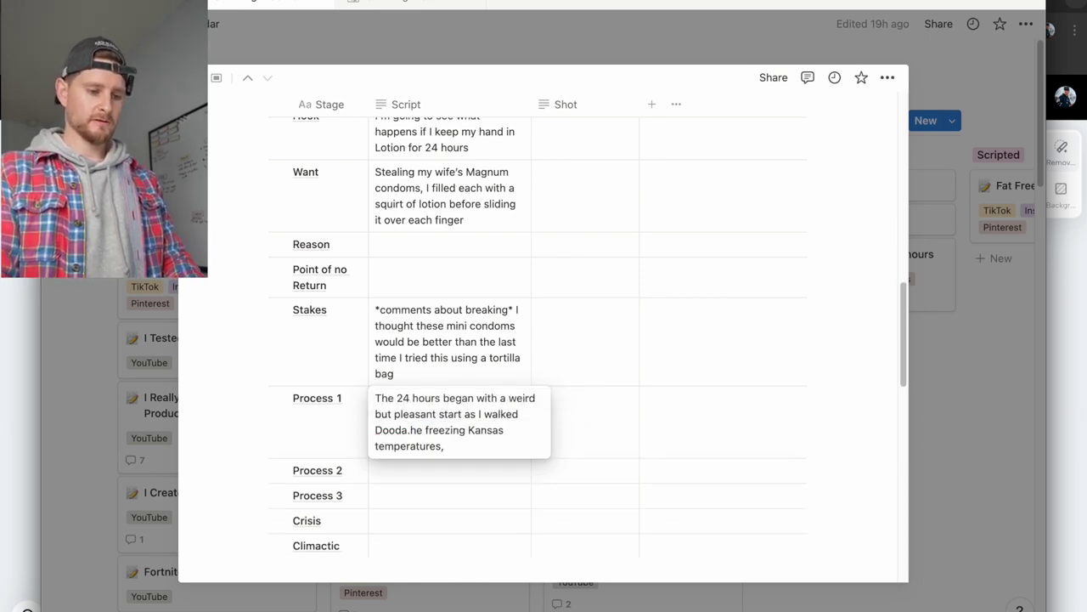
type("TT")
key("BackSpace")
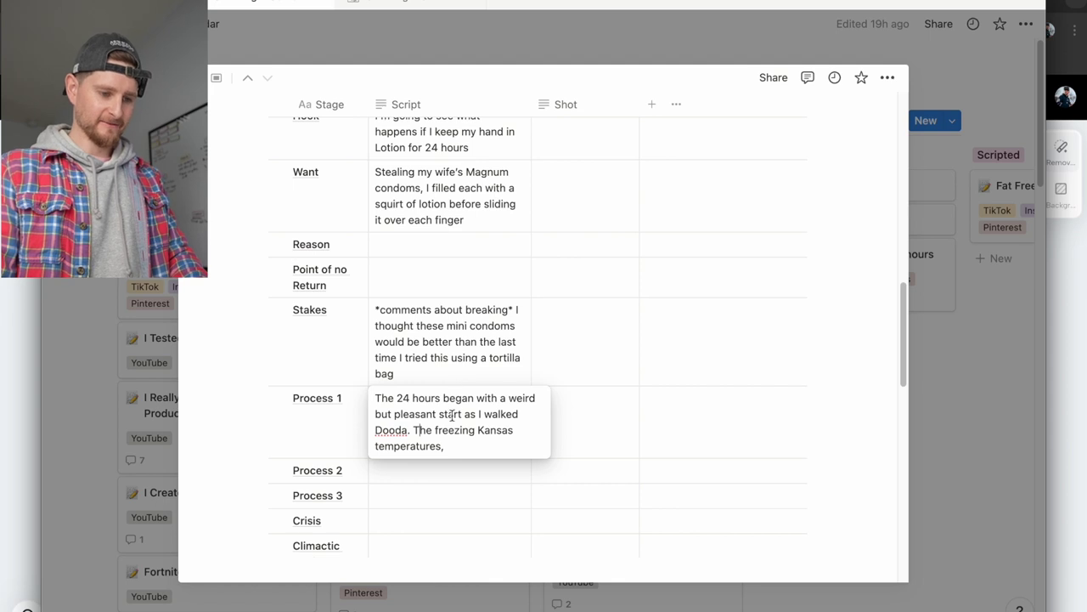
Change the start of the Process 1 script's second sentence from "The" to "Expecting the"
left_click(447, 446)
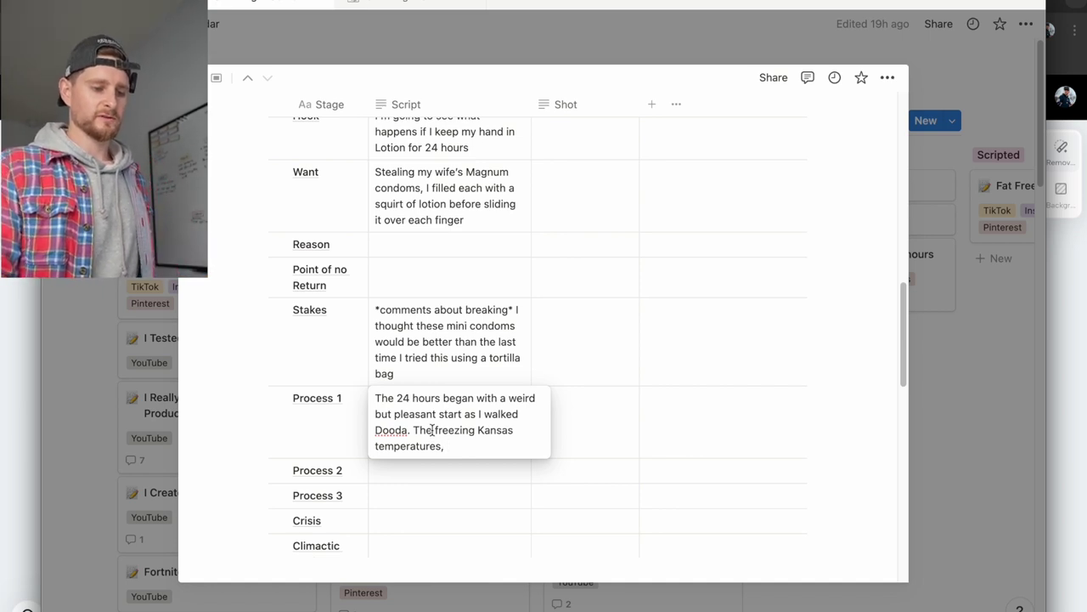
double_click(423, 430)
type("Expe")
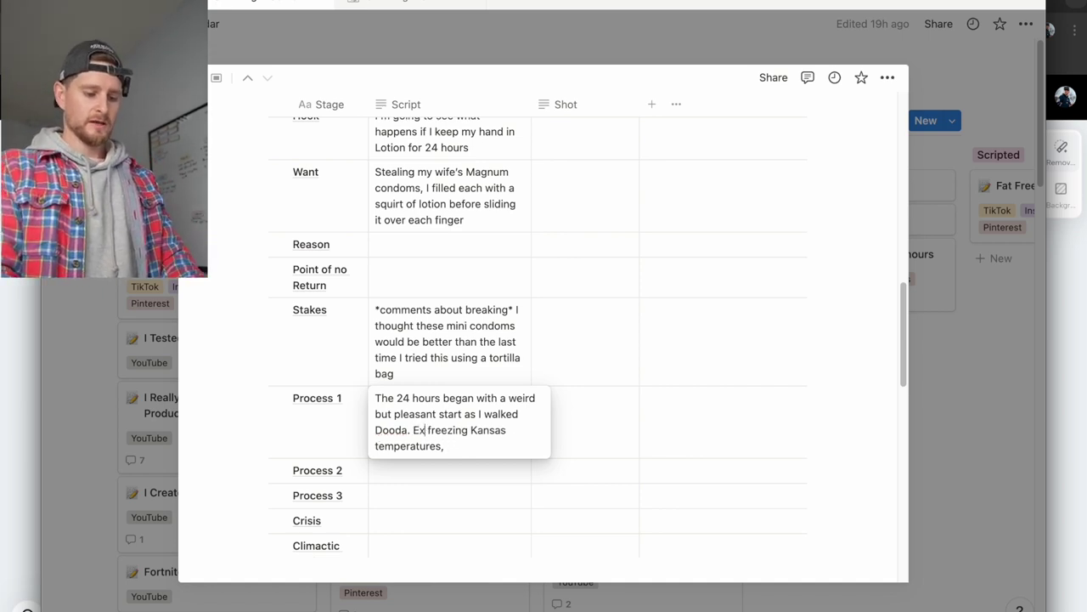
type("cting the")
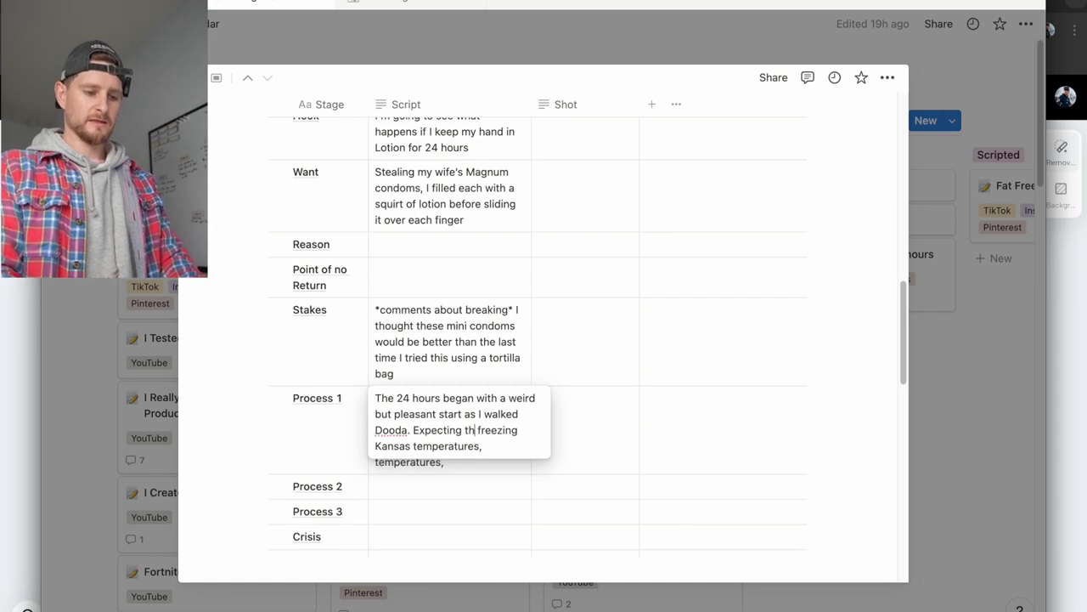
Continue the Process 1 script's second sentence after "Kansas temperatures" with "to freeze my lotion fingers,", dropping the comma before "to"
left_click(486, 446)
key("BackSpace")
type("to")
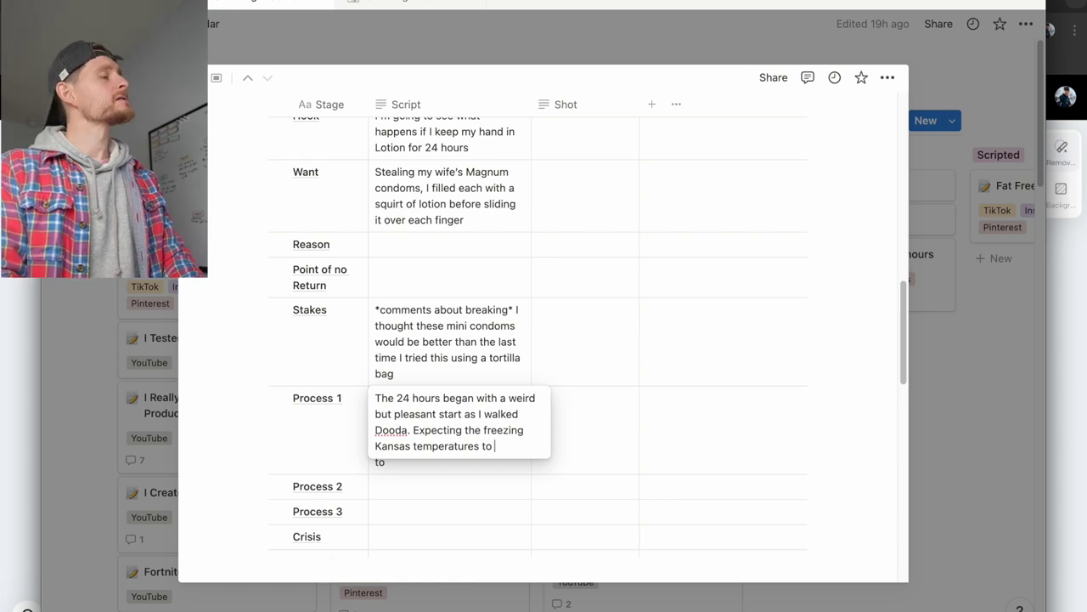
type("free")
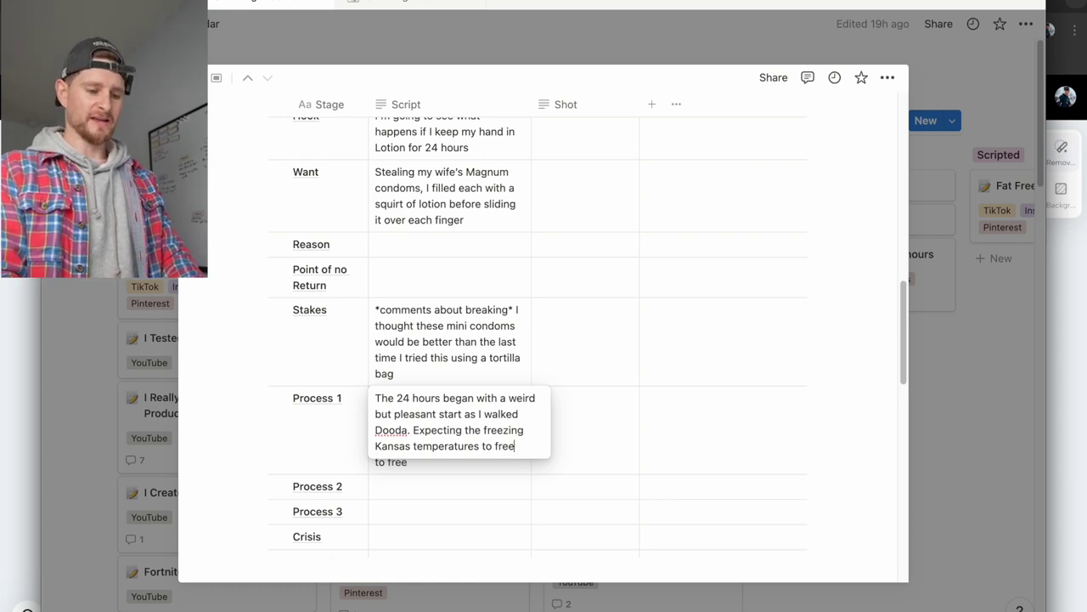
type("ze my lotion fing")
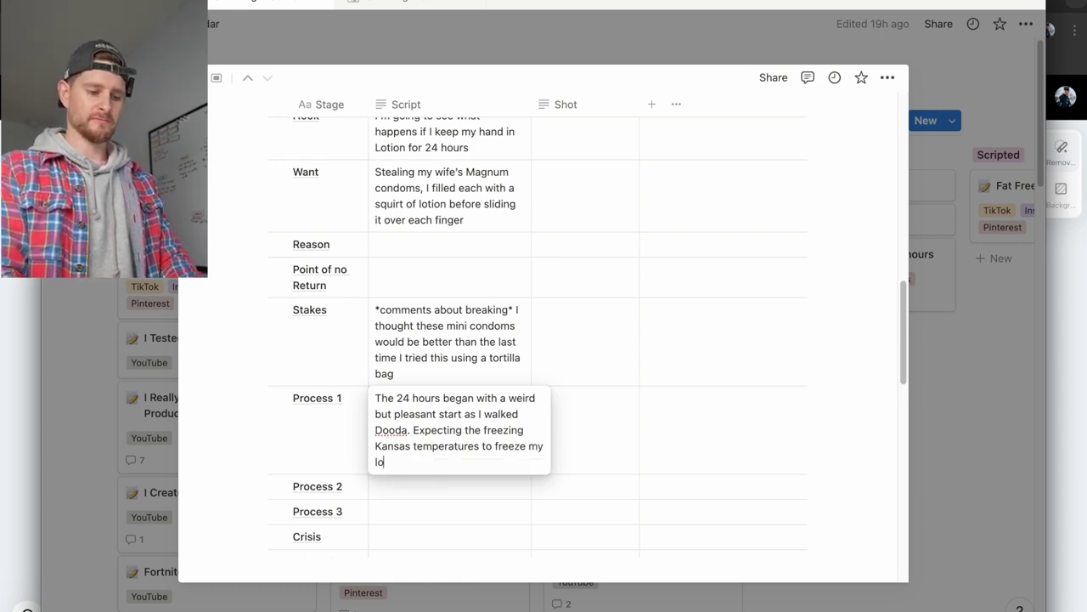
type("ers, ")
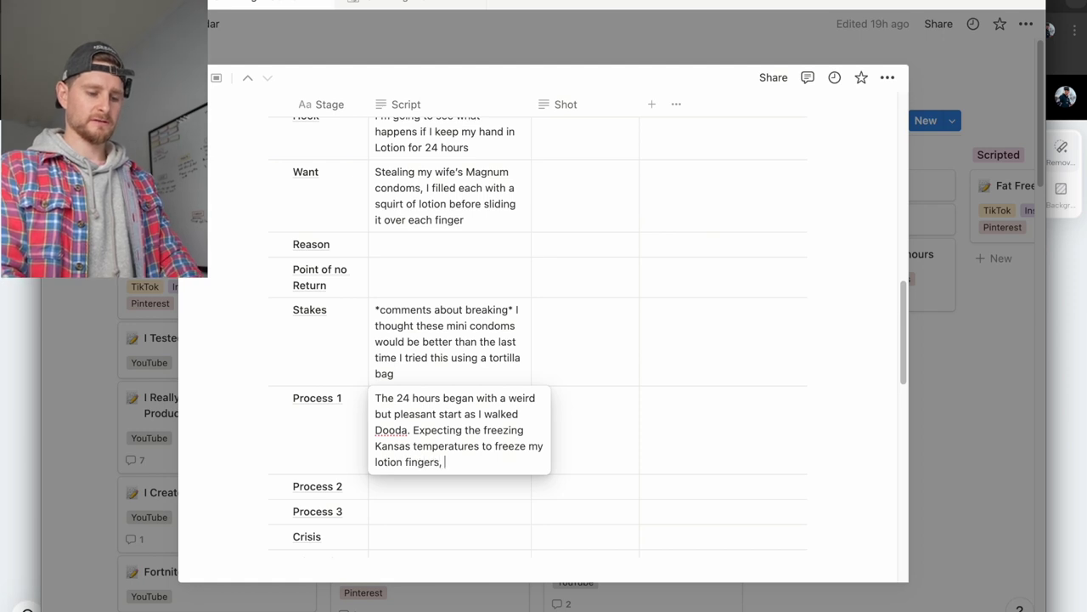
Add "the lotion actually kept them warm..." after "lotion fingers," in the Process 1 script
type("the lotion ac")
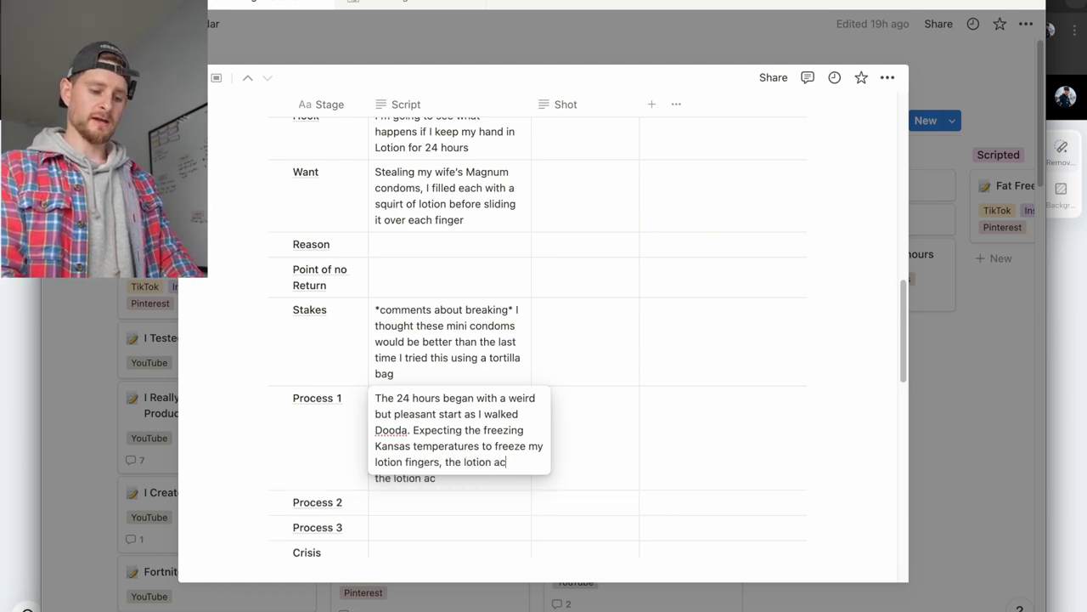
type("tually kept them ")
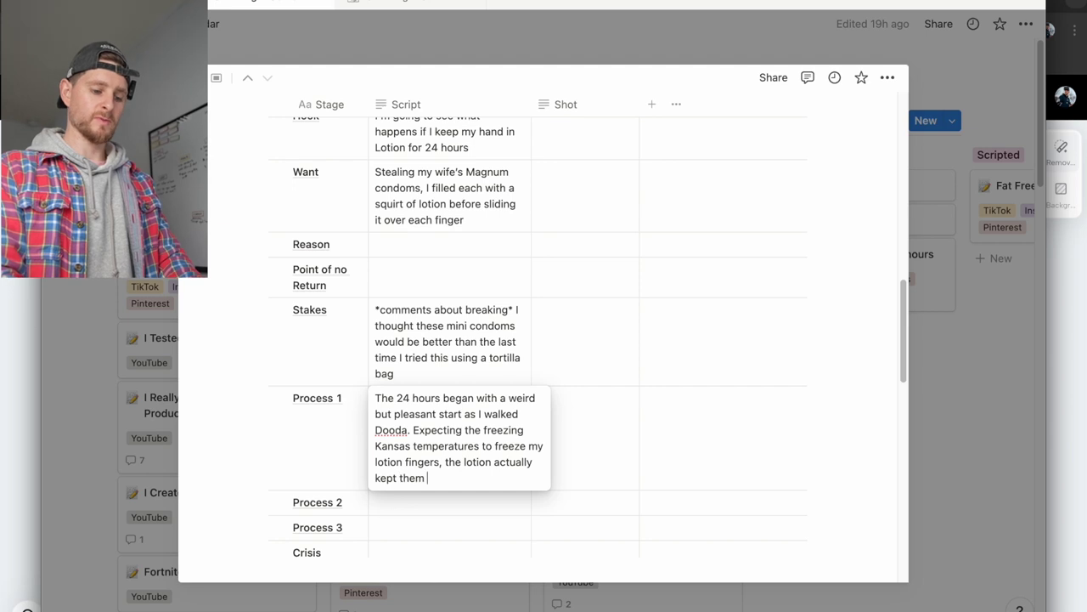
type("warm...")
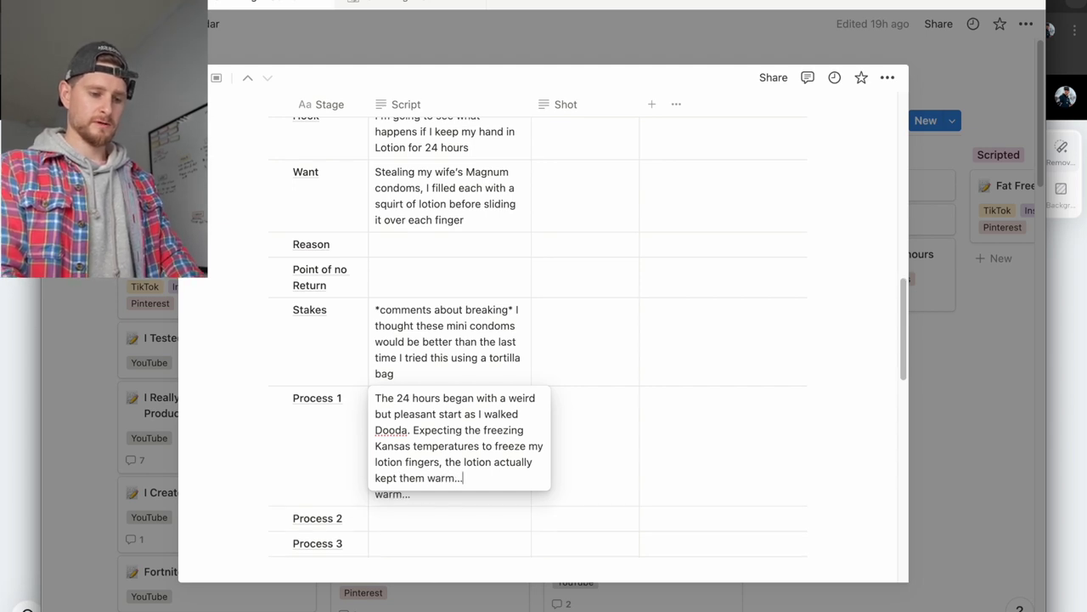
Finish the Process 1 script with "even if holding Dooda's leash was a challenge."
type("even if")
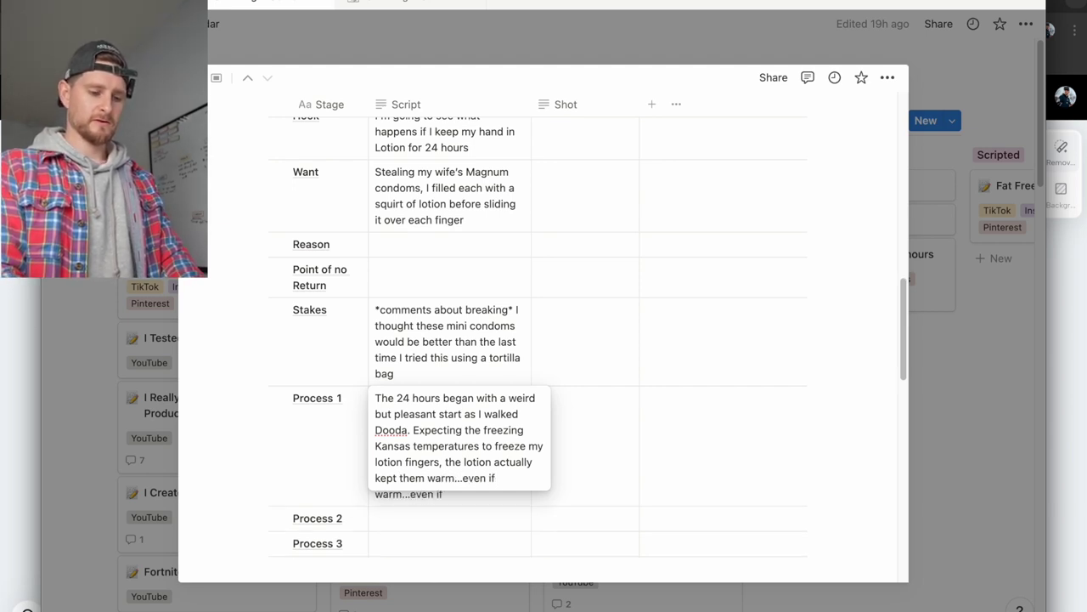
type(" holding ")
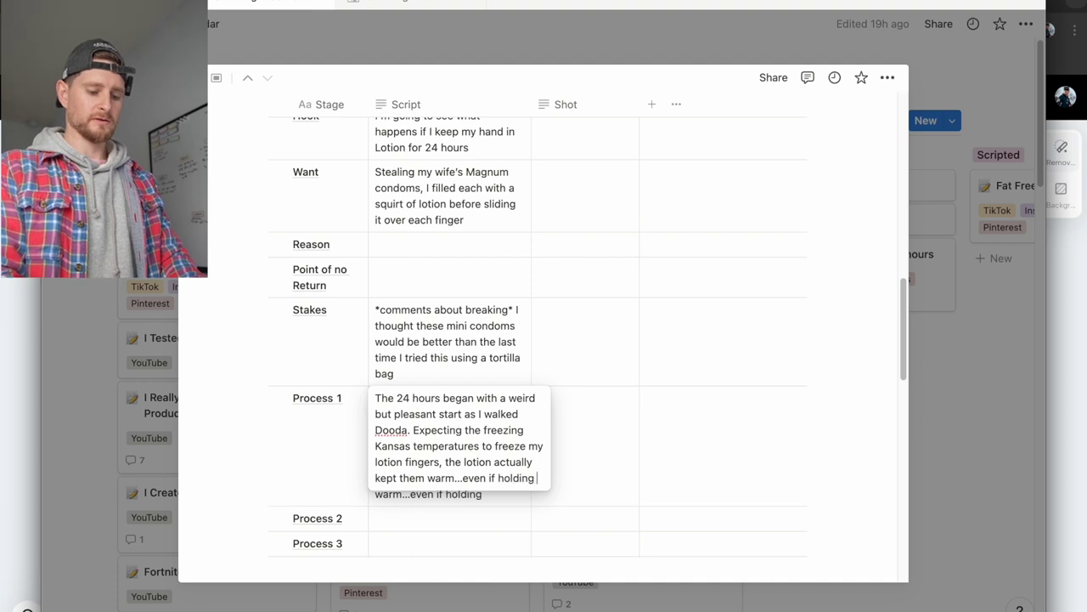
type("Dooda's ")
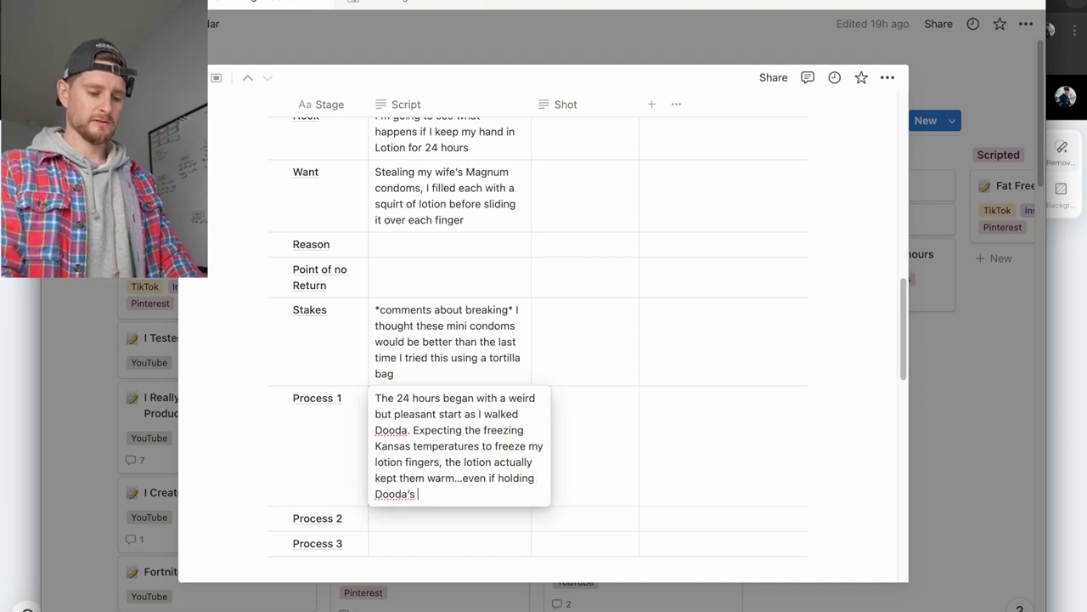
type("leash was")
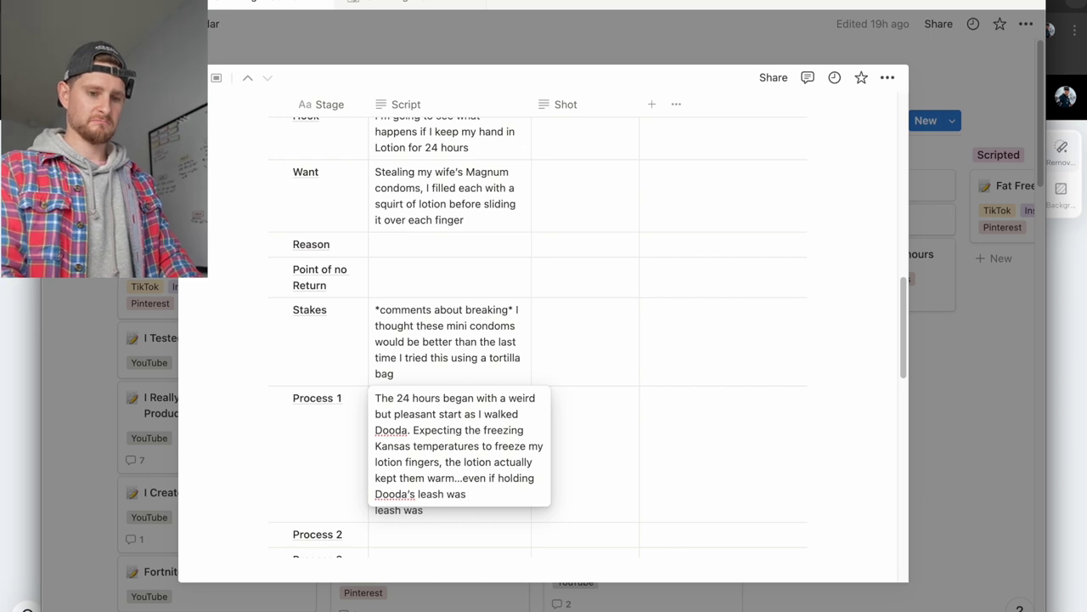
type(" a challenge.")
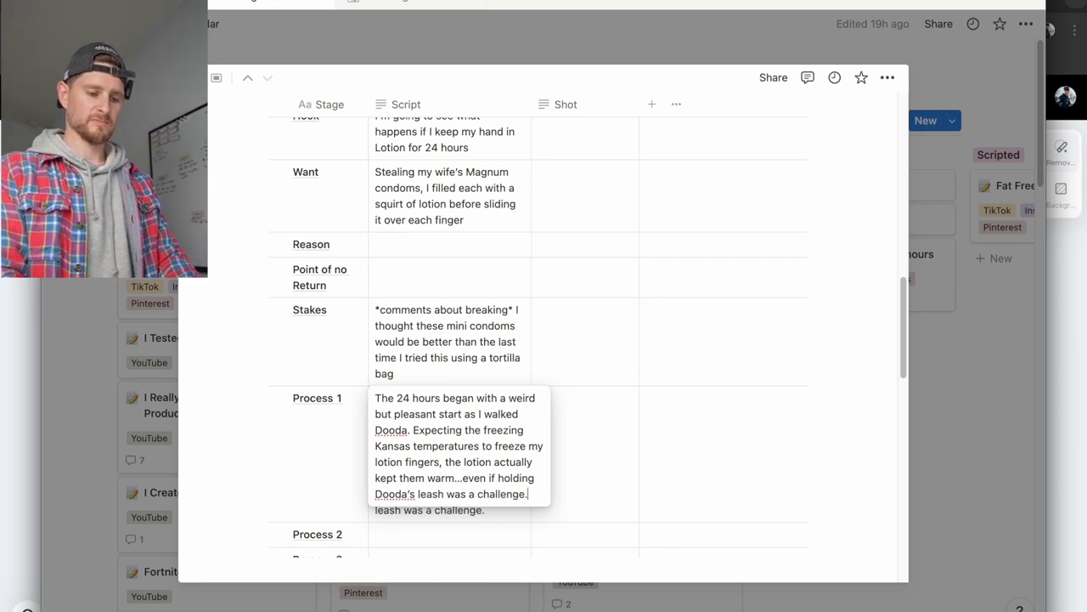
key("Return")
In the Stakes script, move "I tried this using a tortilla bag" from the end to directly after "*comments about breaking*"
scroll(544, 340, "down", 3)
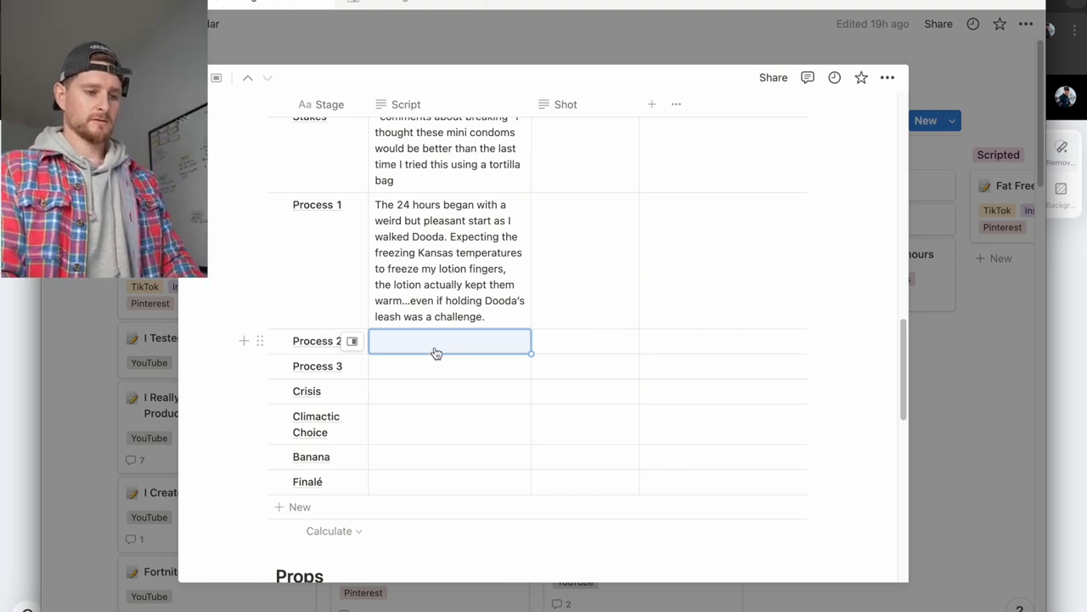
scroll(436, 353, "up", 5)
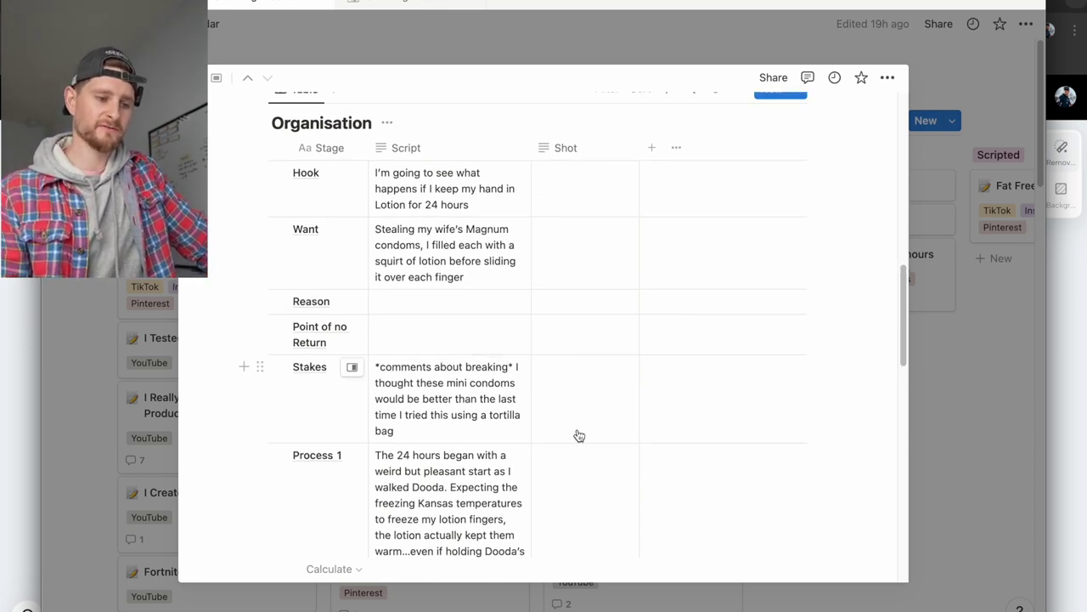
scroll(579, 436, "down", 1)
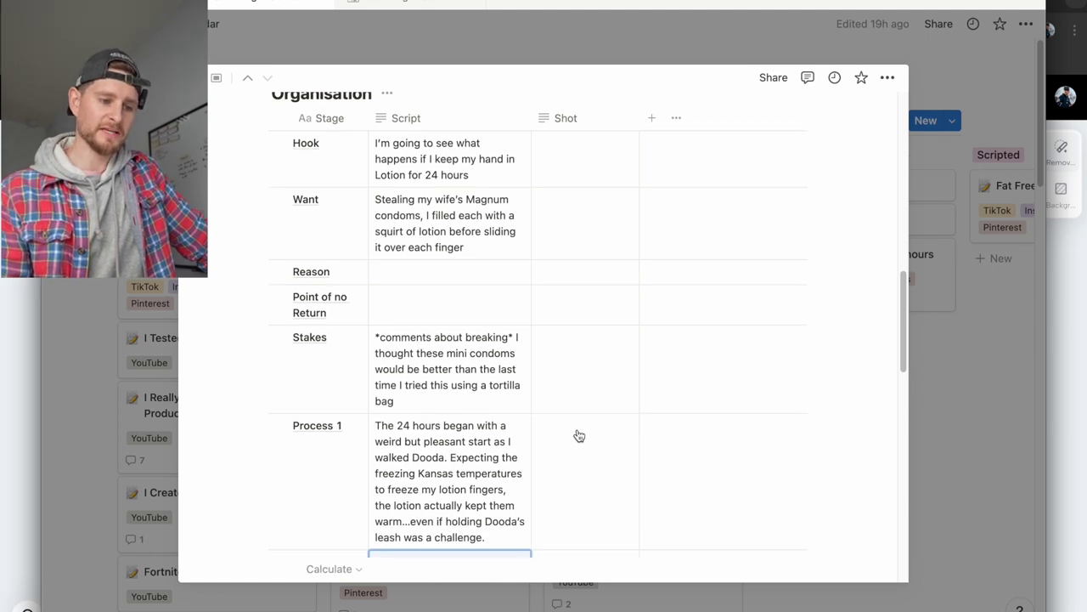
scroll(579, 436, "down", 2)
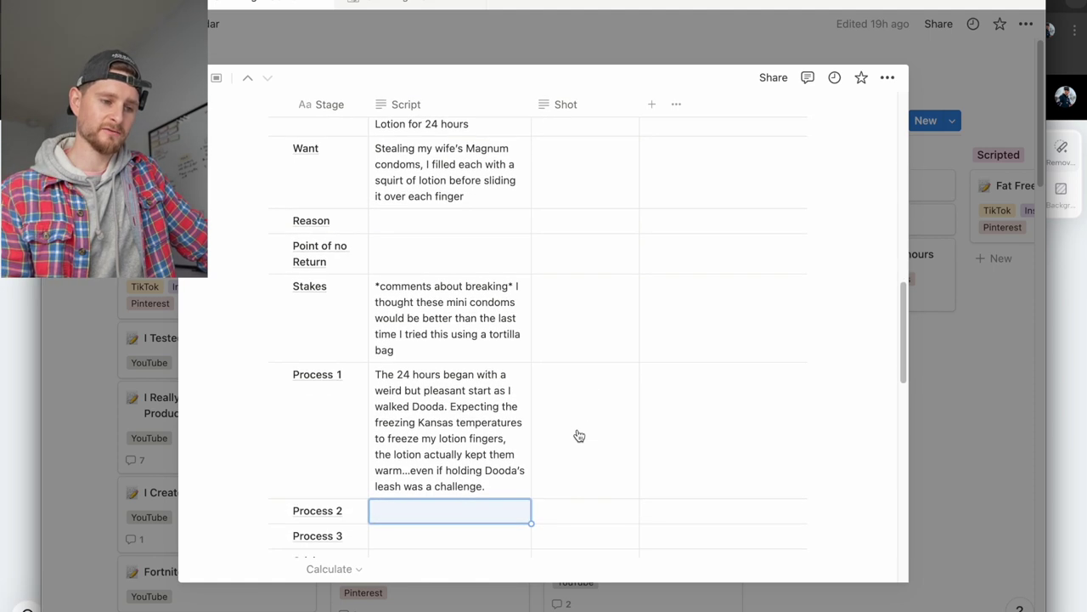
scroll(578, 436, "down", 2)
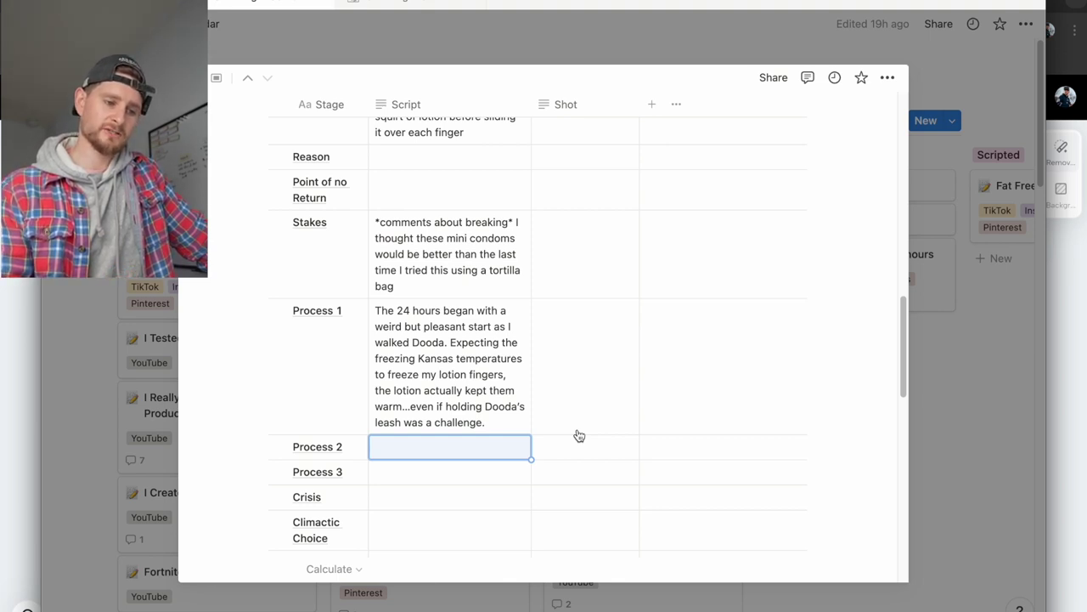
left_click(452, 272)
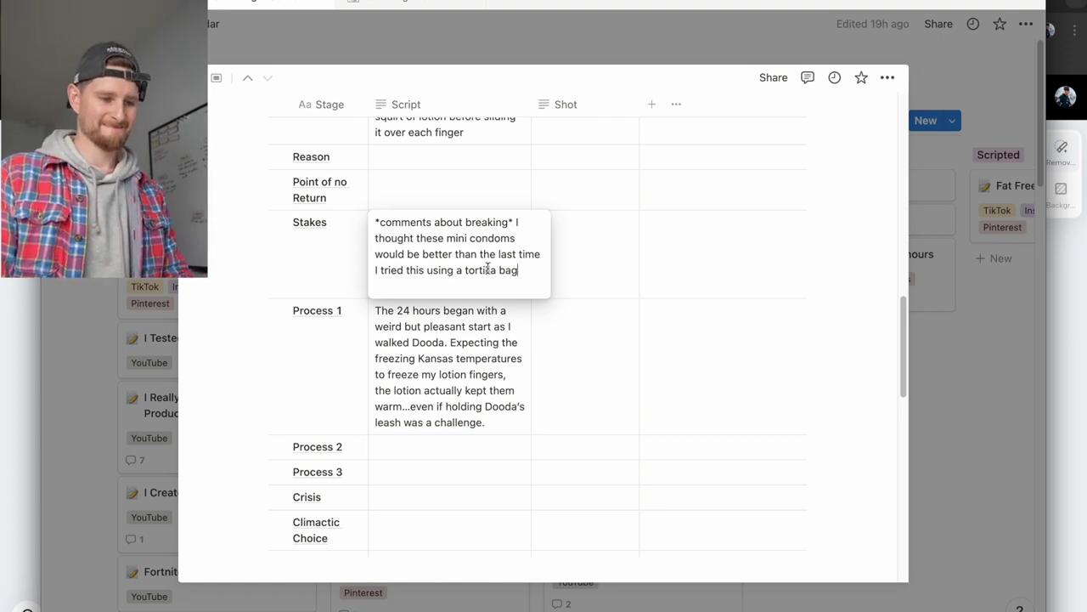
left_click(519, 271)
left_click_drag(519, 270, 376, 271)
key("BackSpace")
key("ctrl+z")
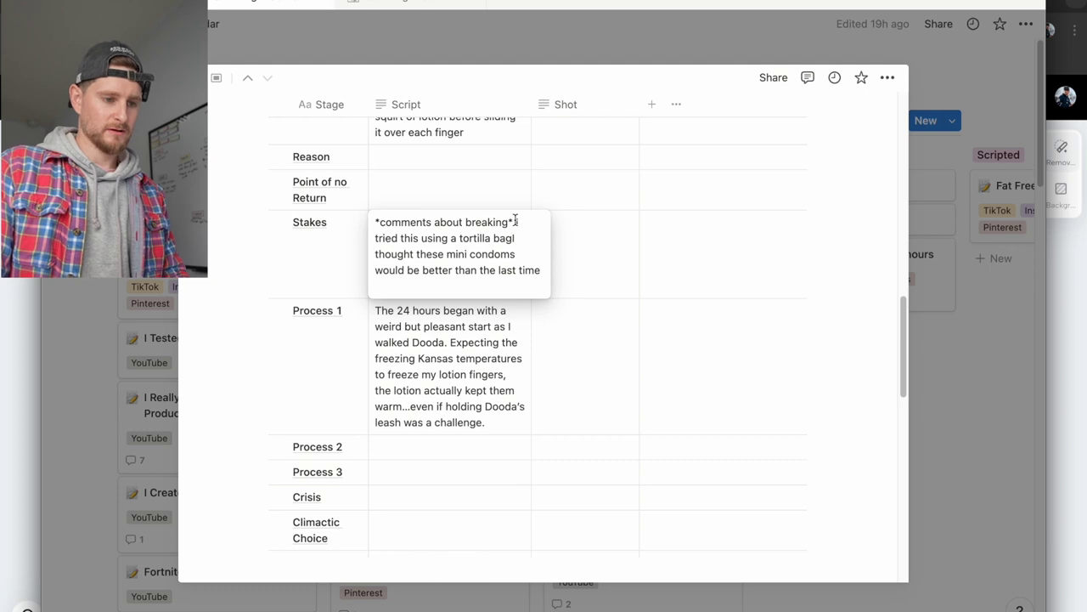
In the Stakes script, insert "challenge once before" after "tried this" and link "tortilla bag" to "I thought" with "and"
left_click(422, 238)
type("challenge ")
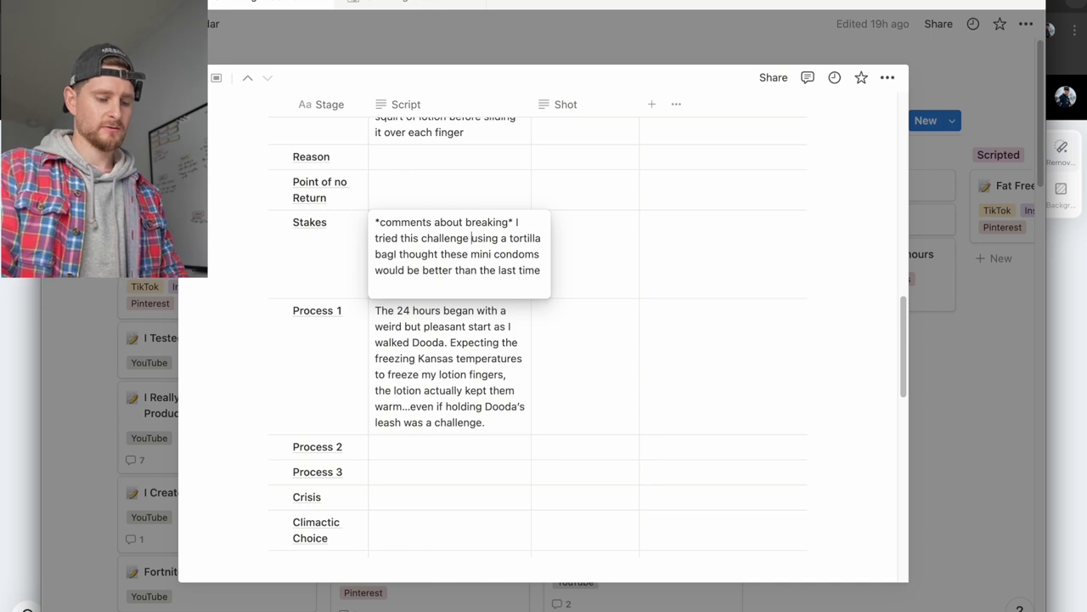
type("once before")
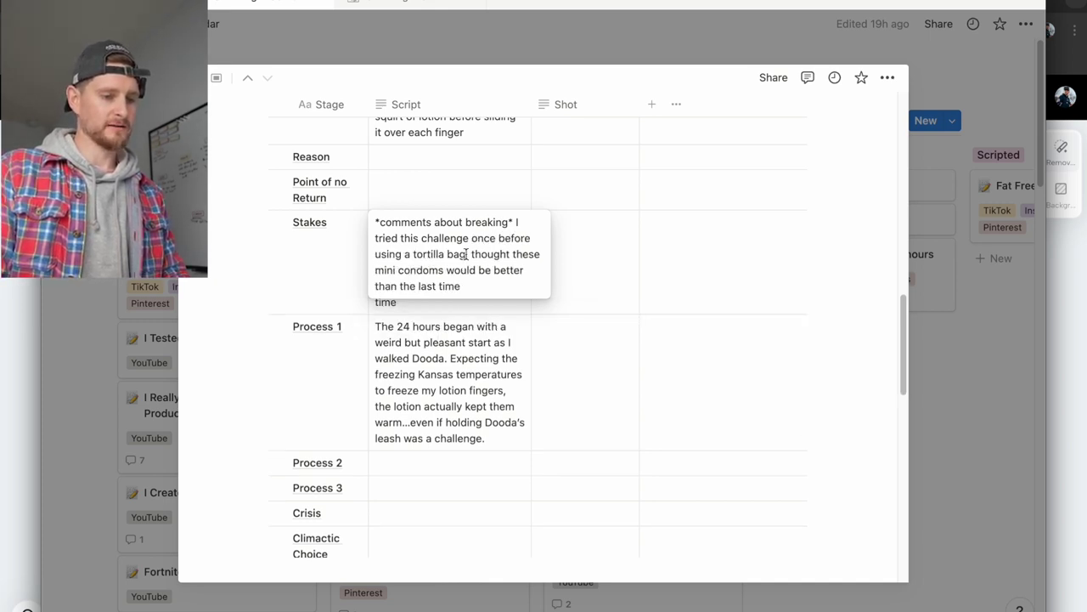
left_click(465, 254)
type("and I")
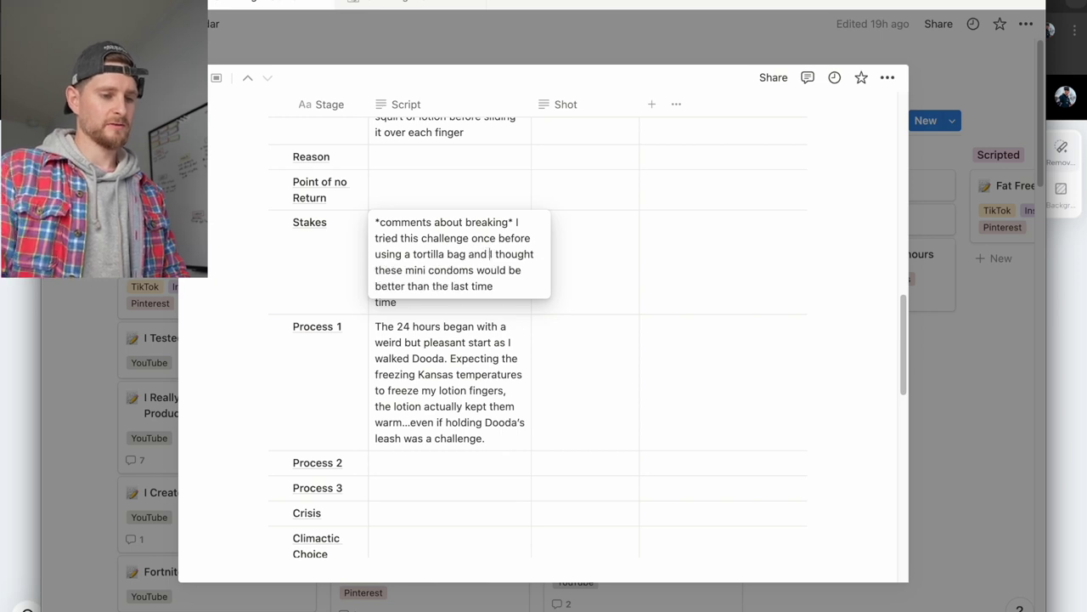
Replace "would be better than the last time" with "wouldn't make my life so difficult" at the end of the Stakes script
left_click(503, 286)
left_click_drag(502, 286, 408, 286)
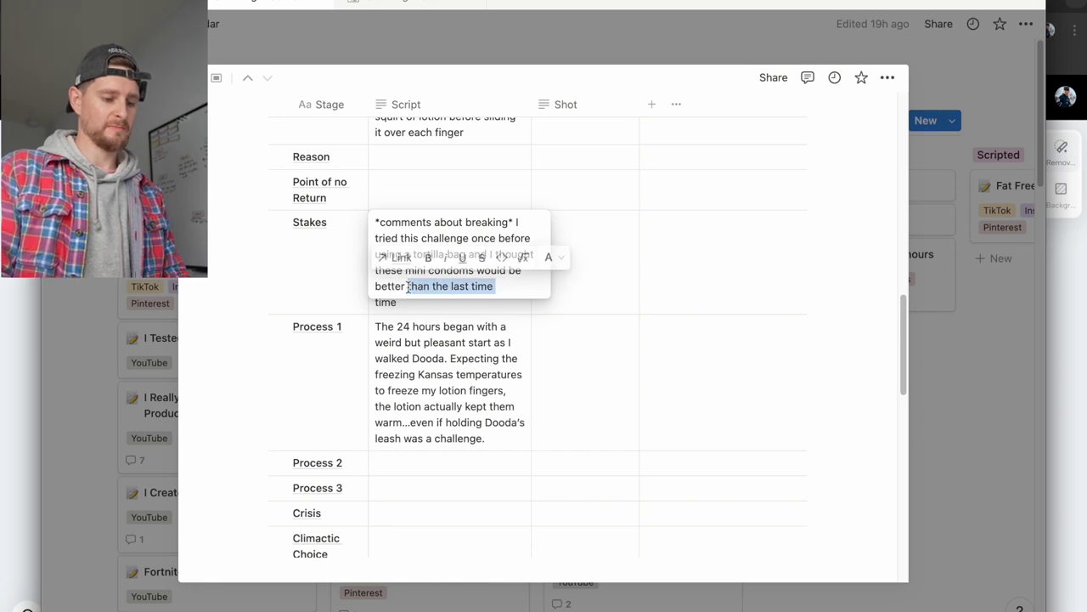
key("BackSpace")
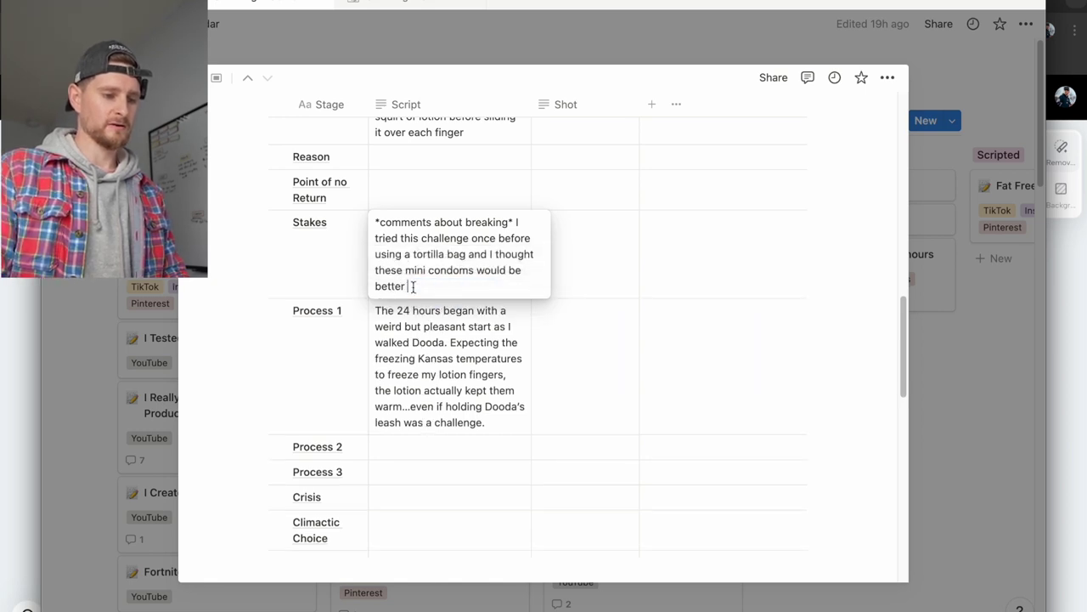
left_click(507, 268, "shift")
type("n't make my")
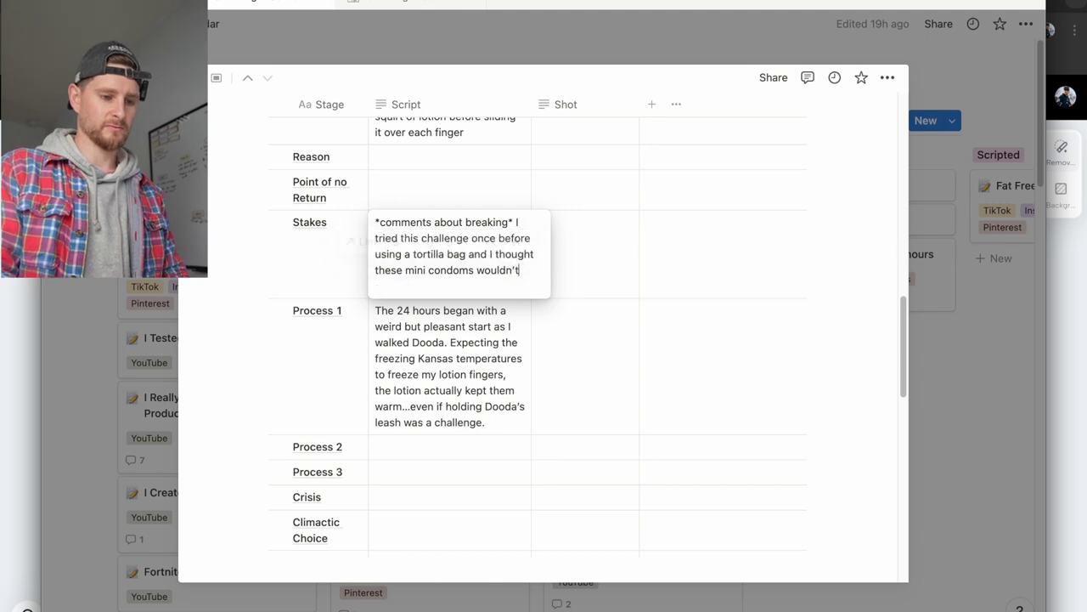
type(" life so diffi")
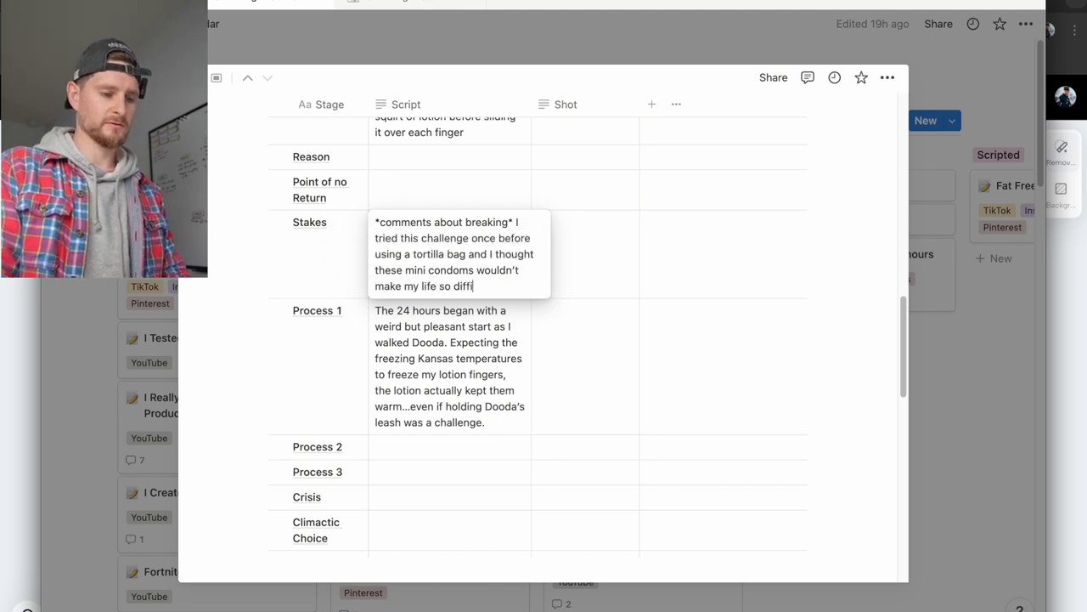
key("BackSpace")
type("cult")
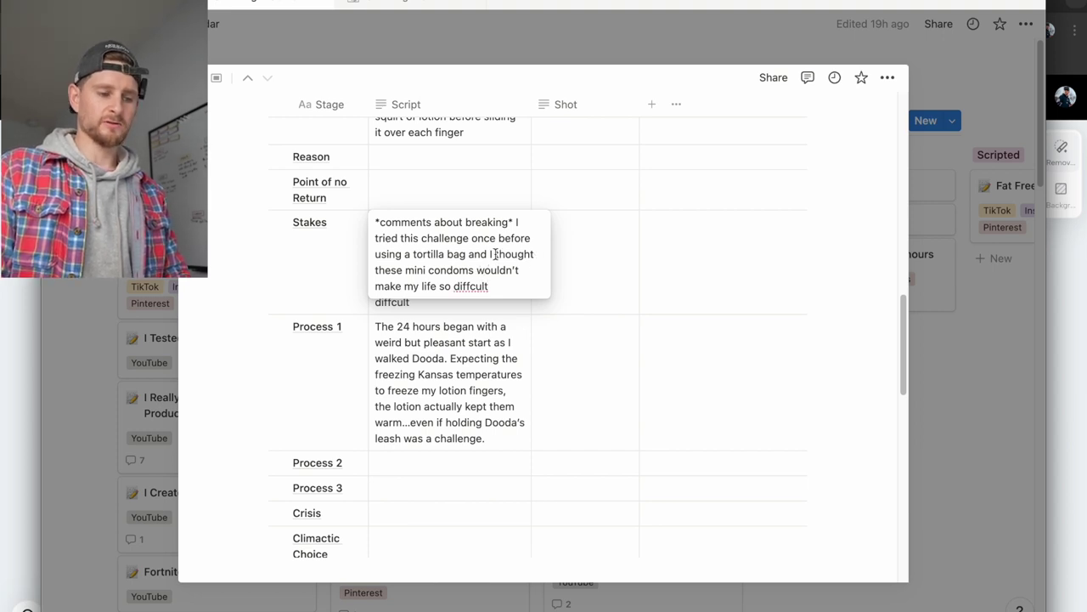
key("BackSpace")
key("BackSpace")
key("BackSpace")
key("BackSpace")
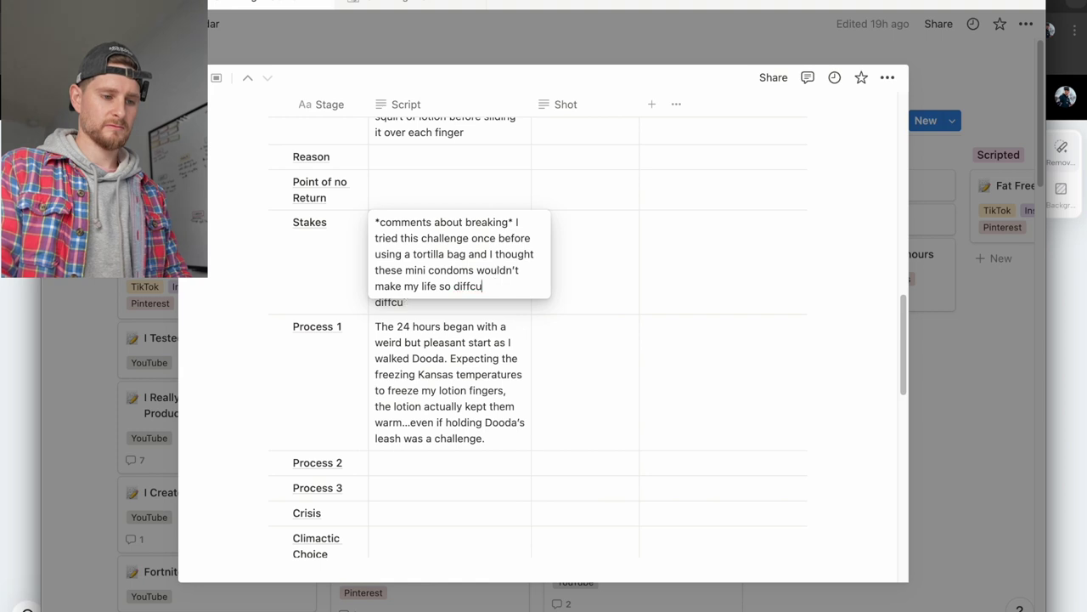
type("icult")
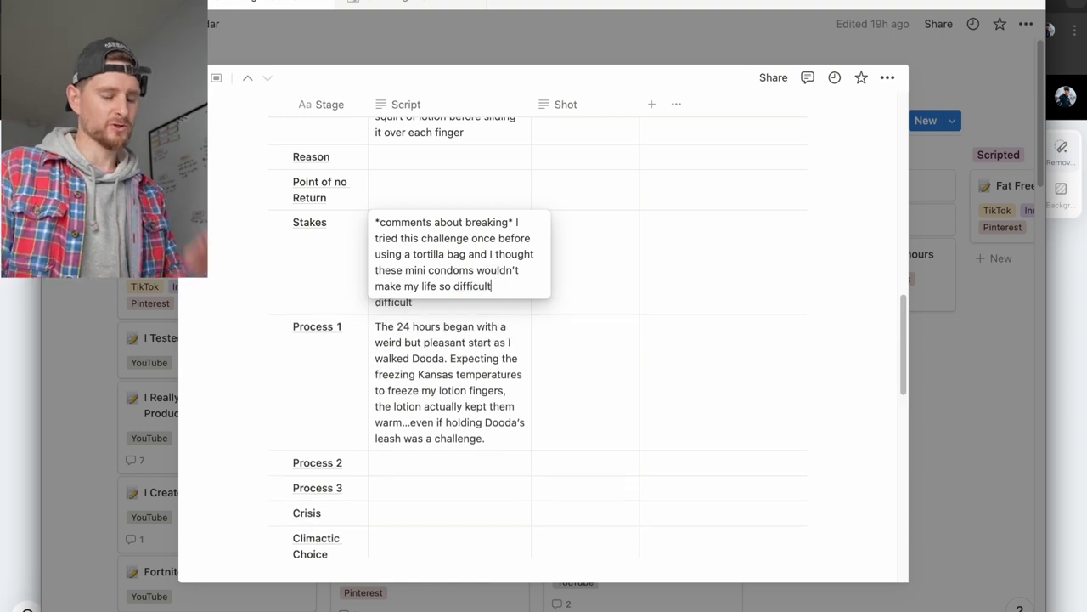
key("Escape")
Replace the final period of the Process 1 script with "with the condoms wanting to roll off" after "a challenge"
scroll(479, 358, "down", 3)
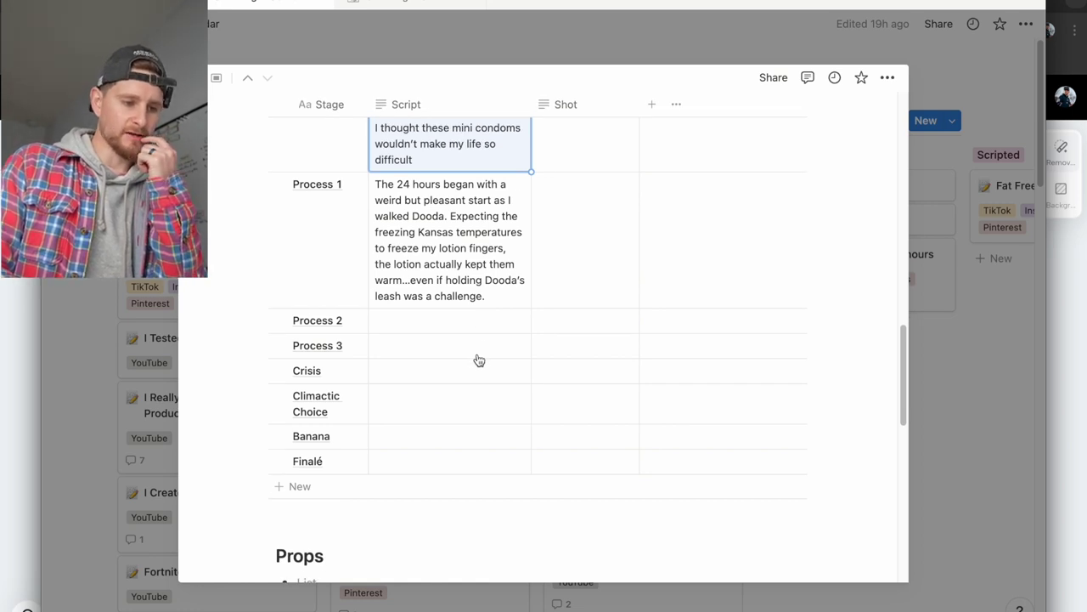
left_click(489, 305)
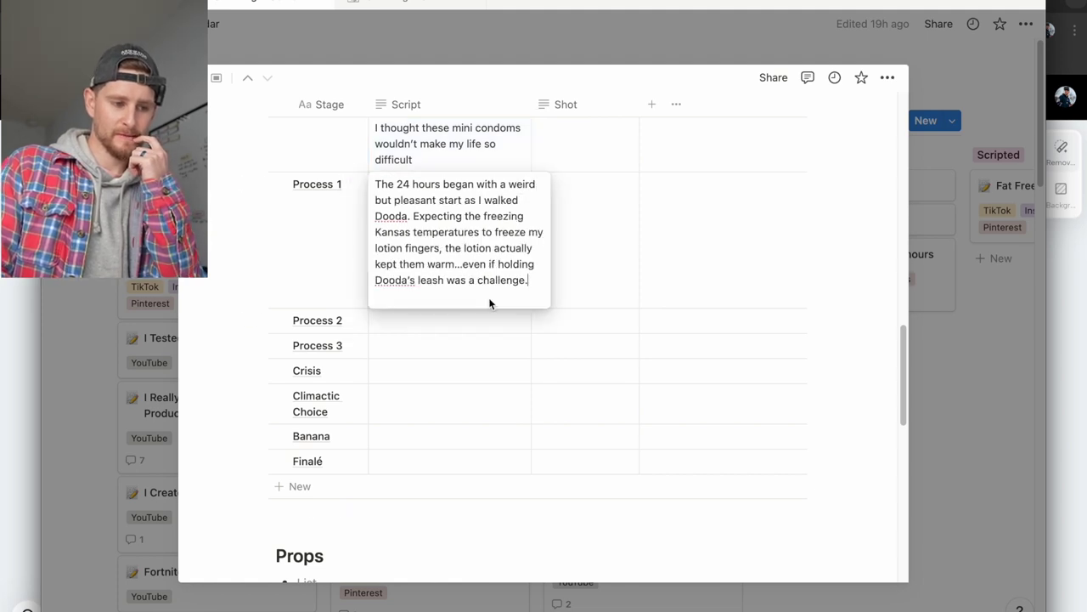
key("BackSpace")
type("with the condoms")
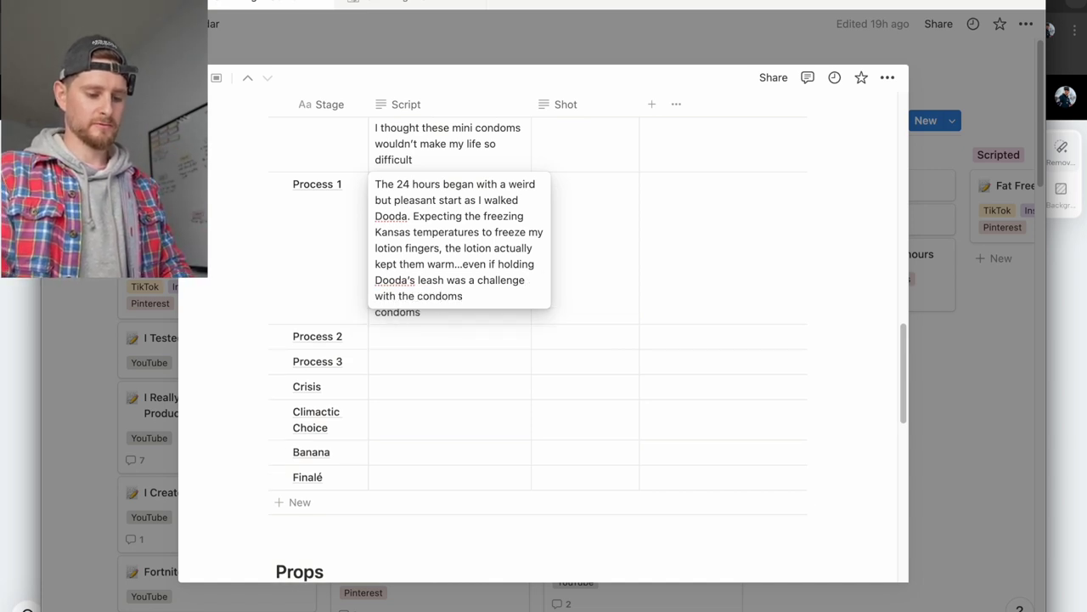
type(" wantinf")
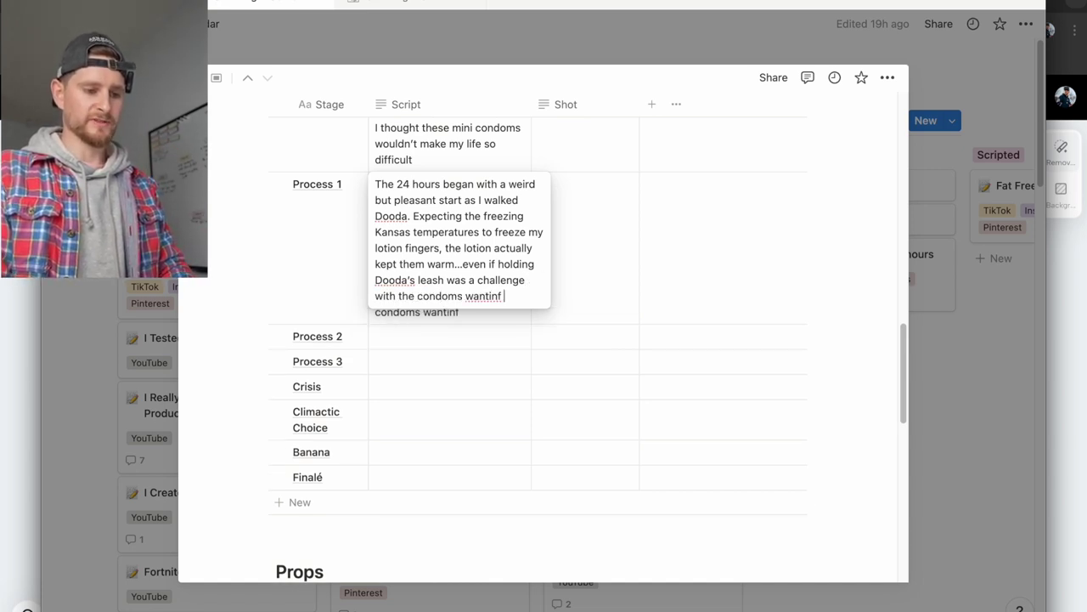
key("BackSpace")
type("g to")
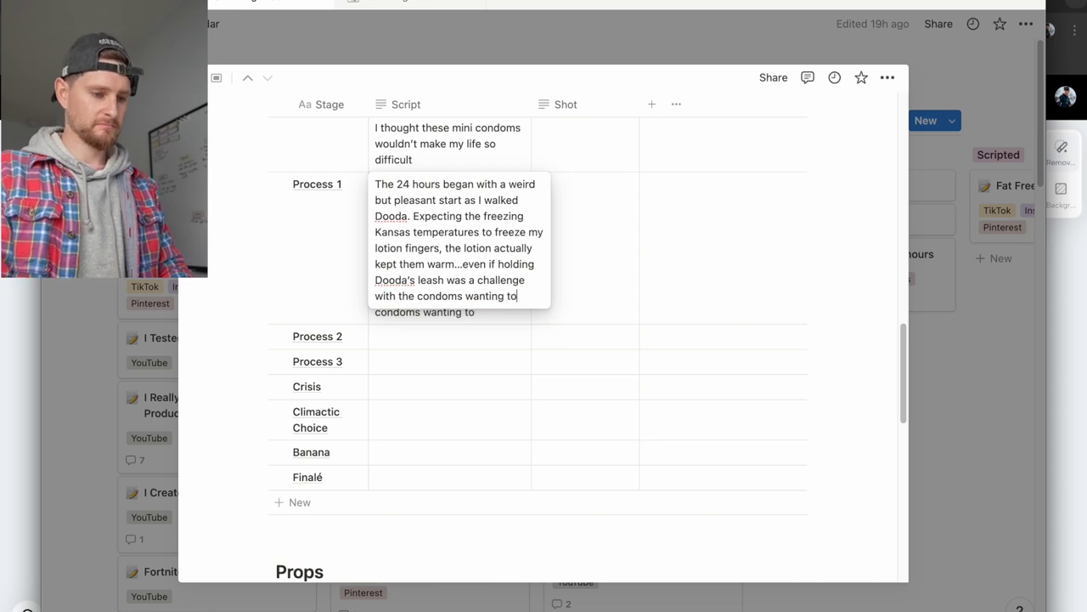
type(" roll off")
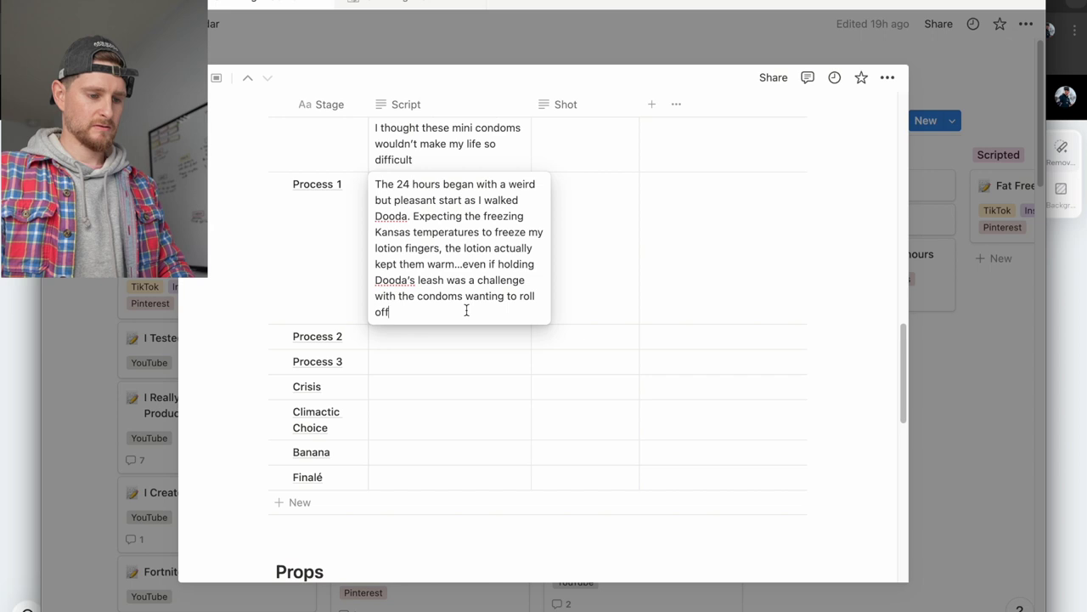
Start the Process 2 script with "Gripping the steering wheel on the way to the gym"
key("Escape")
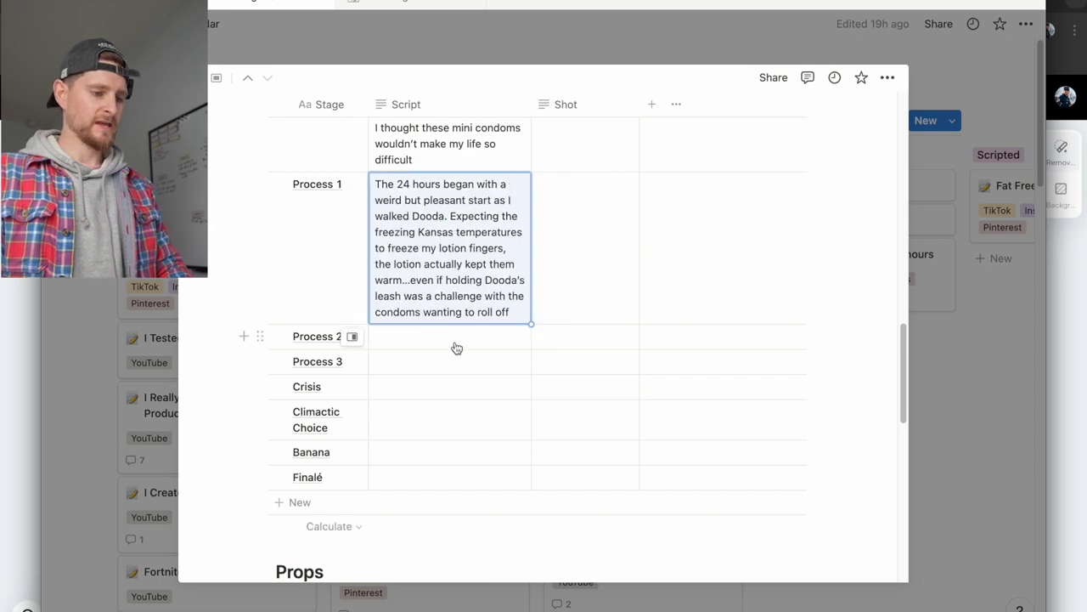
left_click(456, 347)
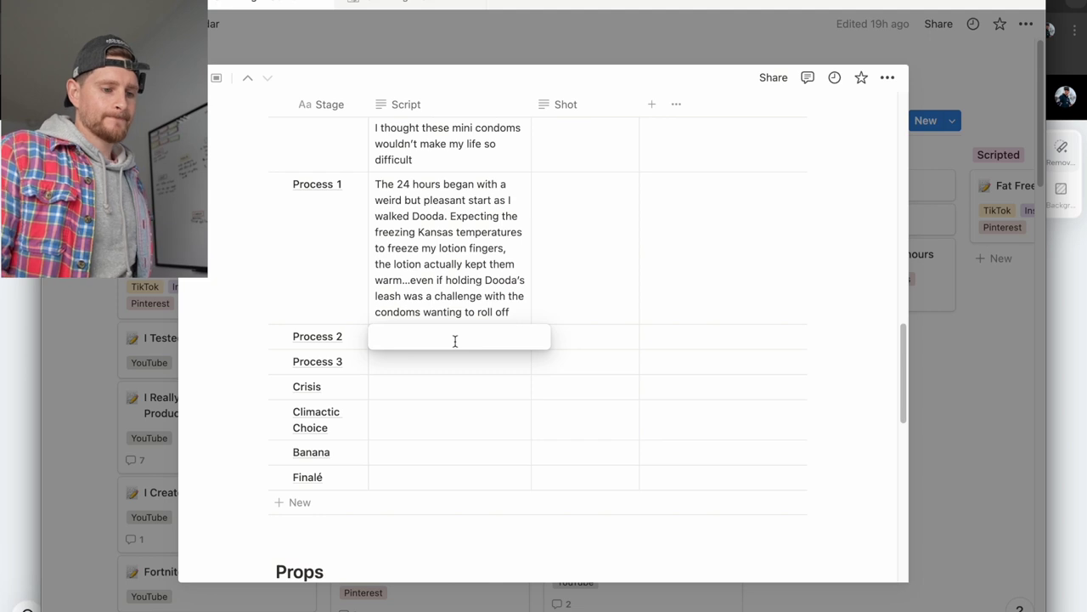
scroll(485, 309, "up", 8)
scroll(486, 310, "down", 8)
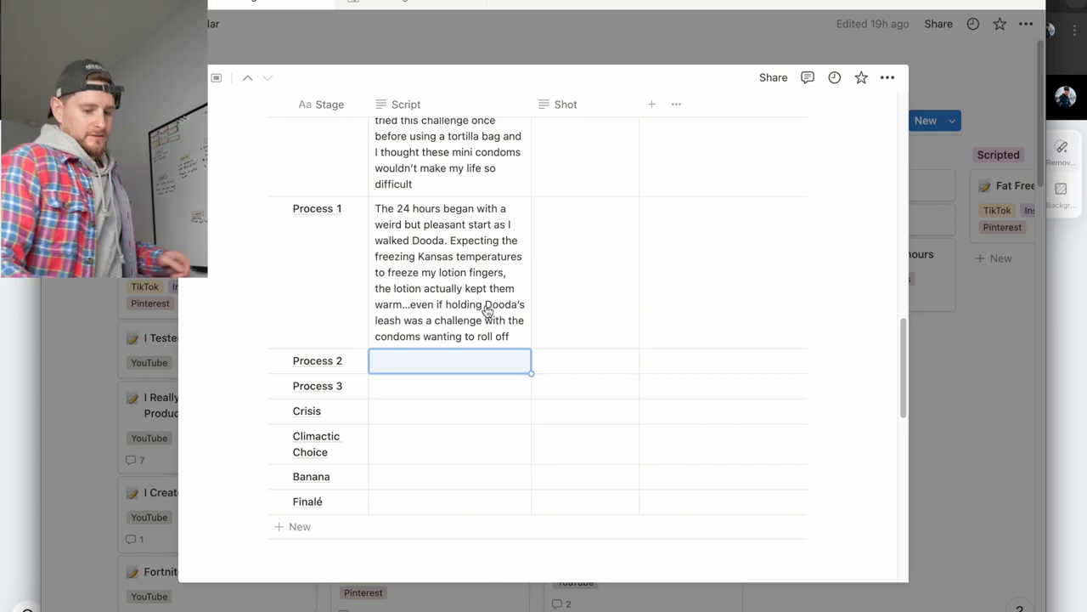
type("The ste")
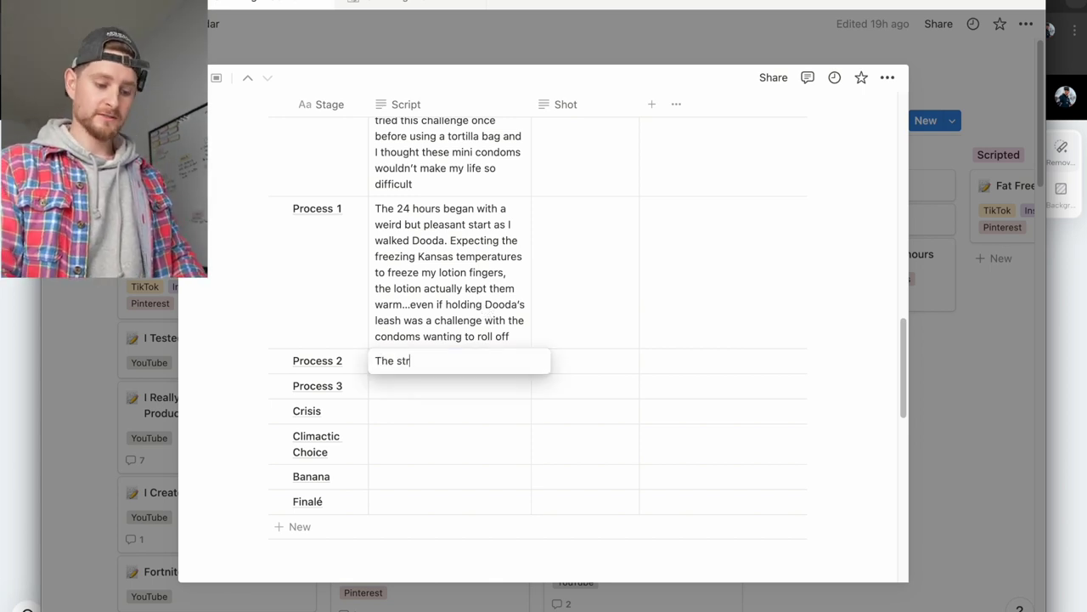
type("ering wheel")
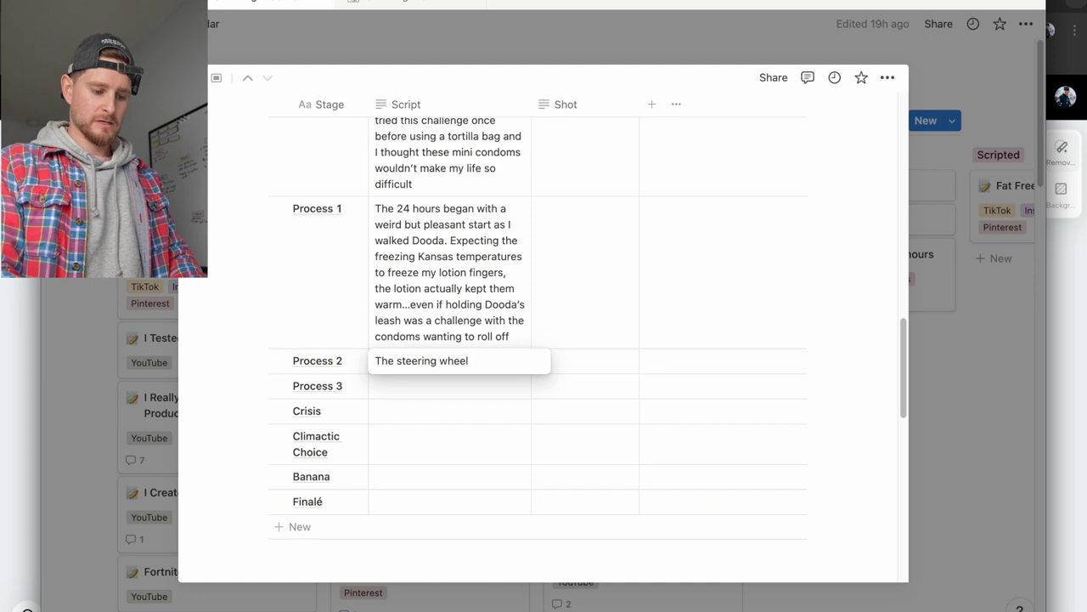
key("Delete")
type("Gripping t")
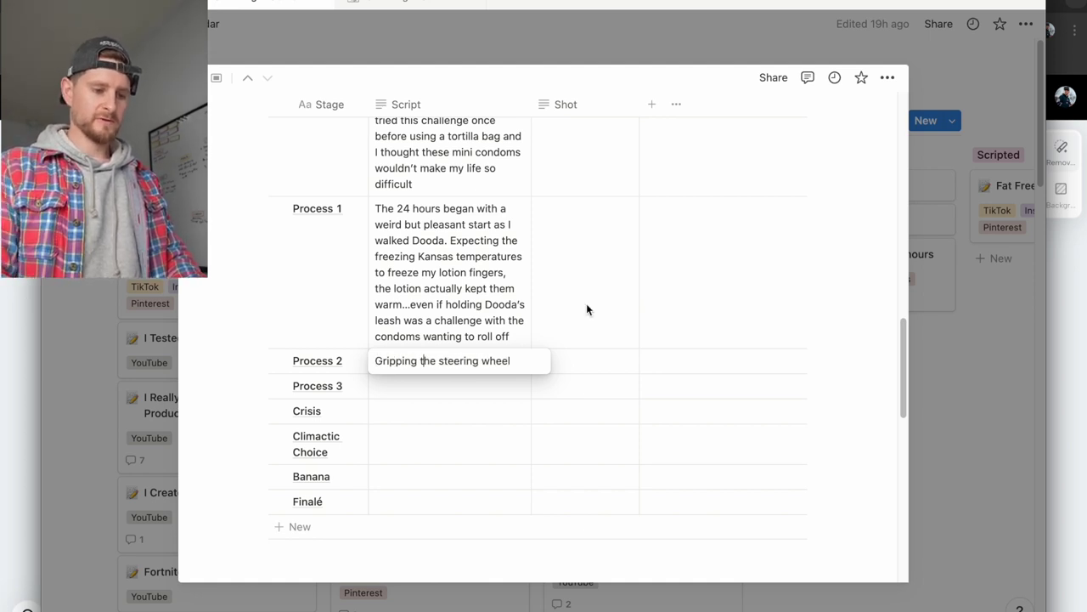
left_click(533, 360)
type("on")
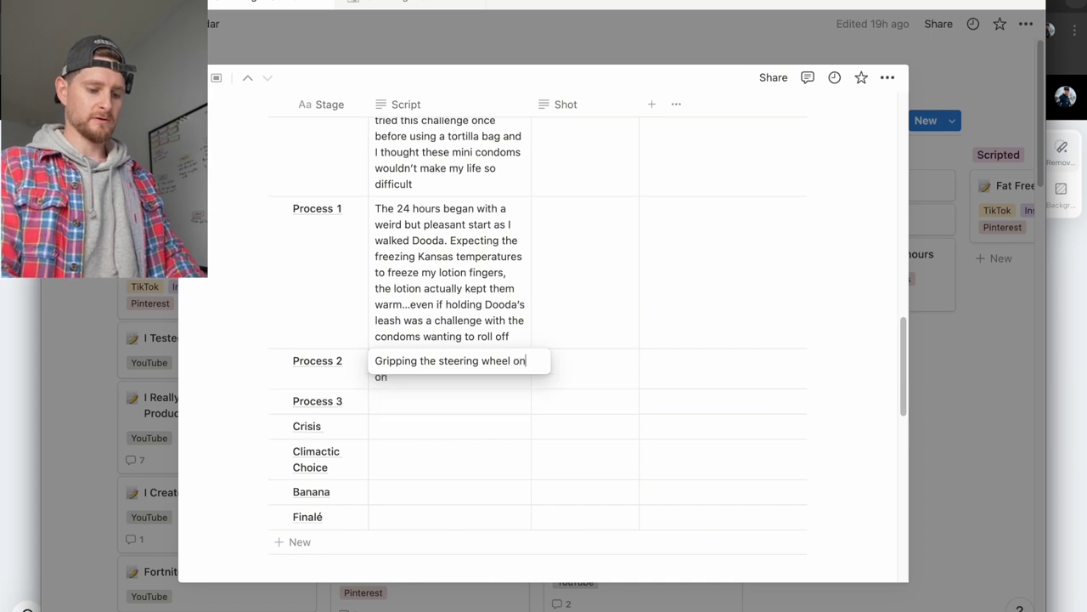
type(" the way to the gym ")
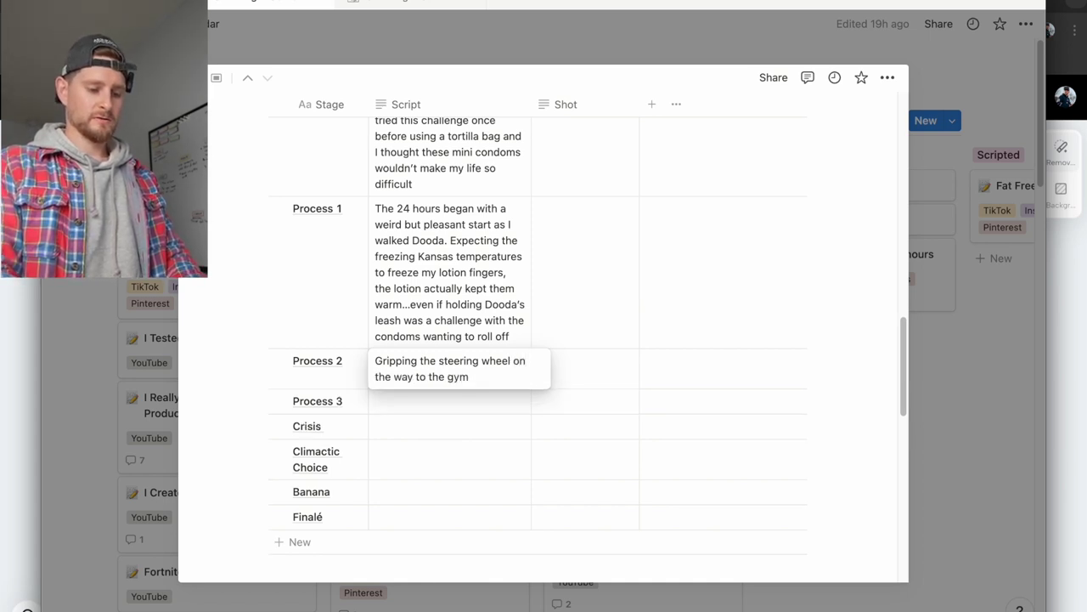
type("was ")
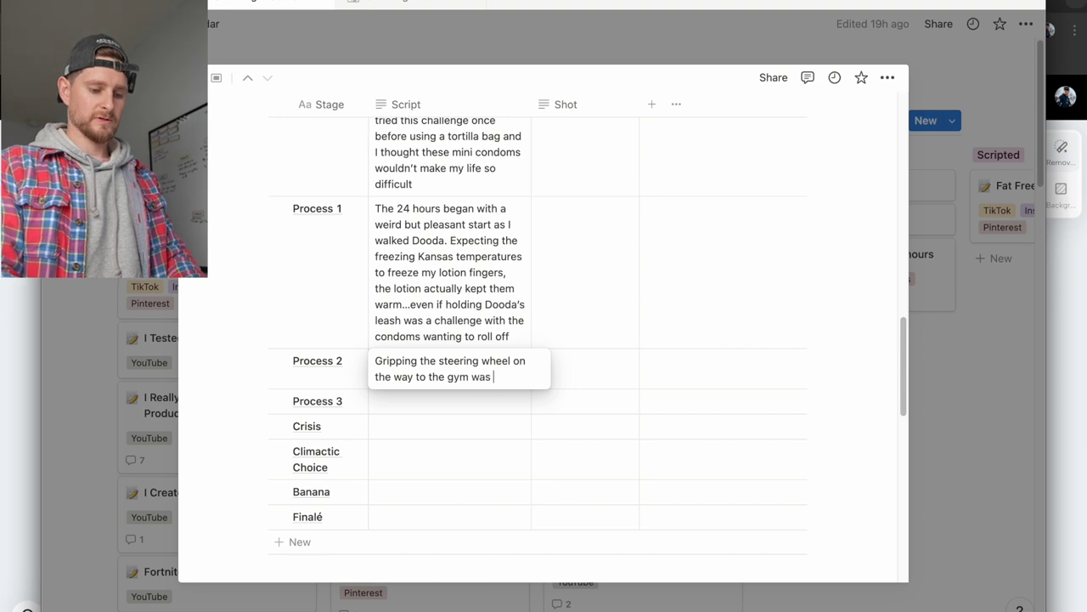
type("about as d")
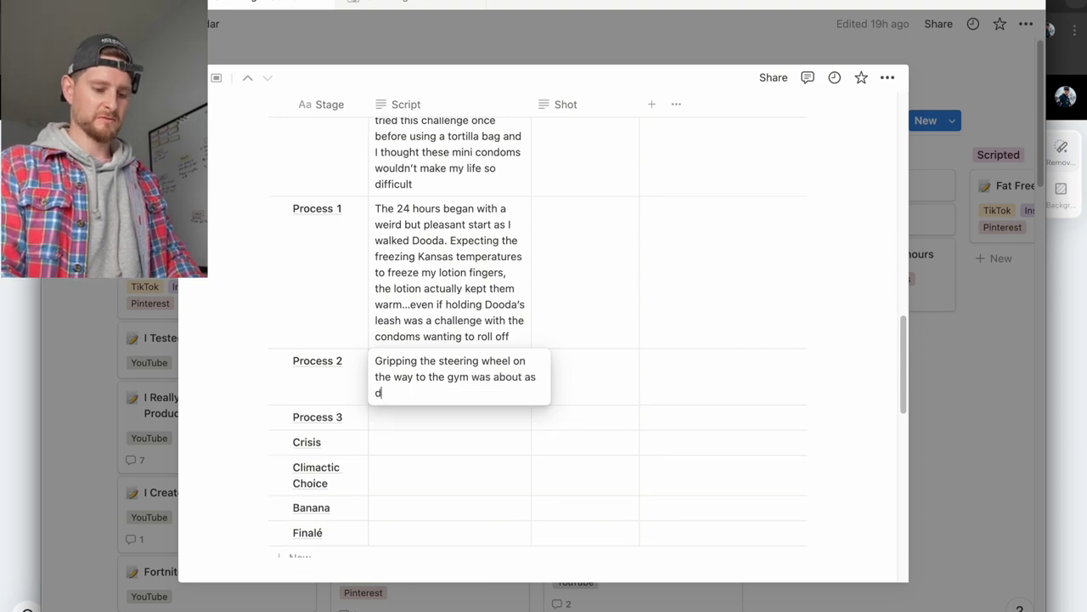
type("ifful")
key("BackSpace")
key("BackSpace")
type("icult")
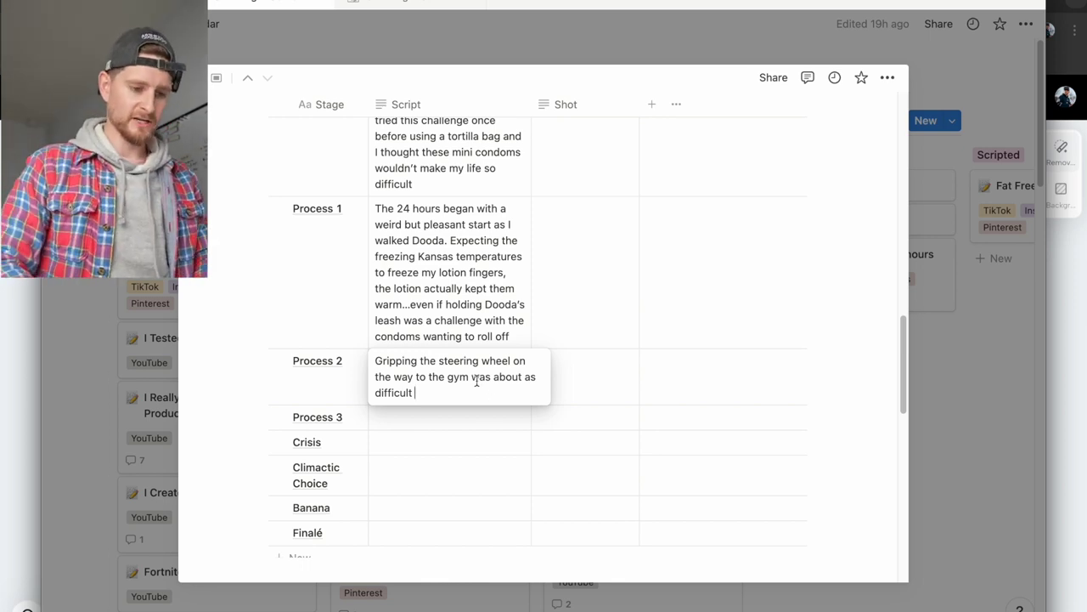
left_click_drag(472, 379, 416, 392)
key("BackSpace")
Continue the Process 2 script with "provided just as much of a challenge and it brought me back to the last time I tried this"
type("pr")
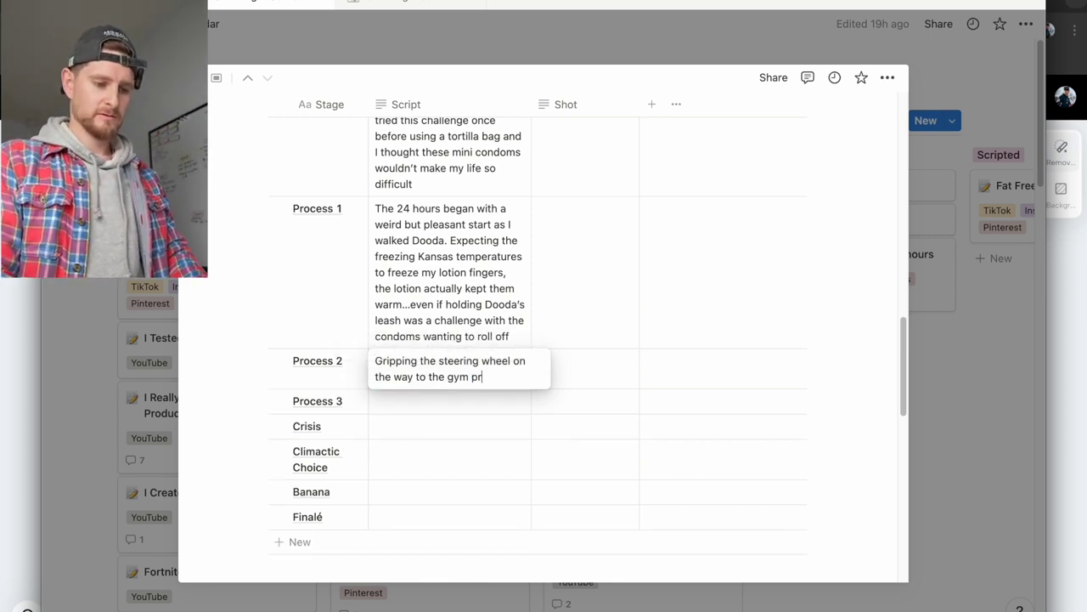
type("ovided just as muc")
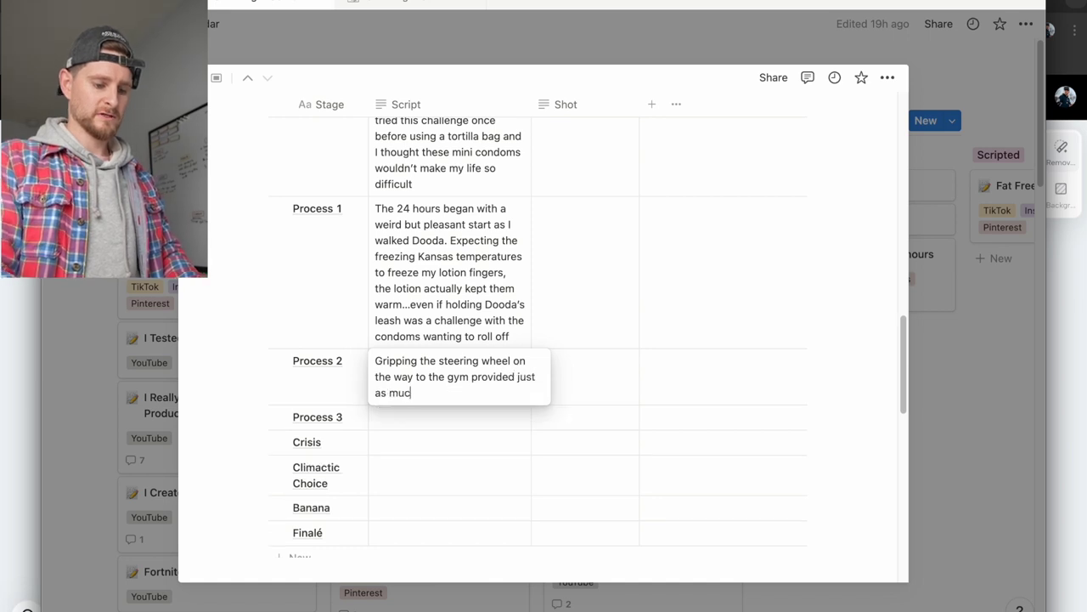
type("h of a challenge")
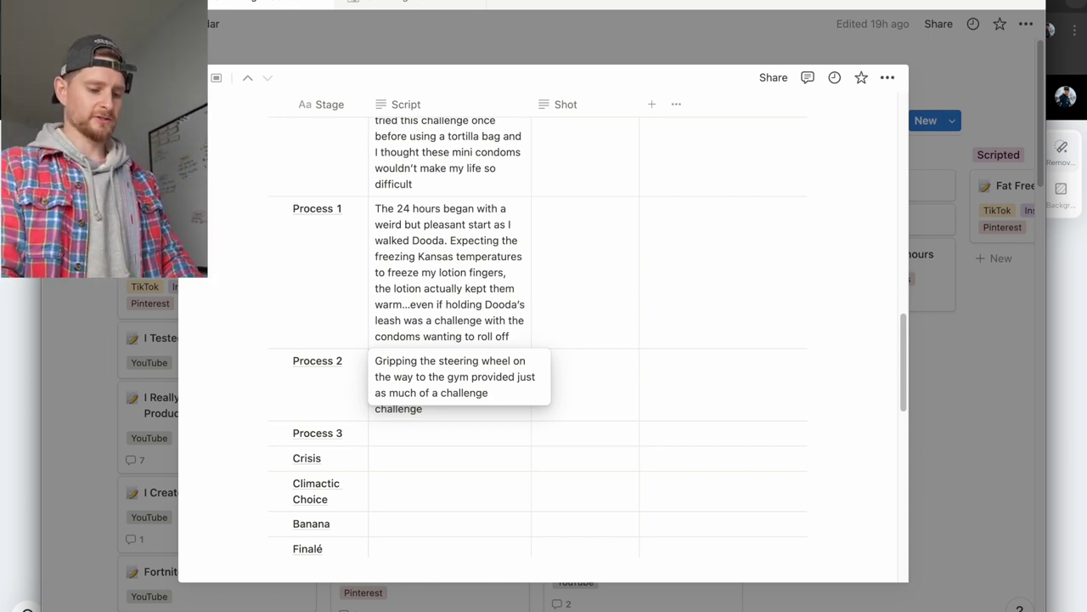
type("and it ")
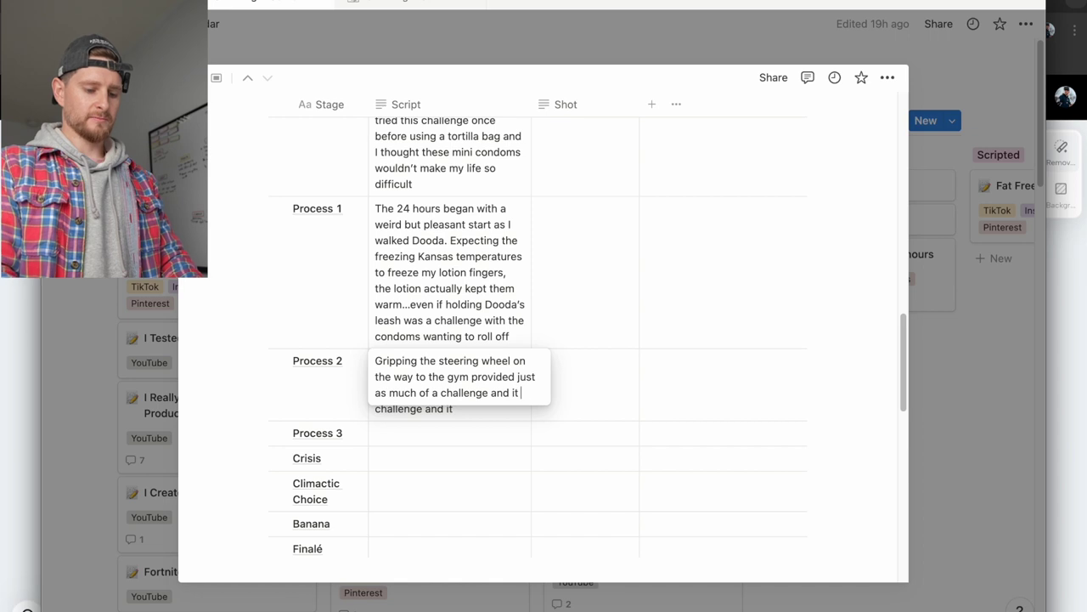
type("brought me back ")
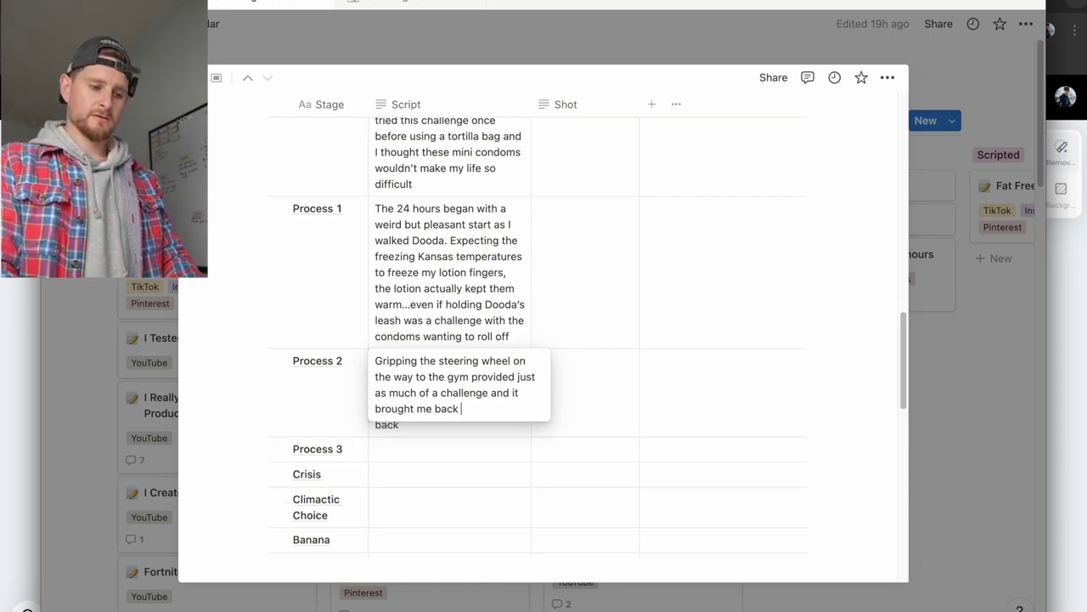
type("to the last time ")
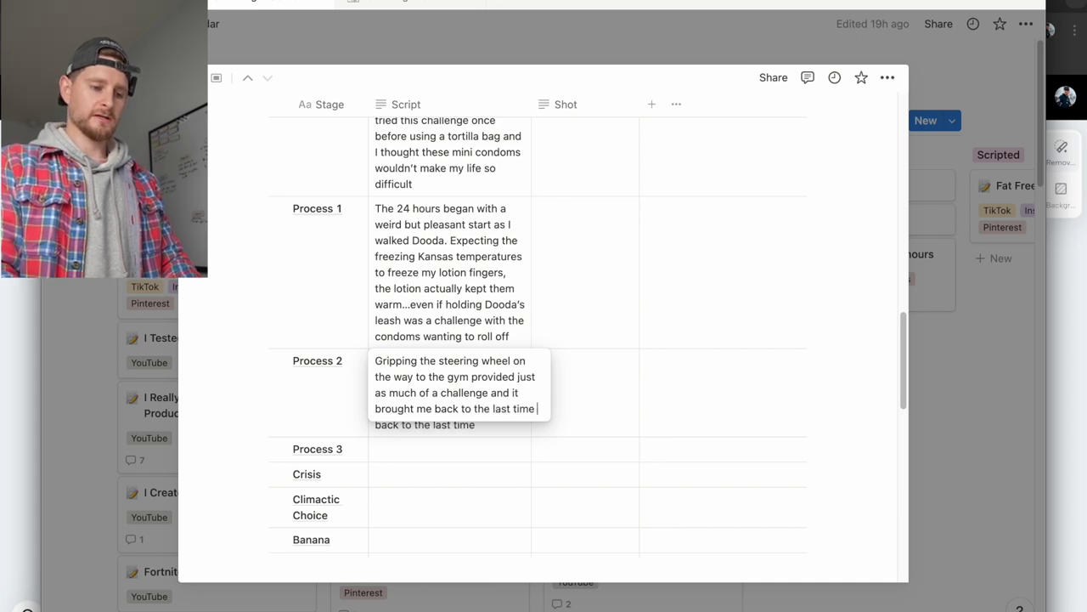
type("I tried")
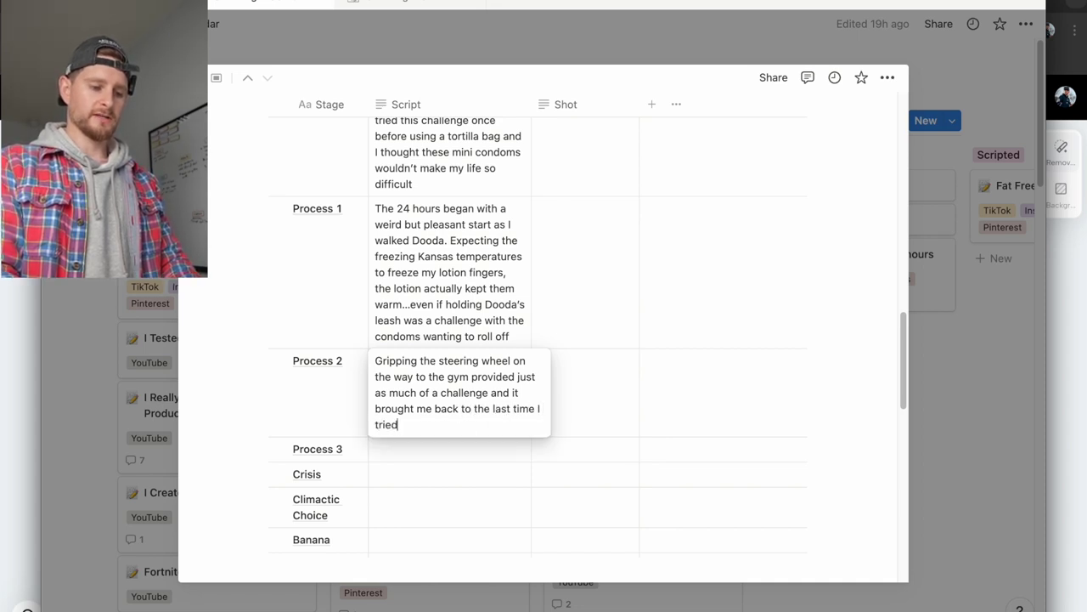
type(" this ")
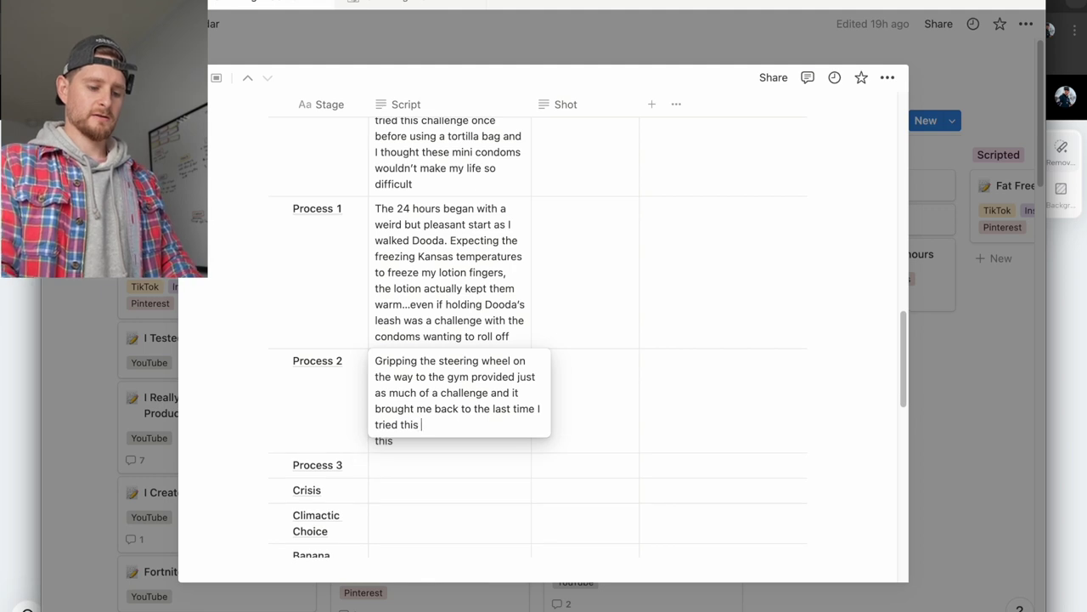
Extend the Process 2 script with "where everyday tasks were so much more difficult. I was hoping"
type("where everyday t")
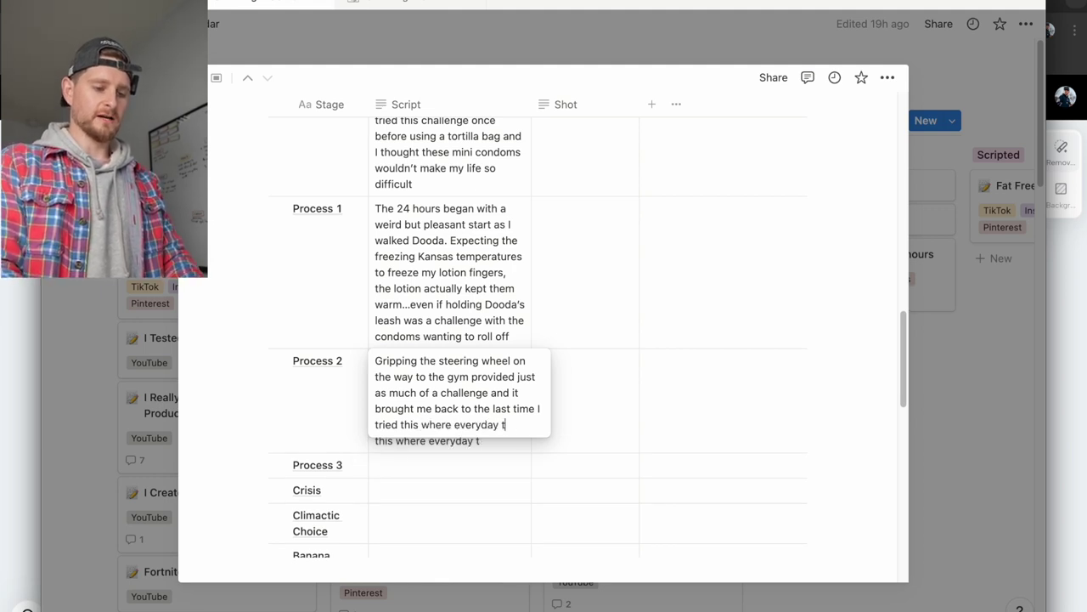
type("asks were")
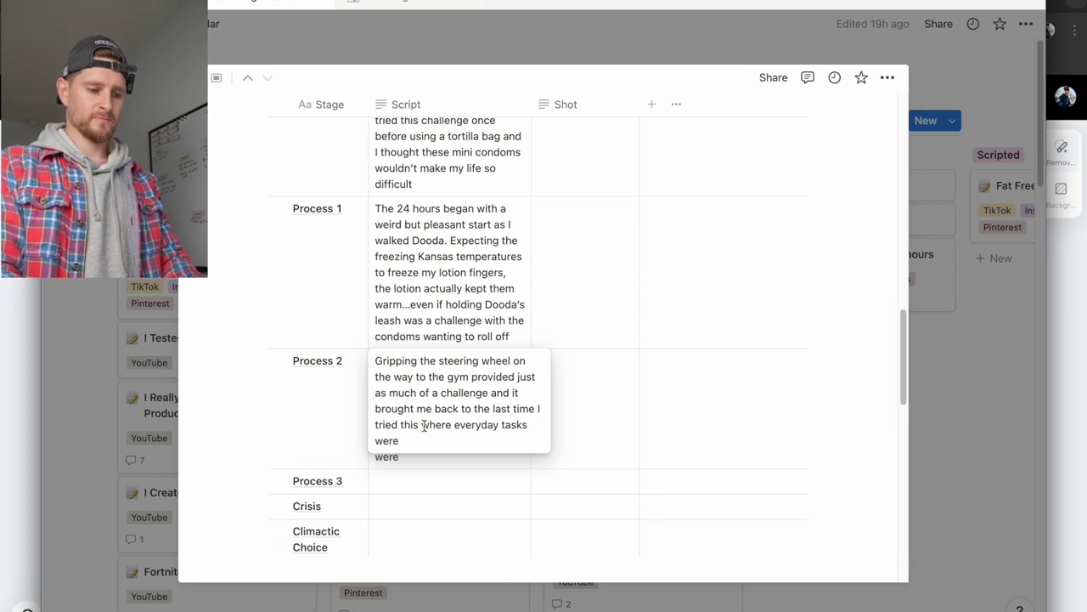
type("s")
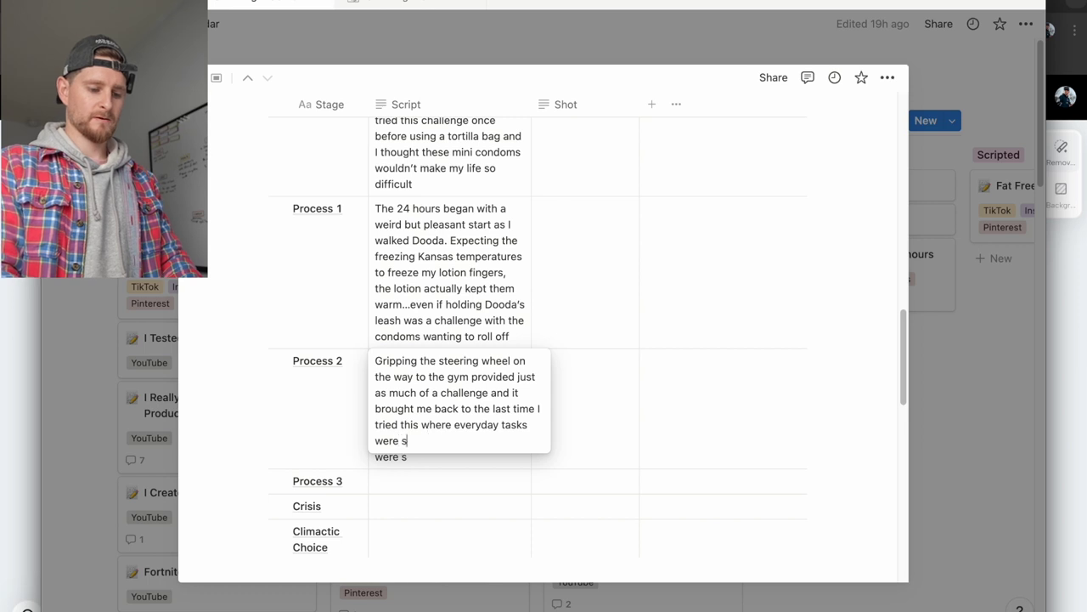
type("o much more ")
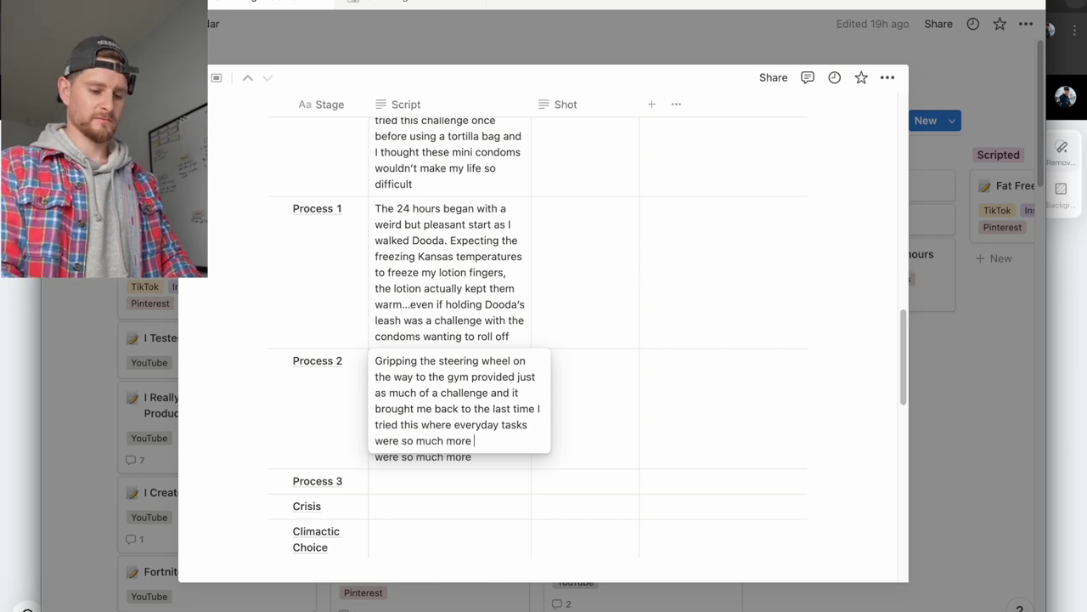
type("diffi")
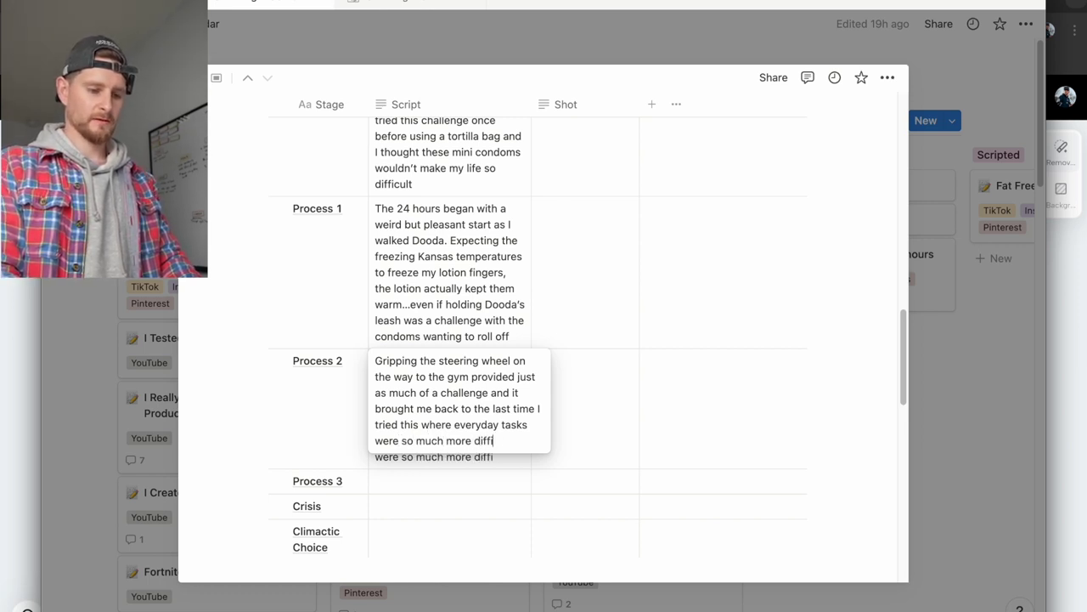
type("cult")
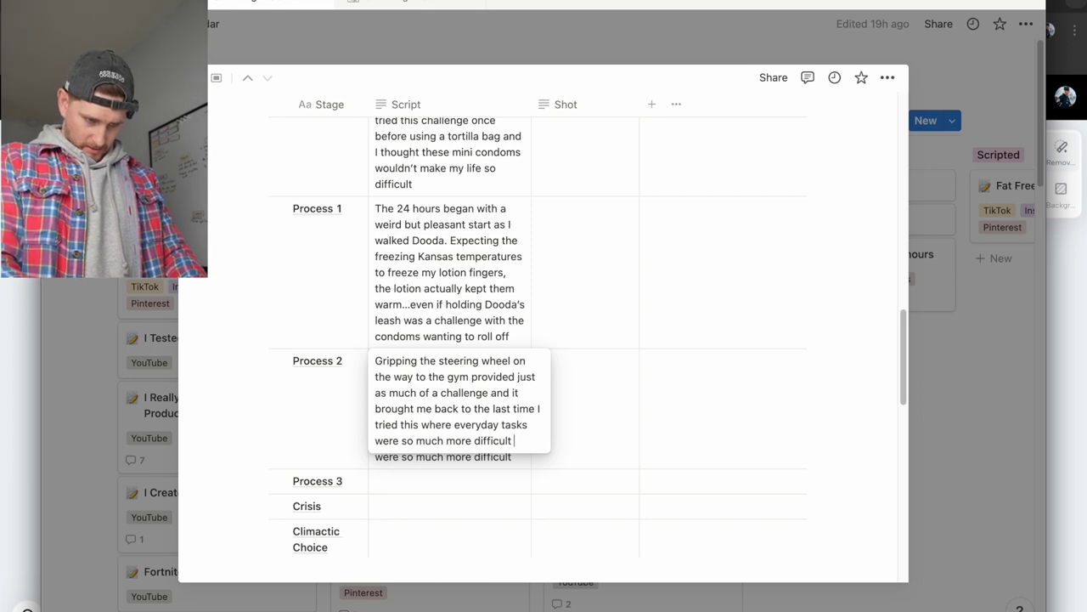
type(". I was hoping")
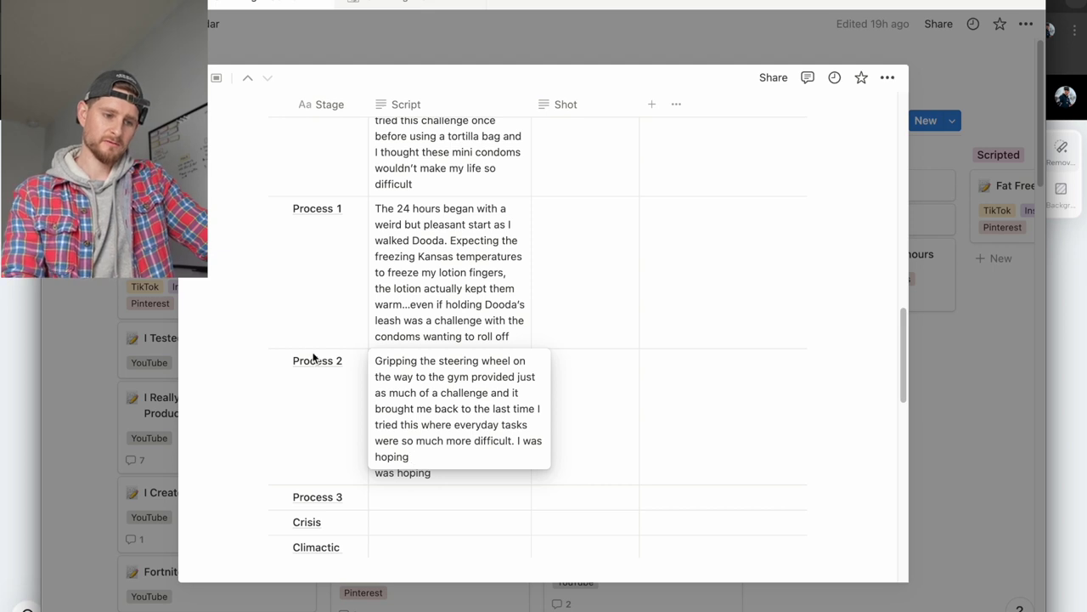
Review the scripts in the Organisation table from Hook through Process 2
key("Escape")
scroll(443, 290, "up", 5)
scroll(443, 290, "down", 2)
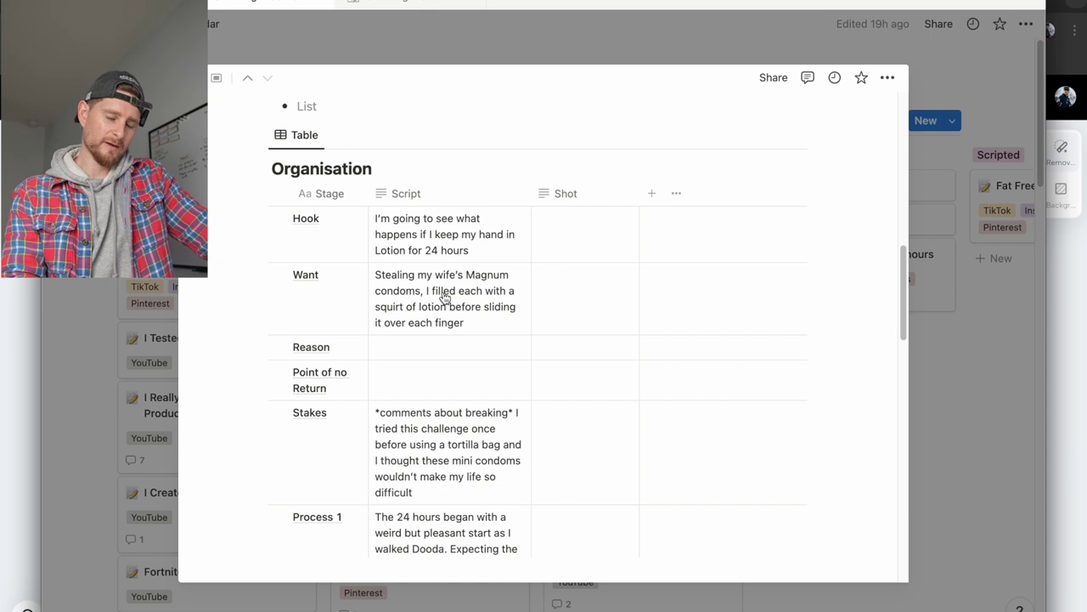
scroll(442, 298, "down", 2)
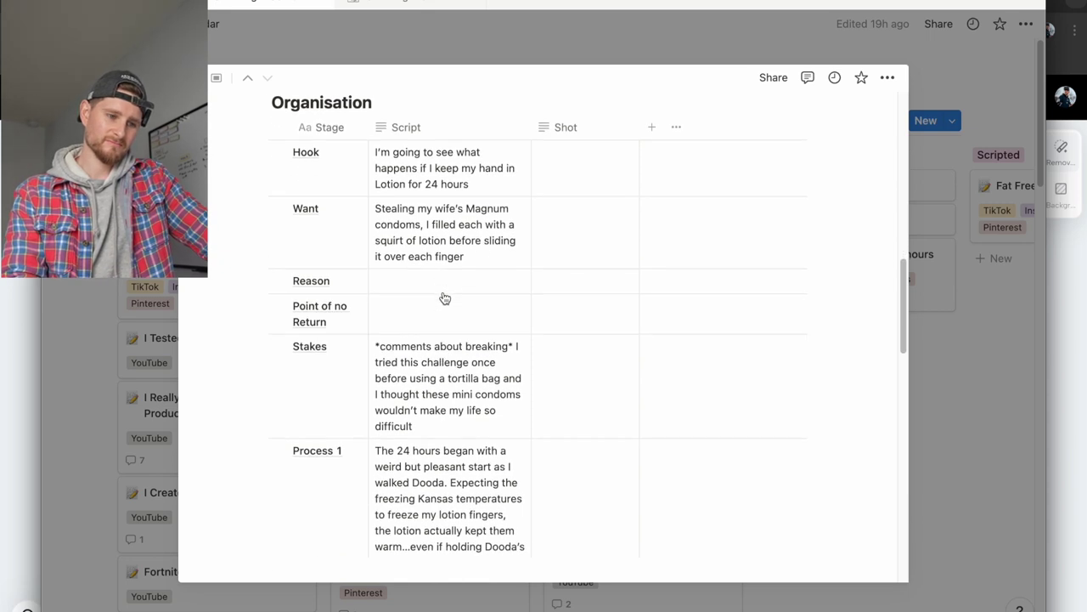
scroll(443, 297, "down", 6)
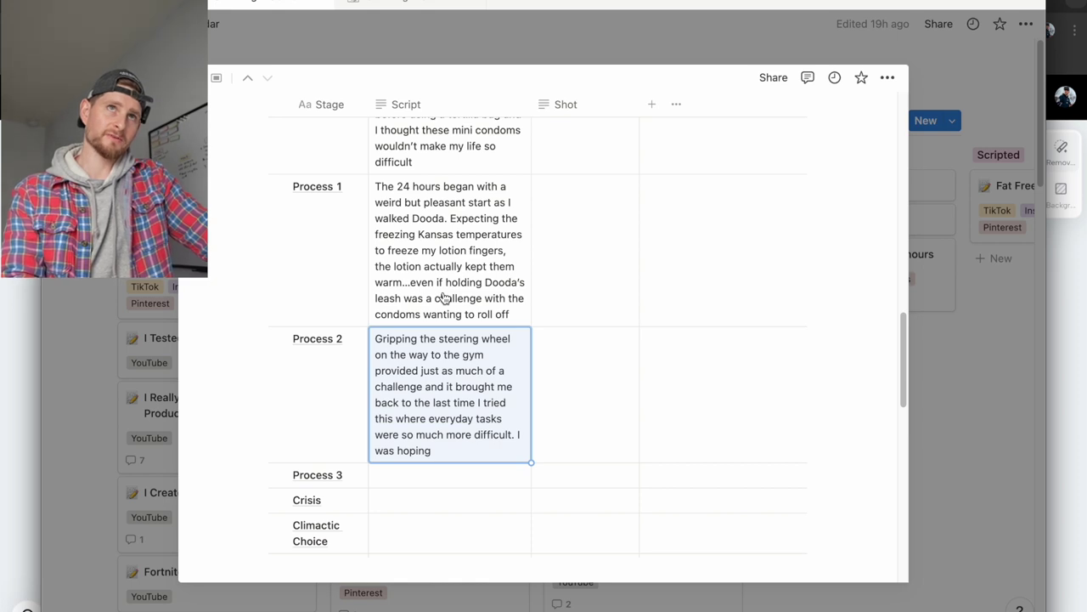
scroll(443, 298, "down", 2)
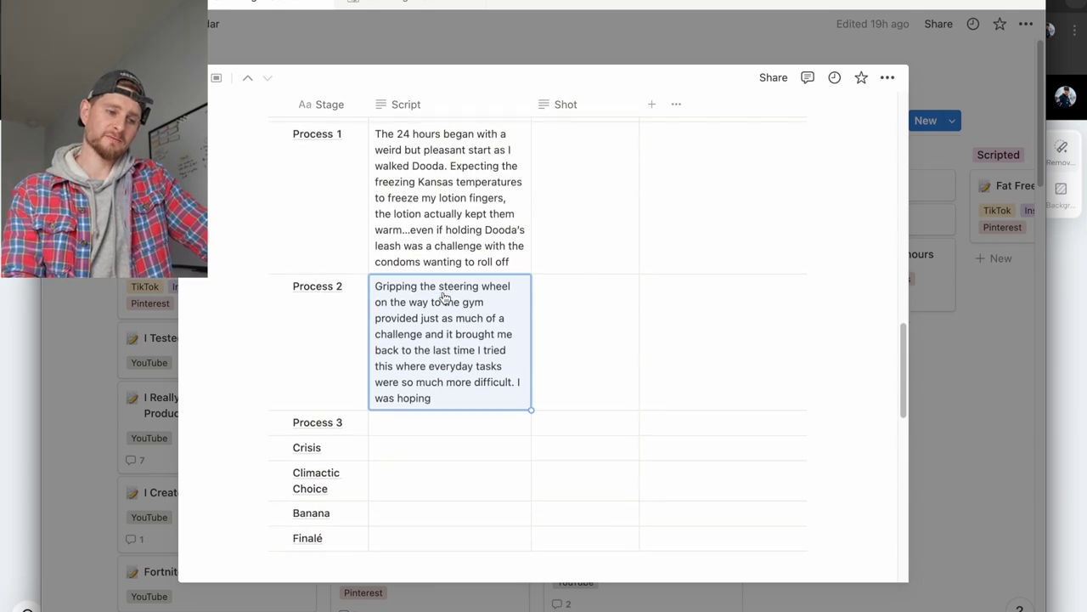
scroll(442, 298, "up", 14)
scroll(444, 298, "down", 15)
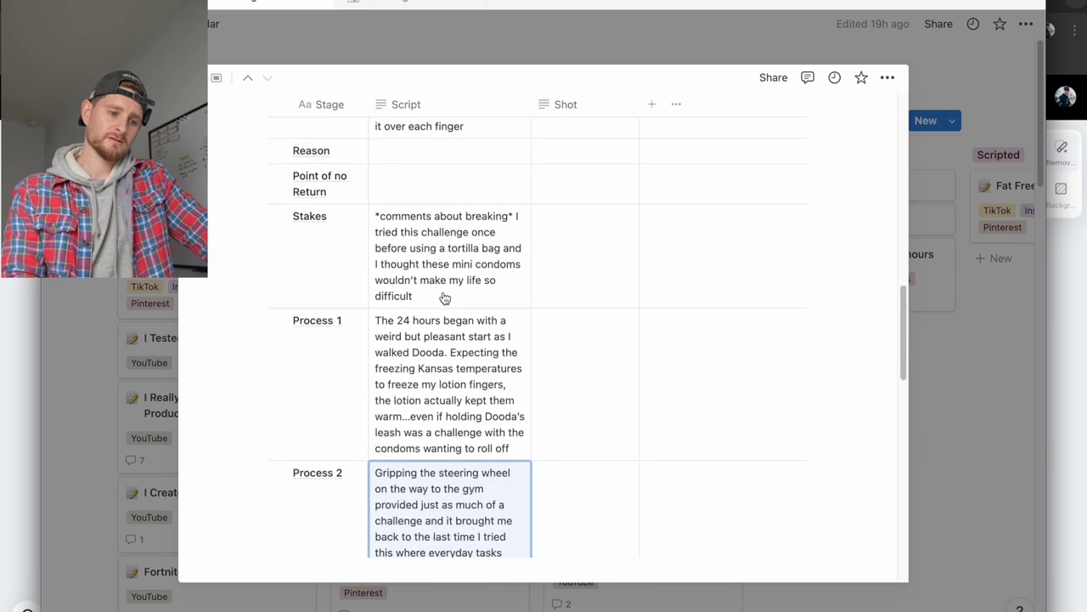
scroll(444, 299, "down", 1)
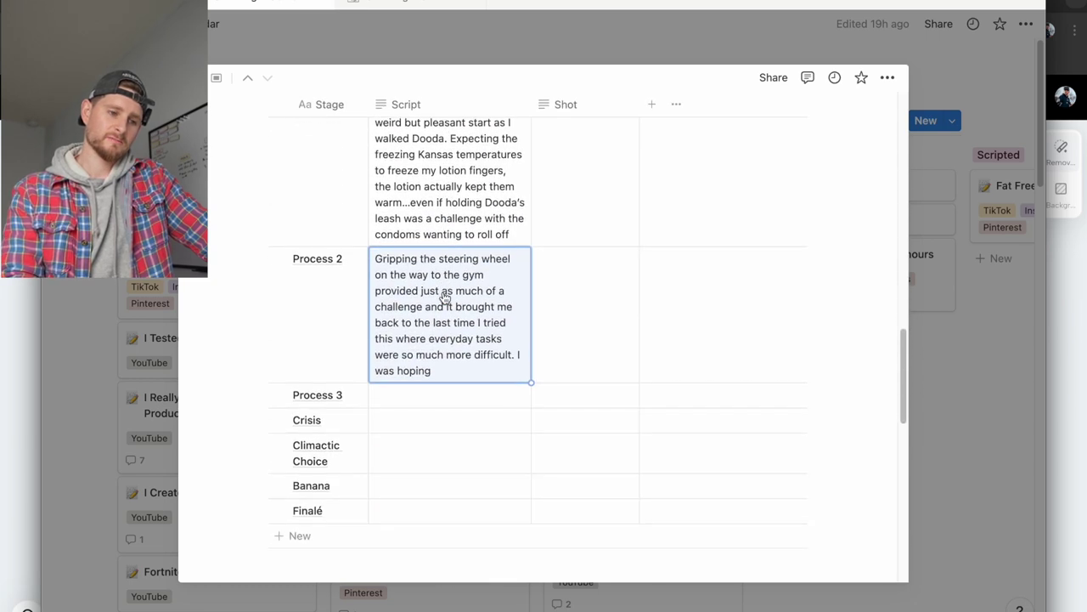
Try replacing the closing "I was hoping" in the Process 2 script with "While the dude I copied"
left_click(458, 375)
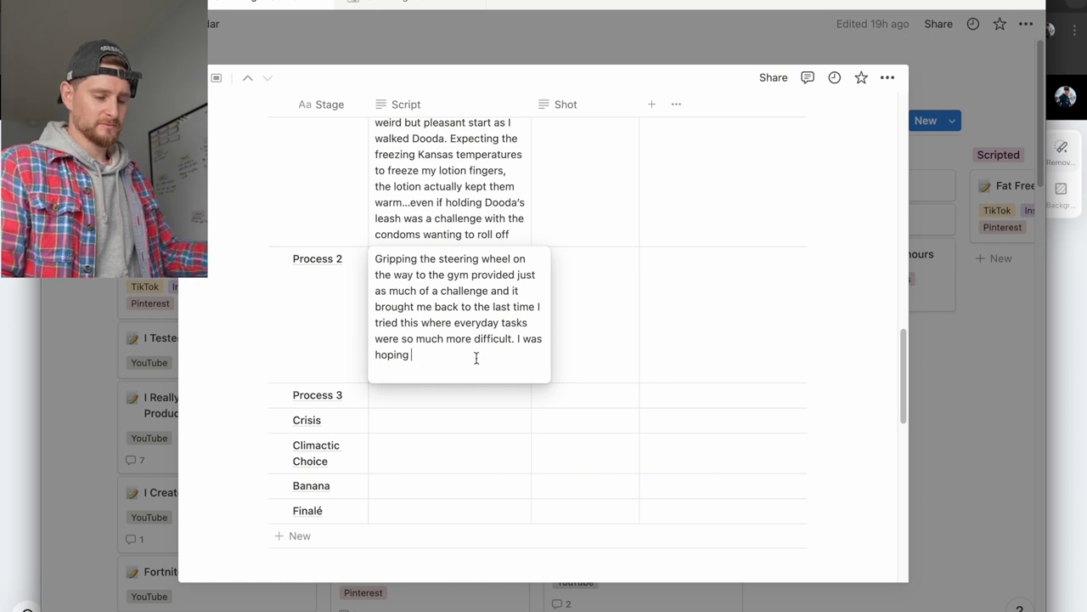
left_click(509, 350)
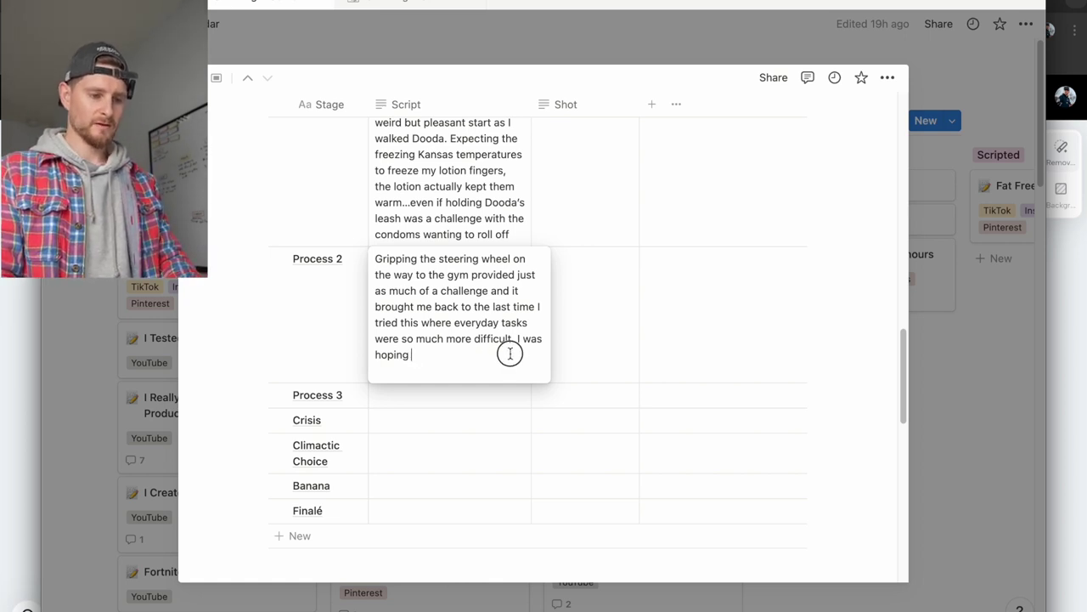
left_click_drag(509, 350, 512, 343)
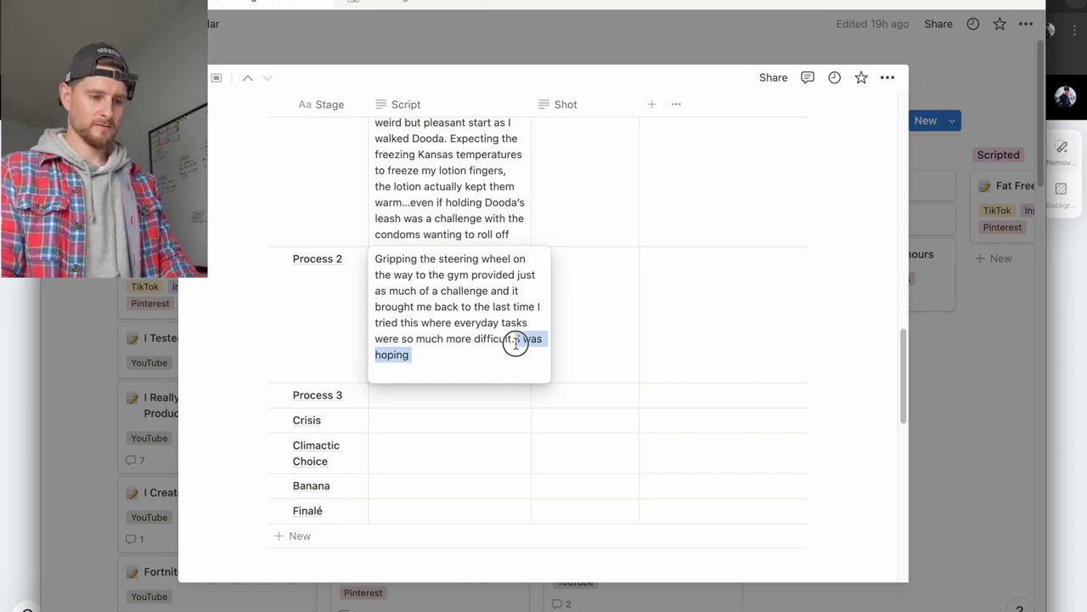
type("While the")
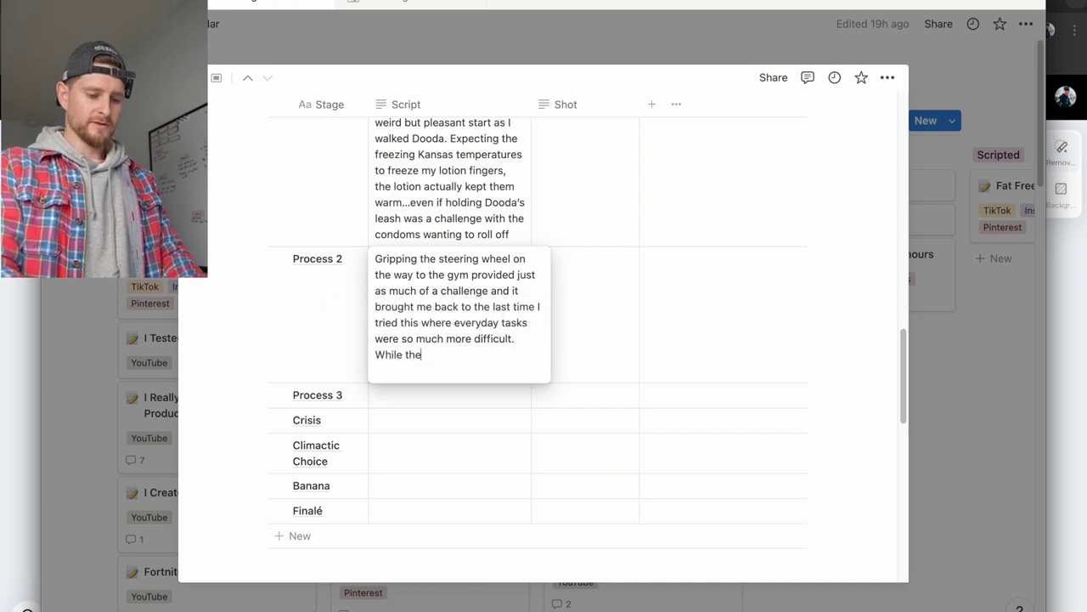
type(" dude I copied")
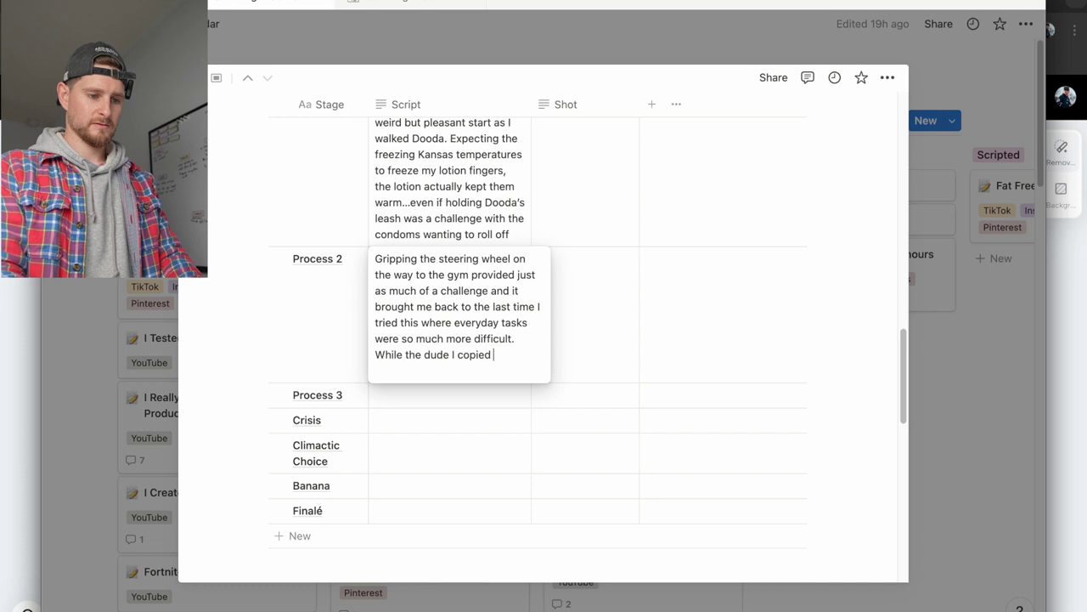
key("BackSpace")
key("BackSpace")
key("BackSpace")
key("BackSpace")
key("BackSpace")
key("BackSpace")
key("BackSpace")
key("BackSpace")
key("BackSpace")
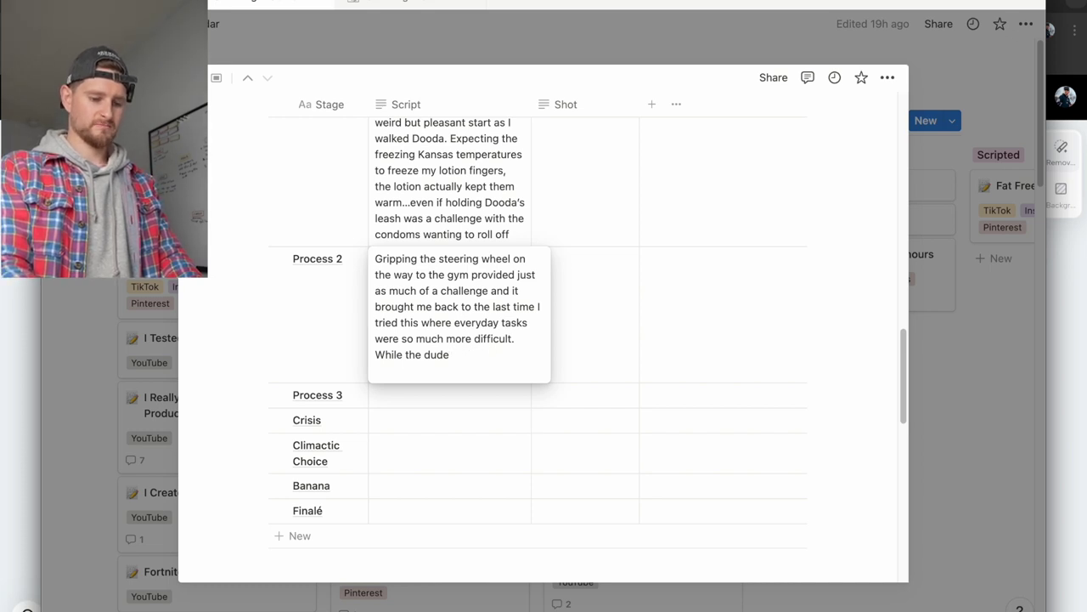
type("I copied")
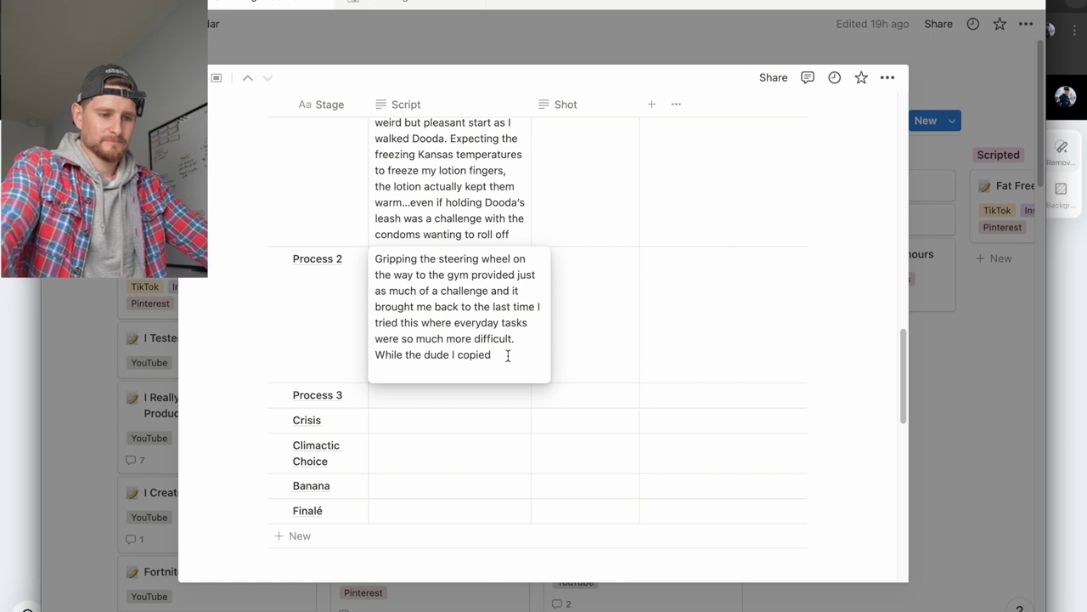
left_click_drag(508, 355, 510, 344)
key("BackSpace")
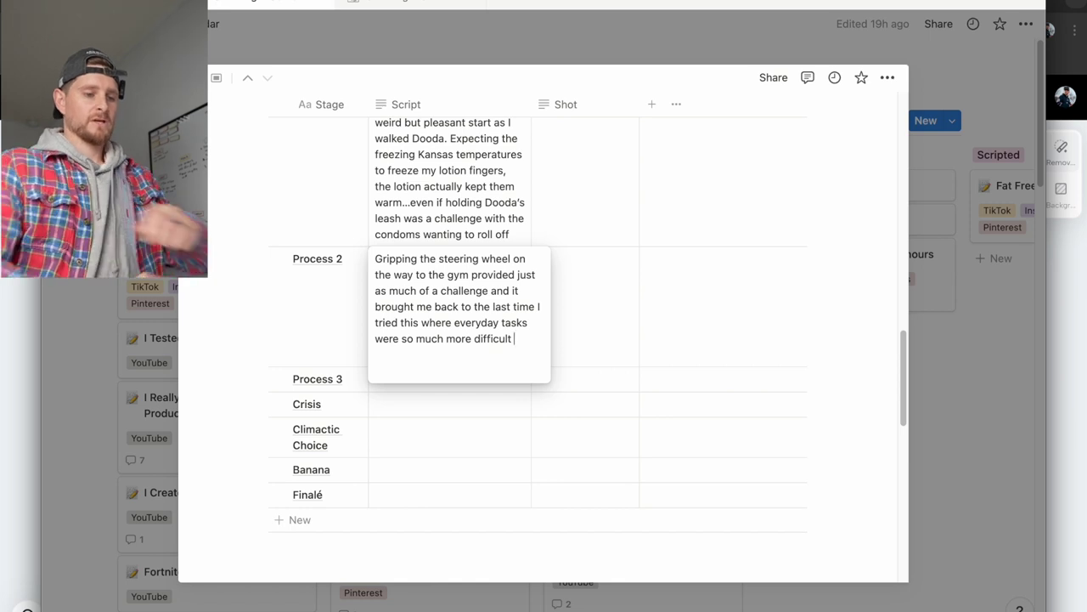
Reword the Process 2 opening to "Trying to grip the steering wheel on the way to the gym, I expected my fingers to be super wrinkly"
left_click(472, 275)
type(",")
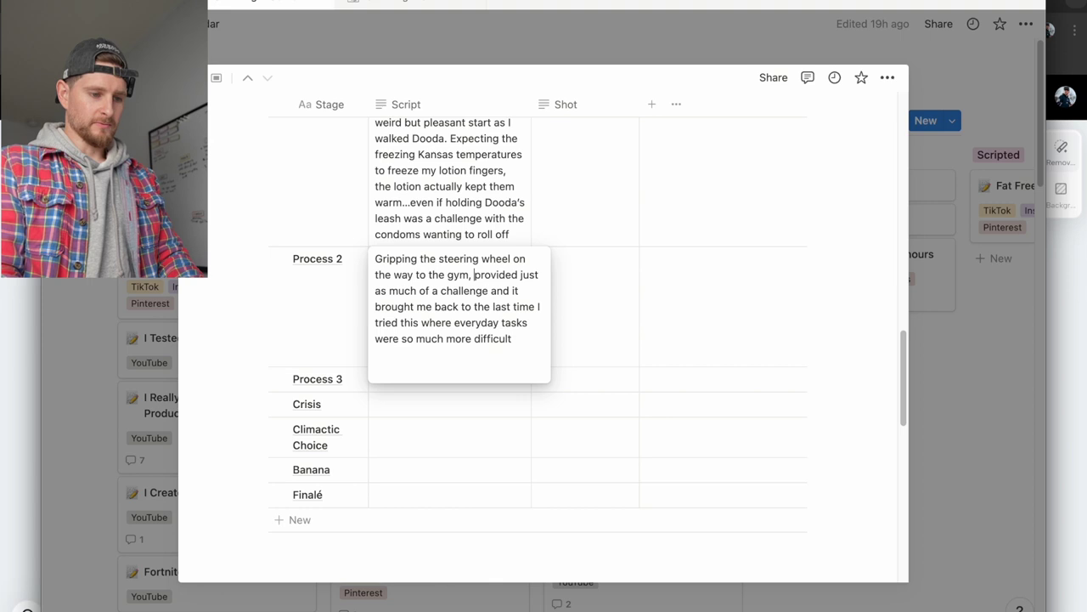
type(" I expected ")
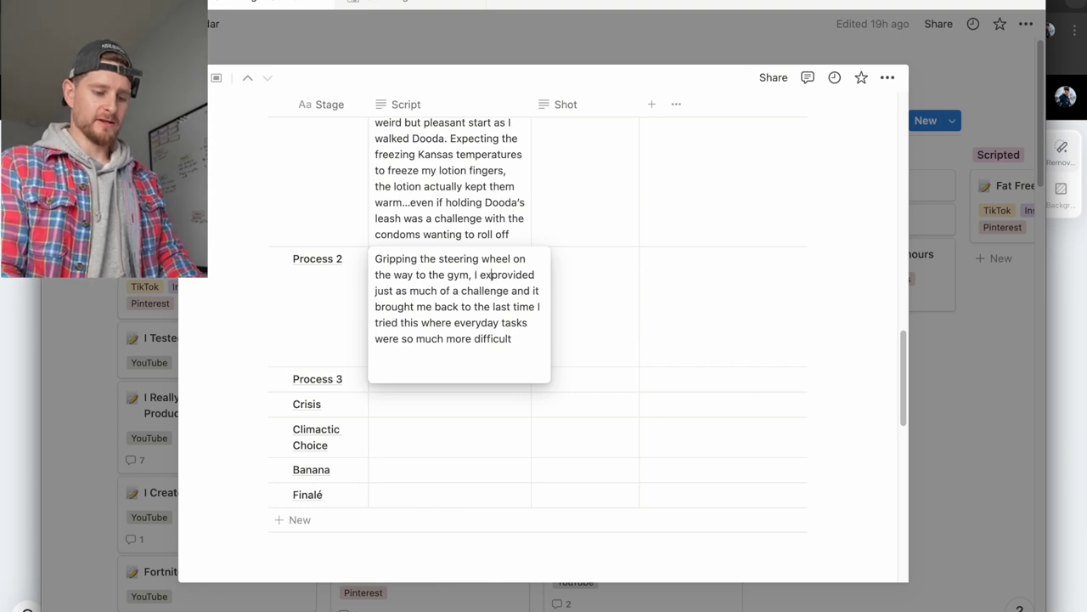
type("my fing")
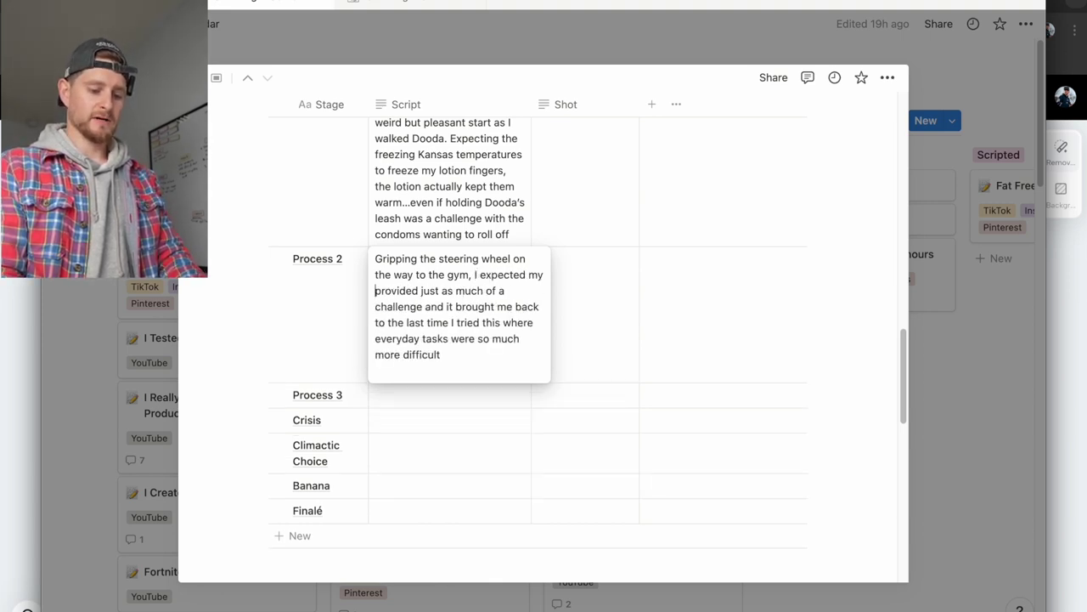
type("ers to be")
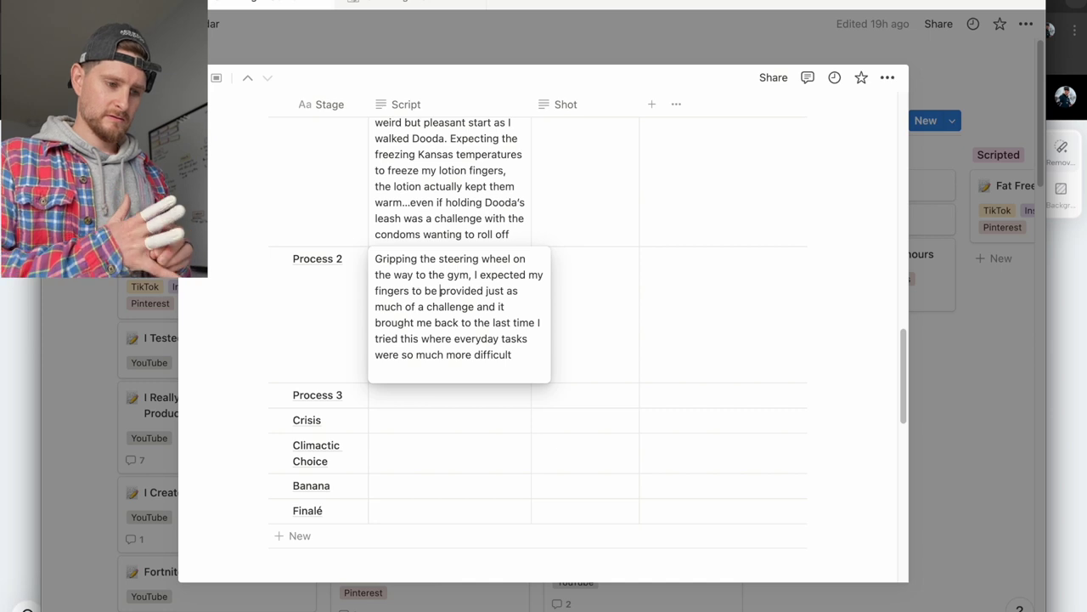
type("pruned")
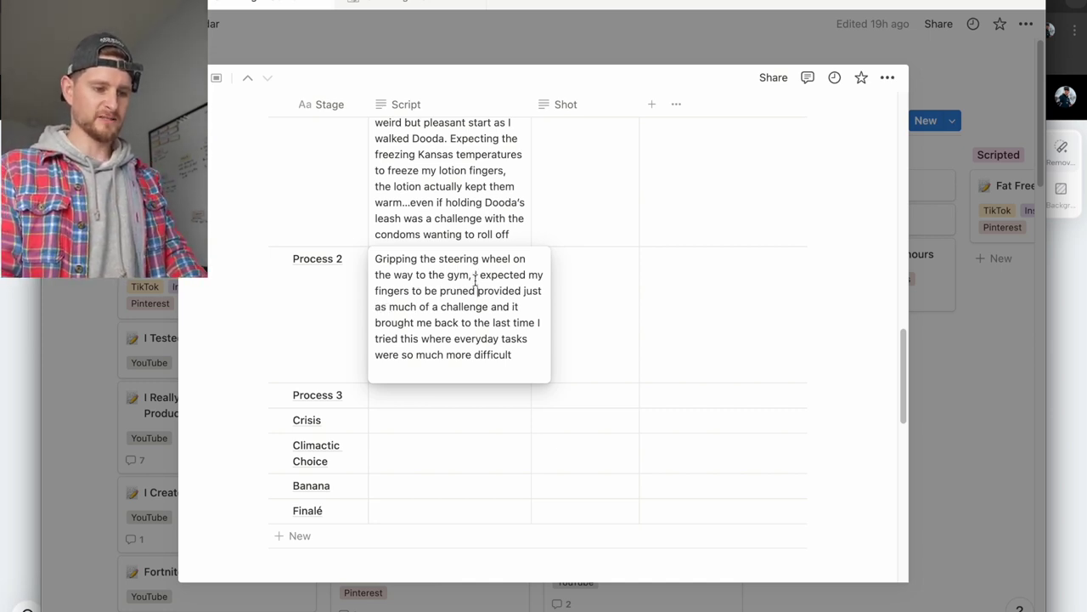
left_click_drag(476, 290, 431, 291)
type("super wrinkly")
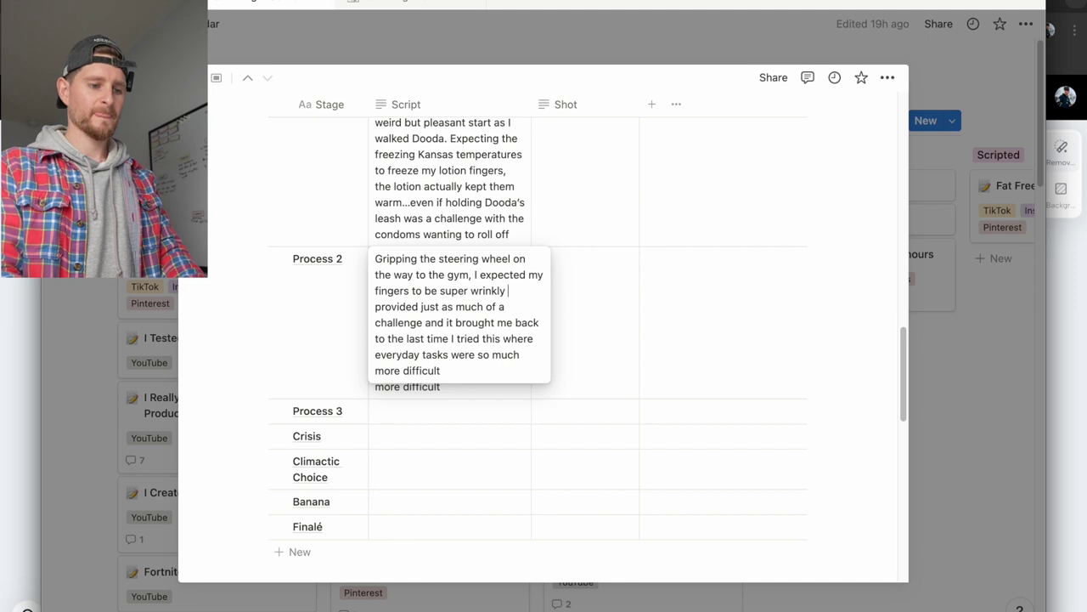
double_click(393, 260)
type("Trying to grip")
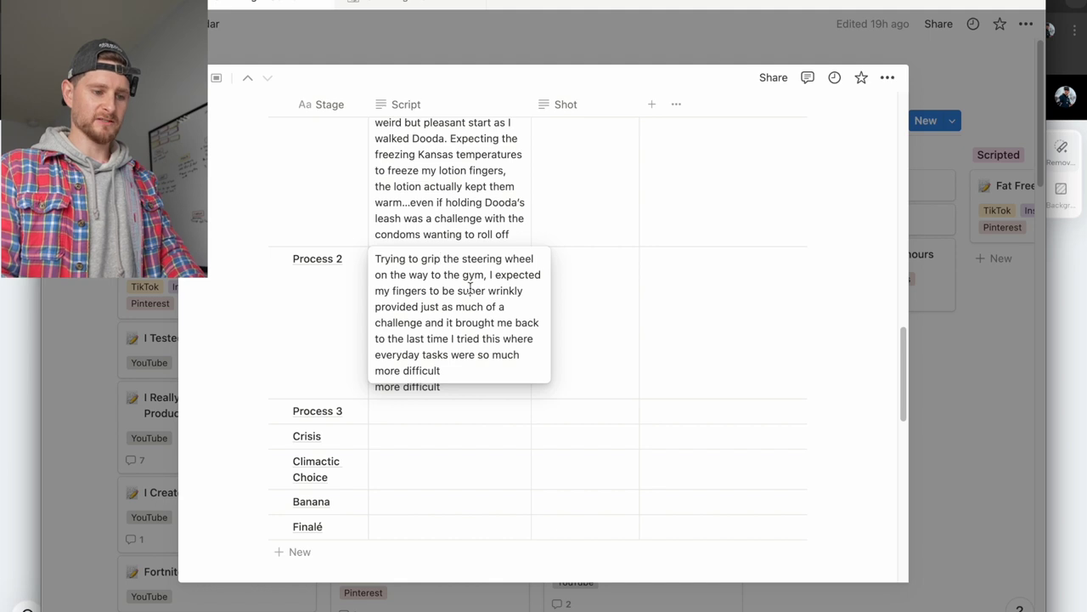
Replace the rest of the Process 2 script with "like the last time I tried this but instead, my fingers were just slipping off anything I touched."
left_click_drag(376, 308, 447, 368)
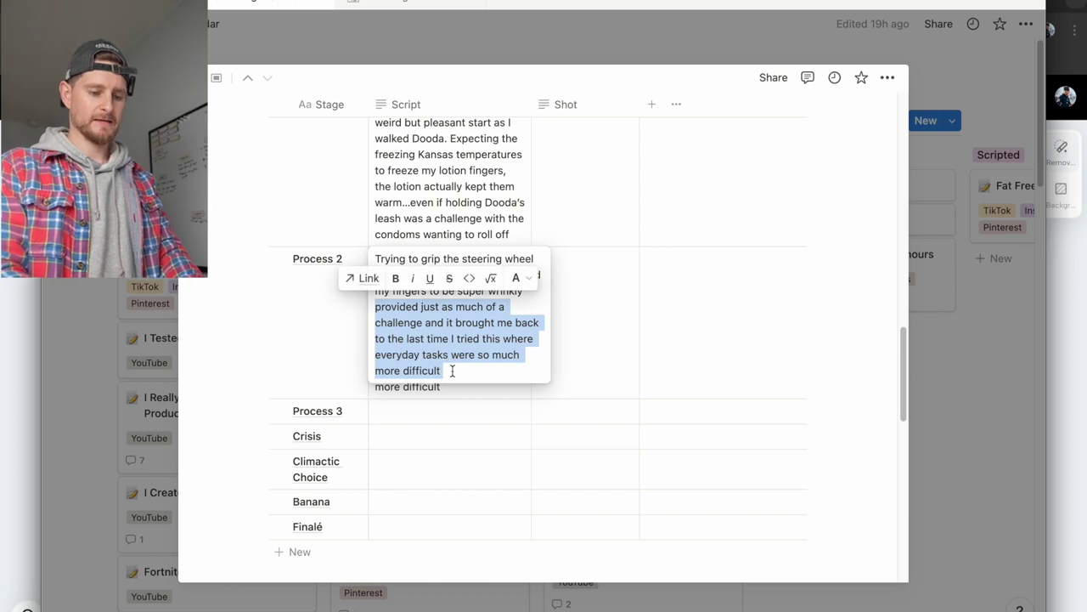
key("BackSpace")
type("like t")
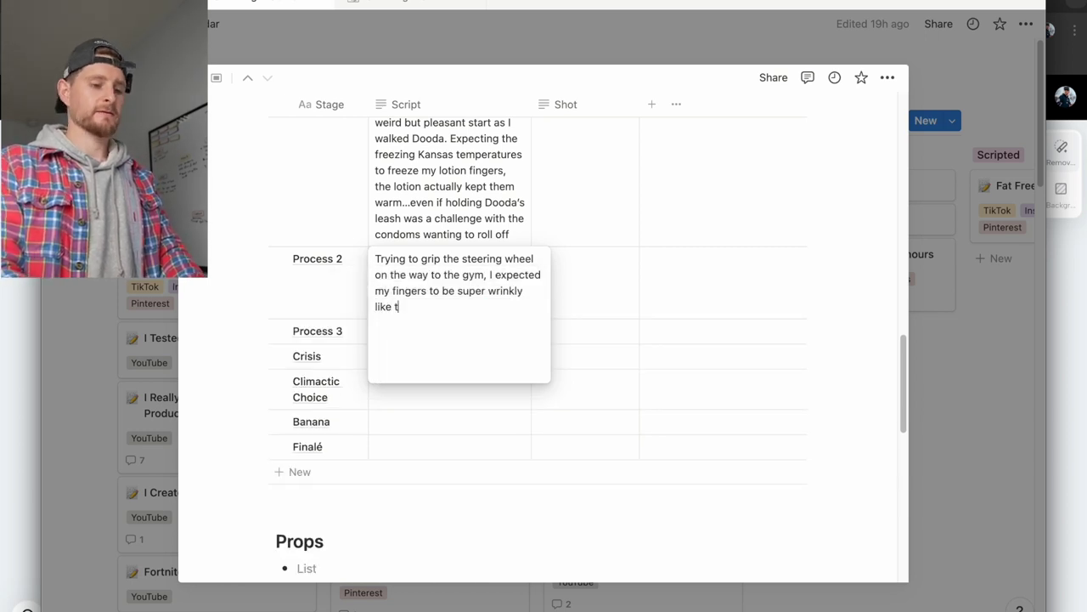
type("he last time I tri")
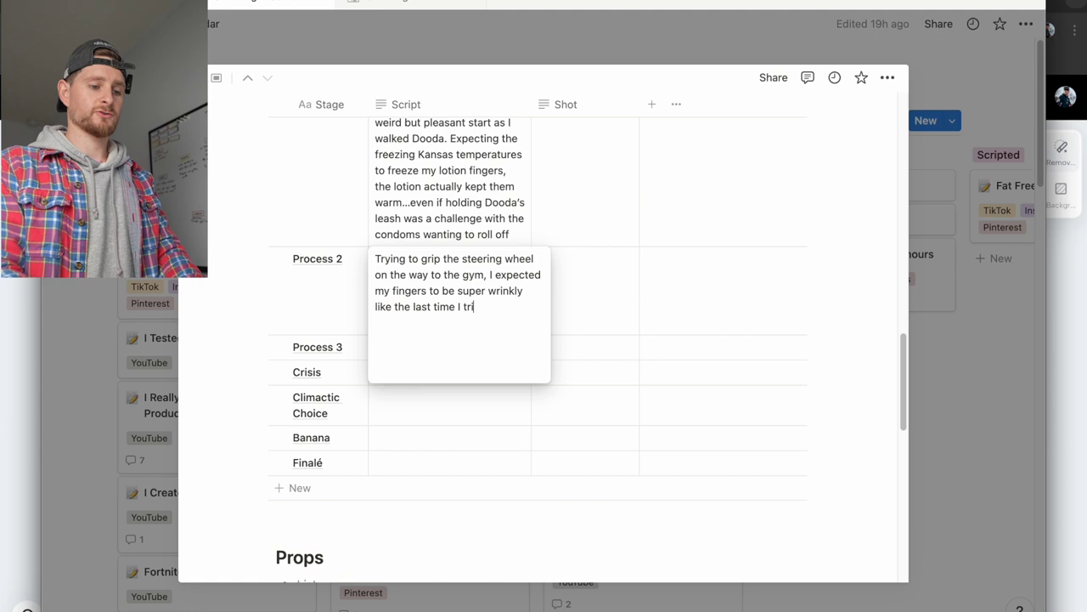
type("ed this but instead")
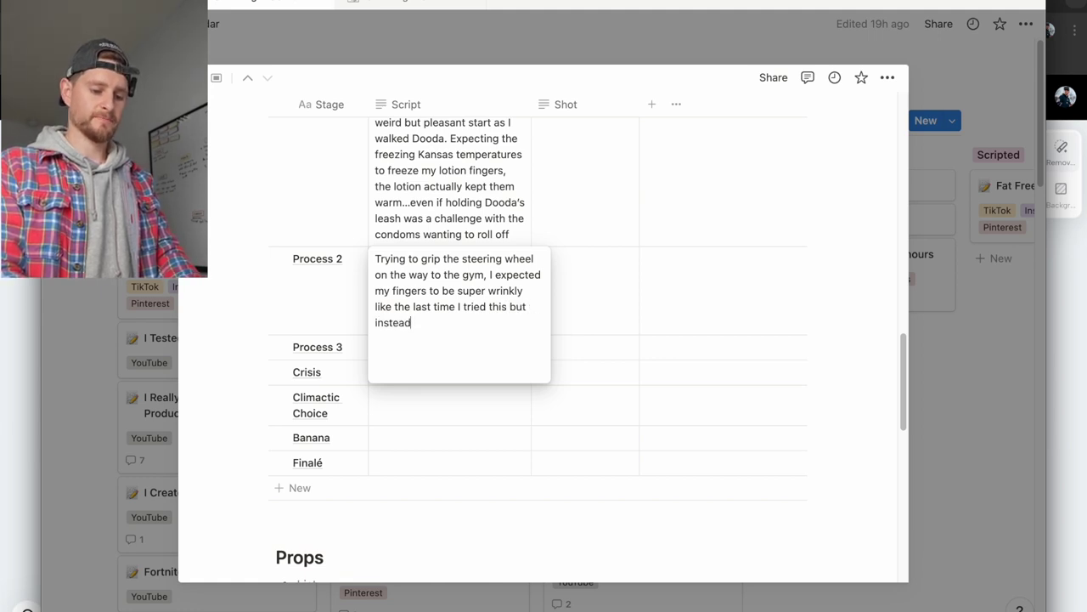
type(", my girl")
key("BackSpace")
key("BackSpace")
key("BackSpace")
key("BackSpace")
type("fingers were just")
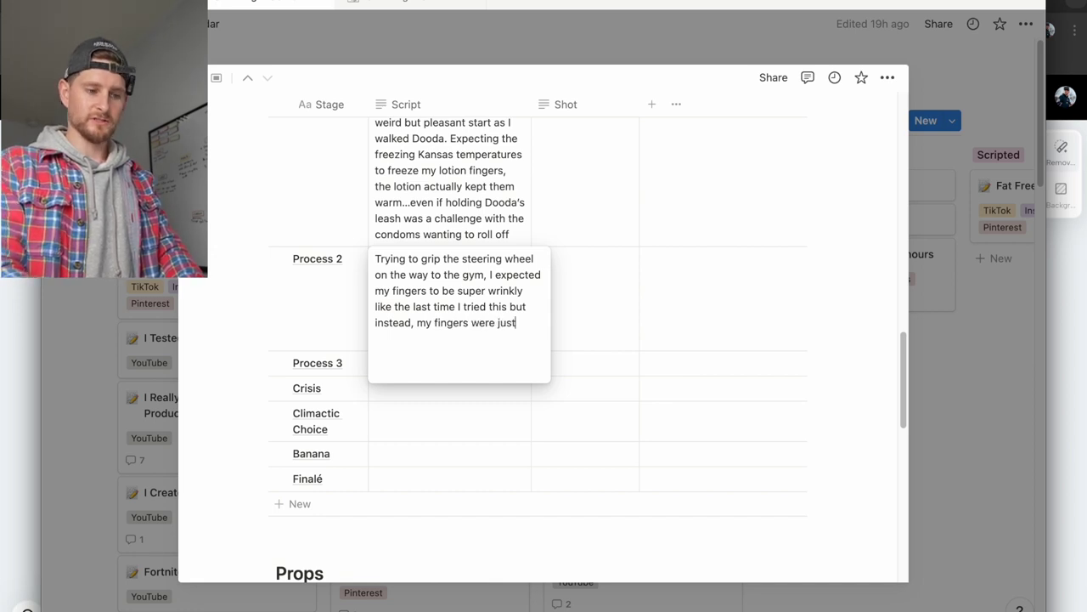
type(" slipping off anything I touched.")
key("Return")
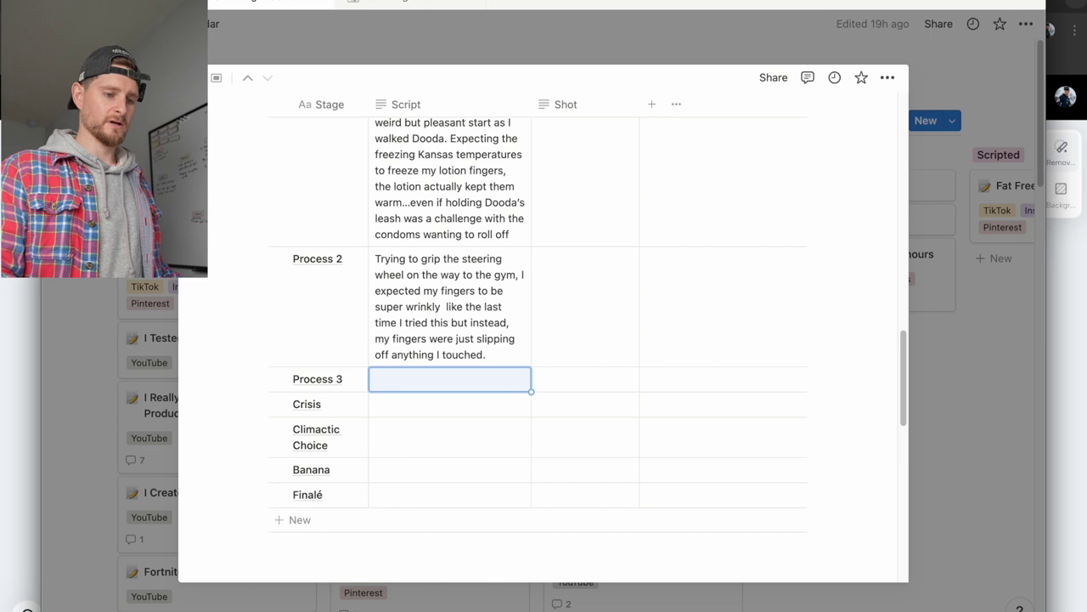
Remove the extra space between "wrinkly" and "like" in the Process 2 script
scroll(538, 340, "down", 1)
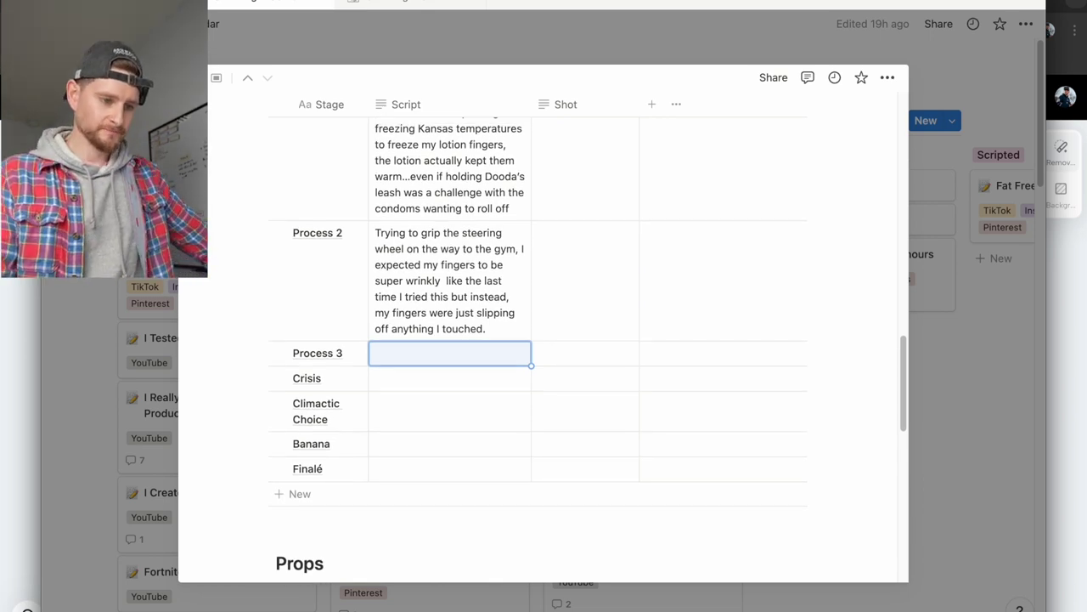
left_click(448, 283)
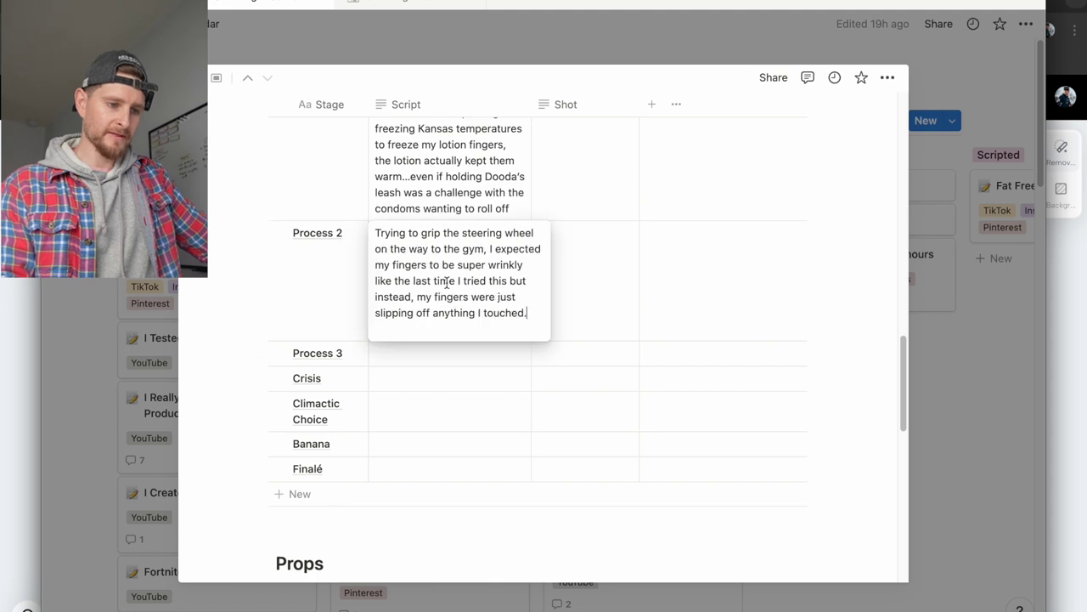
key("super+Left")
key("BackSpace")
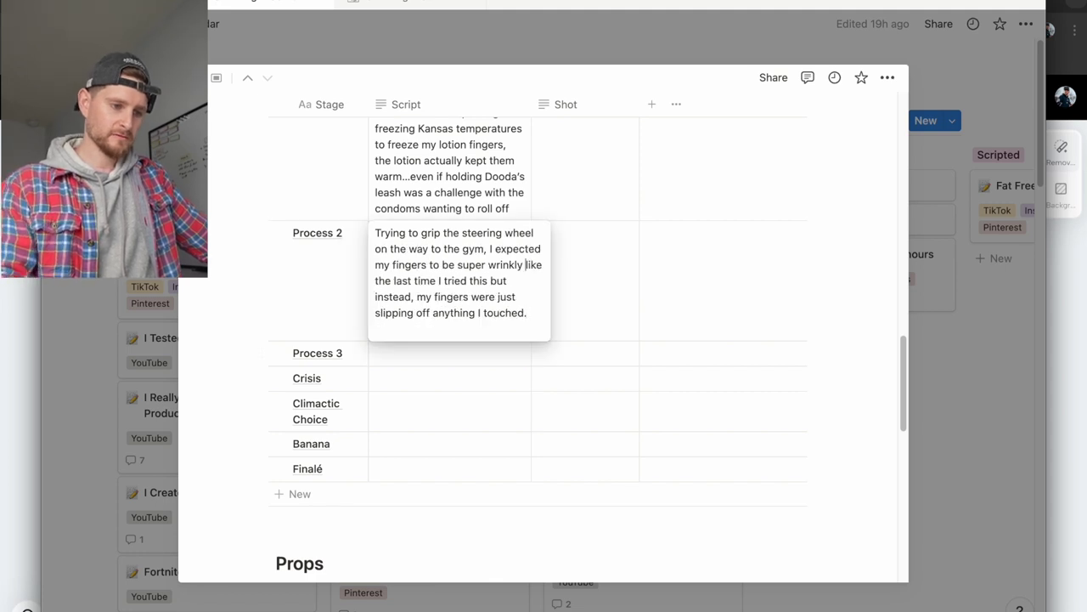
key("Escape")
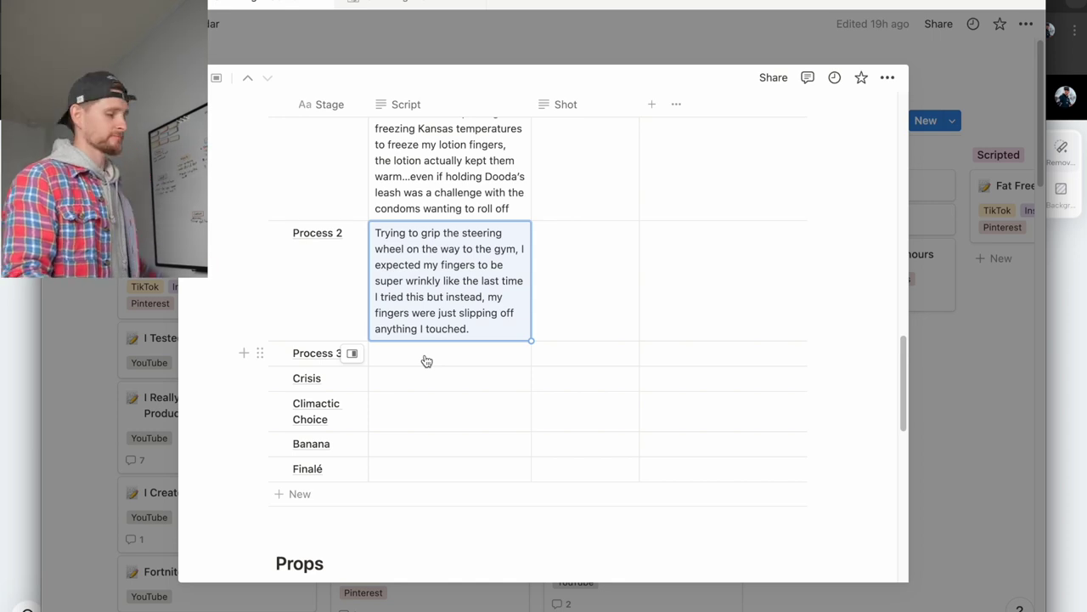
Start the Process 3 script with "I really struggled gripping the Sam Sulek"
left_click(426, 361)
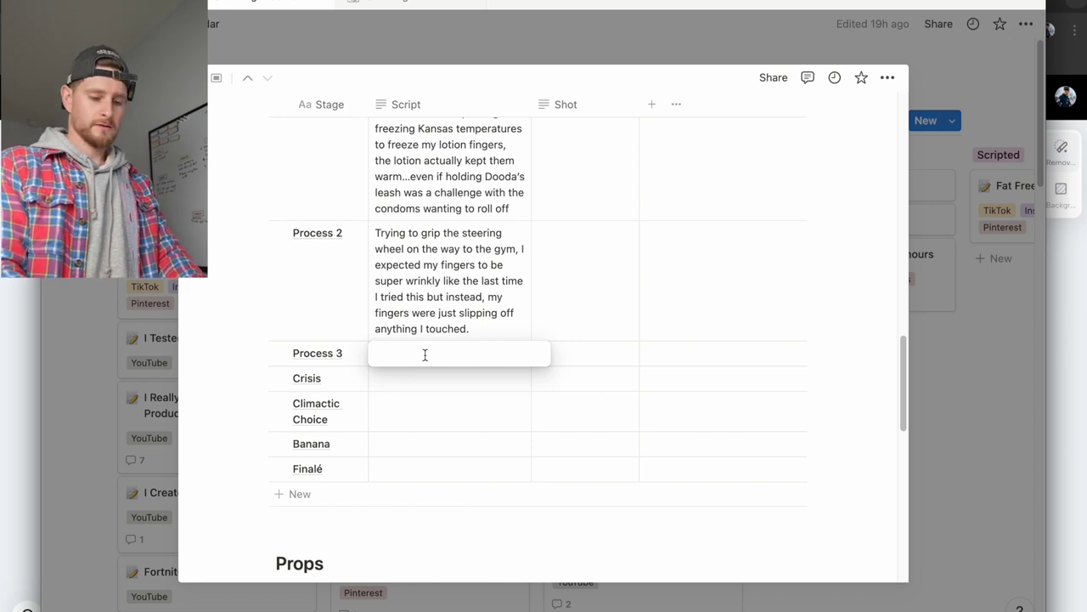
type("I")
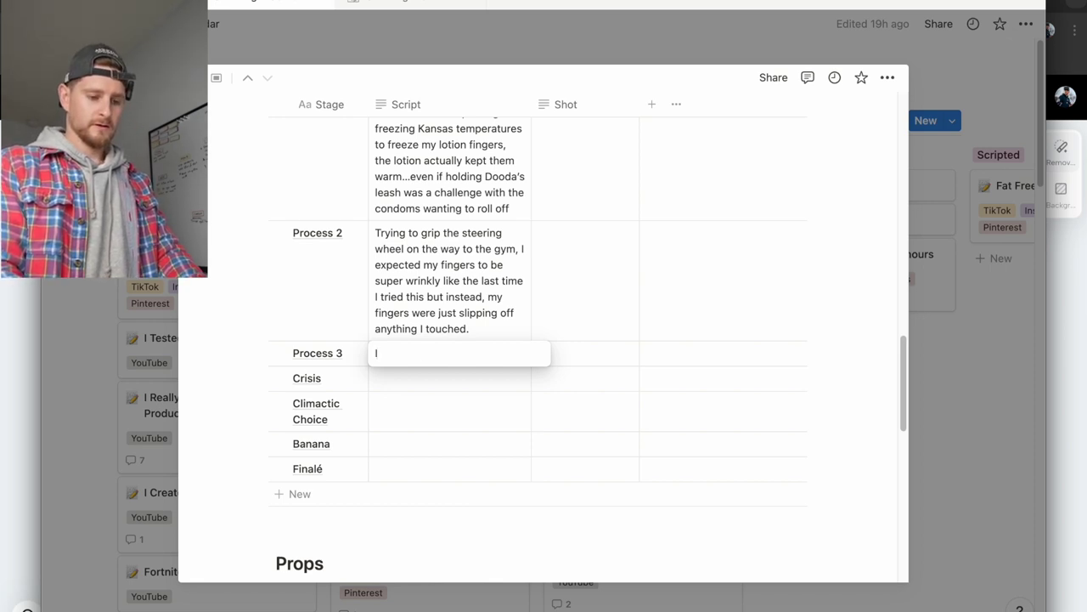
type(" really struggled")
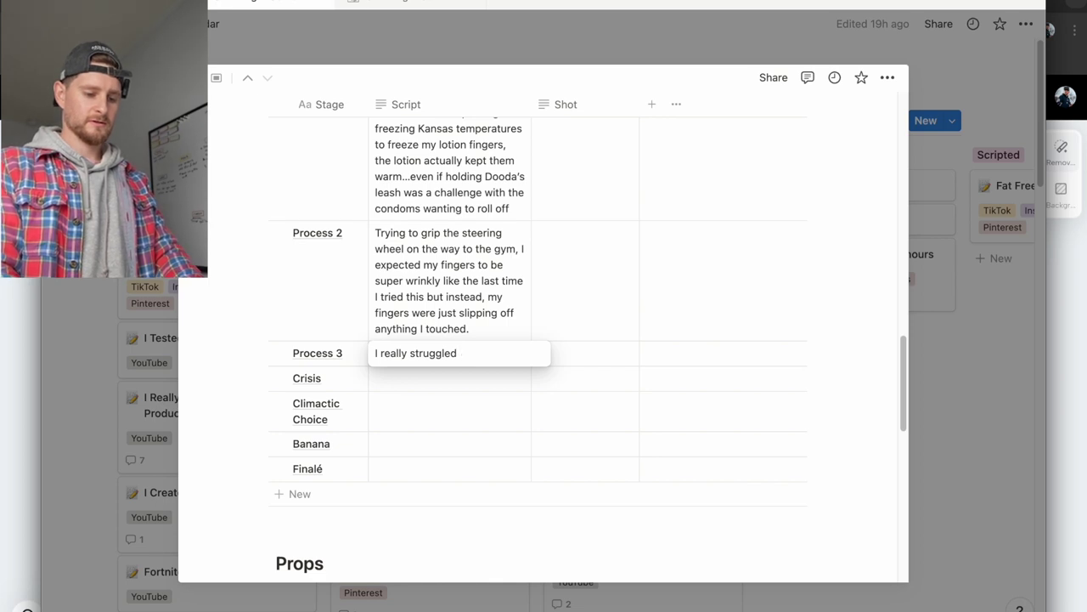
type(" grippi")
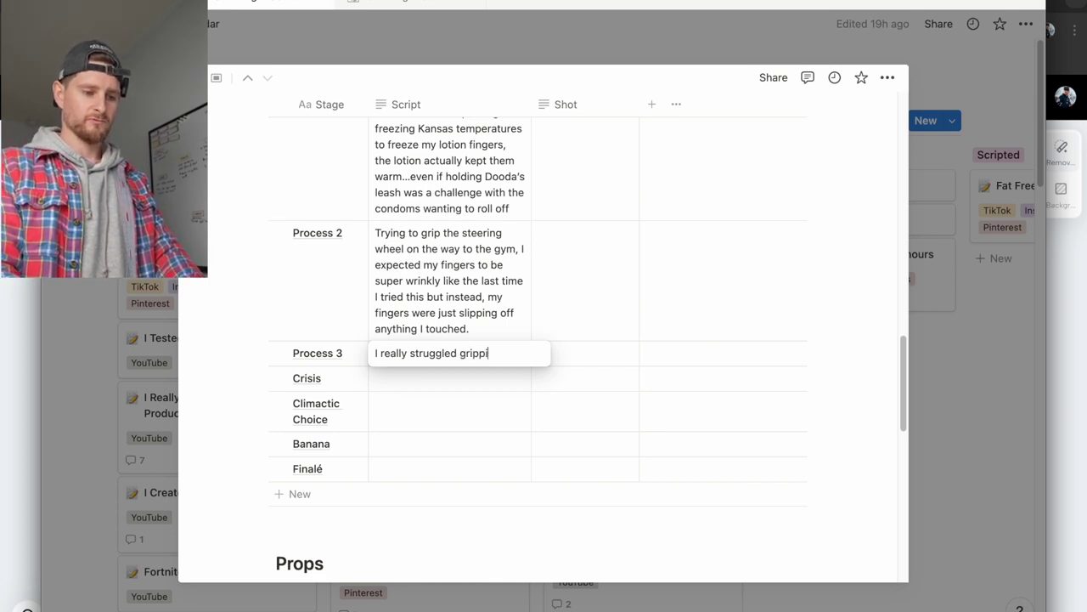
type("ng the super")
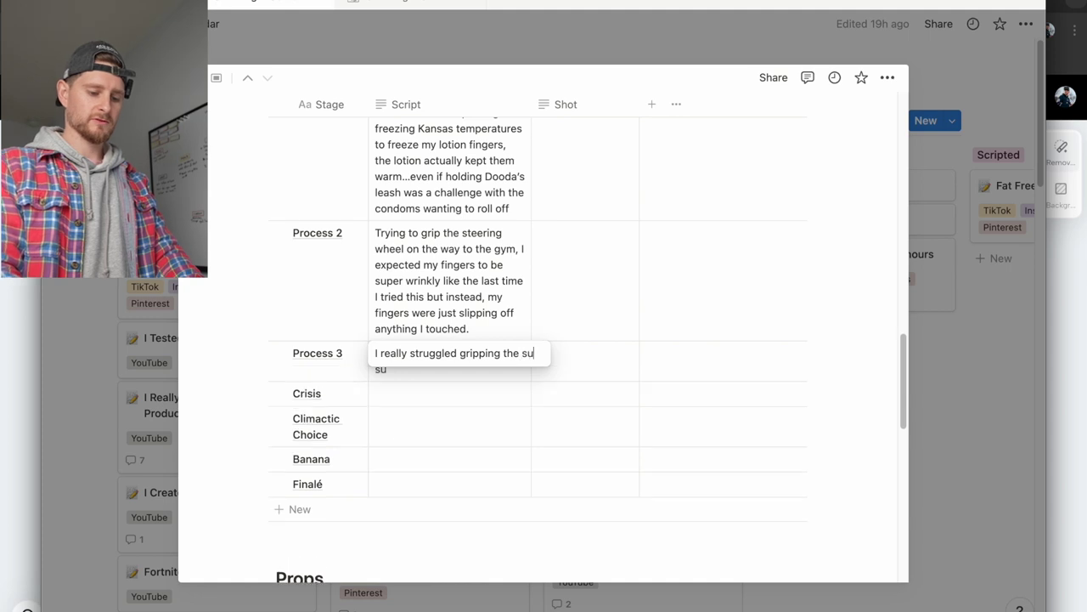
key("BackSpace")
key("BackSpace")
key("BackSpace")
key("BackSpace")
key("BackSpace")
key("BackSpace")
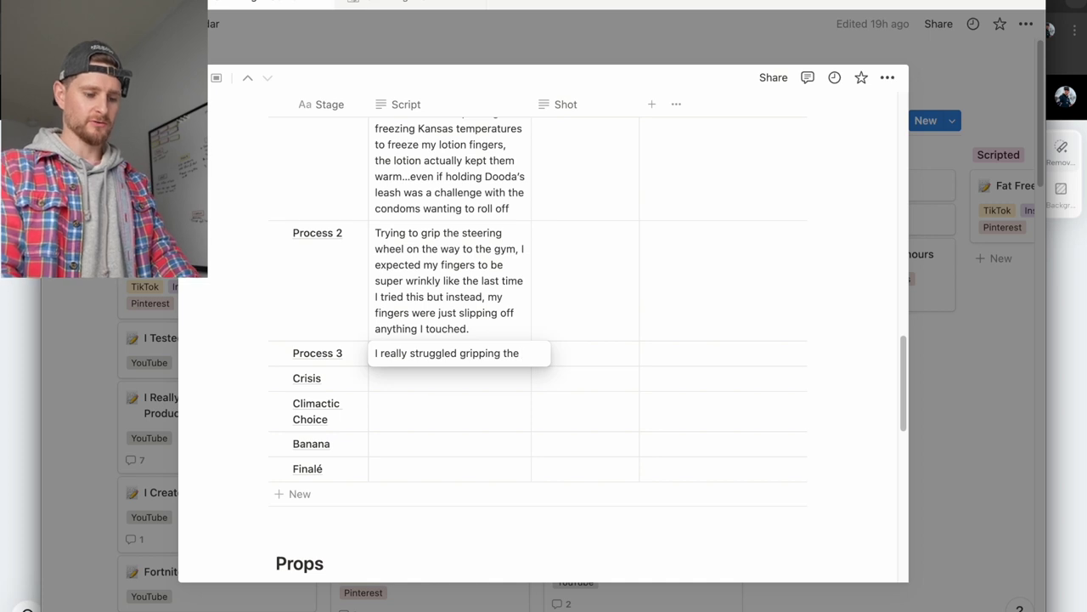
type("Sam Sulek")
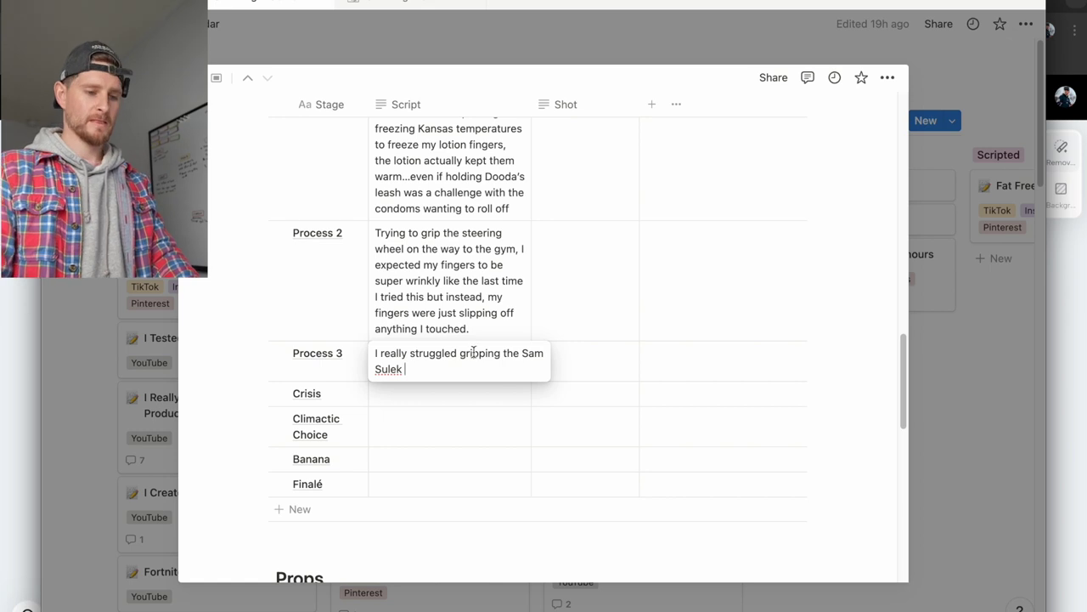
Rewrite the Process 3 script's opening to "Even thought I'm way stronger than Sam Sulek,"
left_click_drag(502, 354, 420, 358)
key("BackSpace")
key("super+shift+Left")
key("BackSpace")
type("Even")
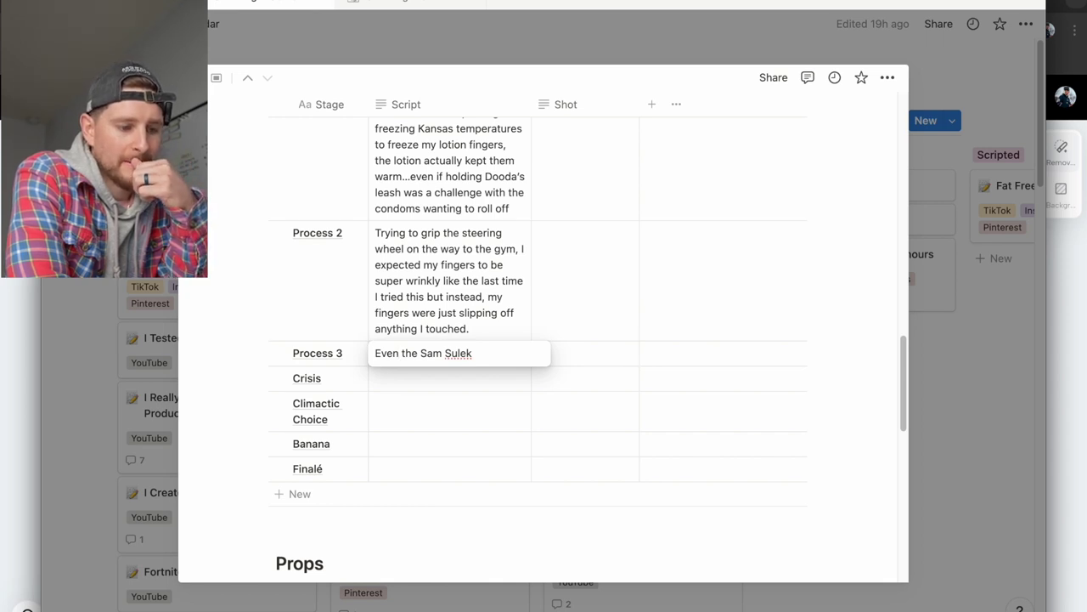
type("thought I")
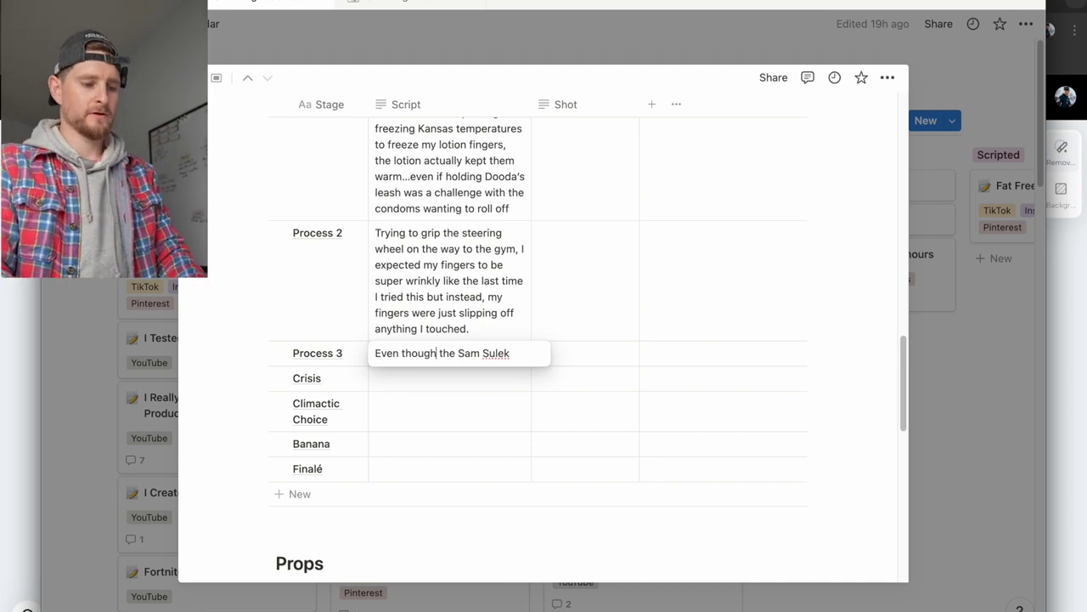
type("'m way")
key("Delete")
key("Delete")
key("Delete")
key("Delete")
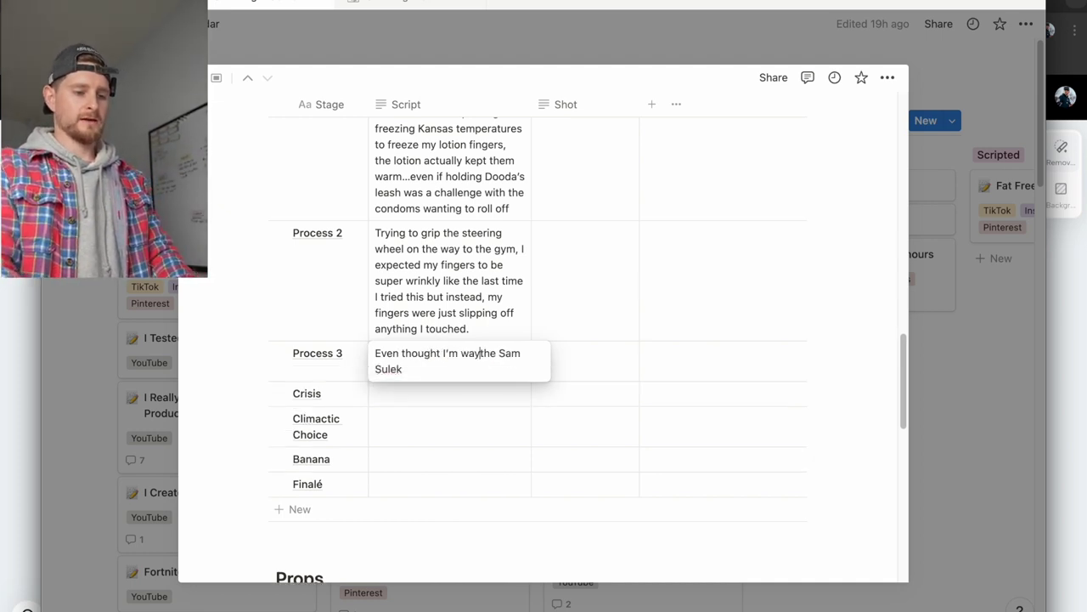
type("stronger than")
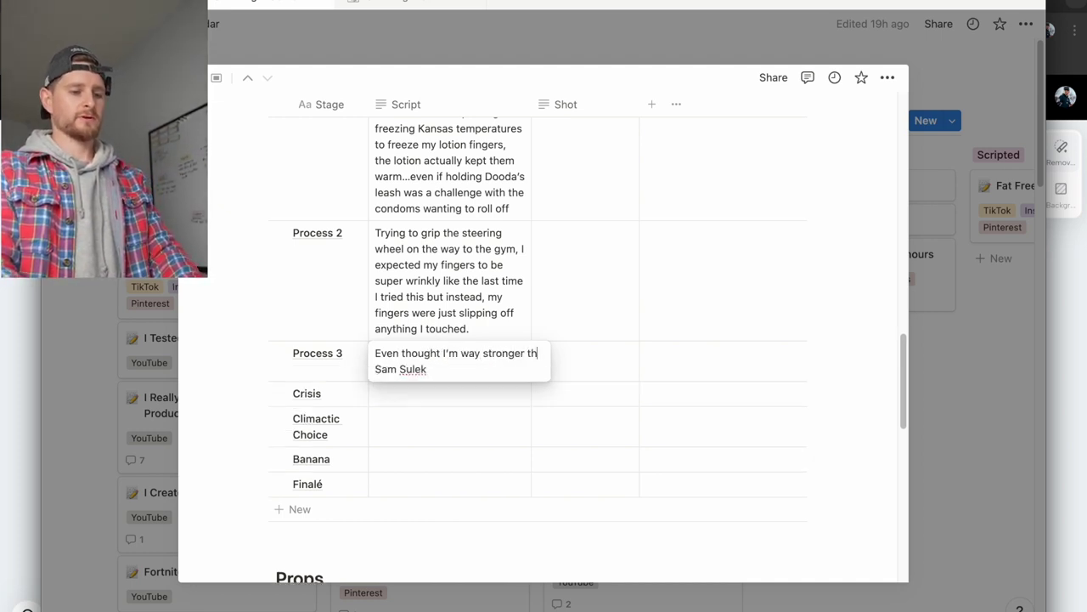
key("End")
key("BackSpace")
type(",")
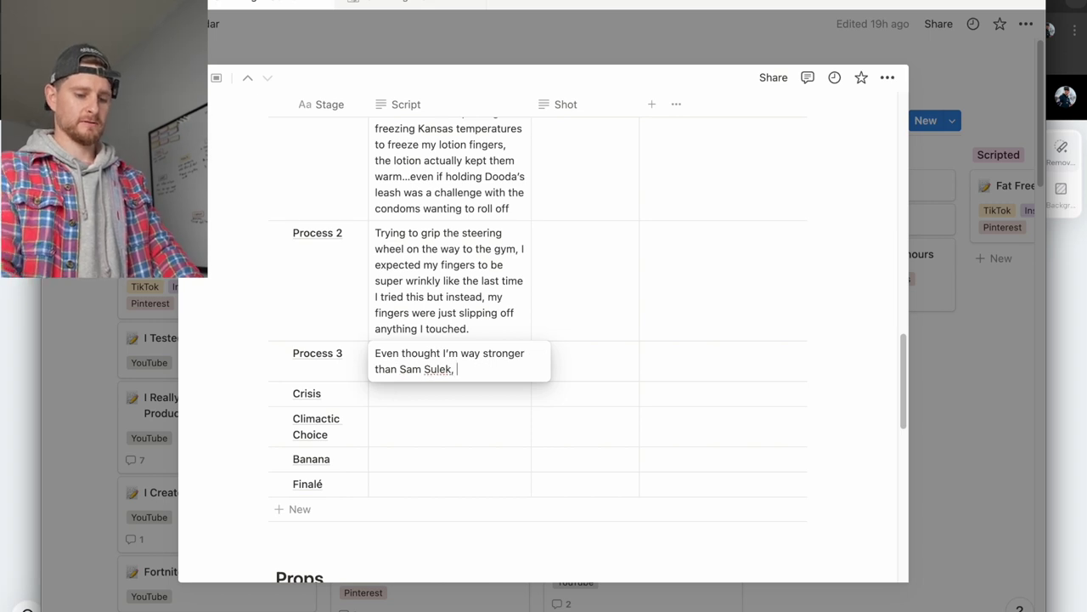
Continue the Process 3 script with "I couldn't get a decent grip and the one time I did get a decent grip,"
type(" I couldn")
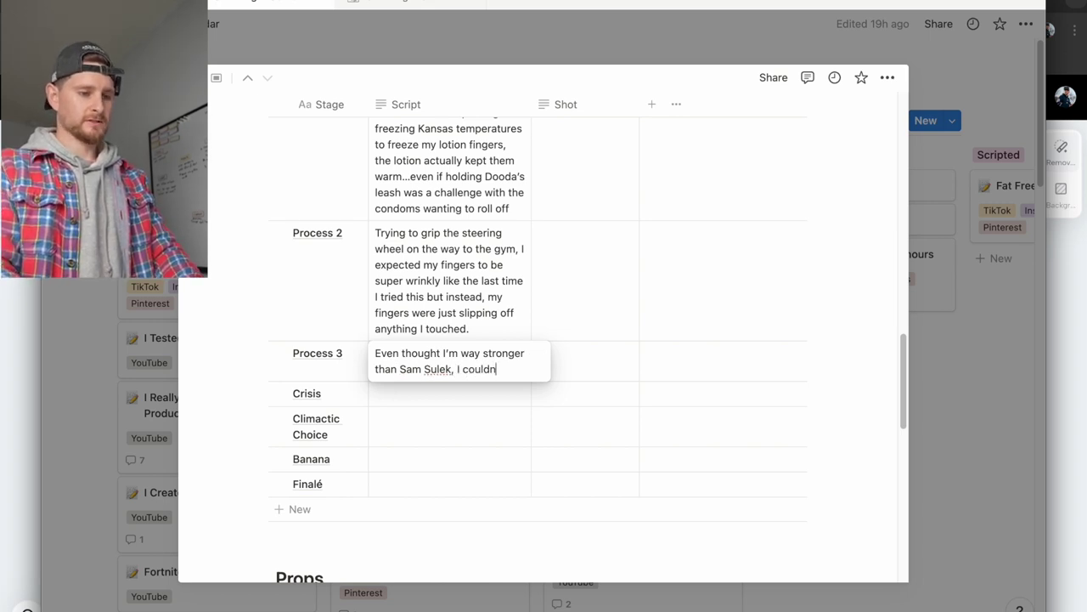
type("'t get a dece")
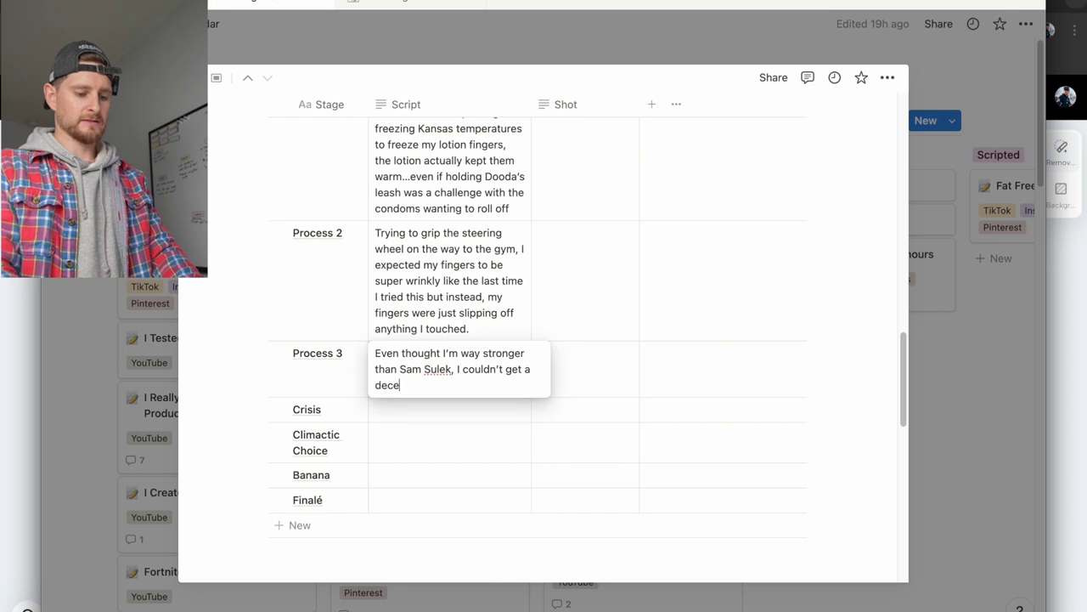
type("nt grip an")
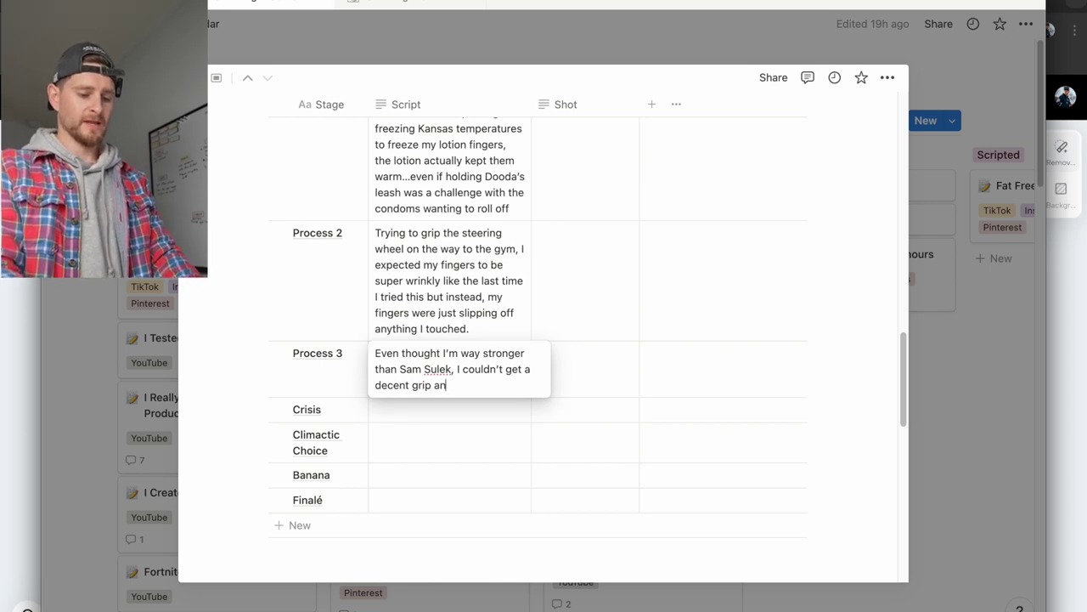
type("d the one time I")
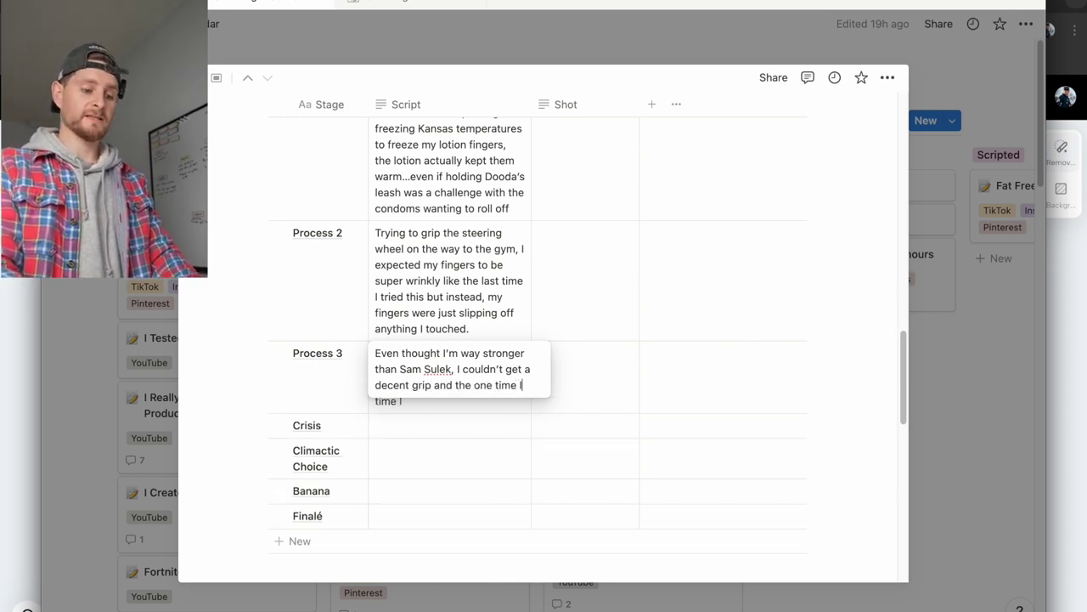
type(" did get a ")
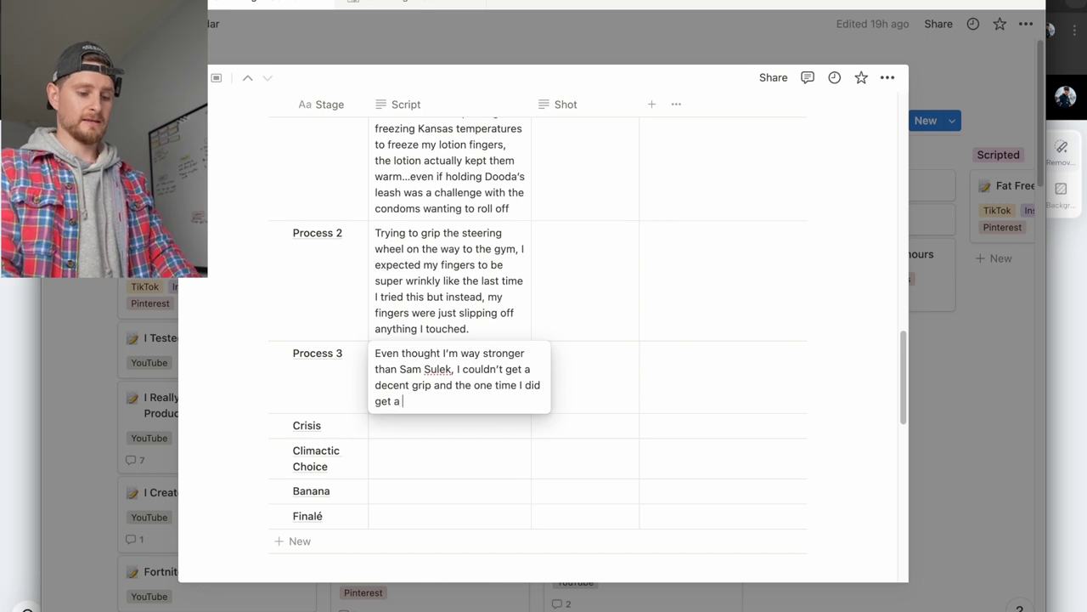
type("decent grip,")
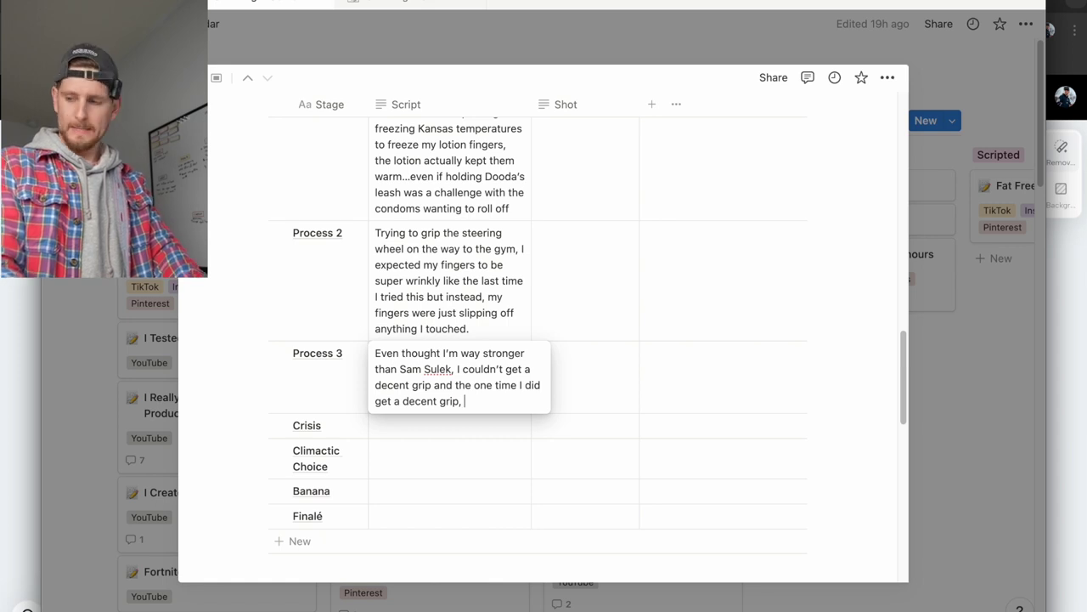
Finish the Process 3 script sentence with "my condom ripped"
type("my")
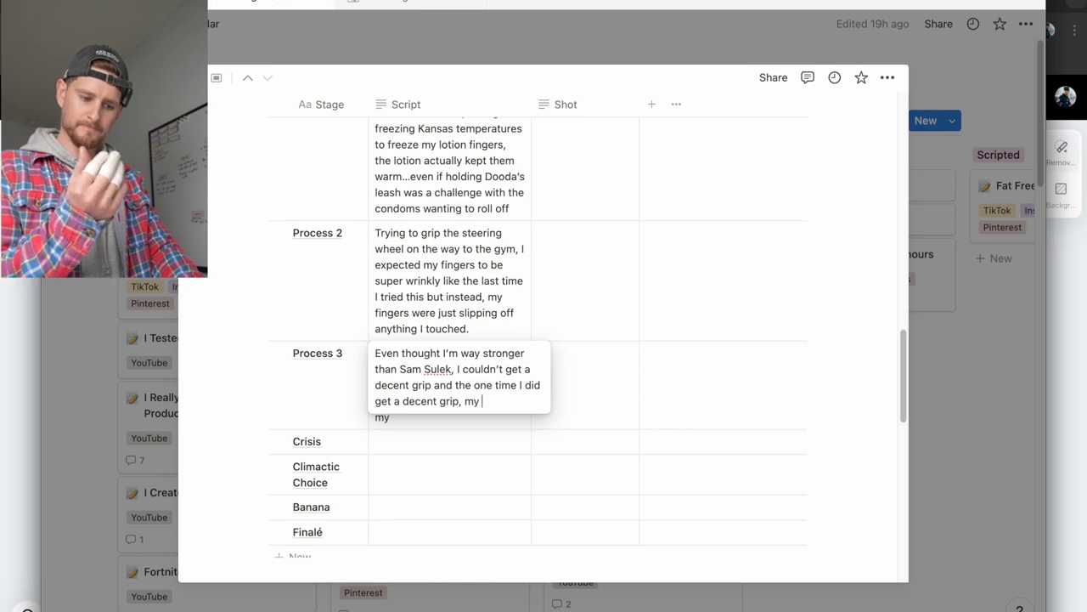
type("condom wri")
key("BackSpace")
key("BackSpace")
key("BackSpace")
type("ripped")
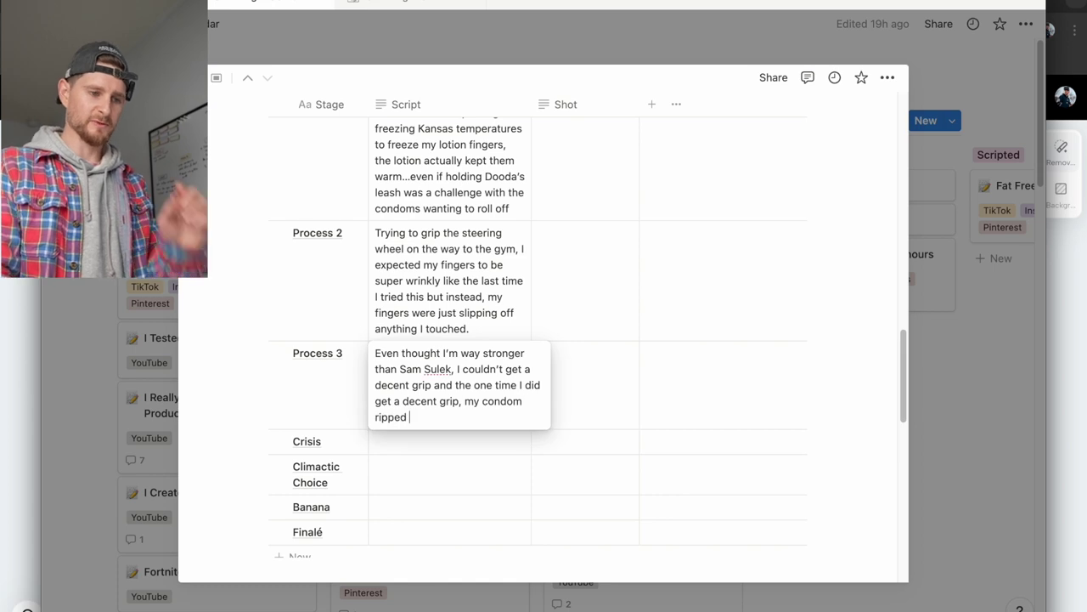
key("Escape")
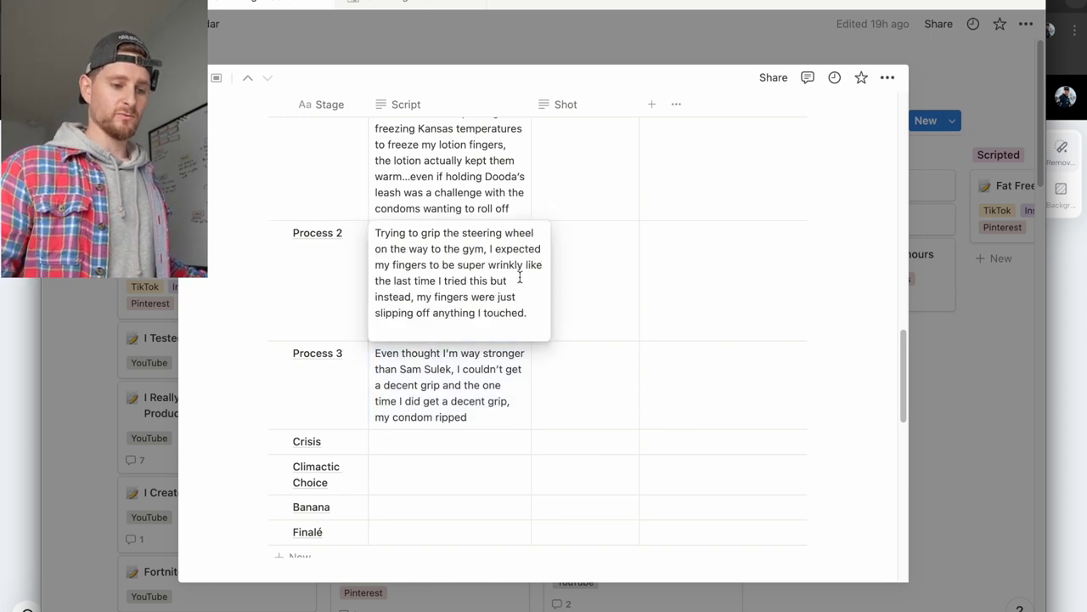
key("Escape")
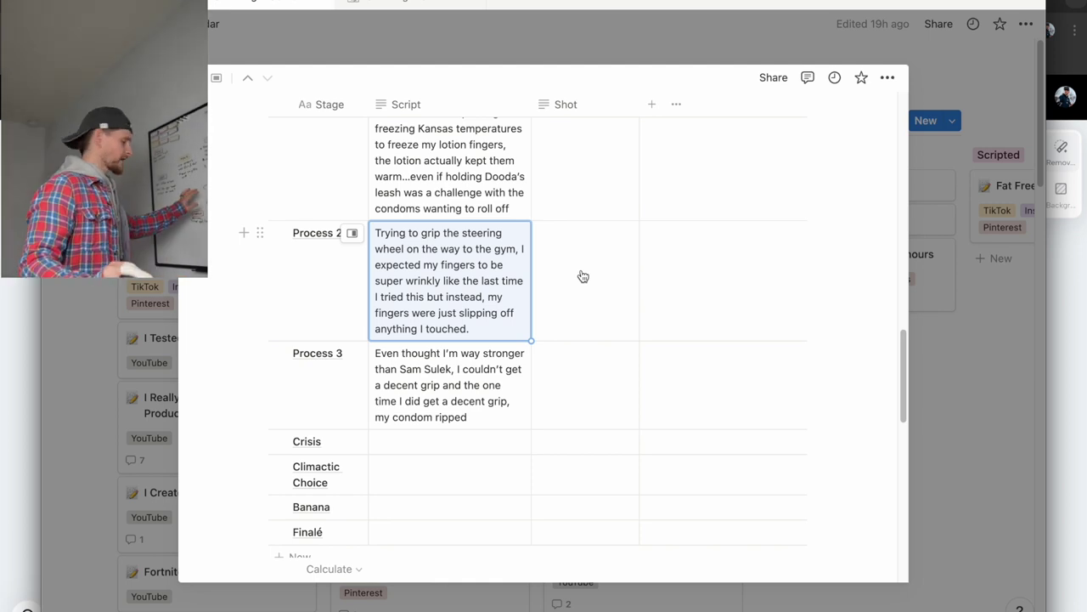
Correct "thought" to "though" in the opening of the Process 3 script
scroll(583, 276, "up", 10)
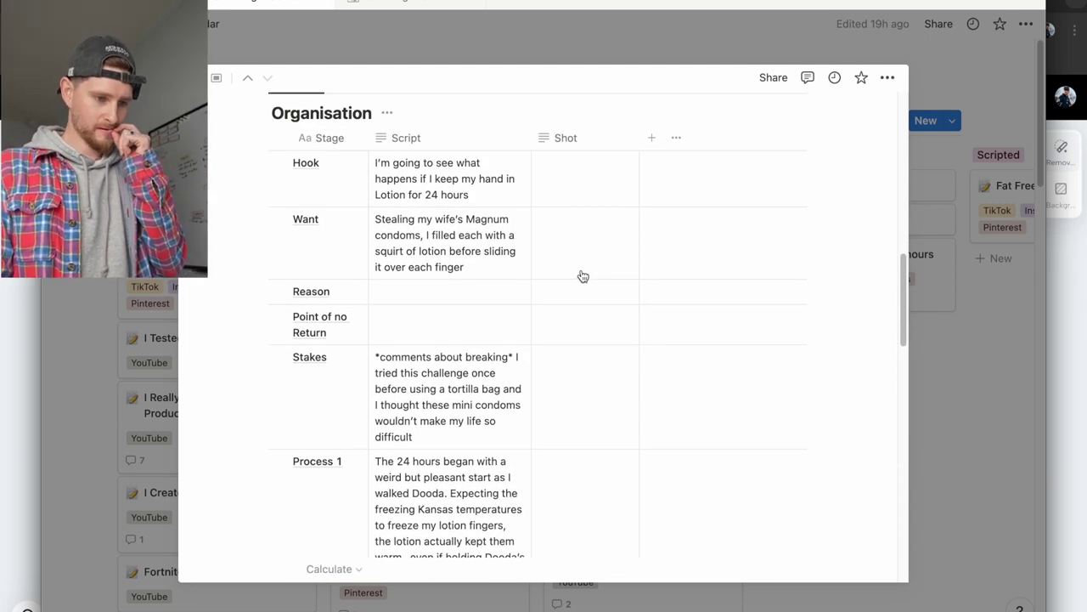
scroll(583, 276, "down", 2)
scroll(583, 276, "down", 6)
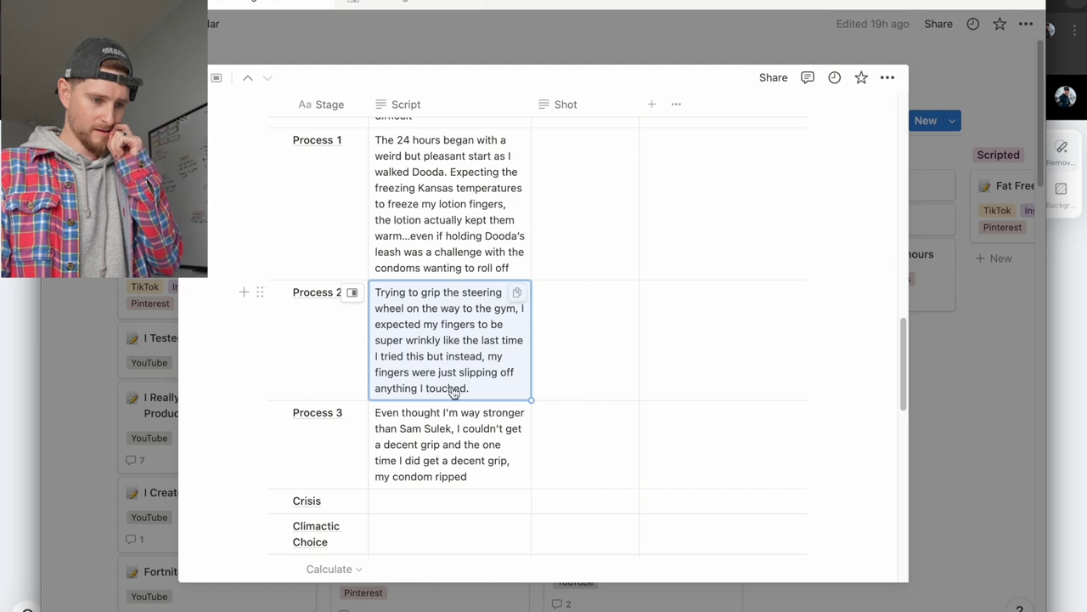
left_click(445, 414)
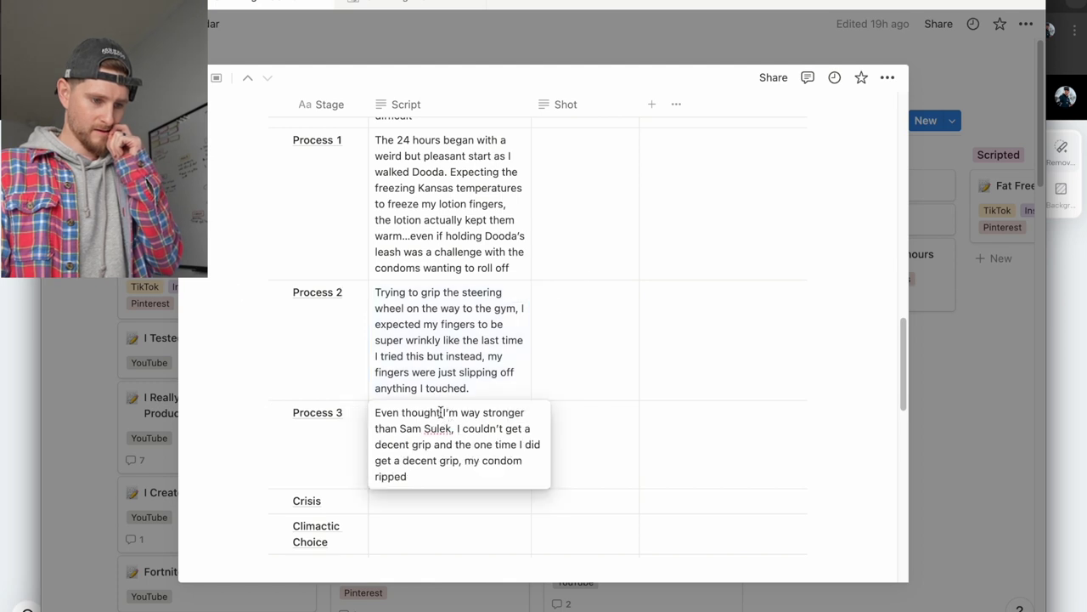
key("Escape")
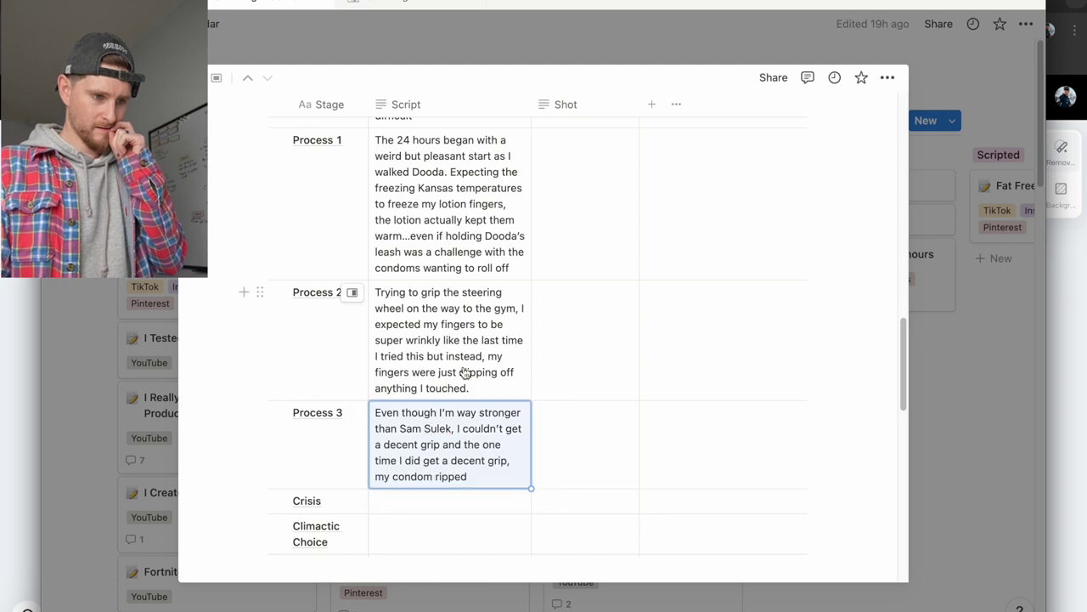
scroll(465, 374, "up", 1)
scroll(466, 374, "down", 1)
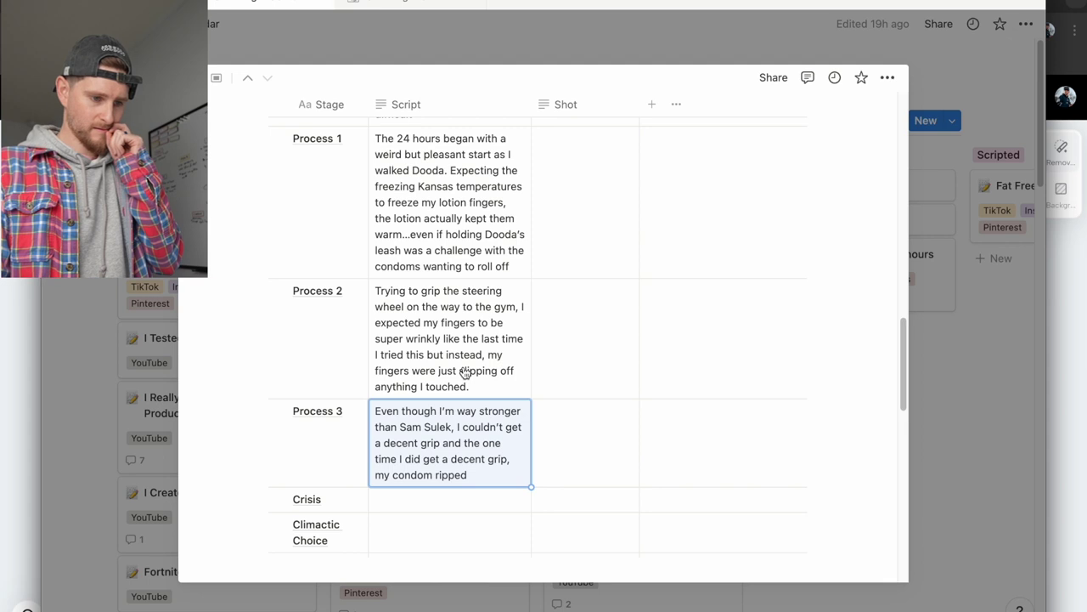
Add "And to make things even better, I accidentally wore Crocs to the gym like a virgin" to the end of the Process 2 script
left_click(421, 413)
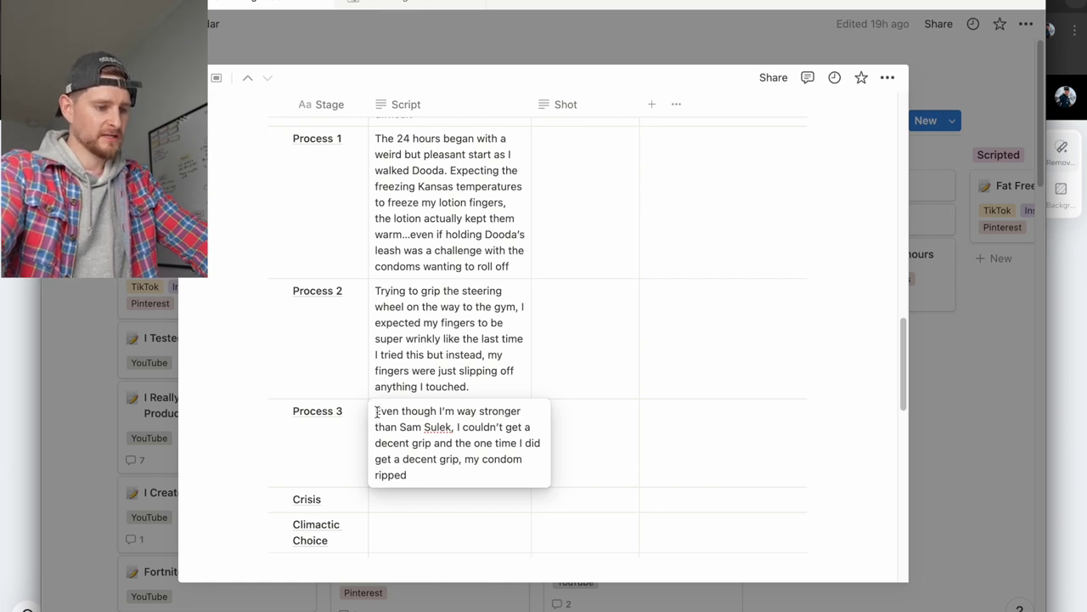
left_click(499, 382)
left_click(498, 387)
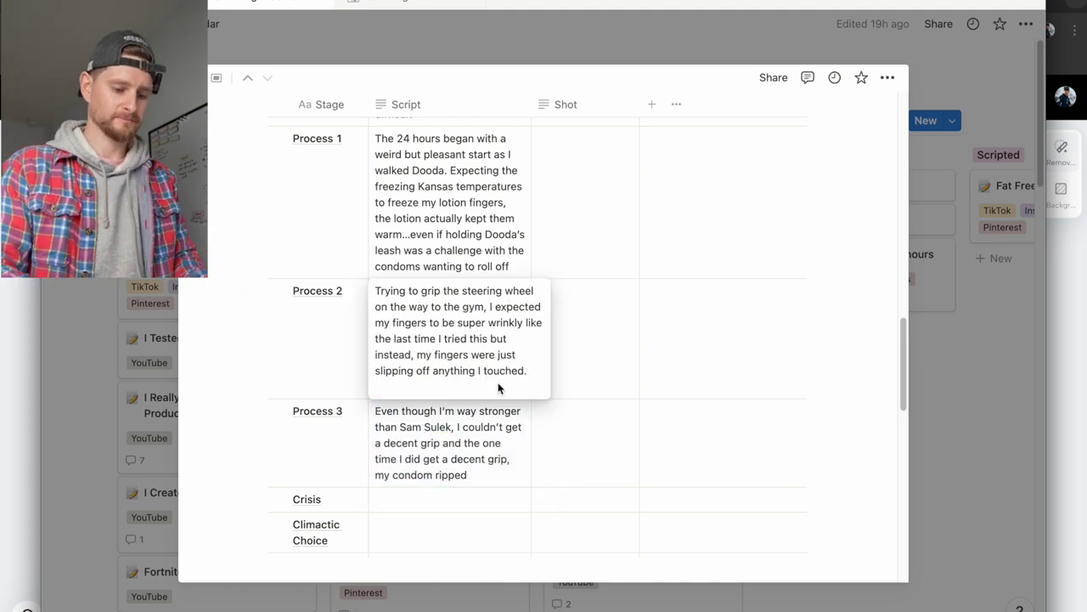
type("And to make")
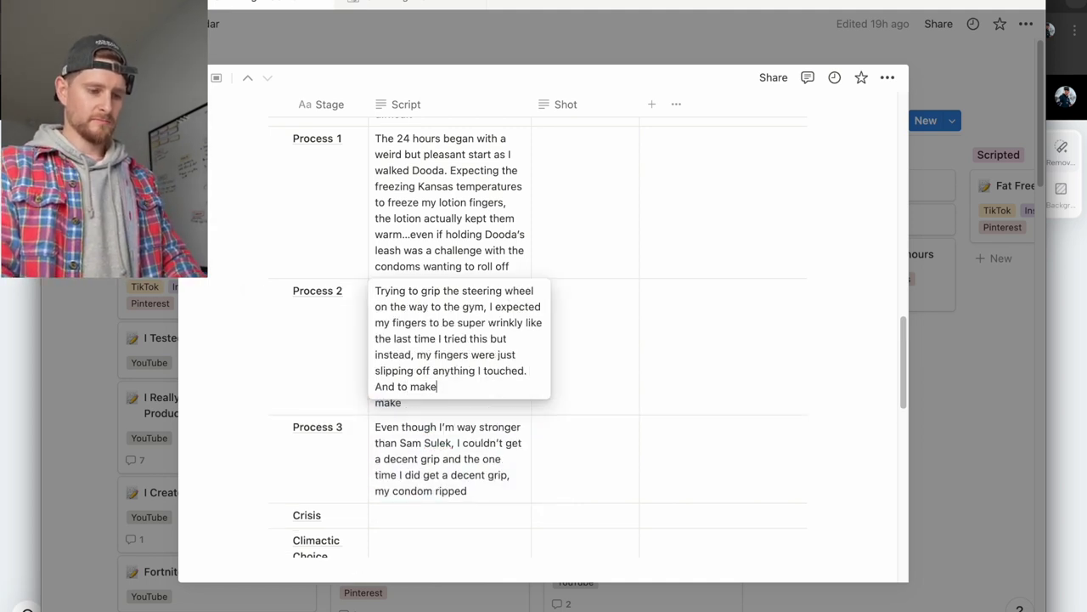
type(" things e")
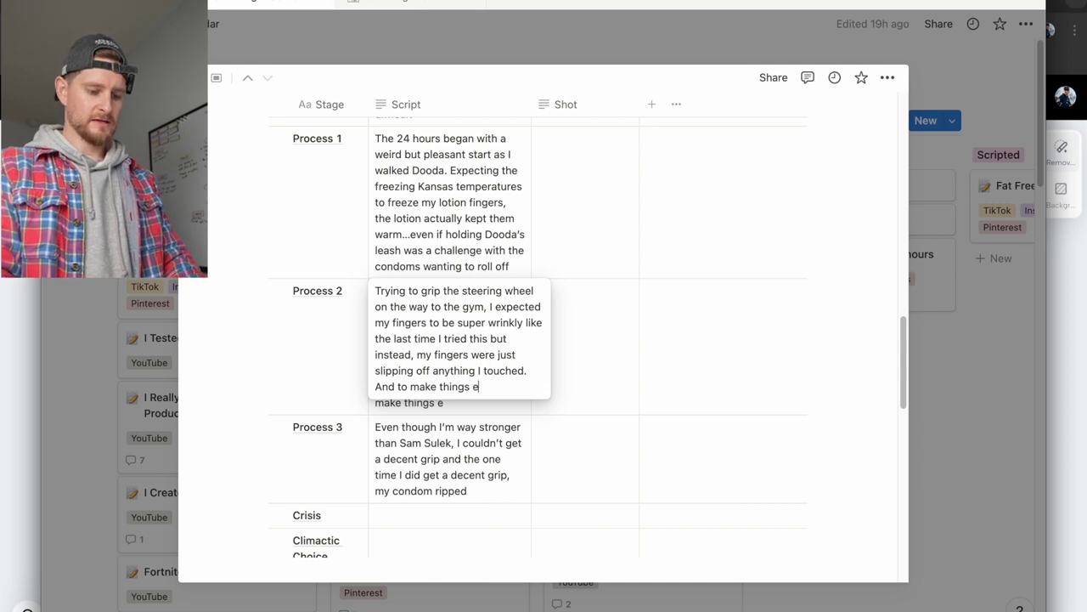
type("ven better, I acci")
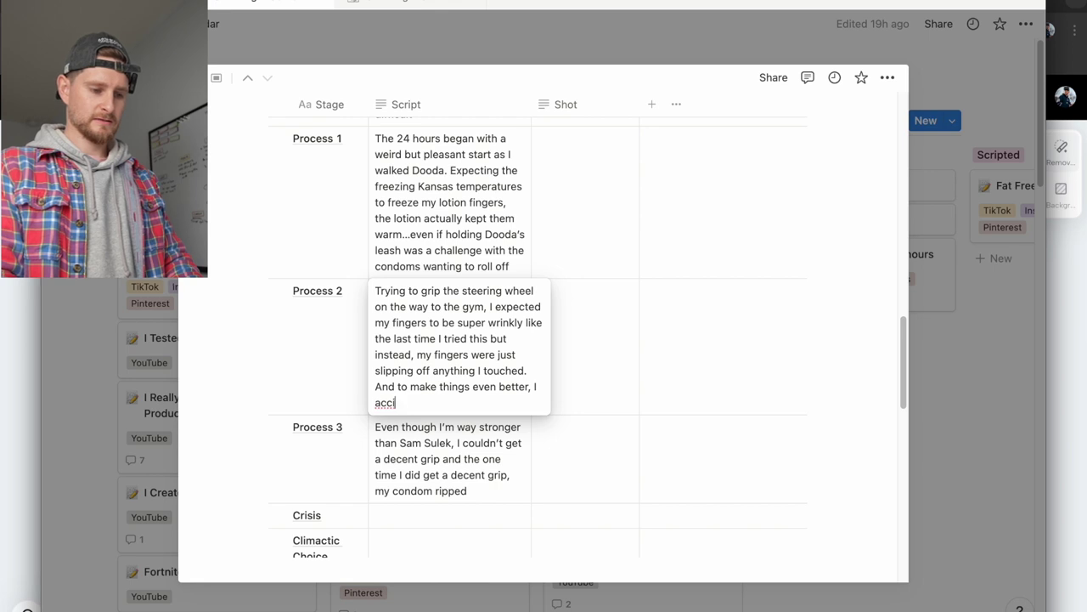
type("dentally")
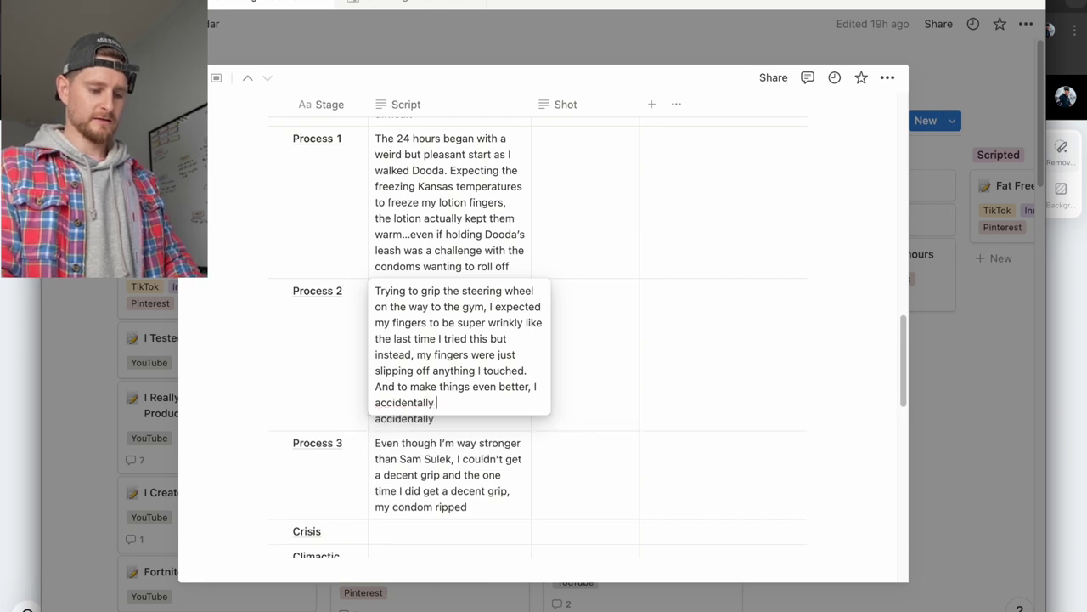
type(" wore Crocs to")
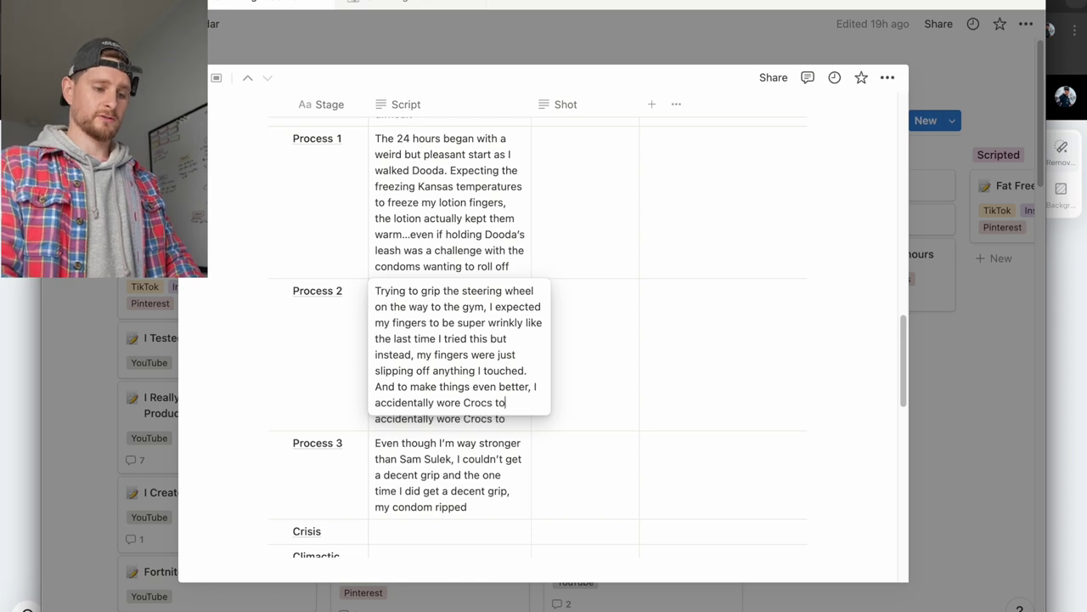
type(" the gym like ")
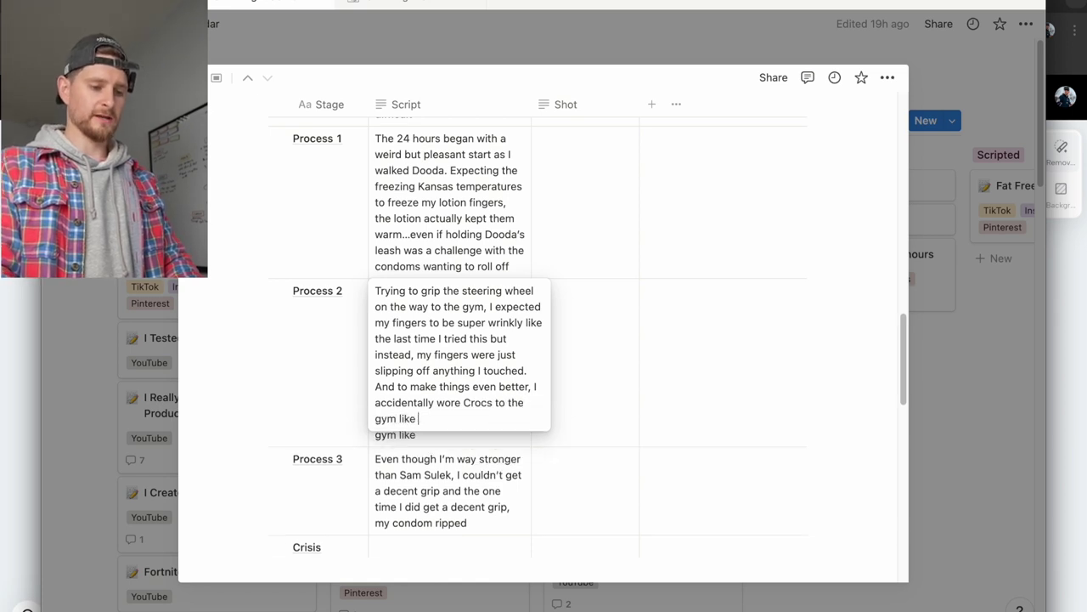
type("a virgin")
left_click(450, 491)
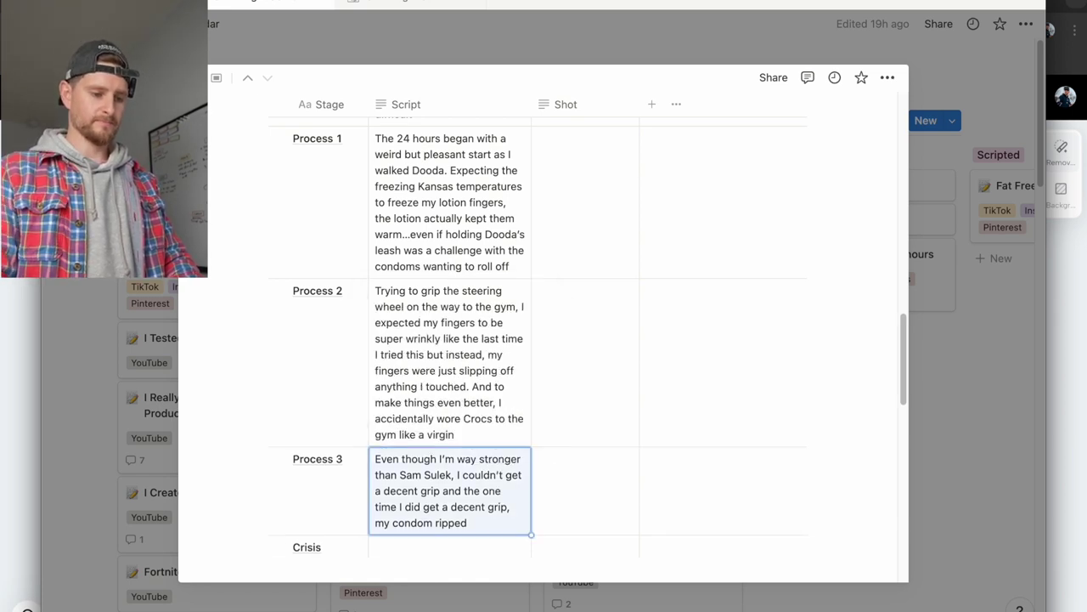
scroll(455, 299, "down", 5)
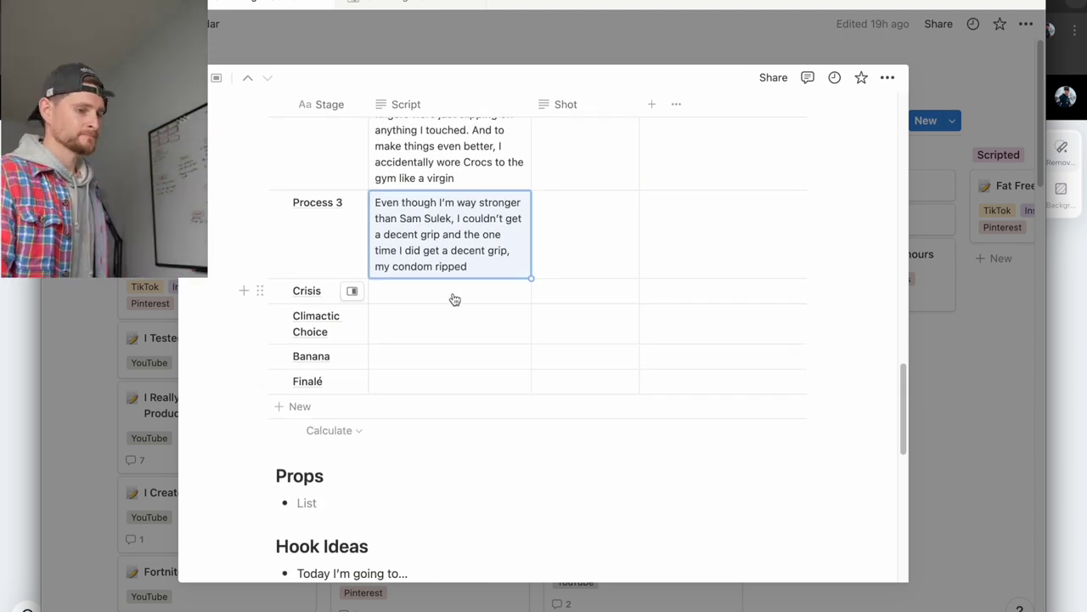
left_click(453, 294)
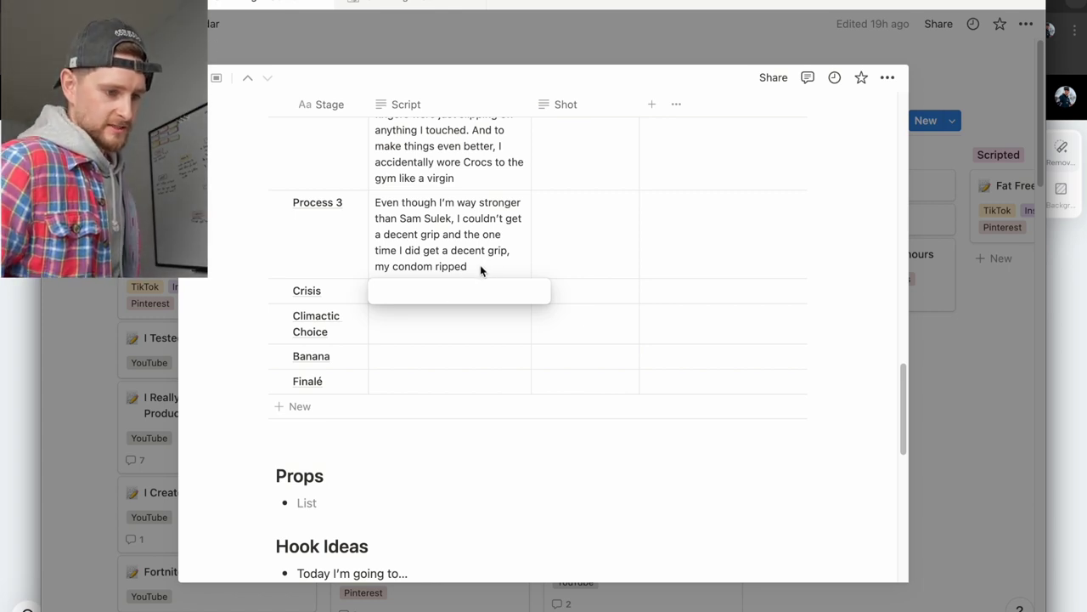
key("Escape")
left_click(434, 325)
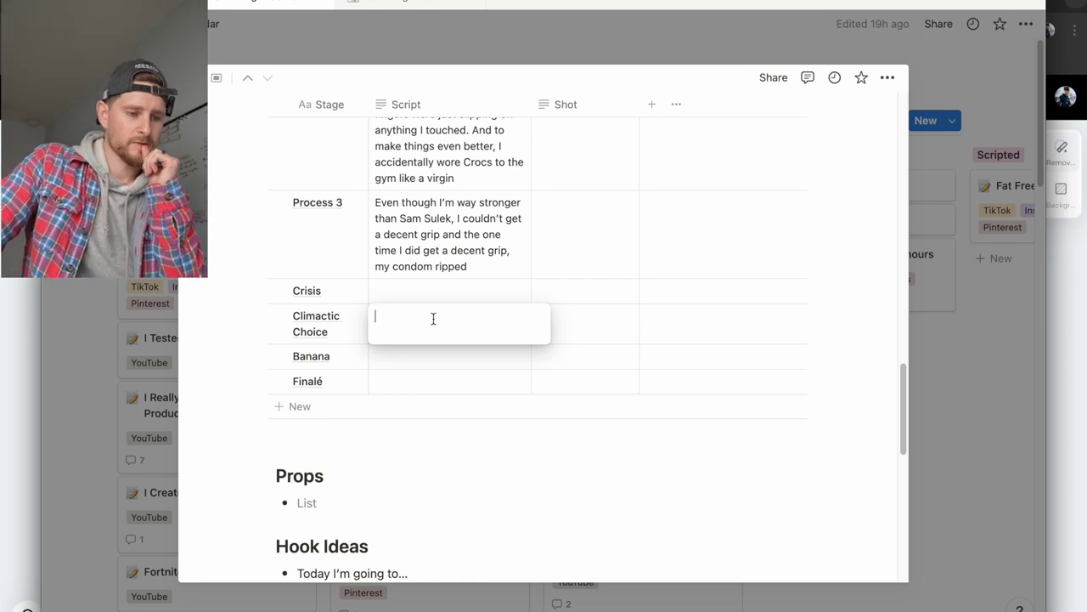
key("Escape")
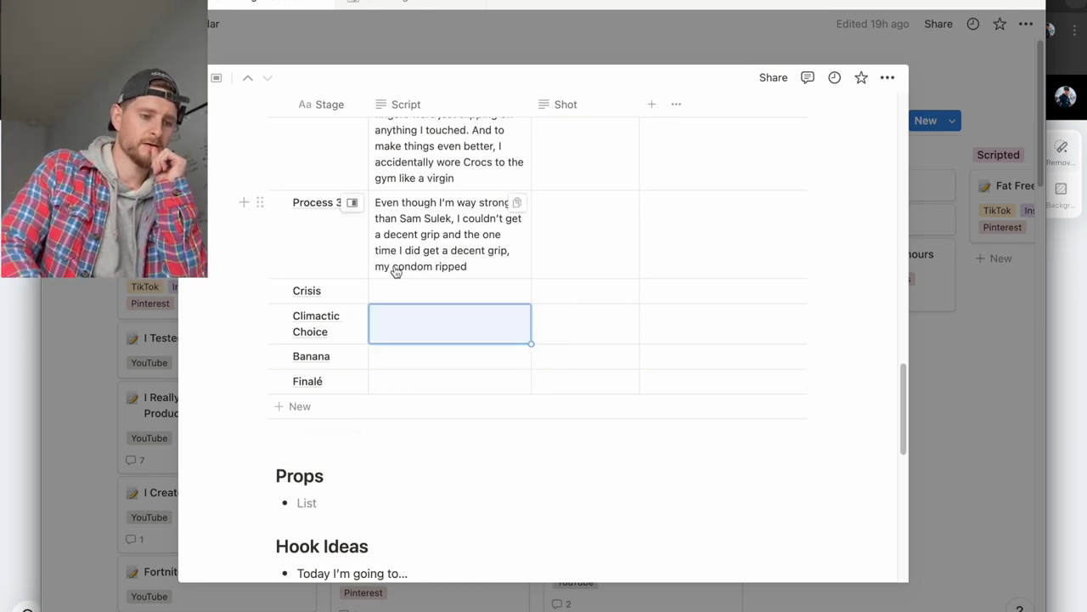
Insert "finger" before "condom ripped" in the Process 3 script
left_click(391, 269)
left_click(483, 251)
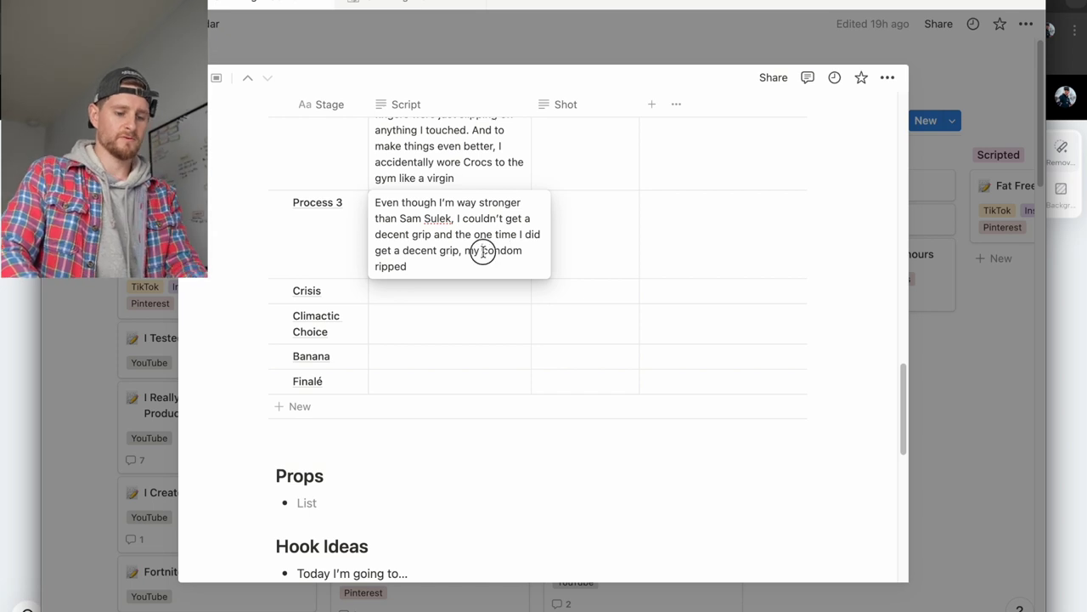
type("finger")
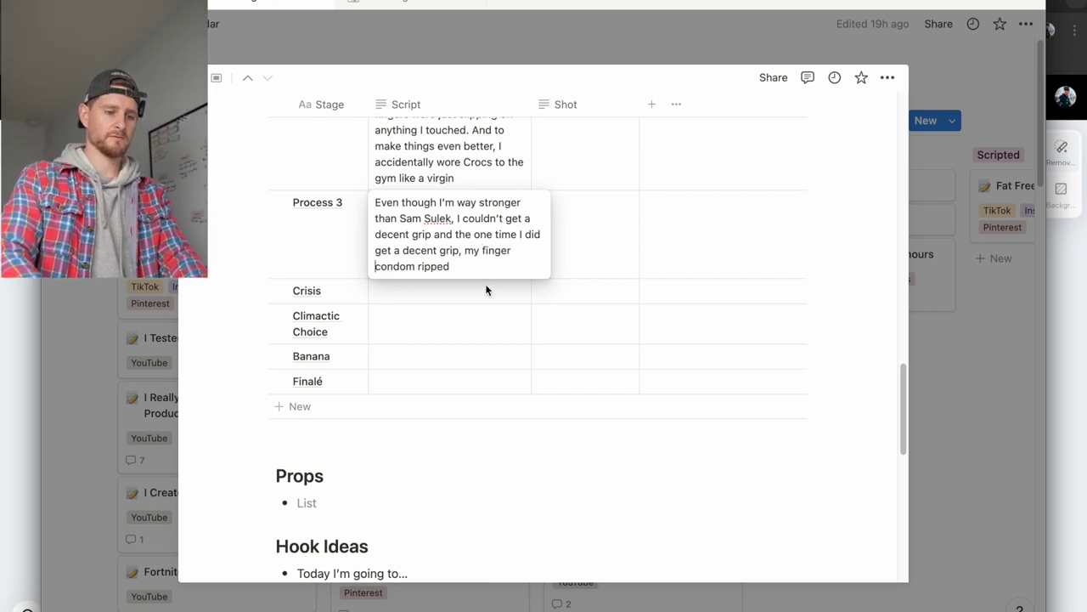
Begin the Climactic Choice script with "I thought it was time to give up both the challenge and the workout"
key("Escape")
left_click(434, 324)
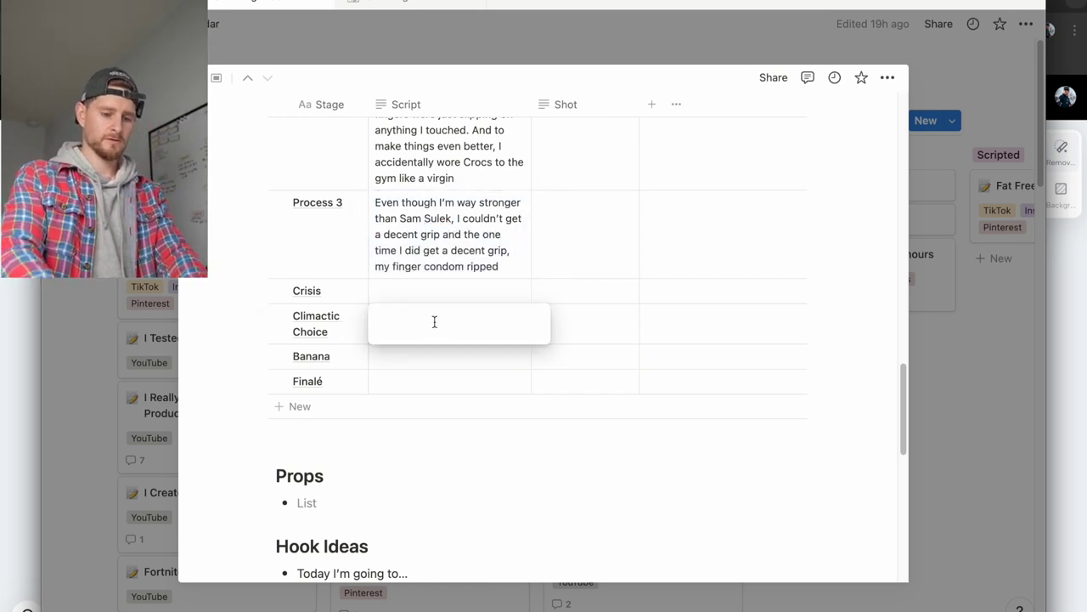
type("I")
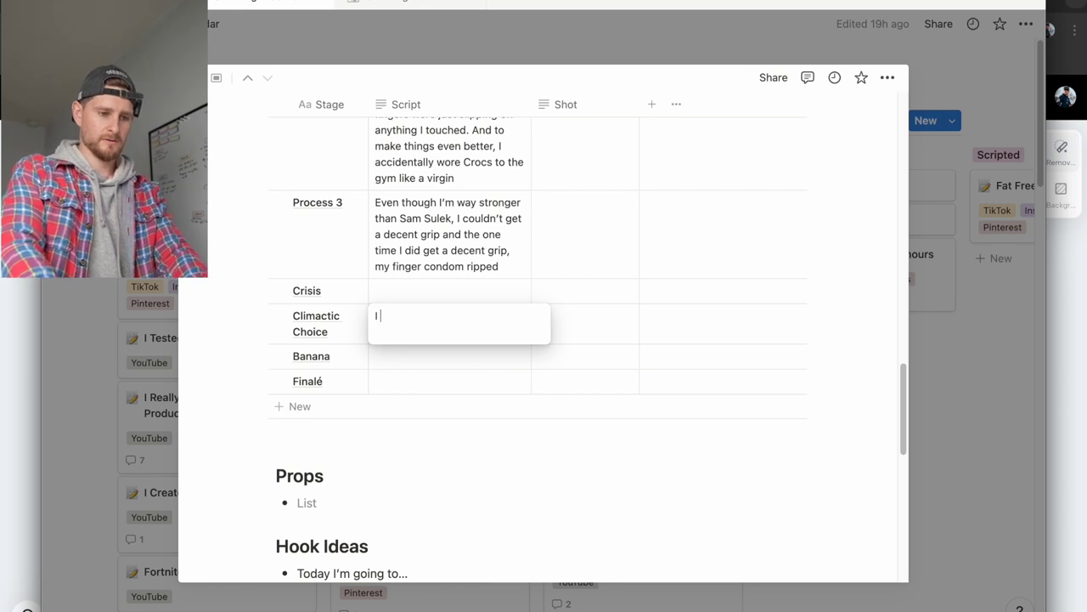
key("BackSpace")
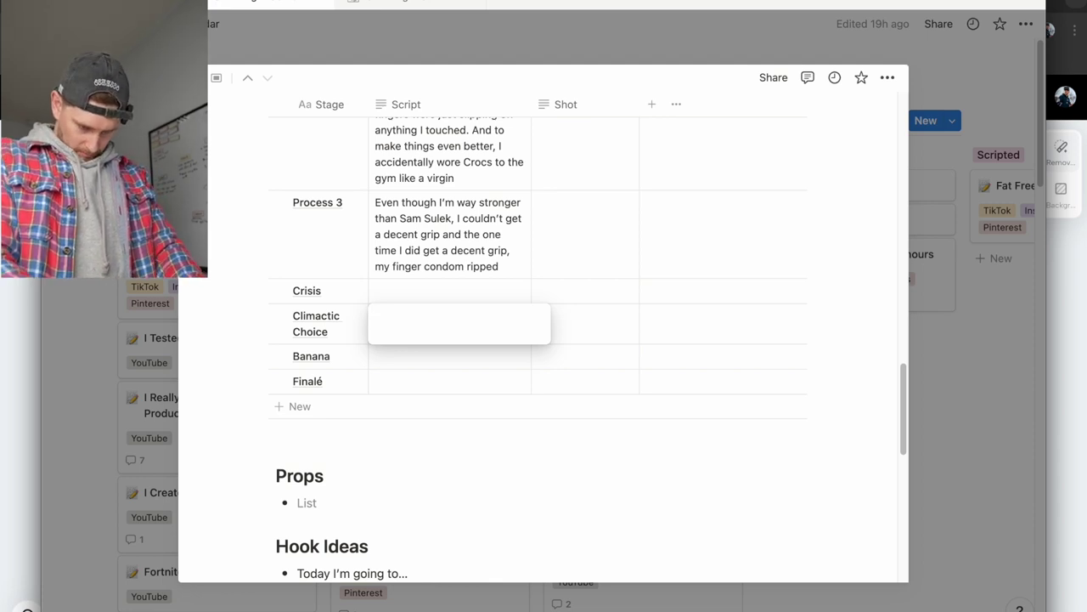
type("I")
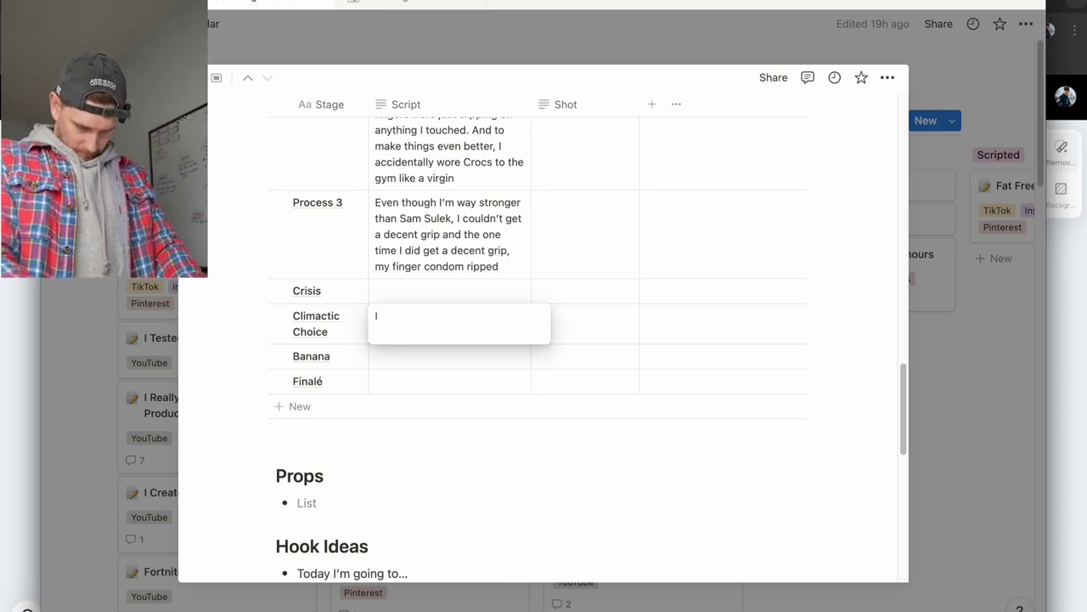
type(" th")
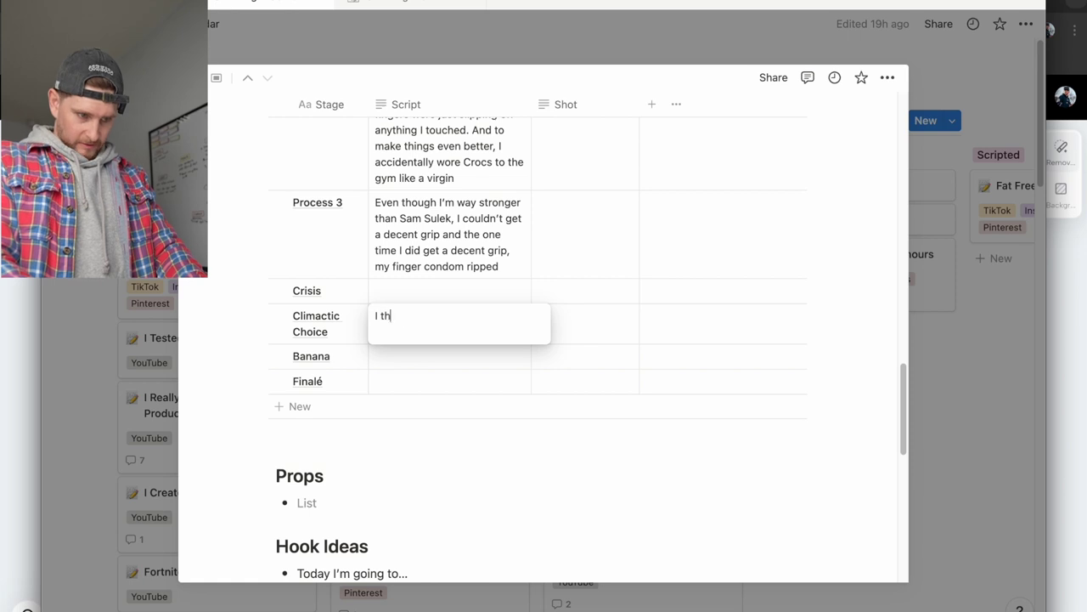
type("ought it was time")
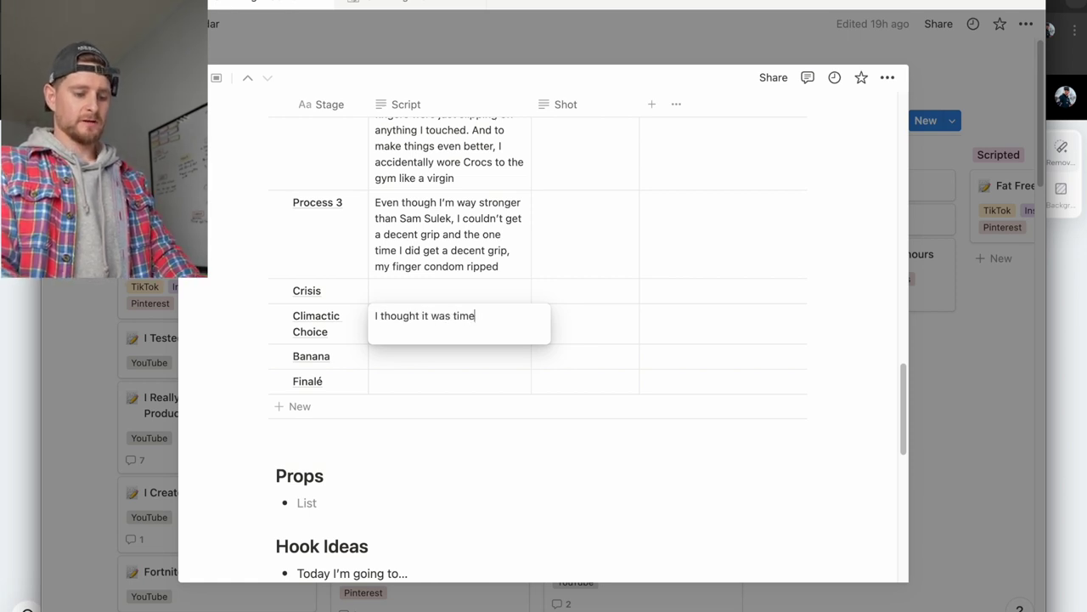
type(" to give up both")
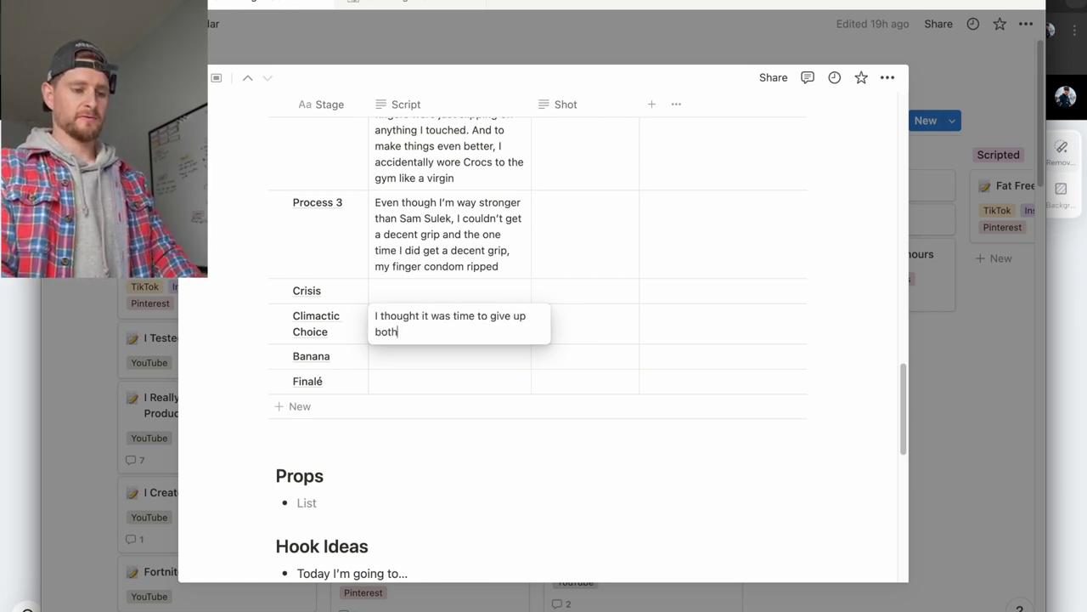
type(" the challenge and t")
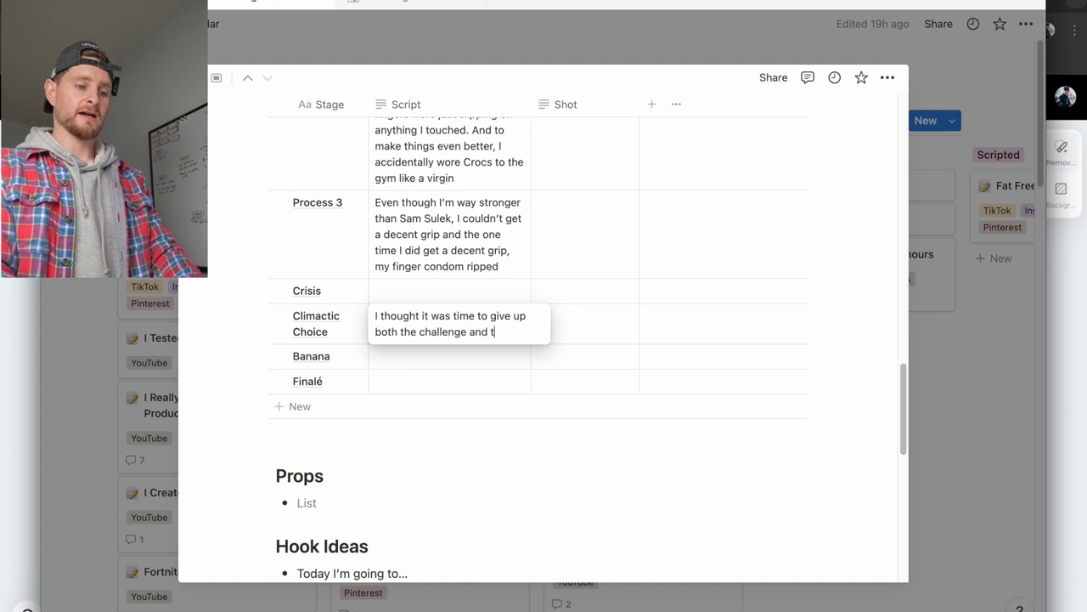
type("he workout ")
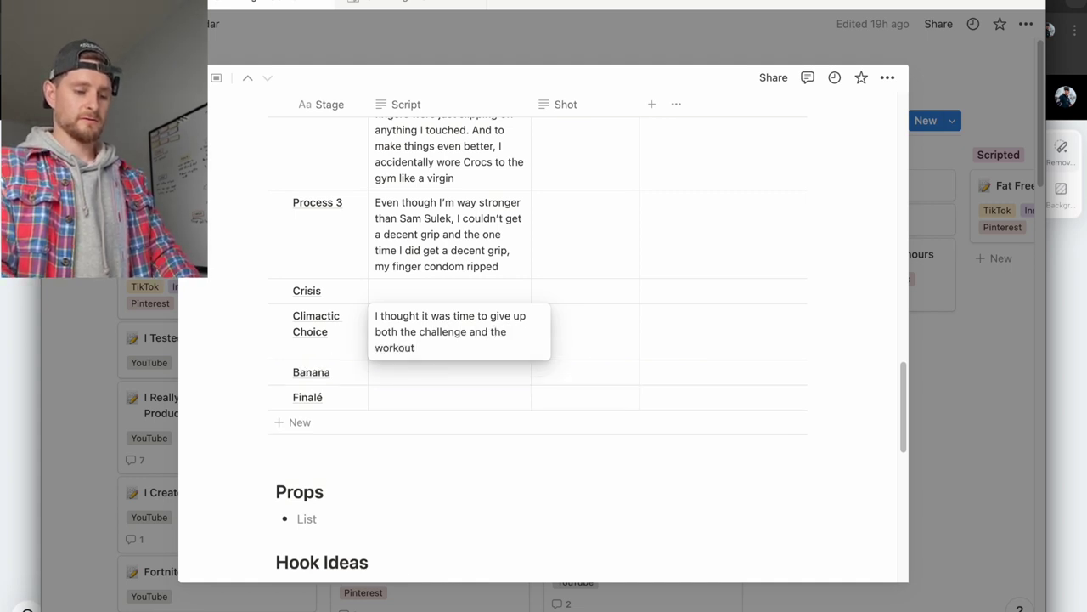
Continue the Climactic Choice script with "but the Crocs reminded me of my unused wallet condom"
type("but t")
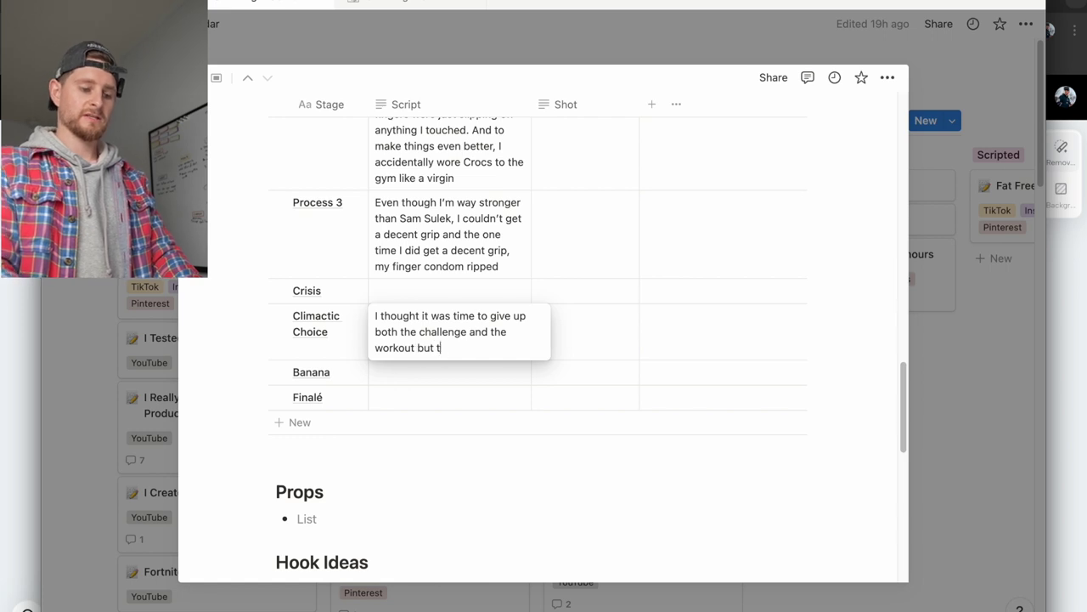
type("he Crocs reminded me ")
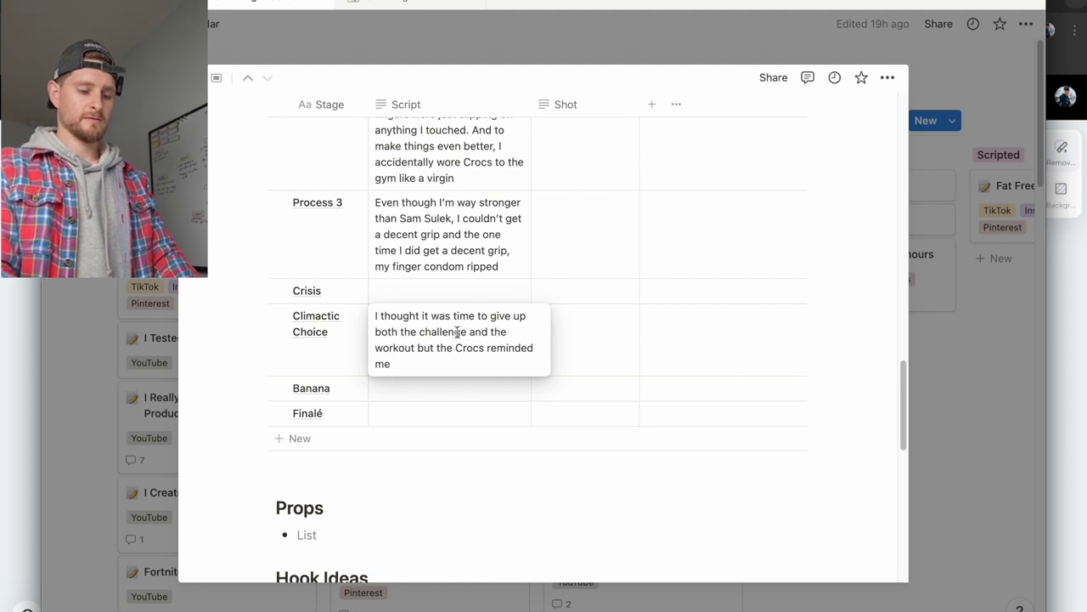
type("of d")
key("BackSpace")
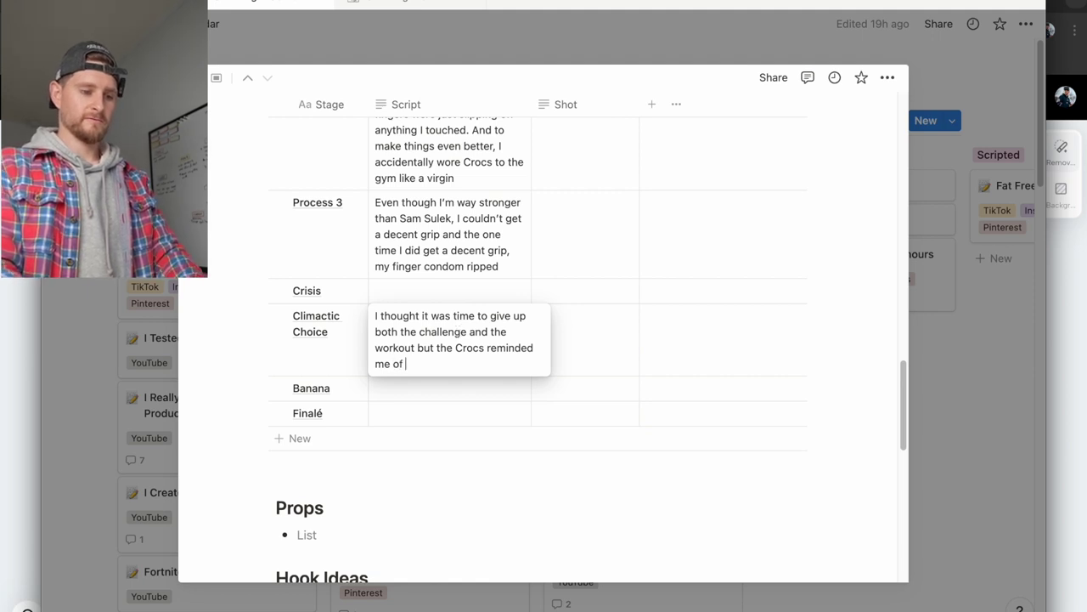
type("my unused c")
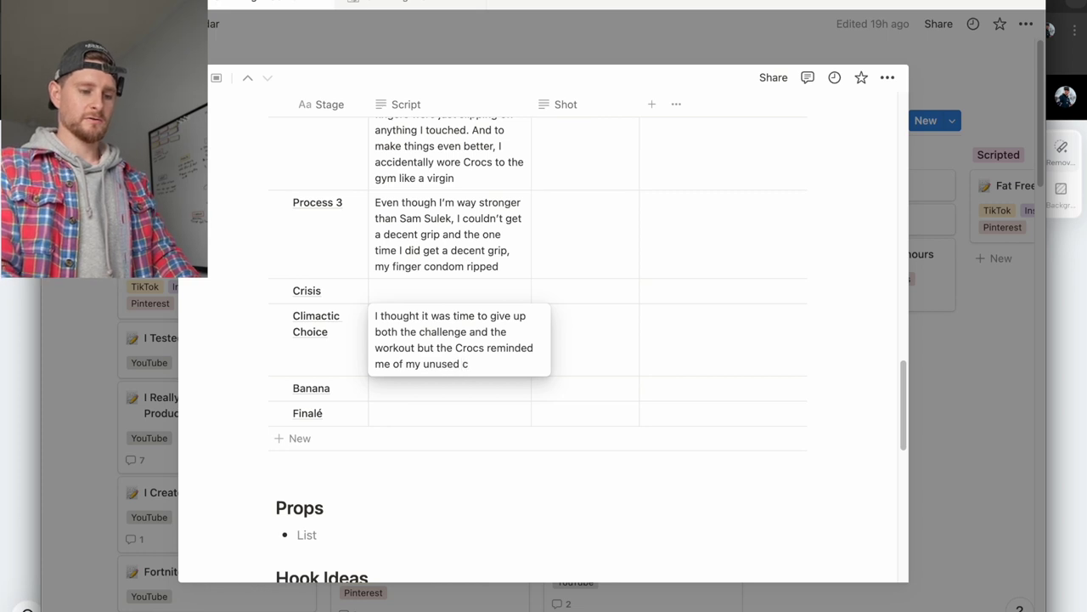
key("BackSpace")
type("wallet condom")
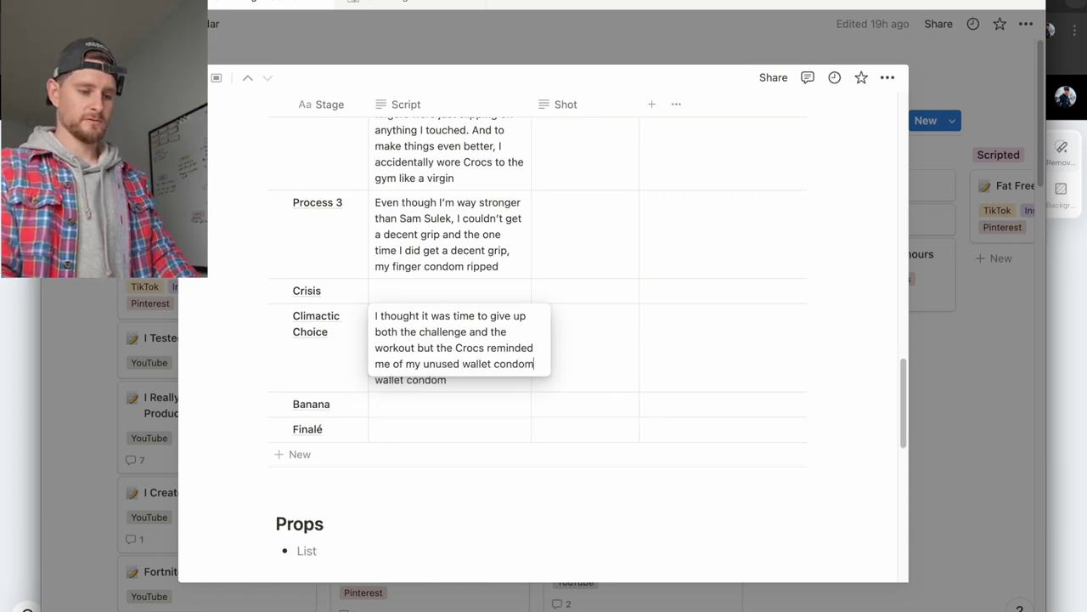
Finish the Climactic Choice script sentence with "and I used that to cover my finger"
type(" and I")
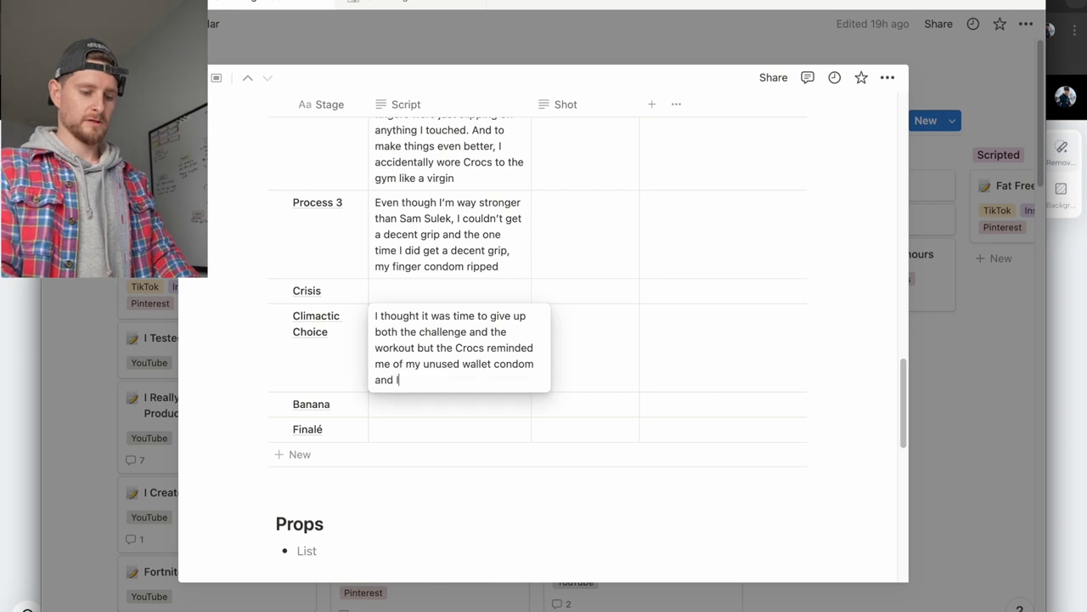
type(" used that to")
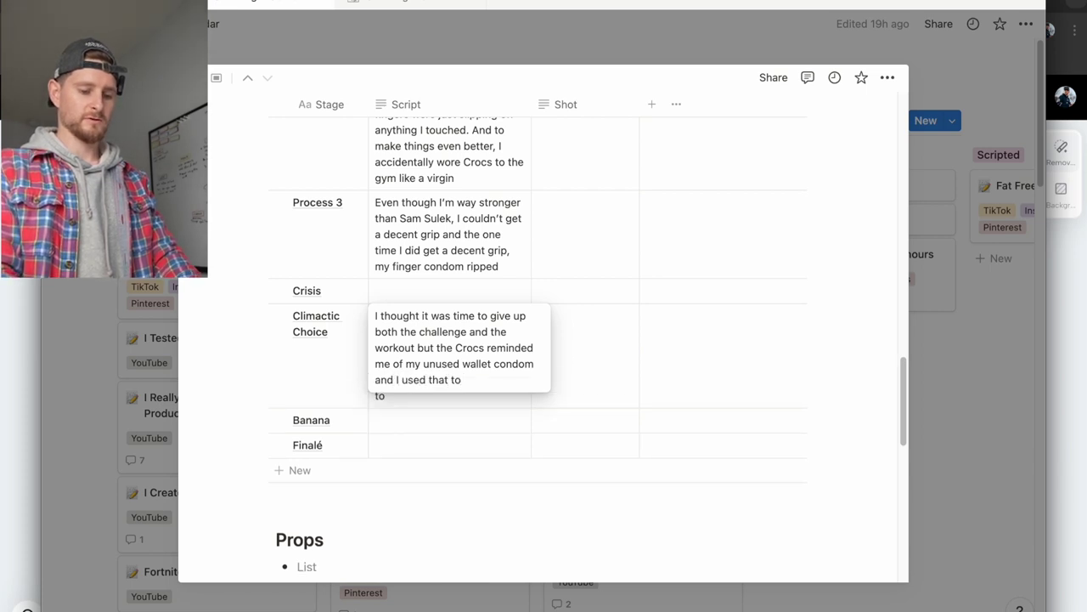
type(" cover ")
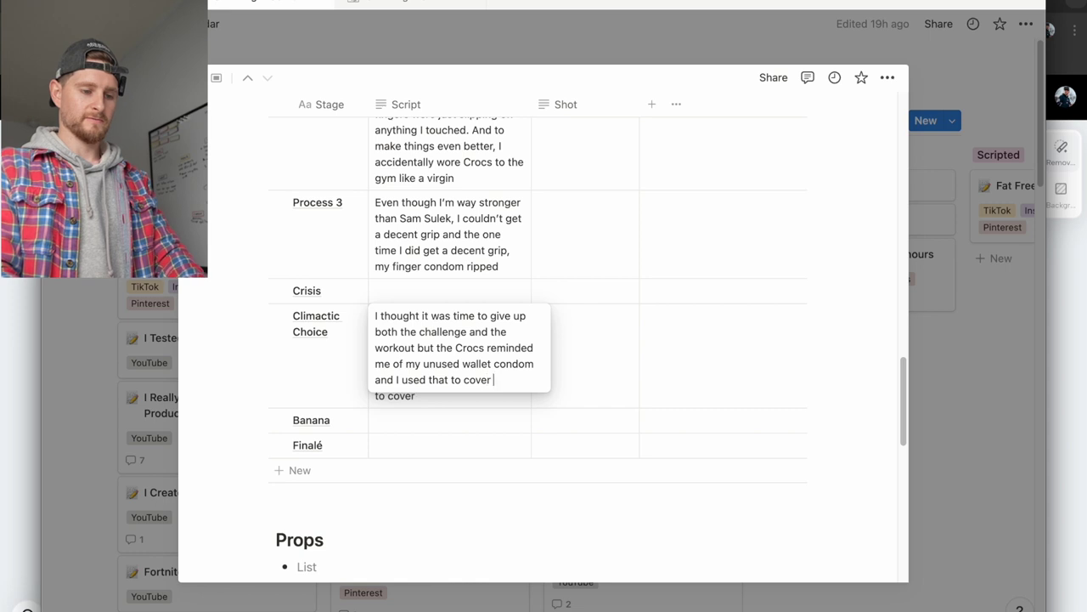
type("my finger")
key("Return")
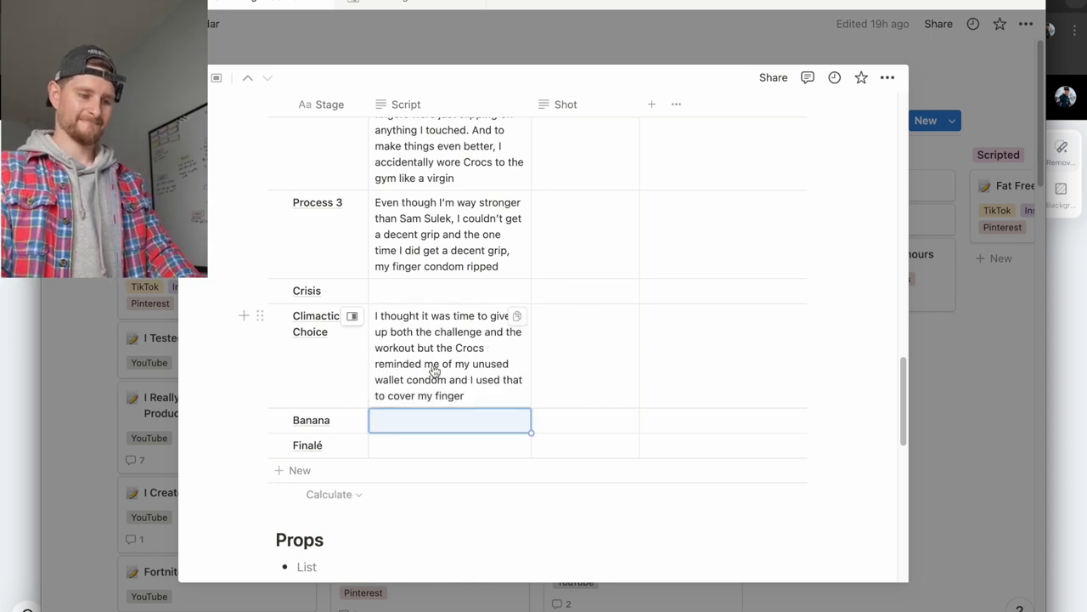
left_click(415, 445)
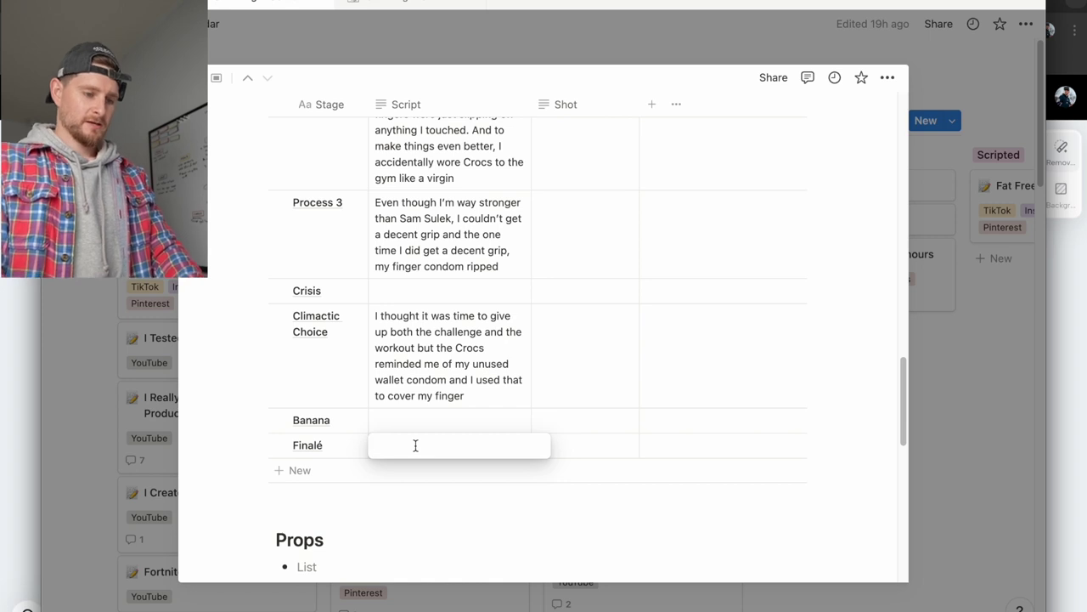
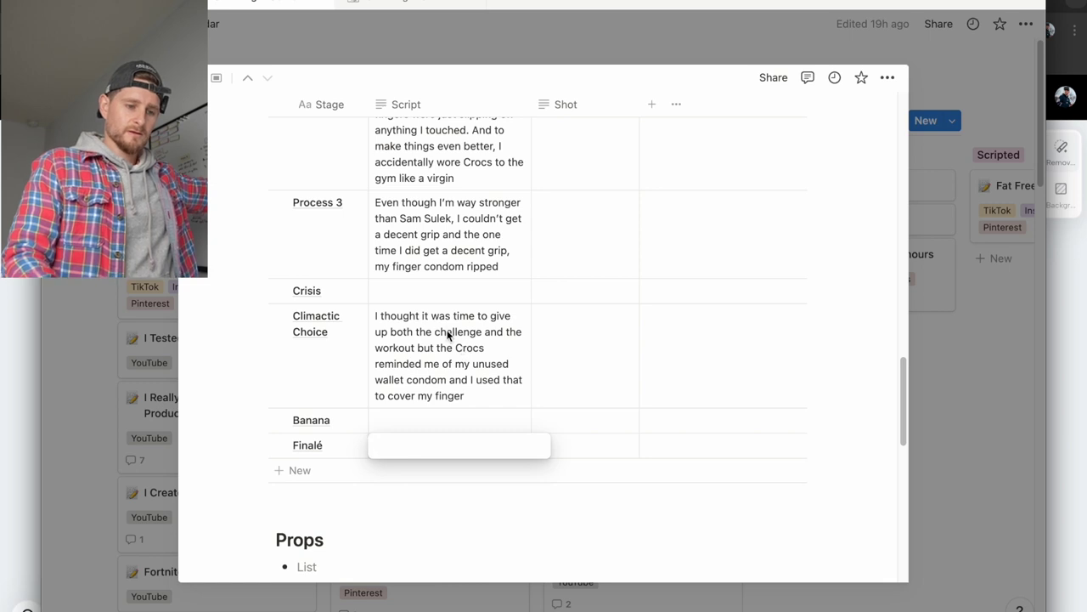
key("Escape")
Insert "instead I had the idea to adapt the challenge into 4 parts," before "the Crocs reminded me" in the Climactic Choice script
left_click(389, 315)
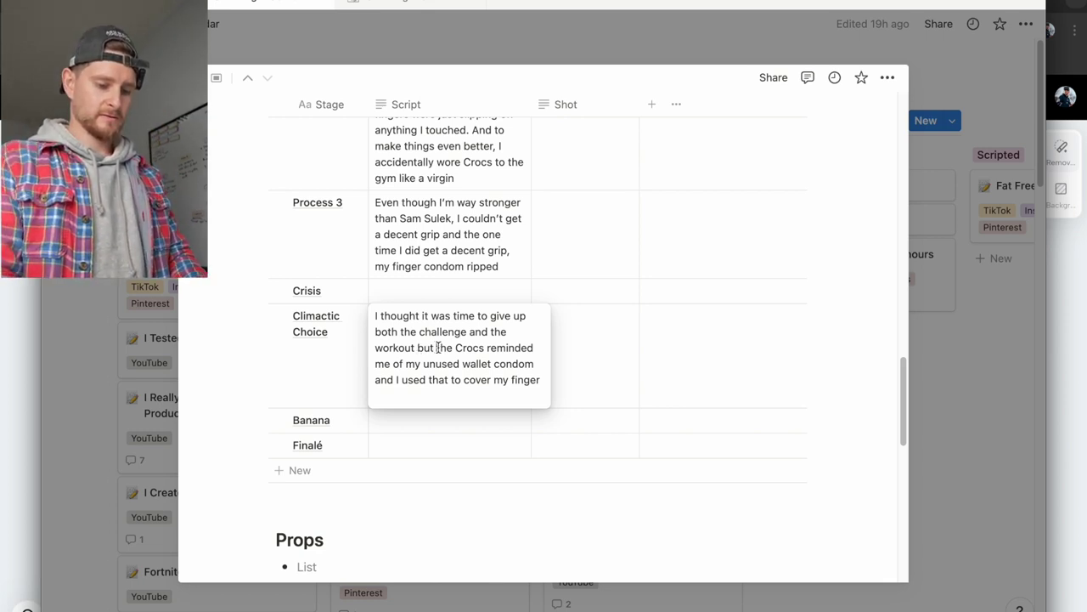
type("instead I had ")
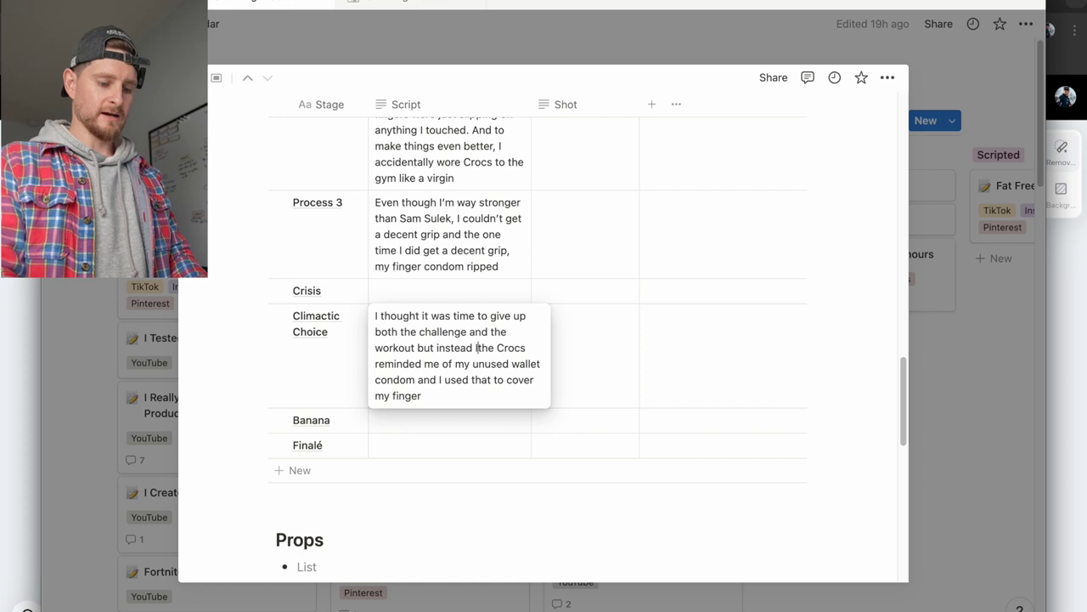
type("the idea the Crocs reminded me of")
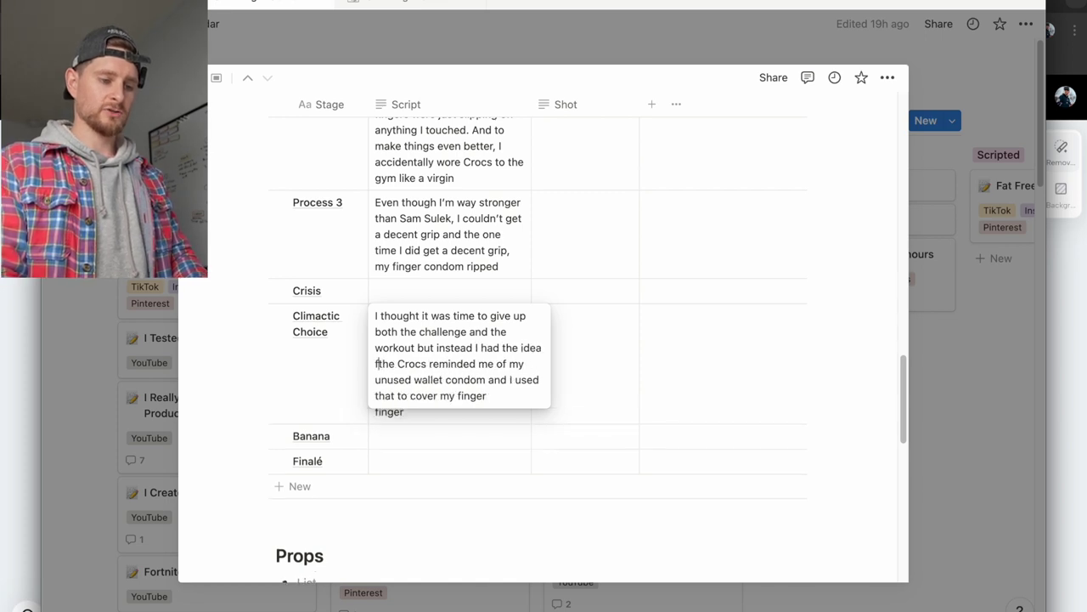
key("BackSpace")
type("to ")
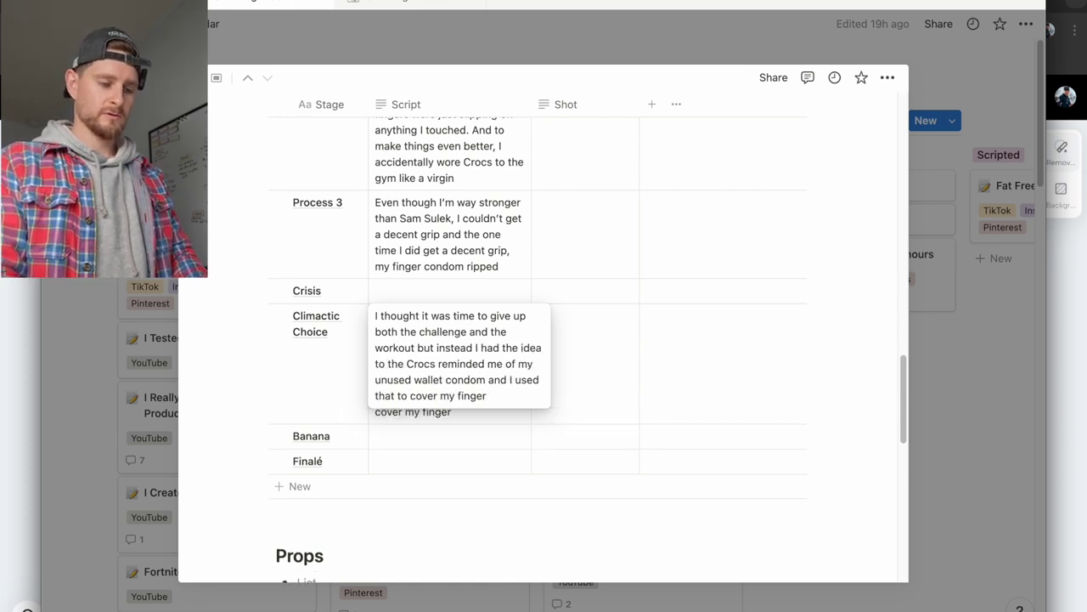
type("adapt the challen")
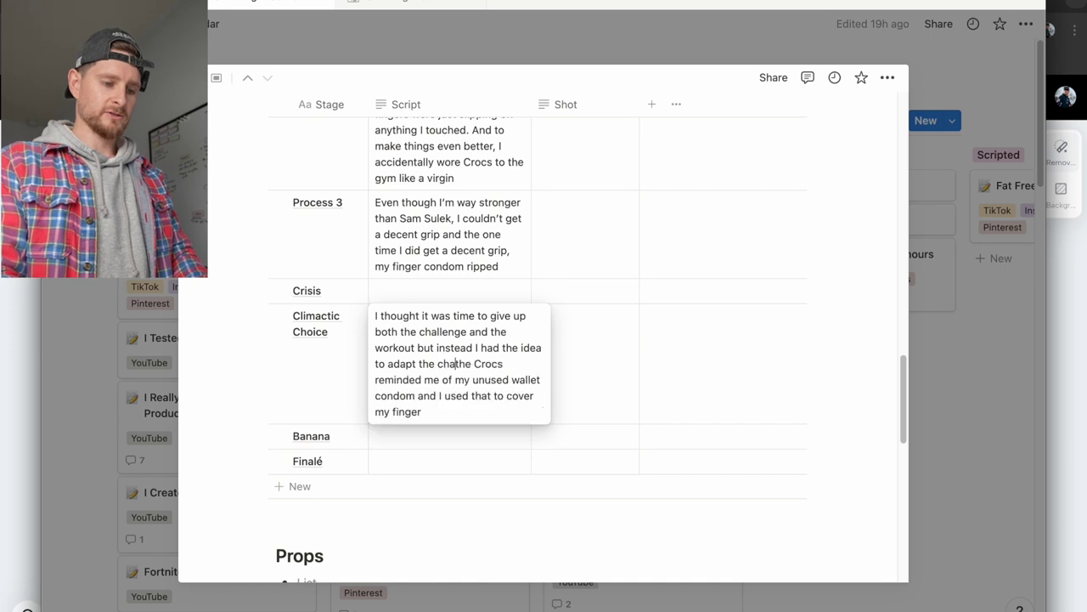
type("ge ")
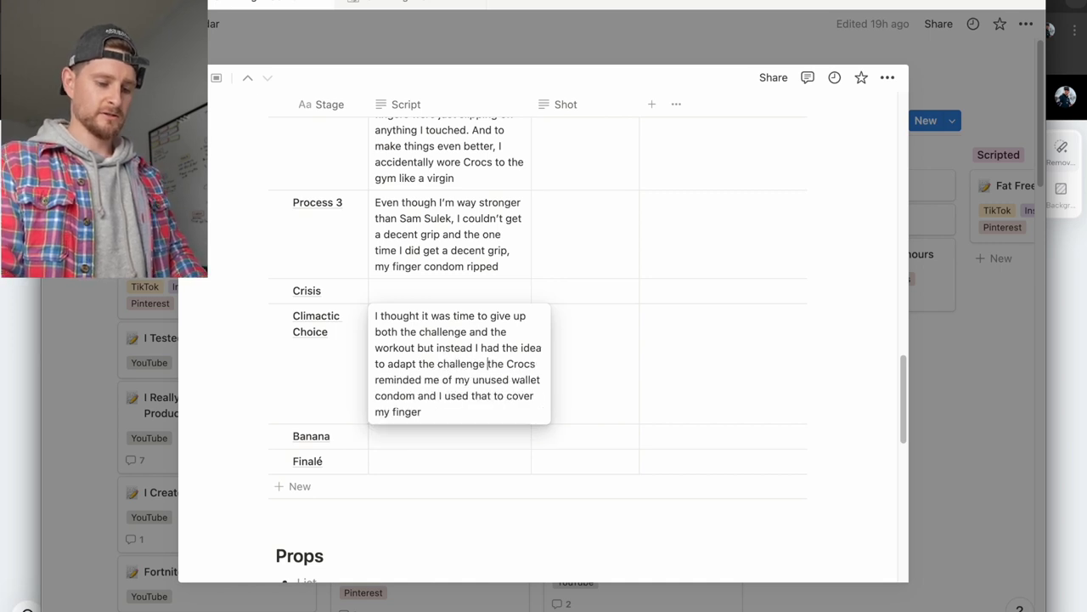
type("into 4 parts")
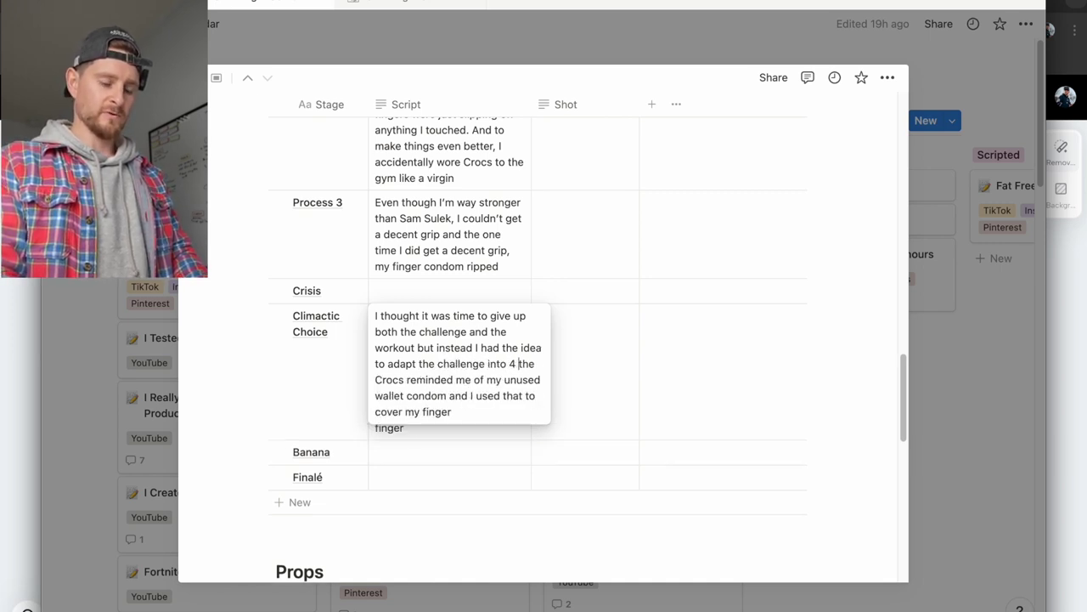
type(",")
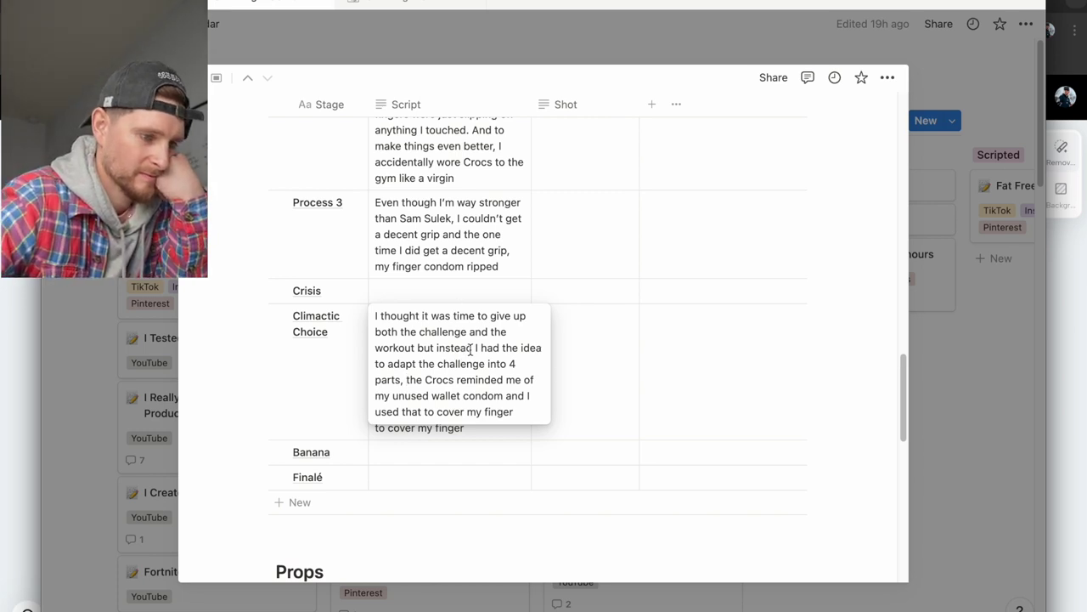
Shorten the Climactic Choice opening to "give up the challenge and workout" by removing "both" and the extra "the"
left_click_drag(473, 348, 378, 316)
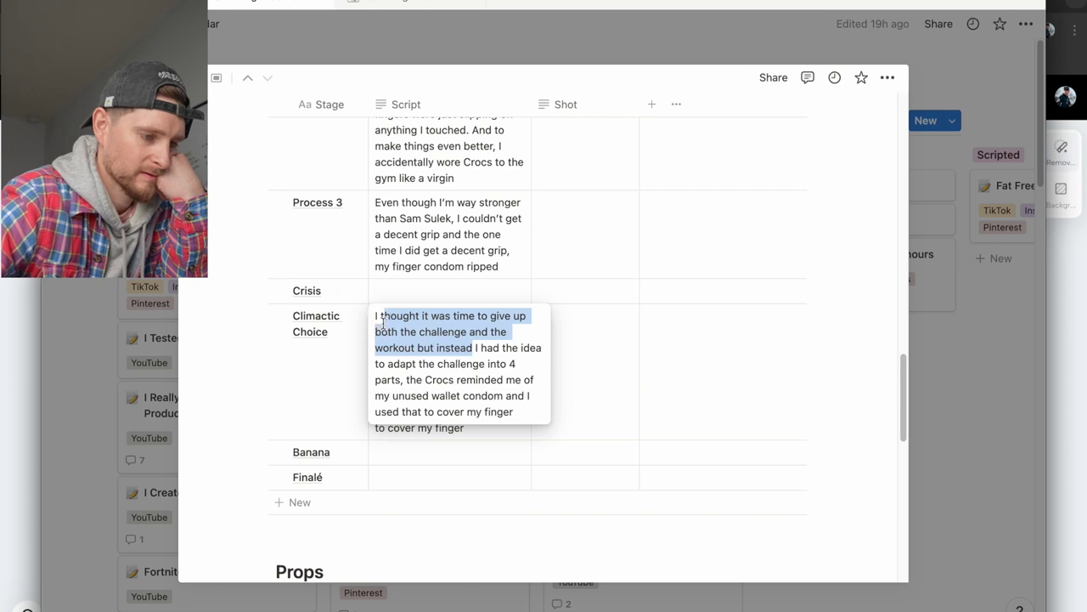
left_click(497, 332)
double_click(497, 333)
key("BackSpace")
double_click(384, 331)
key("BackSpace")
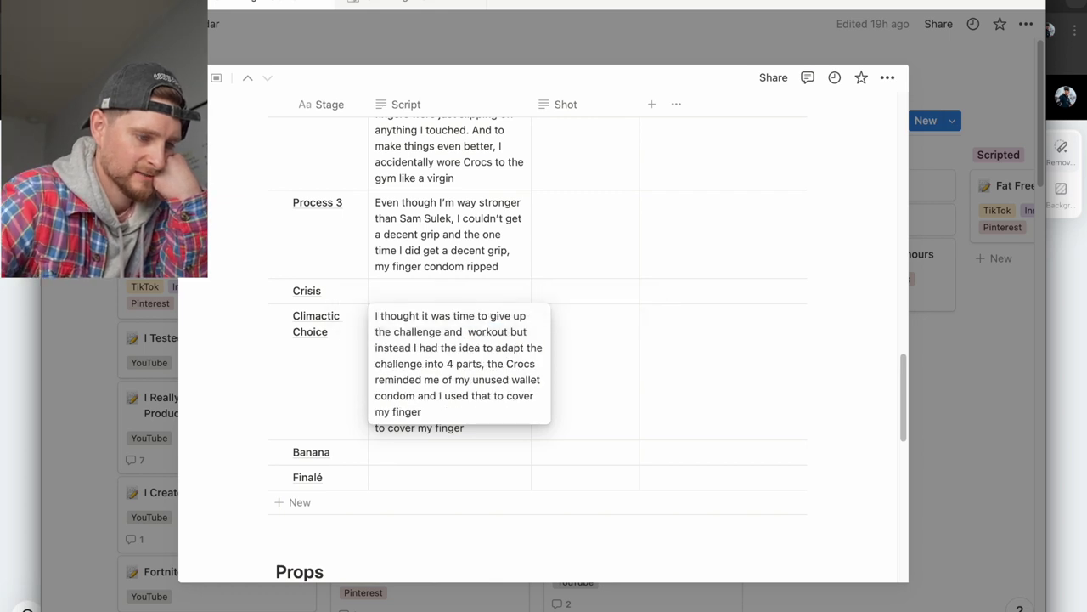
left_click(466, 331)
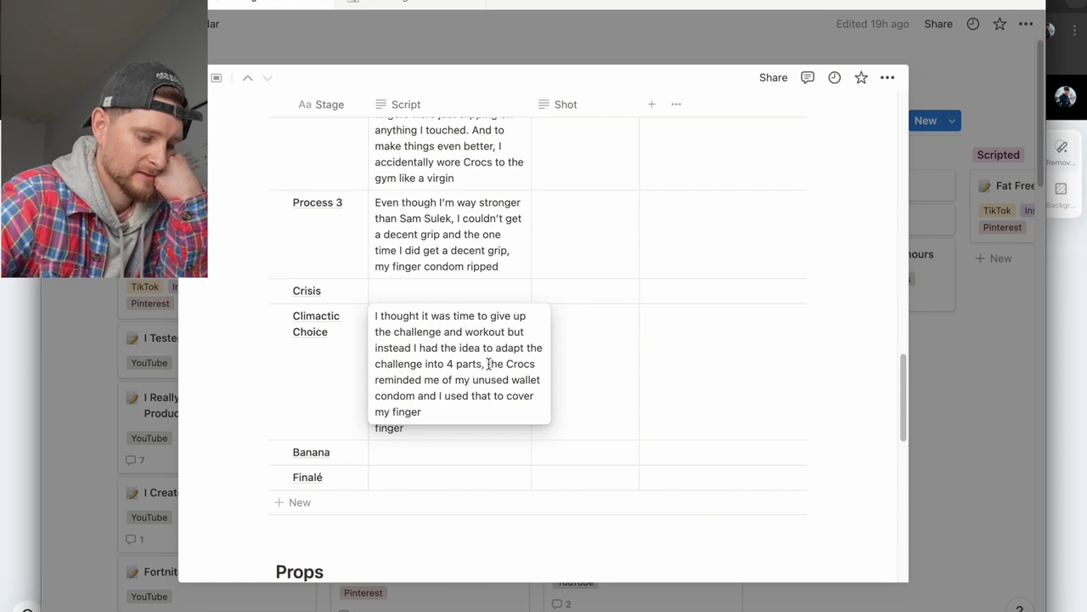
Replace the comma after "4 parts" in the Climactic Choice script with "to see how my fingers look"
left_click(488, 363)
key("BackSpace")
key("BackSpace")
type("to s")
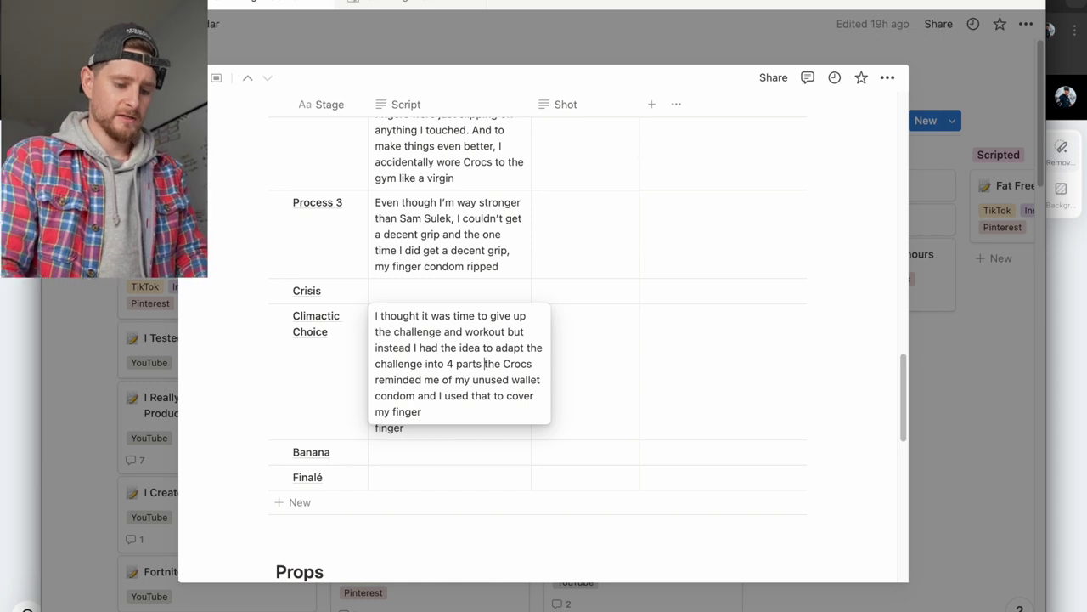
type("ee ")
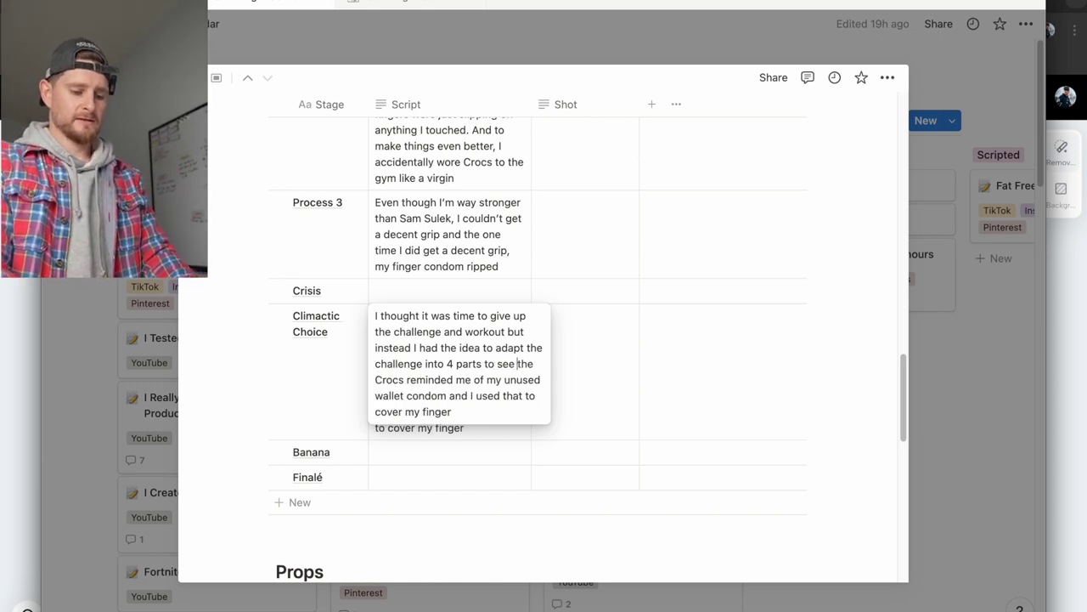
type("how my fingers look ")
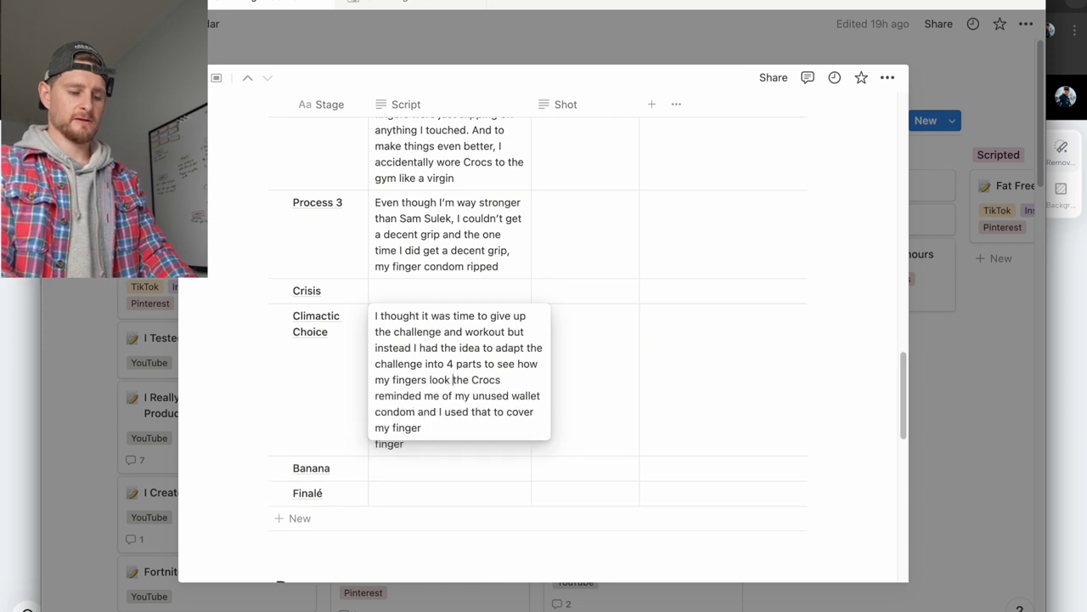
Continue the inserted Climactic Choice phrase with "after 1 hour, 5hours, 10 hours and 24 hours in lotion."
type("after 1 ")
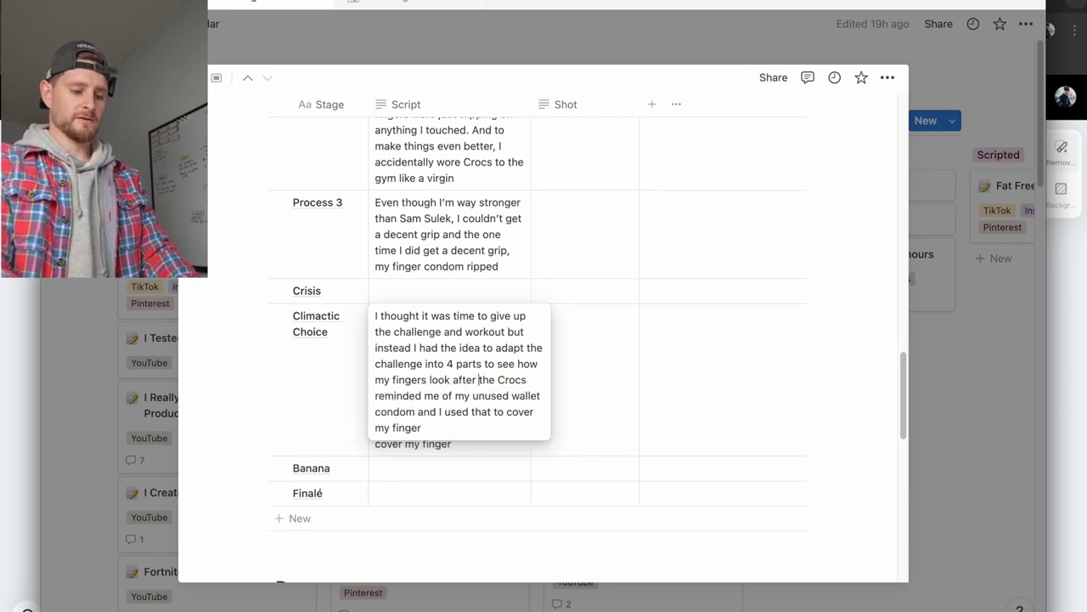
type("hour, 5hours and")
key("BackSpace")
key("BackSpace")
key("BackSpace")
key("BackSpace")
key("BackSpace")
type(", 10 hours a")
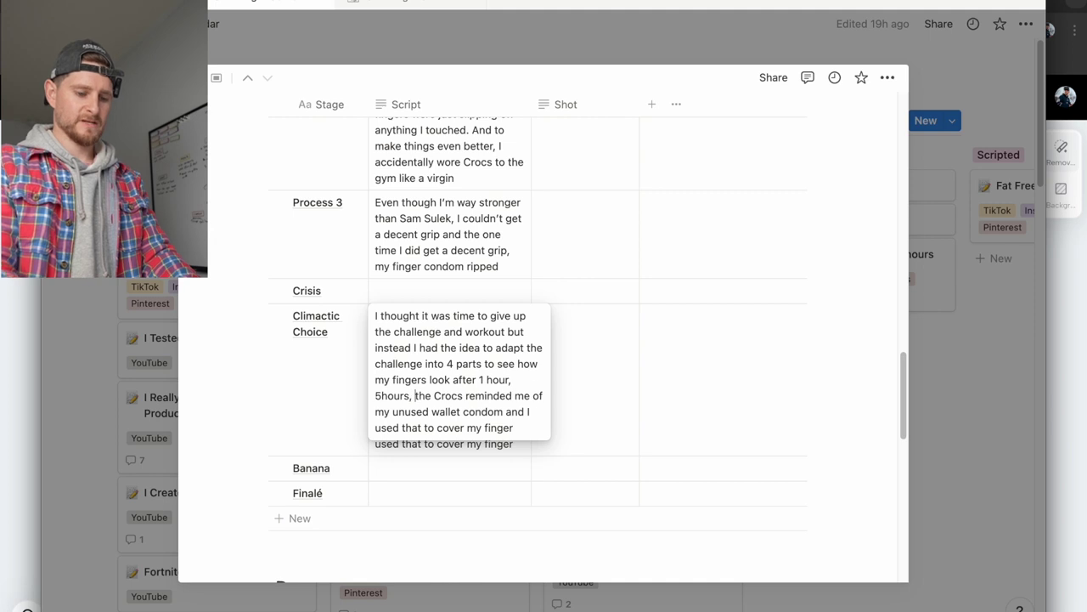
type("nd ")
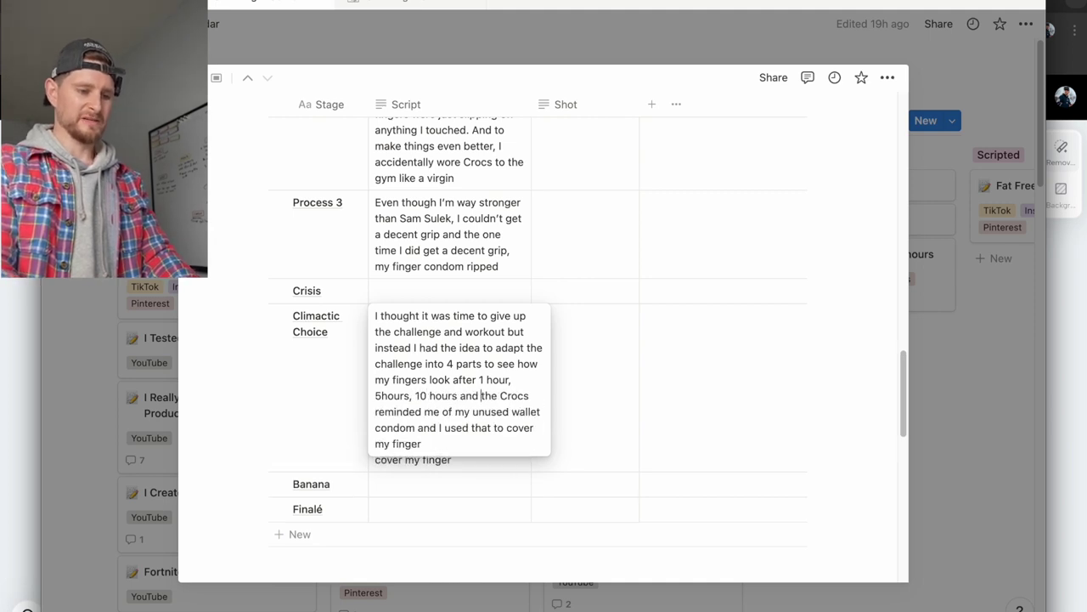
type("24 hours in ")
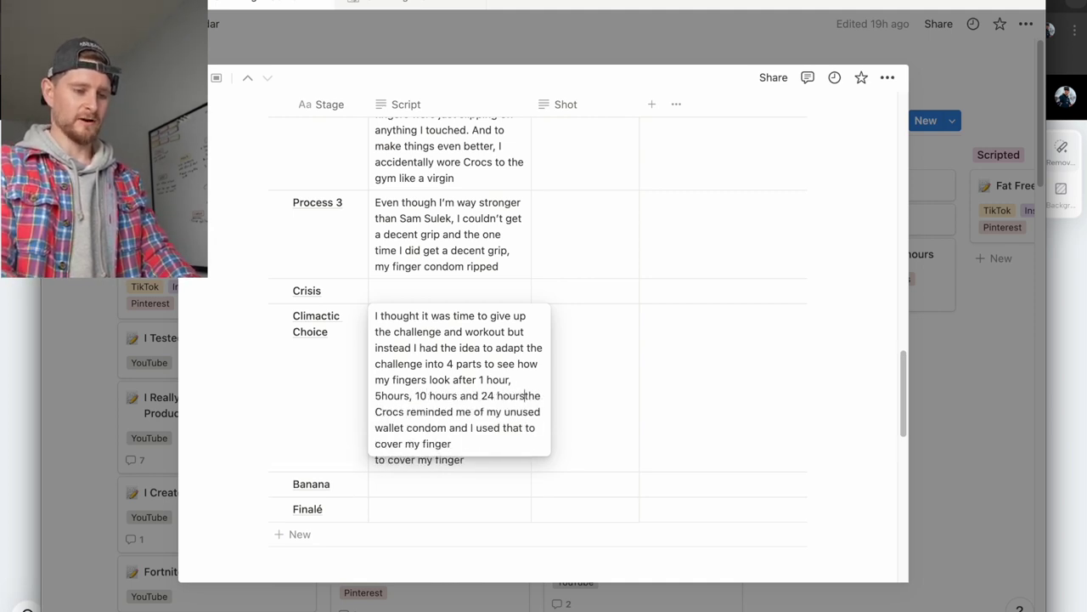
type("lotion")
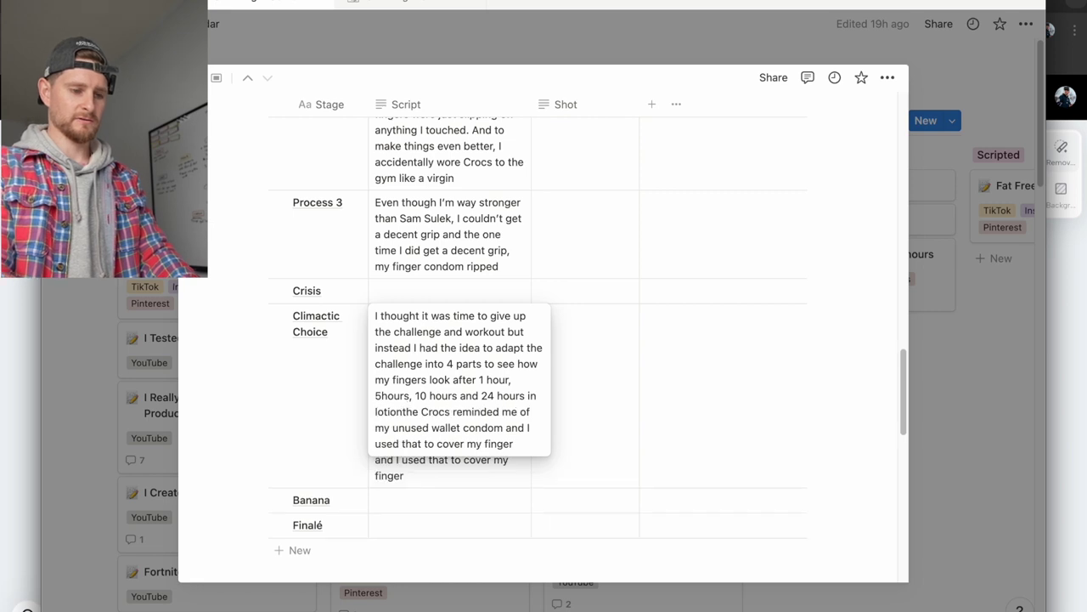
type(".")
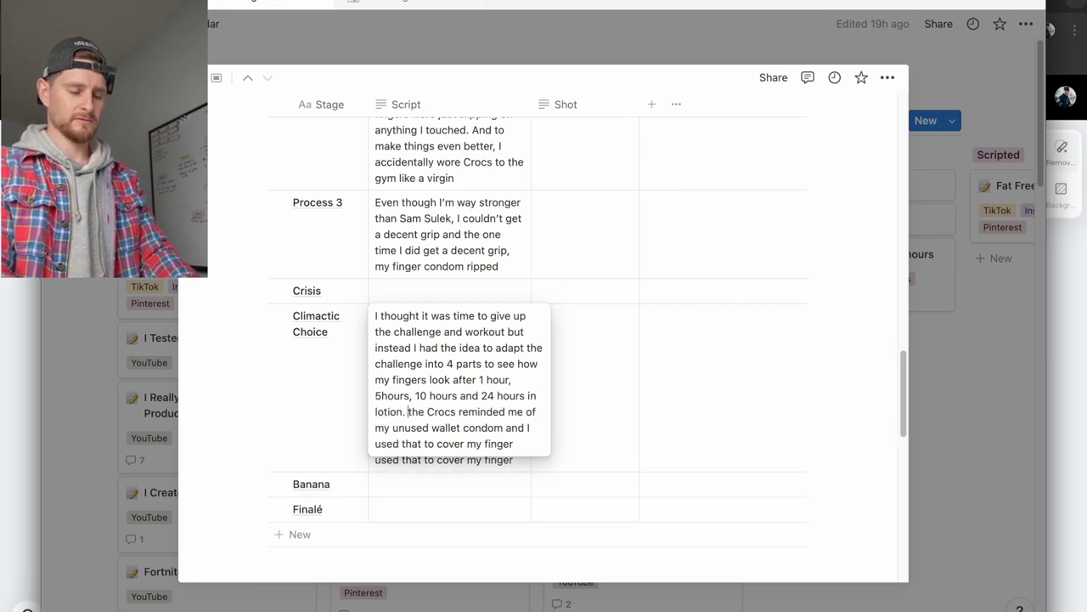
Move "the Crocs reminded me of my unused wallet condom and I used that to cover my finger" from Climactic Choice to the Banana script
left_click(522, 439, "shift")
key("ctrl+c")
key("BackSpace")
key("Escape")
left_click(444, 436)
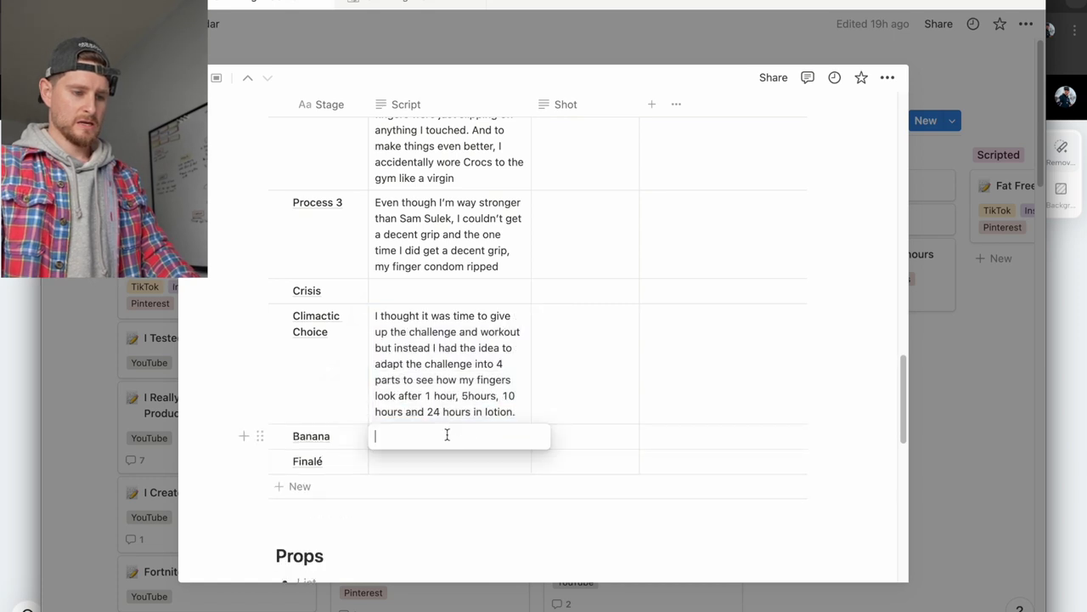
key("ctrl+v")
key("Escape")
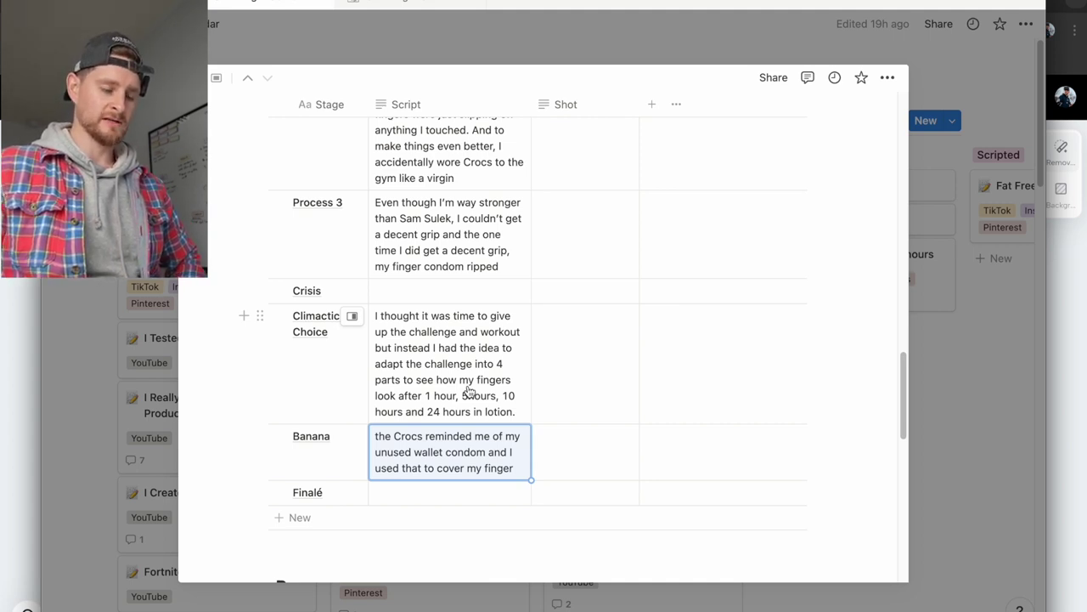
Correct the spacing in the Climactic Choice script so that "5hours" reads "5 hours"
left_click(398, 396)
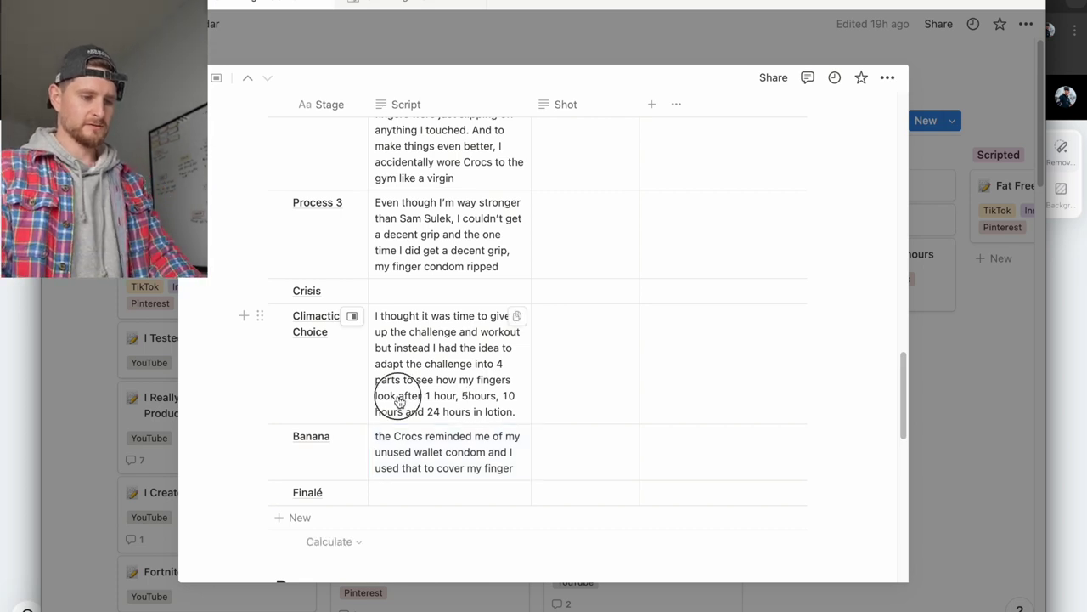
left_click(382, 396)
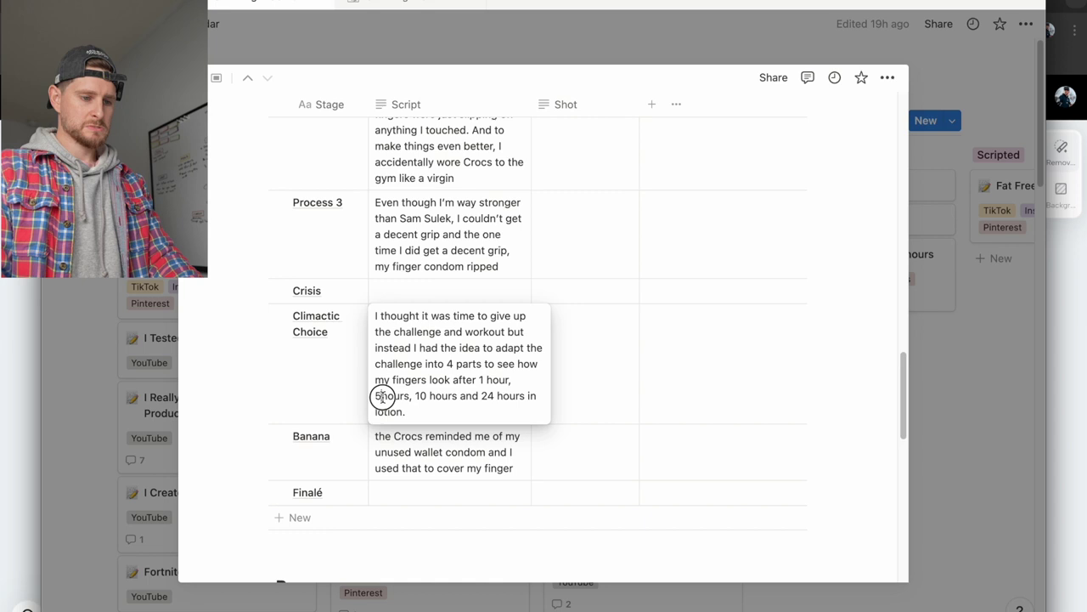
key("Escape")
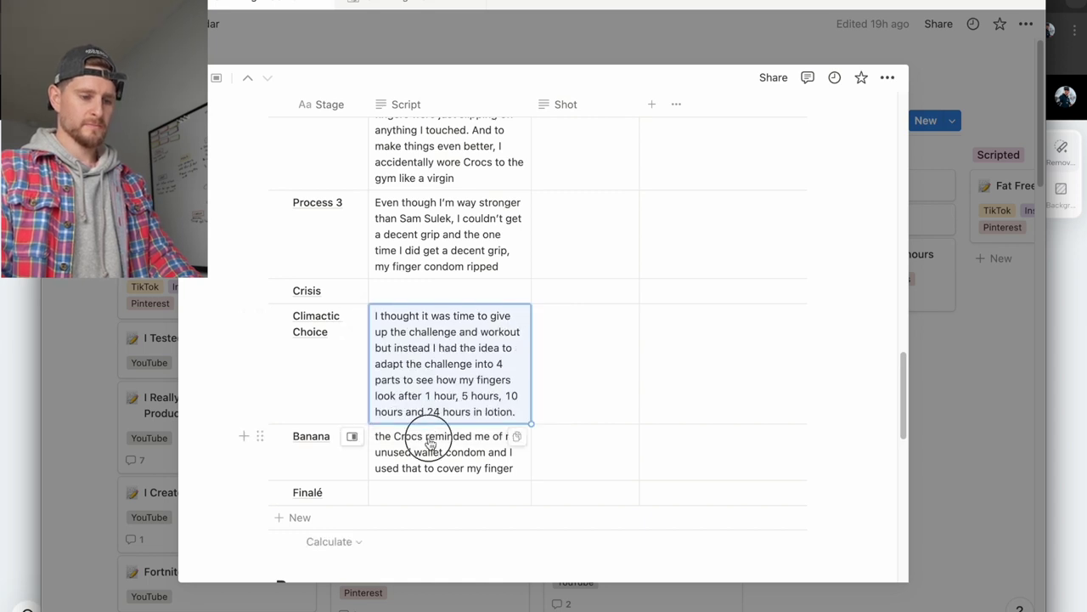
Open the Banana script with "Just shy of the 1 hour mark," before "the Crocs reminded me"
left_click(428, 443)
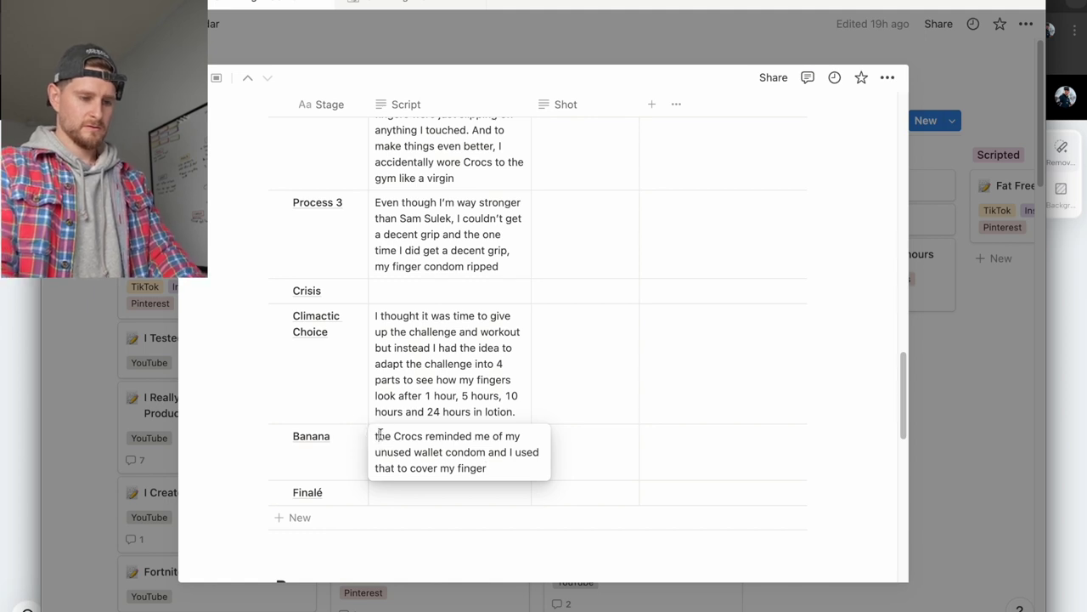
type("Just shy f")
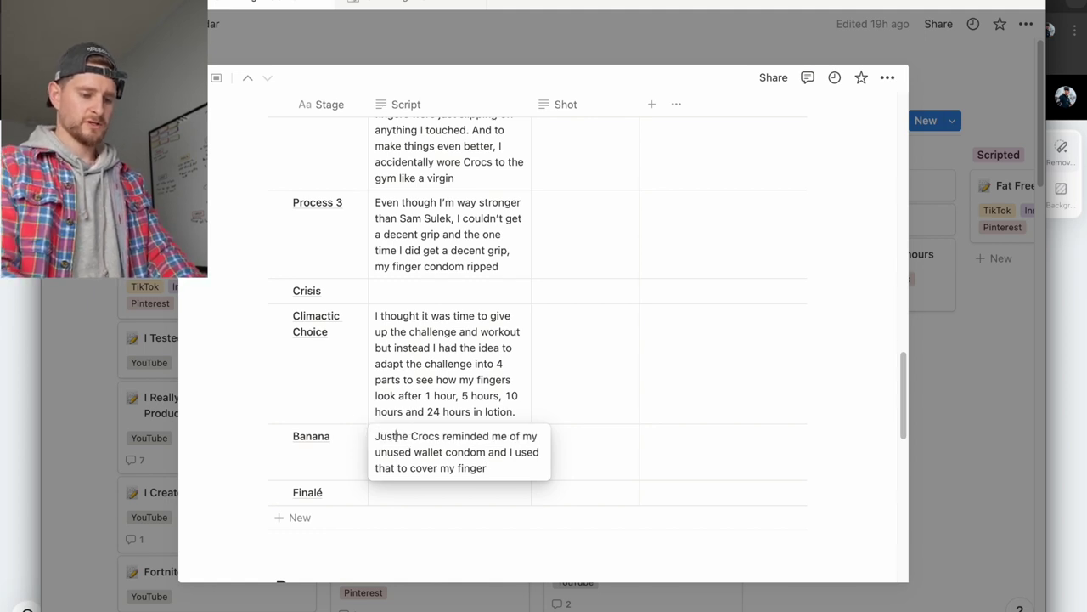
key("BackSpace")
type("of the 1 ho")
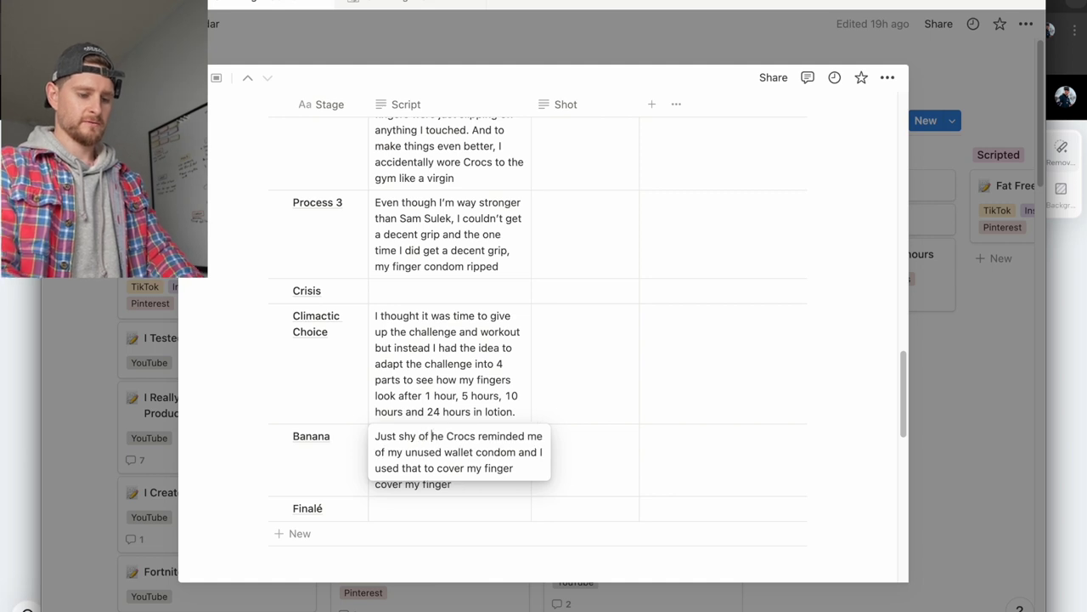
type("ur mark, ")
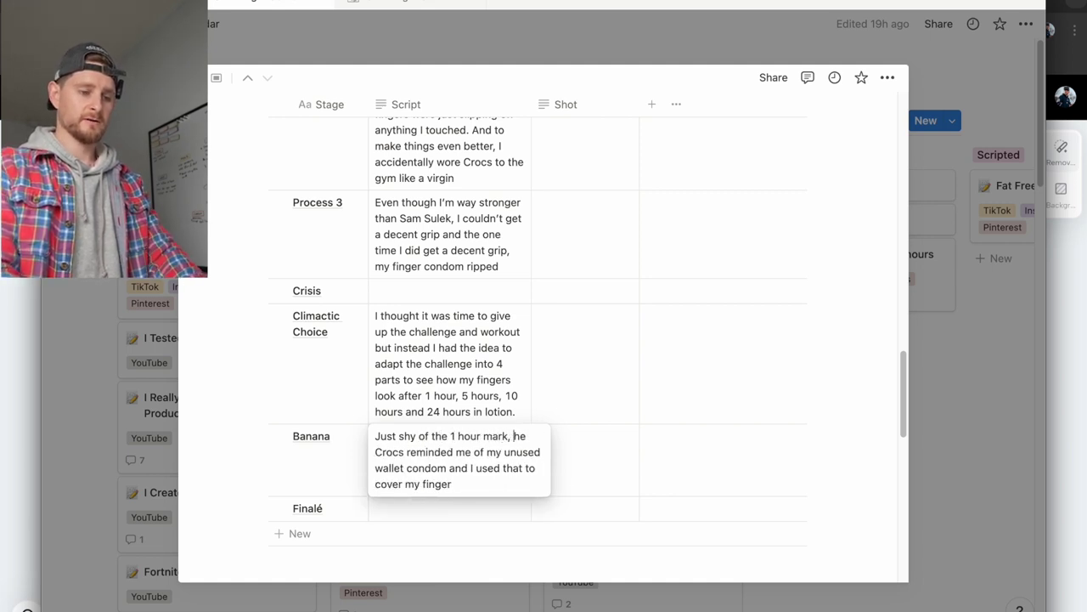
type("t")
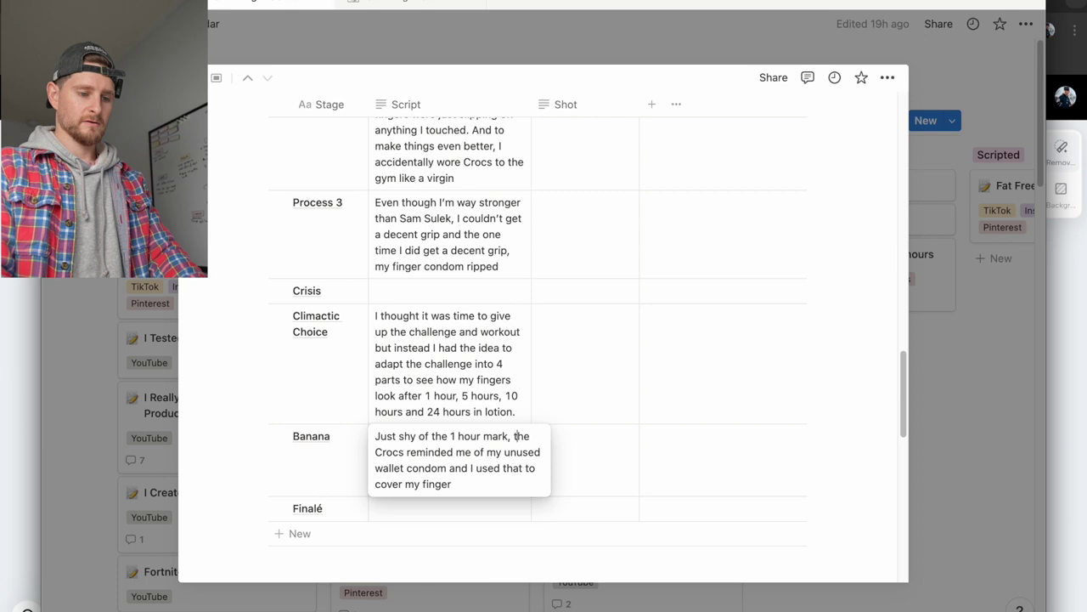
Insert "With my finger exposed and" at the start of the Banana script, making "just" lowercase
left_click(376, 435)
type("With my finger ")
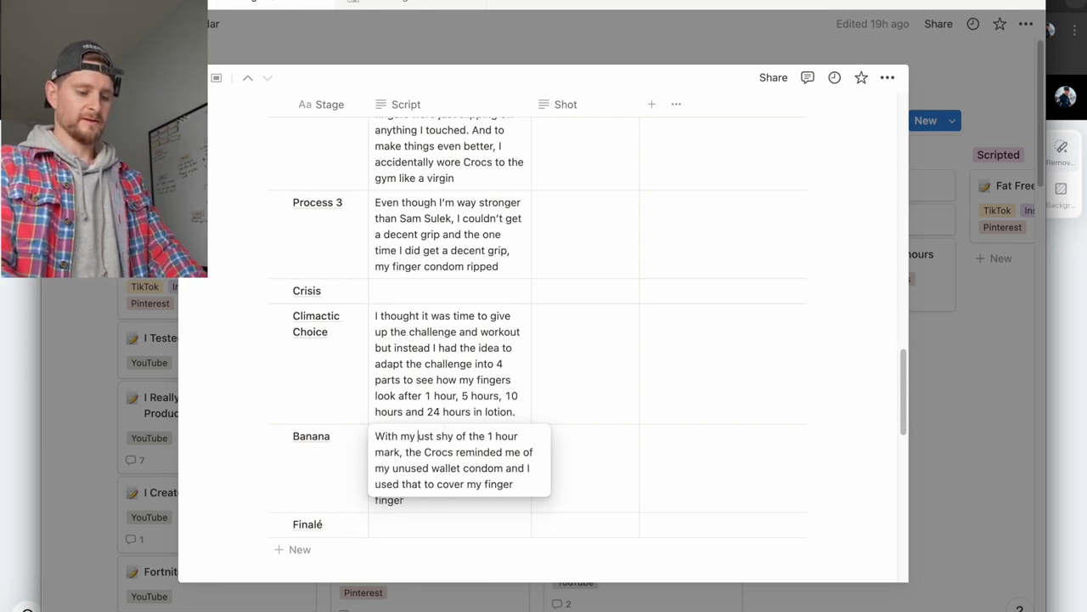
type("exposed and")
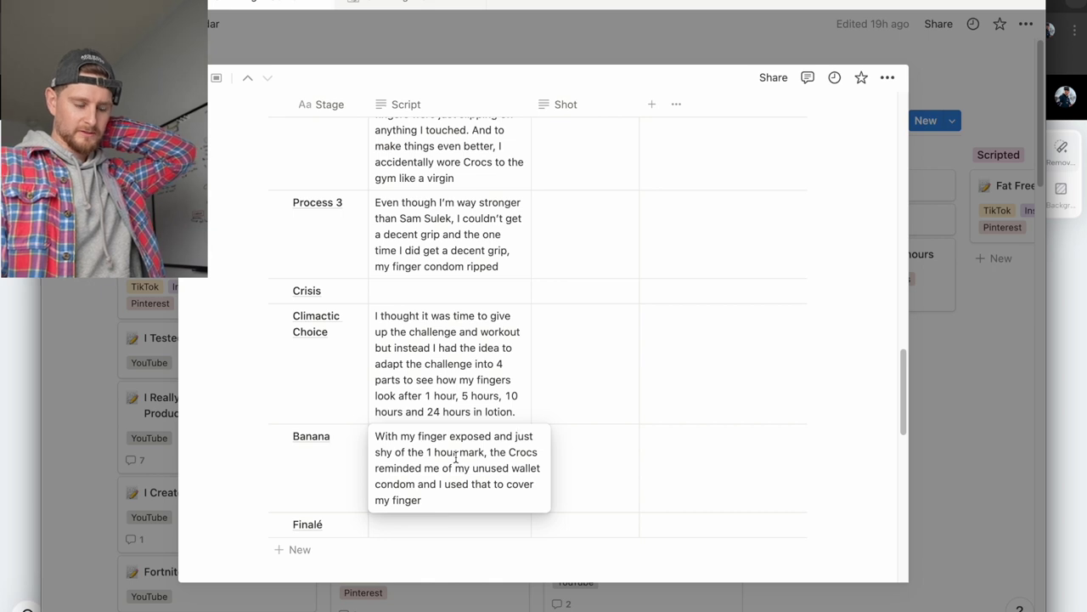
Replace "and I used that" in the Banana script with "which became my new"
left_click(420, 484)
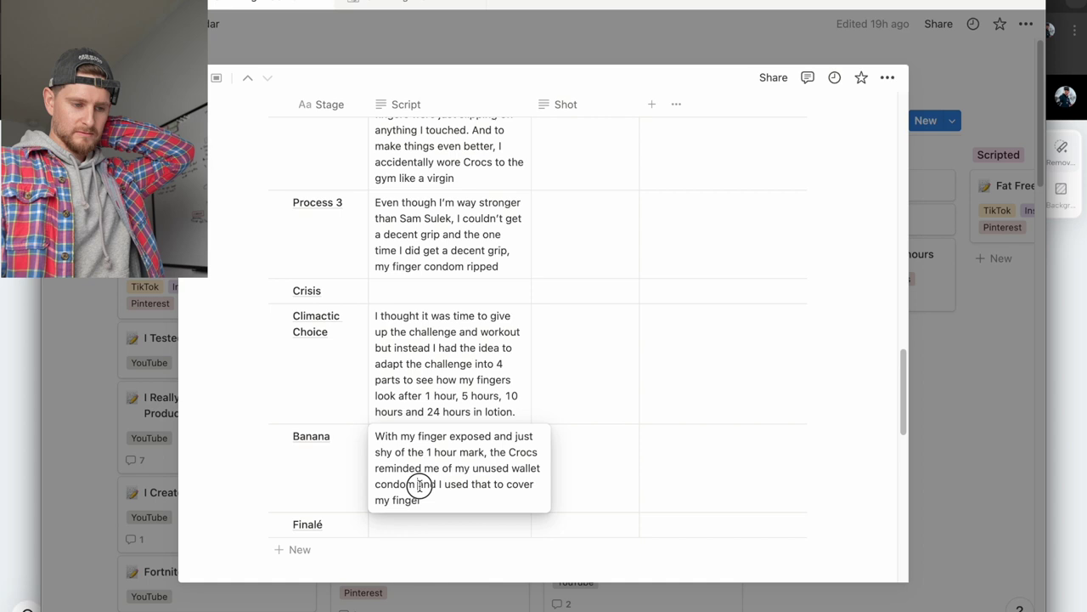
left_click_drag(420, 484, 488, 487)
type("which")
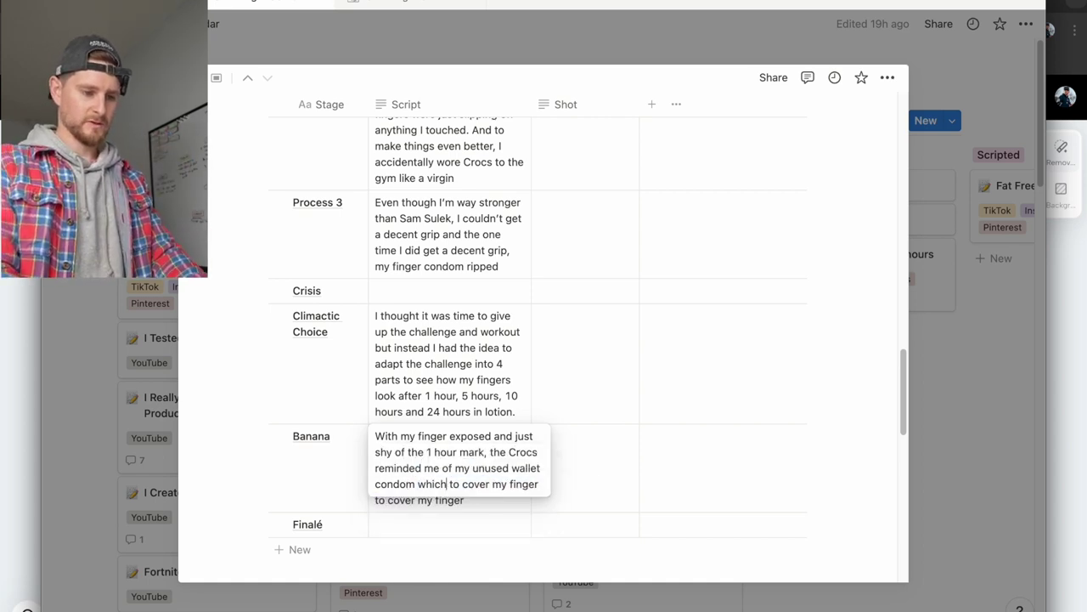
type(" became my")
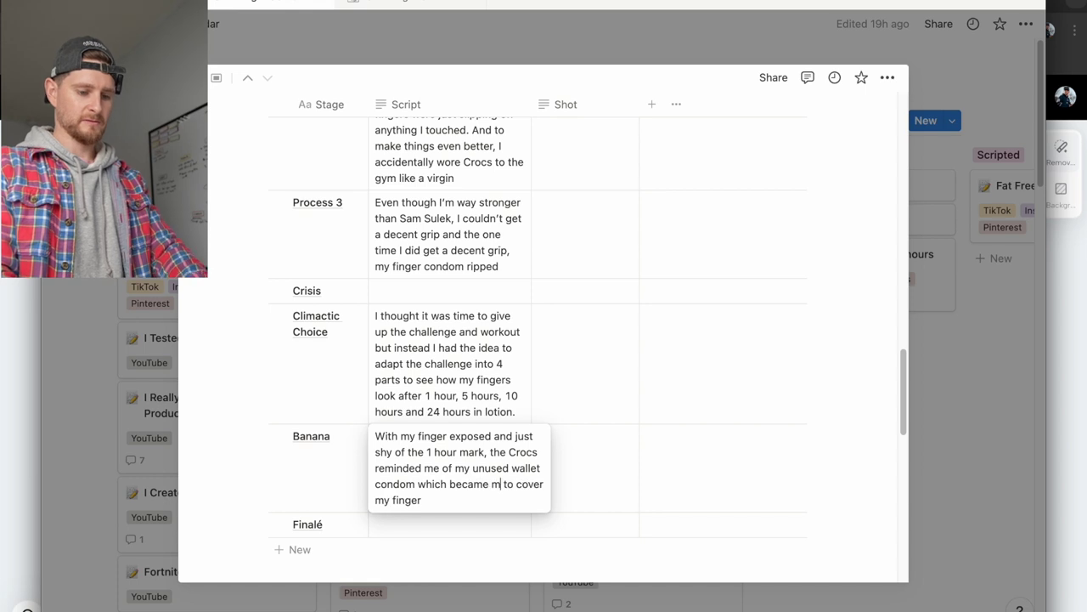
type(" new")
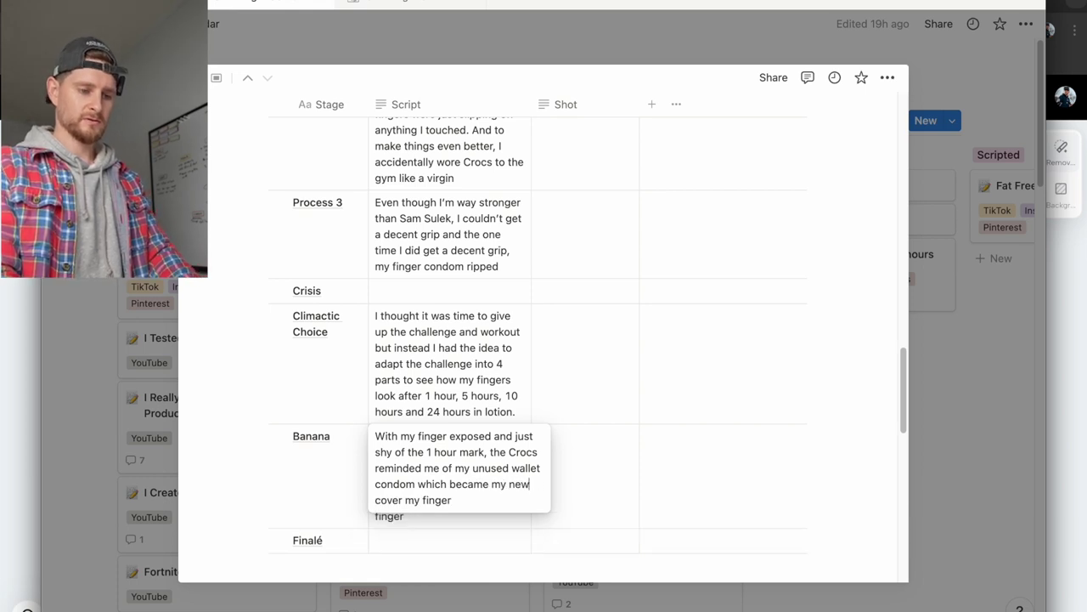
Remove "to cover my" from the end of the Banana script and finish the sentence with "finger condom"
key("Delete")
key("Delete")
key("Delete")
key("Delete")
key("Delete")
key("Delete")
key("Delete")
key("Delete")
key("Delete")
key("Delete")
key("Delete")
key("Delete")
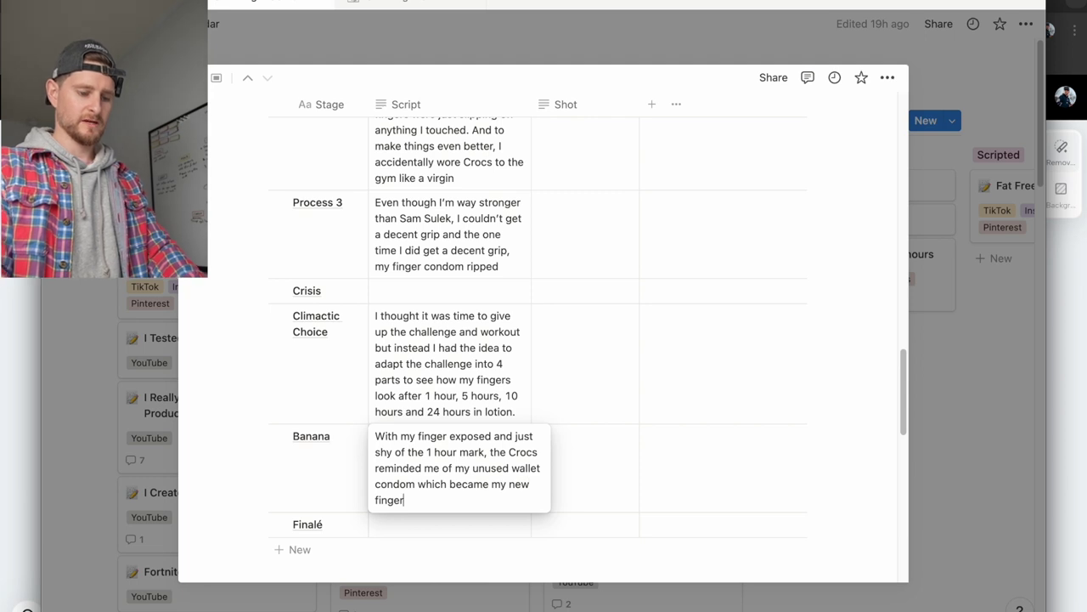
key("Down")
type("condom")
key("Return")
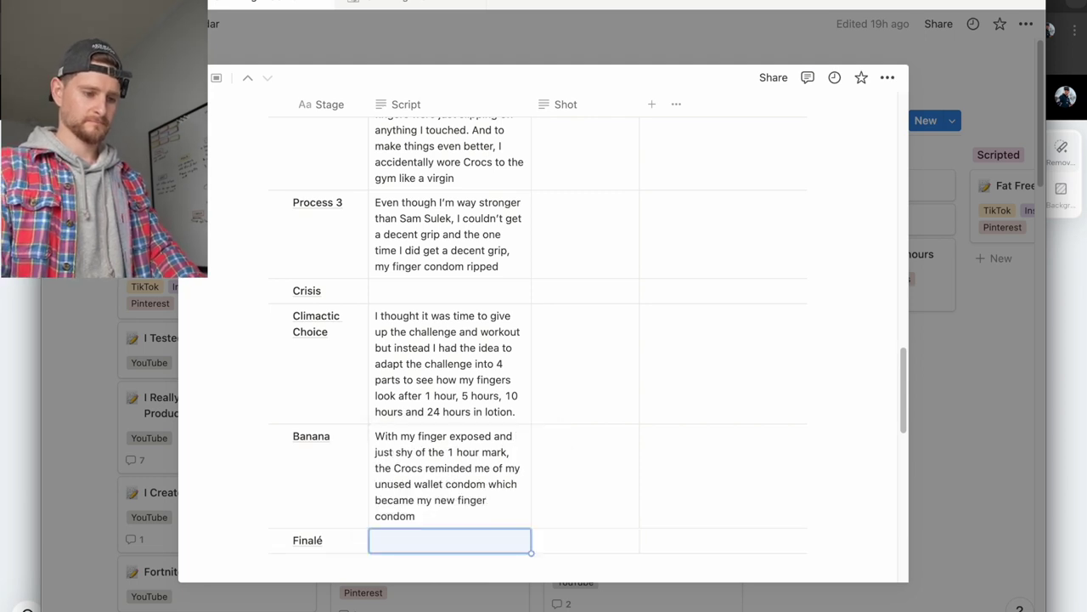
Review the script lines from Hook to Stakes at the beginning of the Organisation table
scroll(469, 452, "up", 5)
scroll(469, 452, "up", 10)
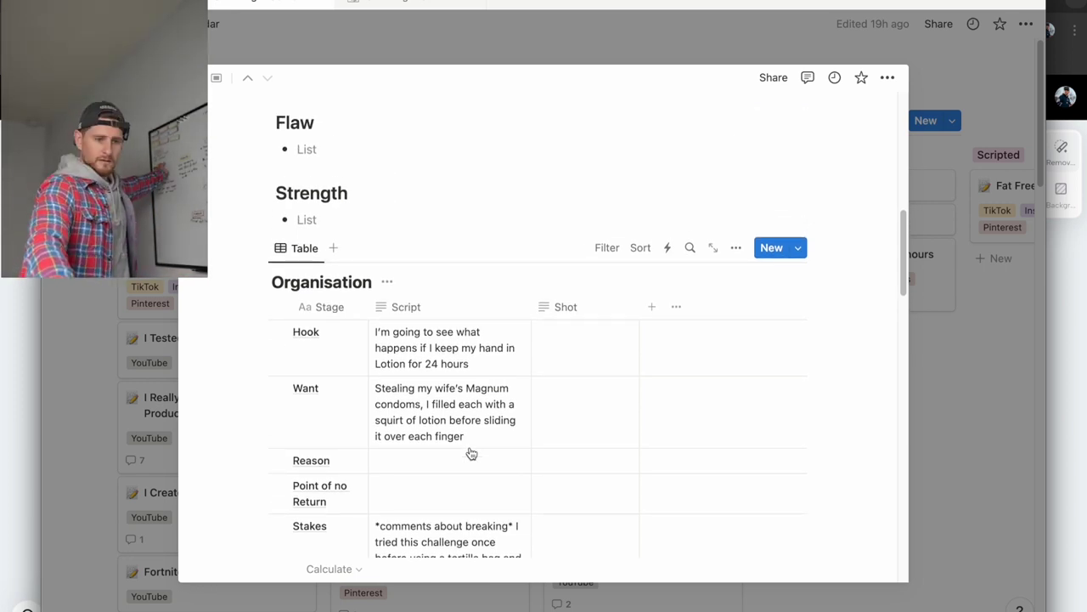
scroll(472, 454, "down", 3)
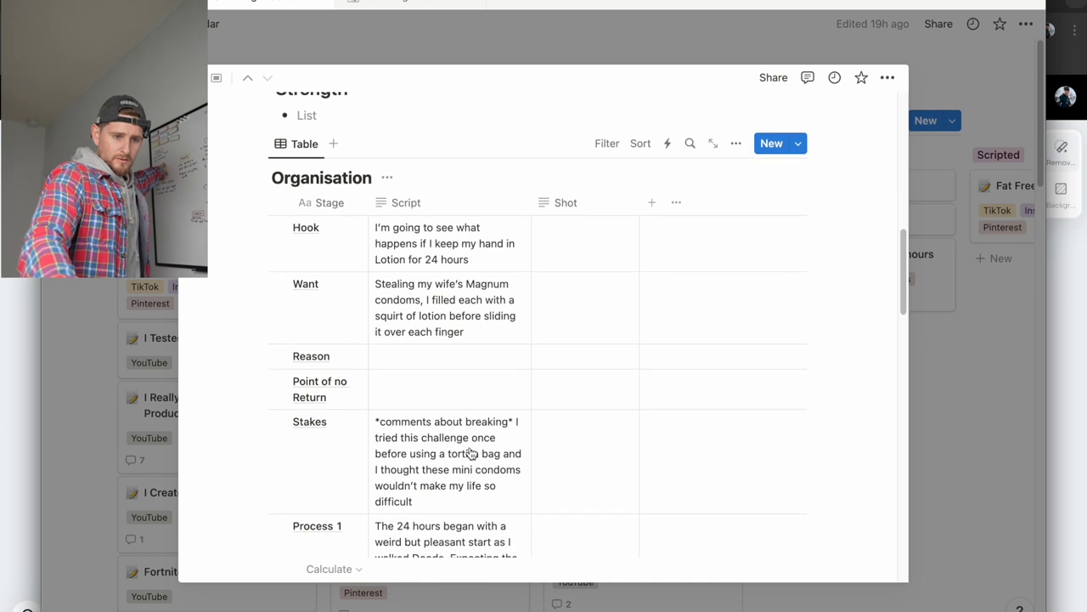
scroll(472, 453, "down", 1)
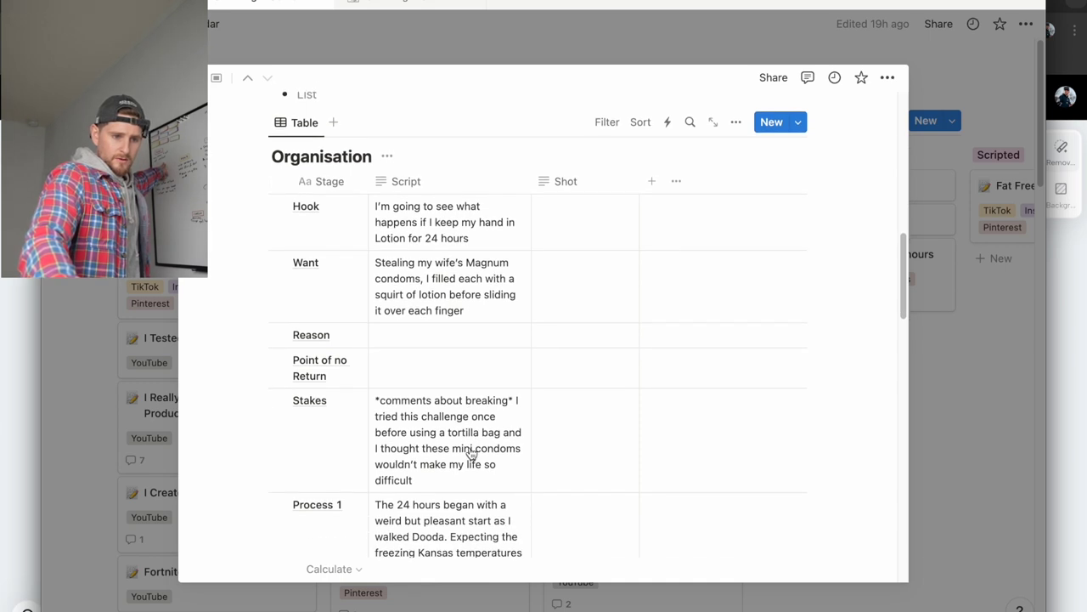
scroll(471, 454, "up", 1)
scroll(471, 454, "down", 1)
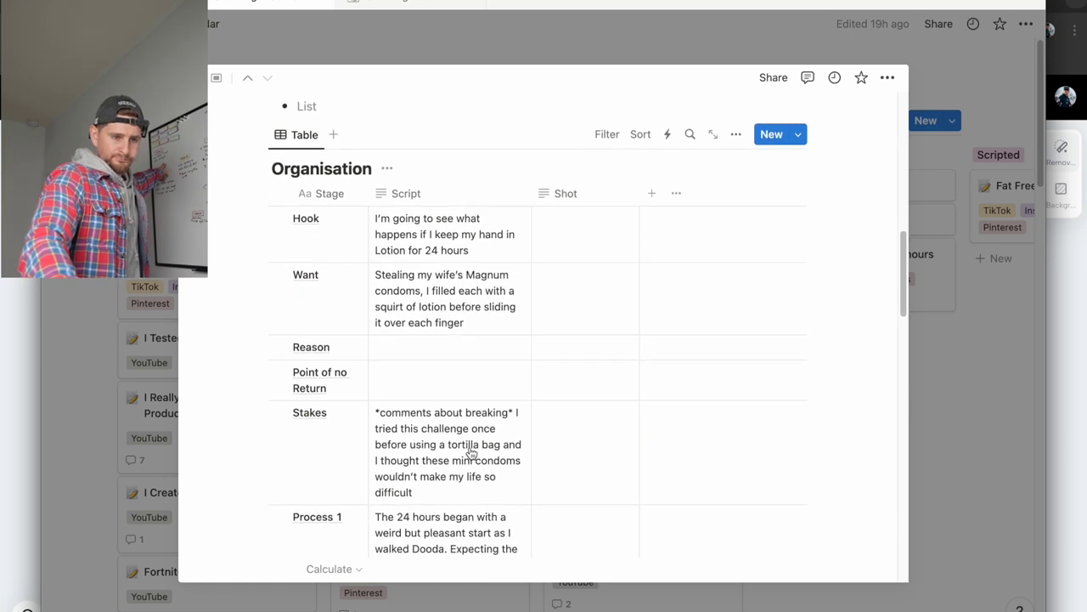
scroll(471, 453, "down", 1)
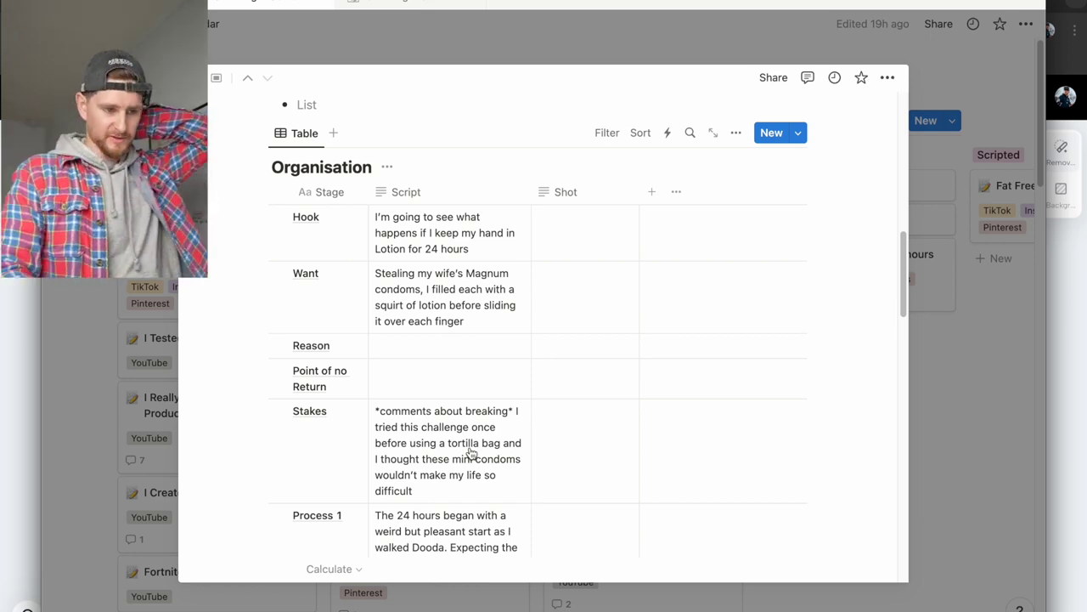
scroll(472, 453, "down", 1)
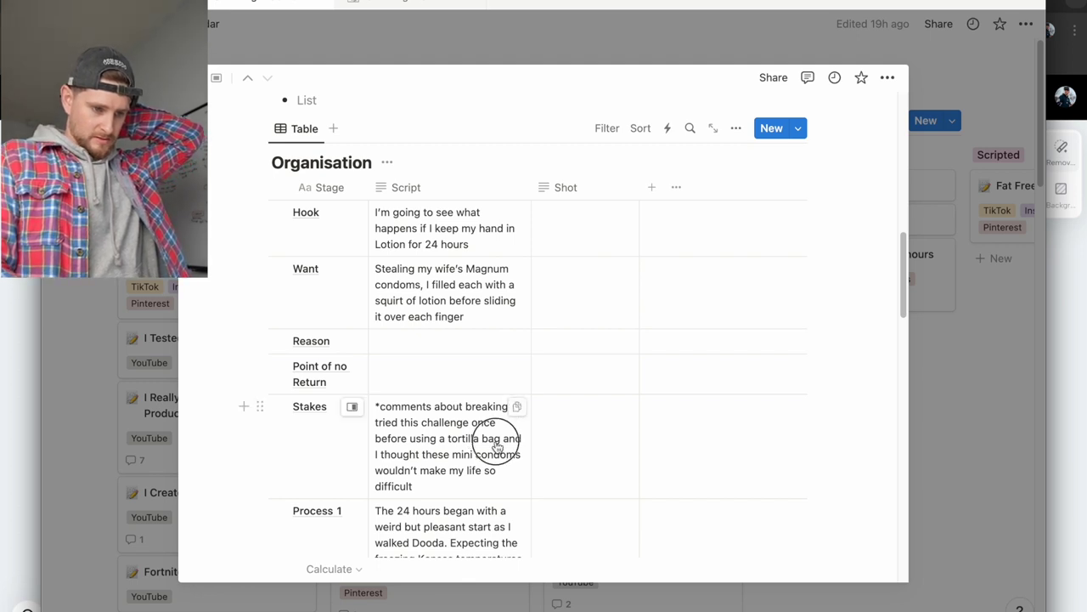
left_click(496, 438)
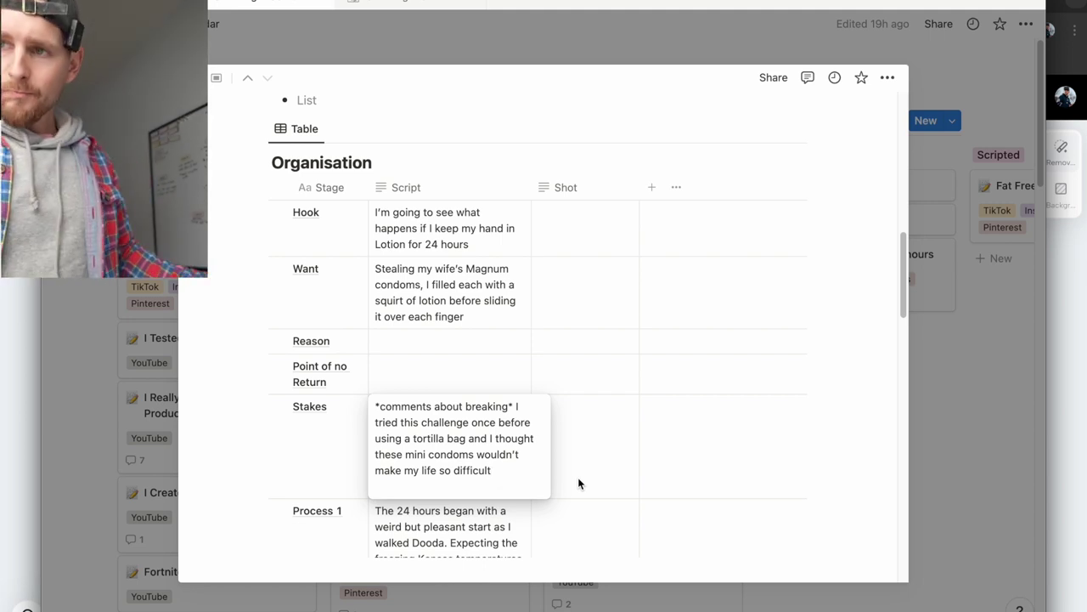
key("Escape")
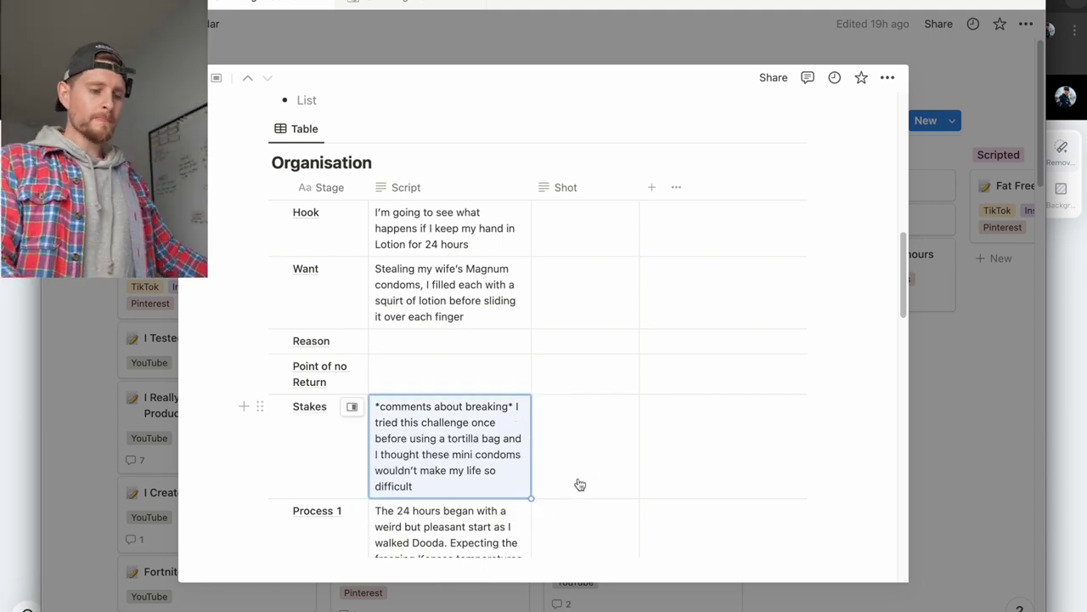
Review the script lines from Stakes down to Finalé in the Organisation table
scroll(579, 484, "down", 1)
scroll(579, 484, "down", 3)
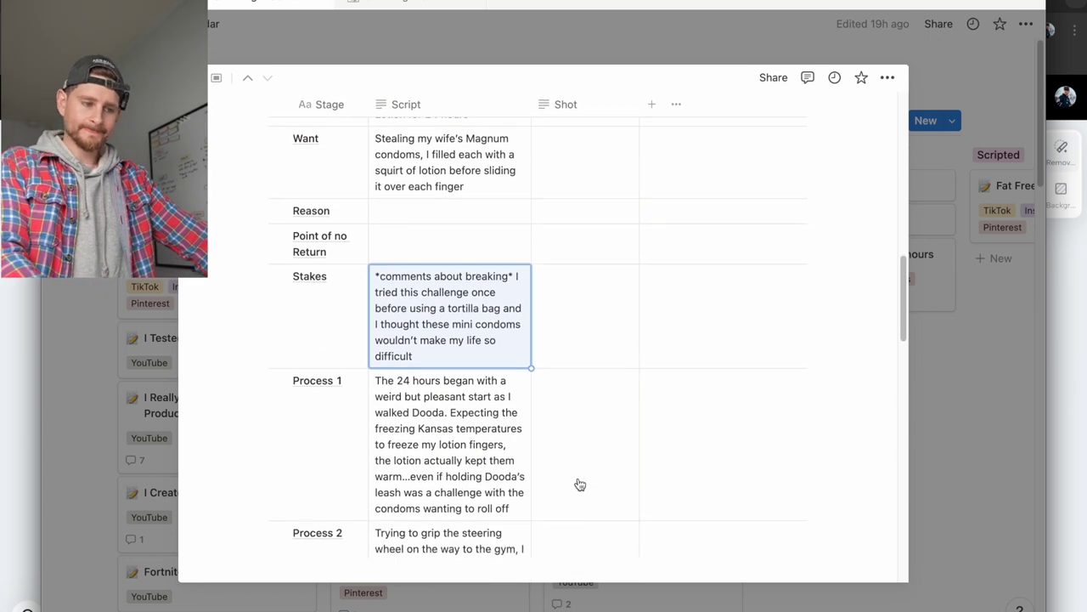
scroll(579, 484, "down", 4)
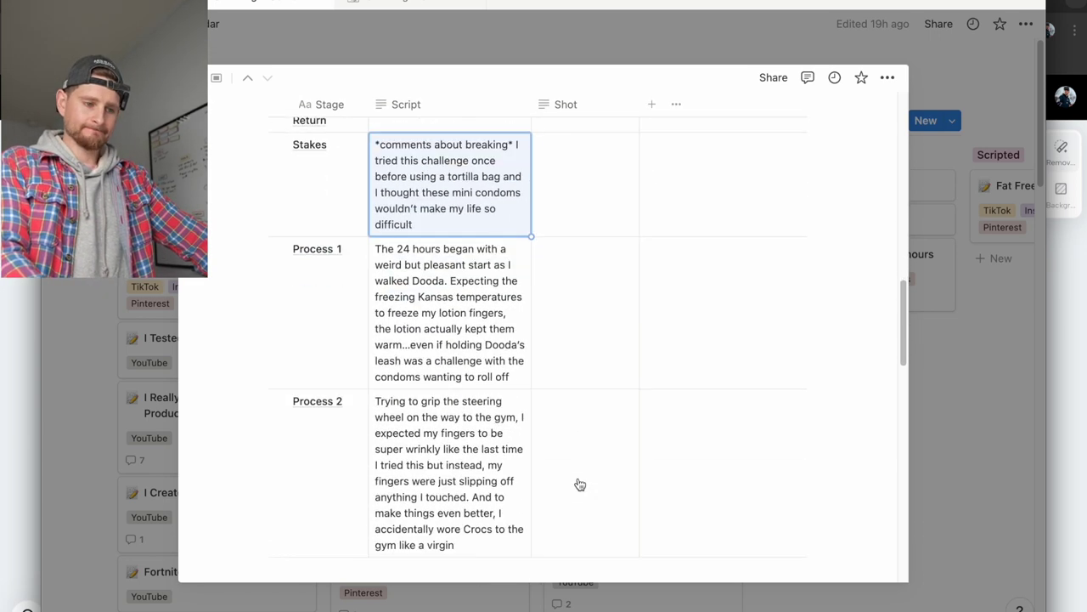
scroll(579, 484, "down", 3)
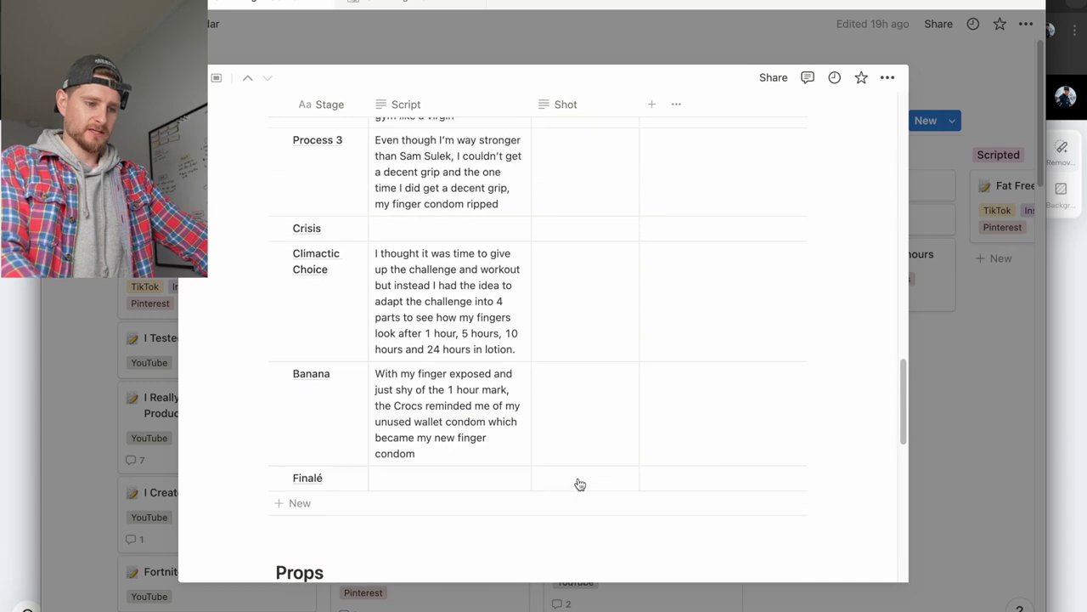
scroll(578, 484, "up", 3)
scroll(592, 427, "down", 5)
scroll(592, 413, "up", 2)
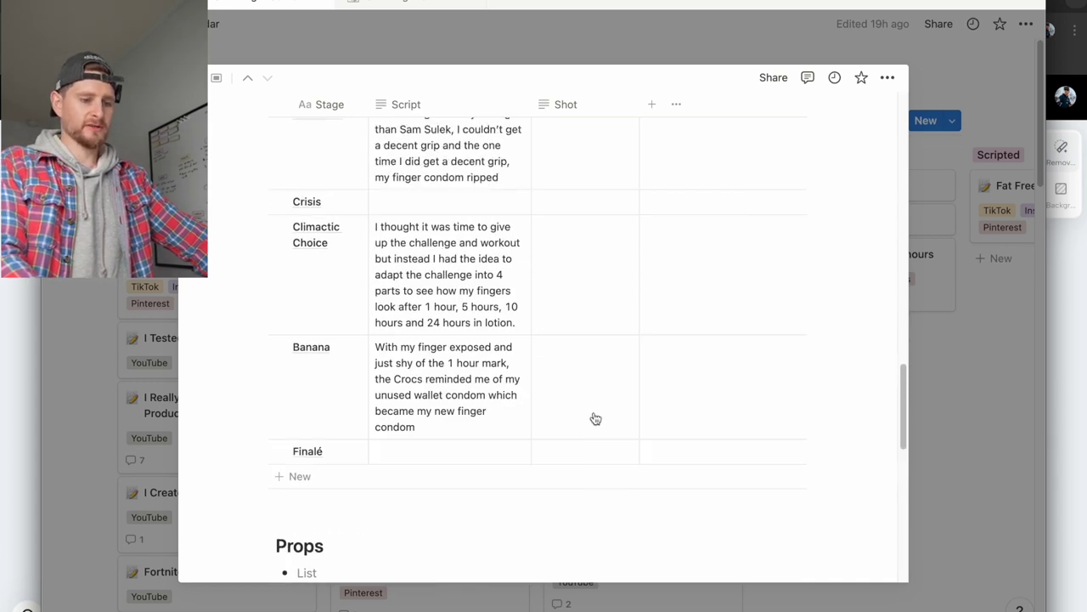
Add the quoted question "Is this even worth it?" to the end of the Stakes script
scroll(595, 418, "up", 6)
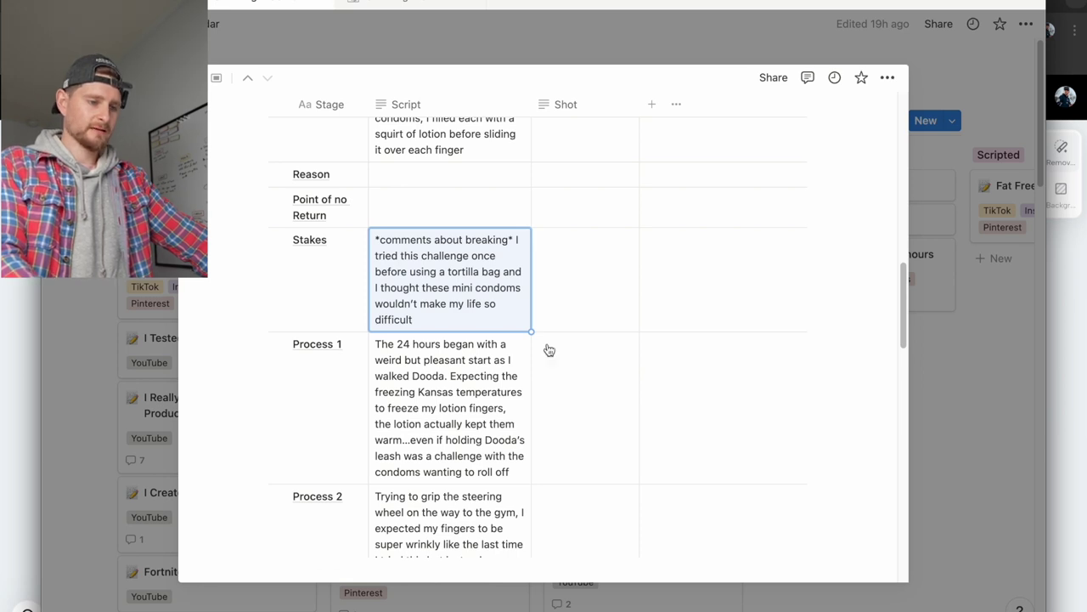
left_click(395, 247)
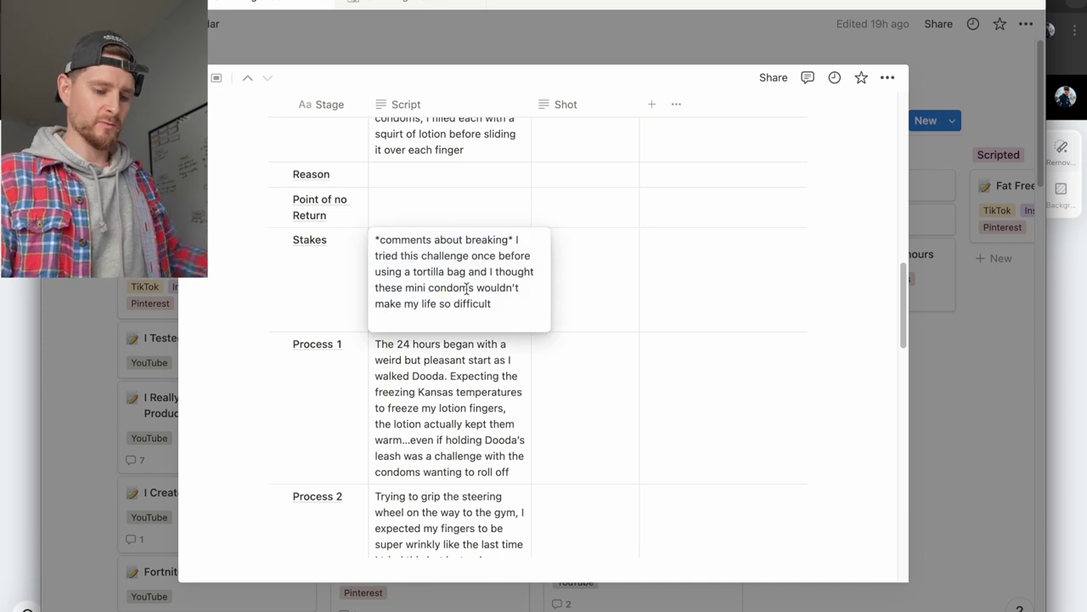
type("“Is")
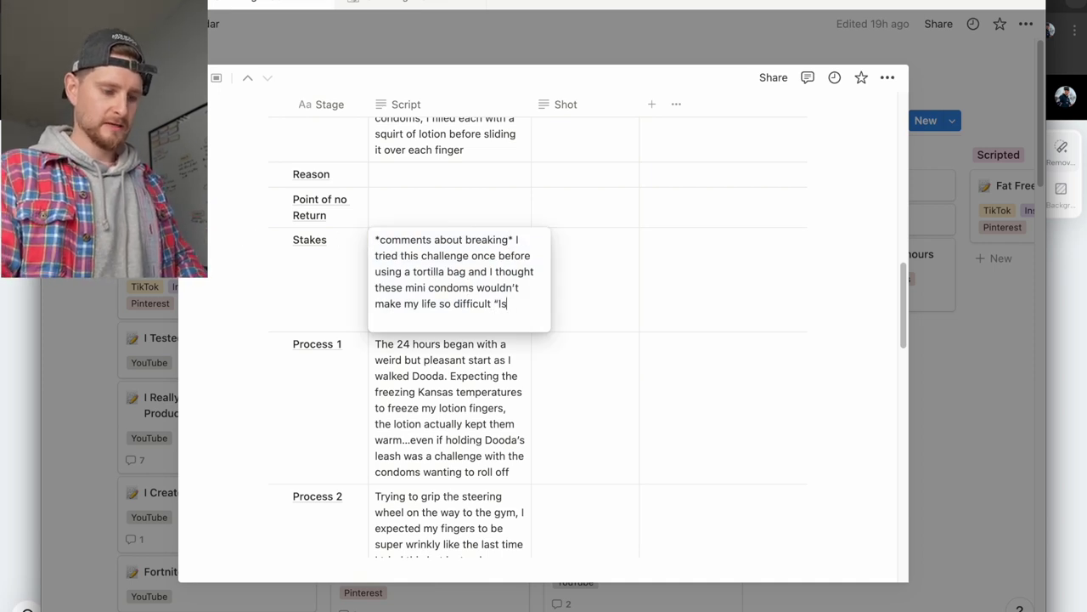
type(" this even worth it")
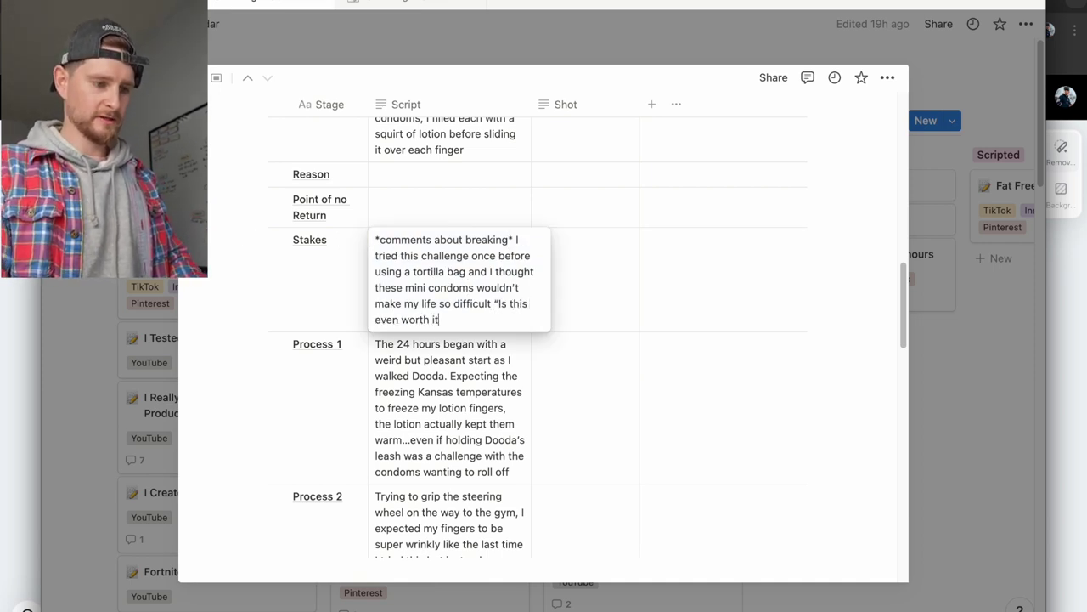
type("”?")
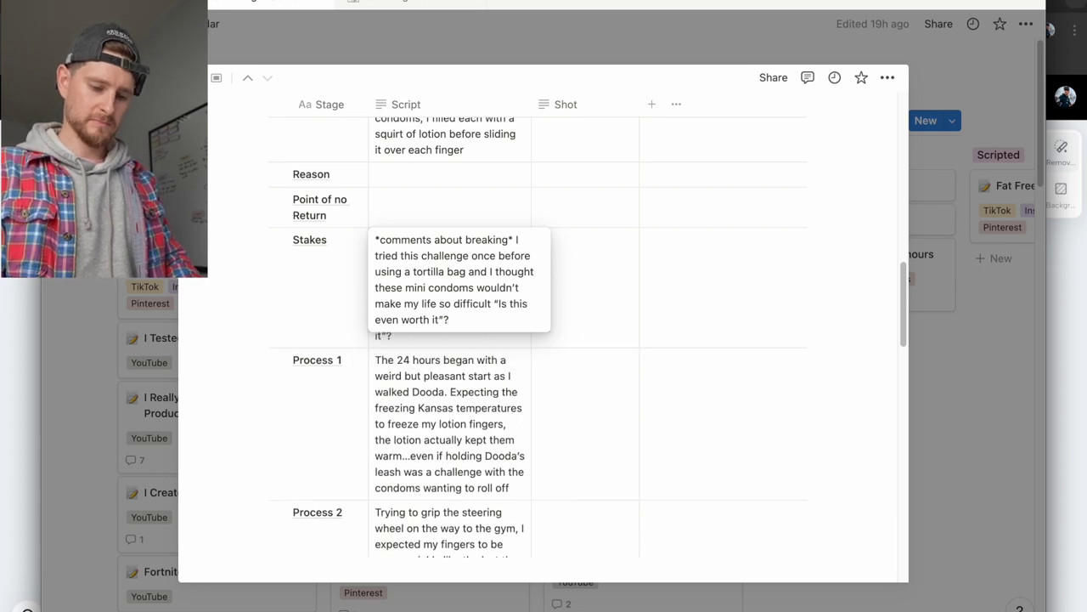
key("BackSpace")
key("BackSpace")
type("?”")
key("Escape")
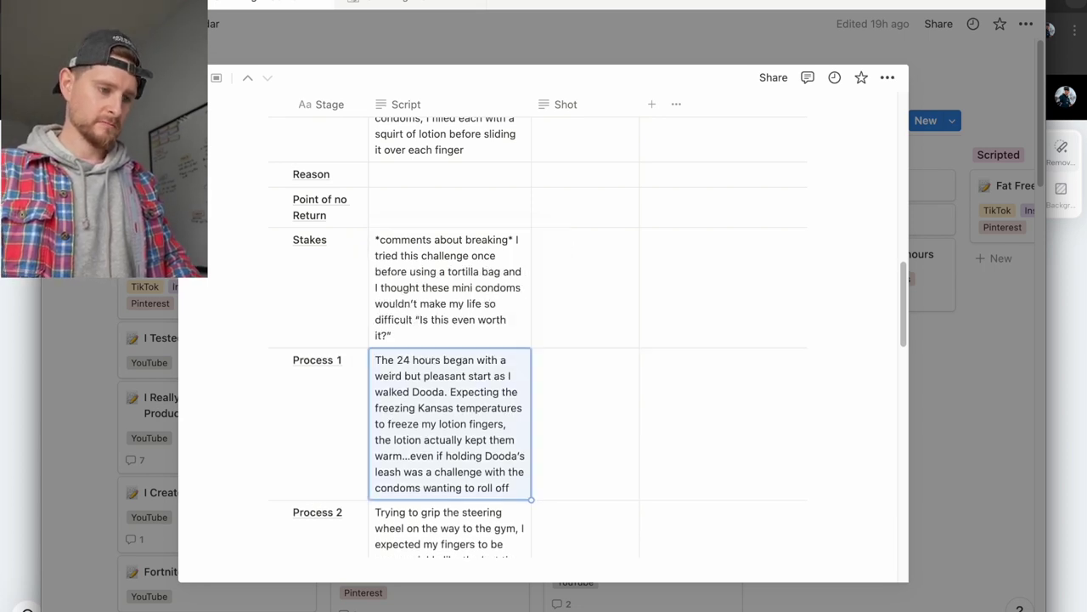
Reread the script lines from Process 2 to Banana leading up to the empty Finalé row
scroll(523, 365, "down", 5)
scroll(527, 370, "down", 5)
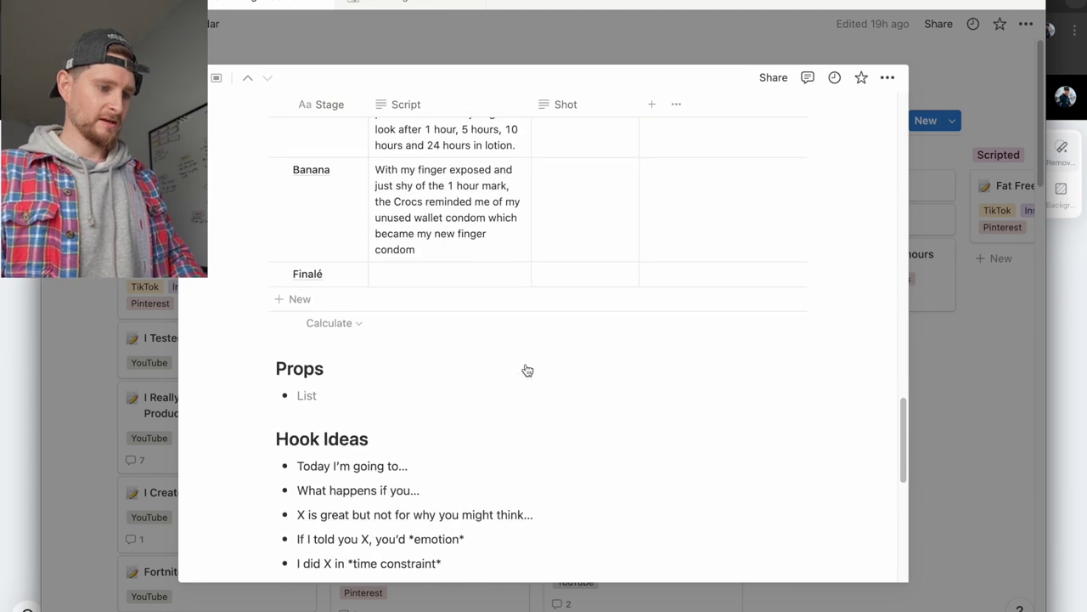
left_click(450, 273)
key("Escape")
scroll(486, 219, "up", 1)
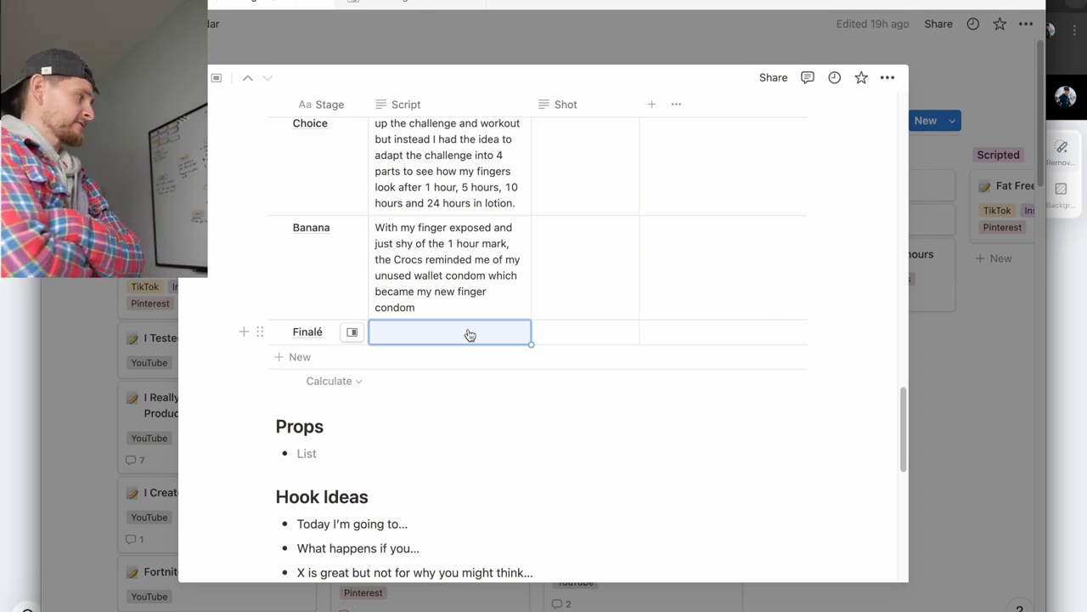
scroll(469, 335, "up", 10)
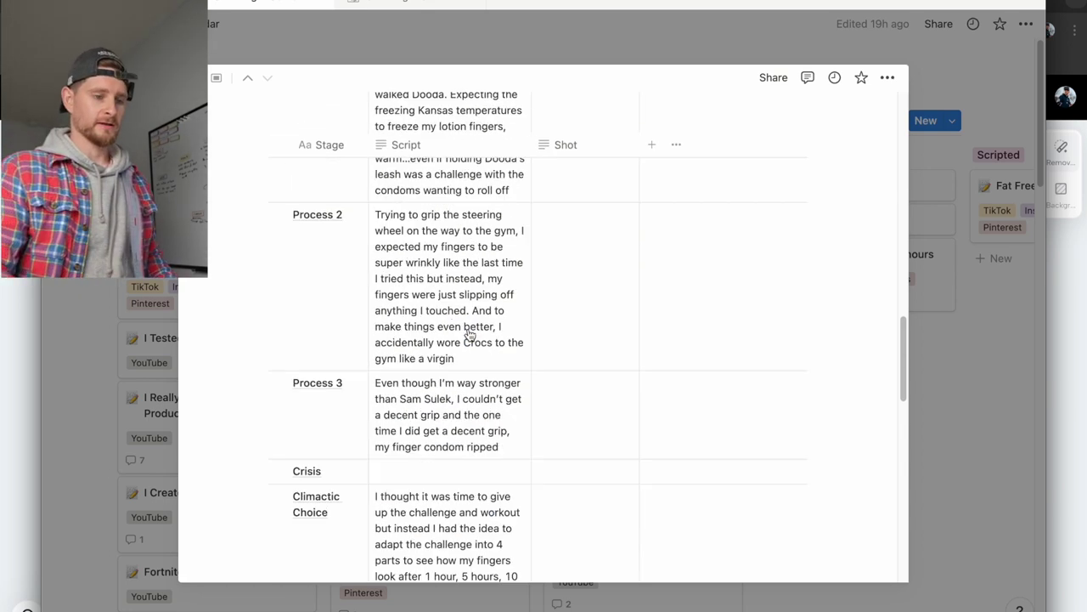
scroll(470, 335, "down", 6)
scroll(470, 334, "down", 5)
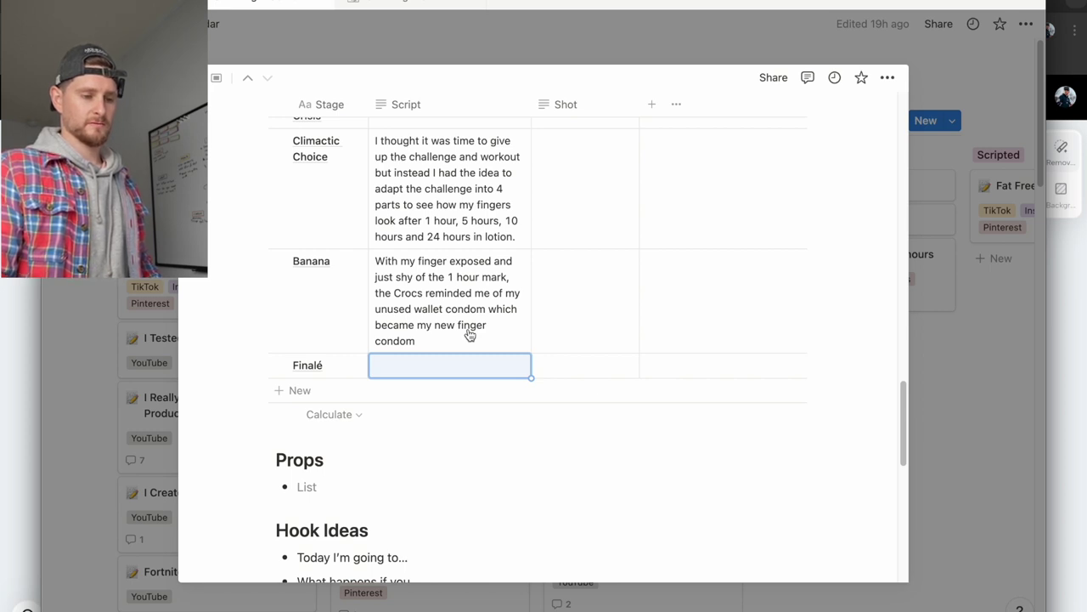
Replace "became my new finger condom" at the end of the Banana script with "found a new shaft"
left_click(469, 335)
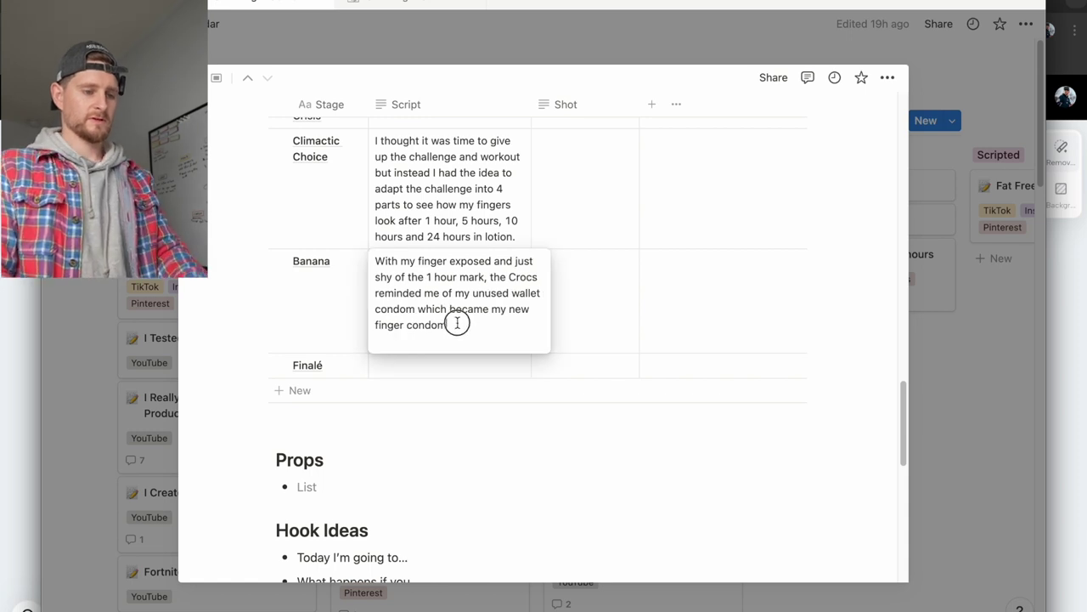
left_click_drag(457, 324, 452, 312)
type("fo")
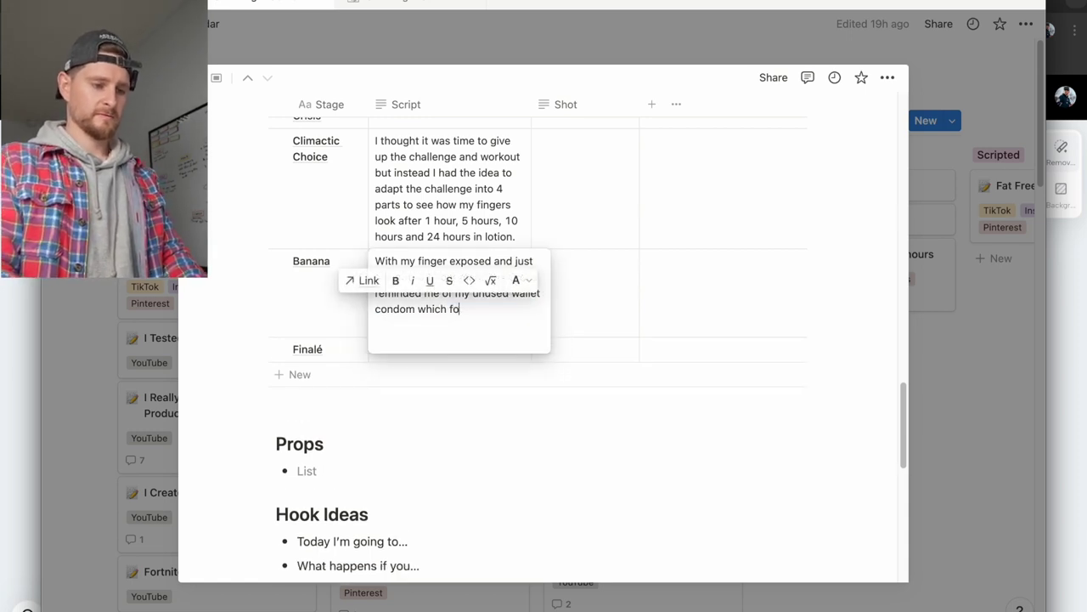
type("und a new shaft")
left_click(449, 349)
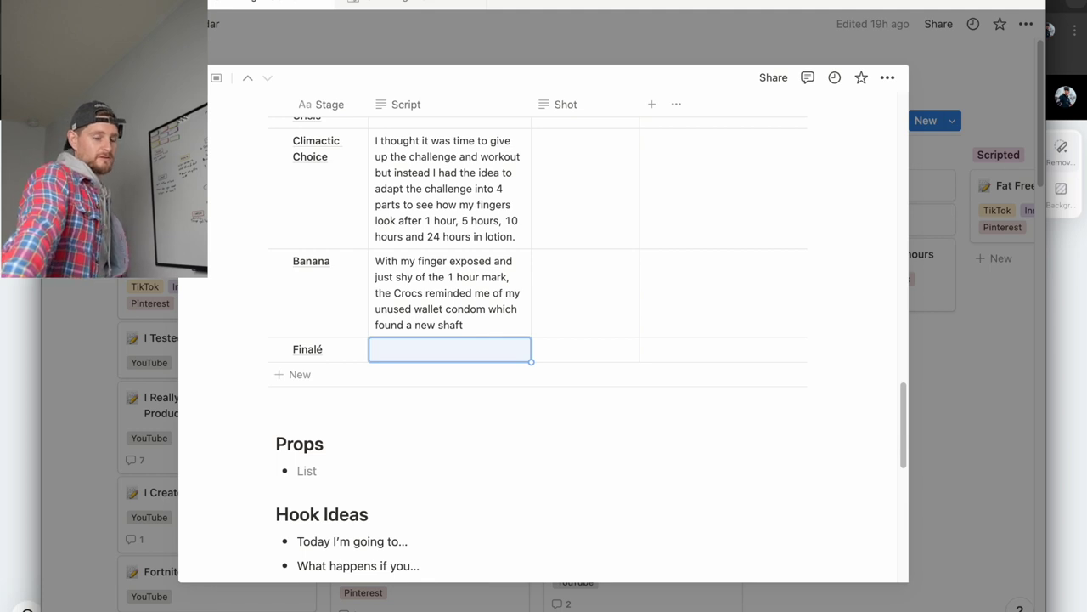
Insert "finally" before "found" in the Banana script and remove "new" so the sentence ends with "finally found a shaft"
left_click(383, 324)
left_click(448, 310)
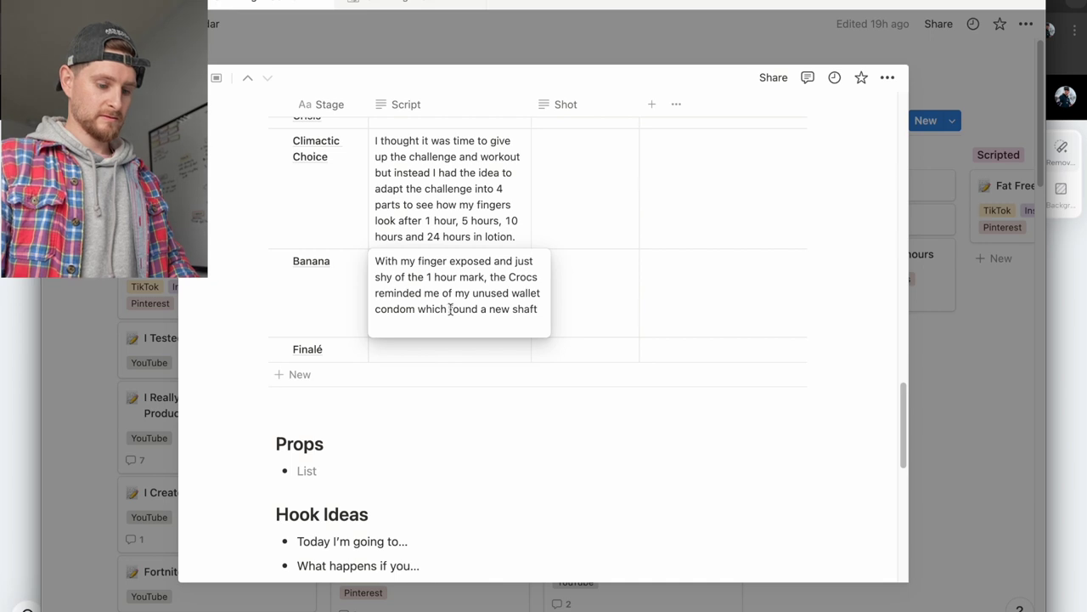
type("finally found")
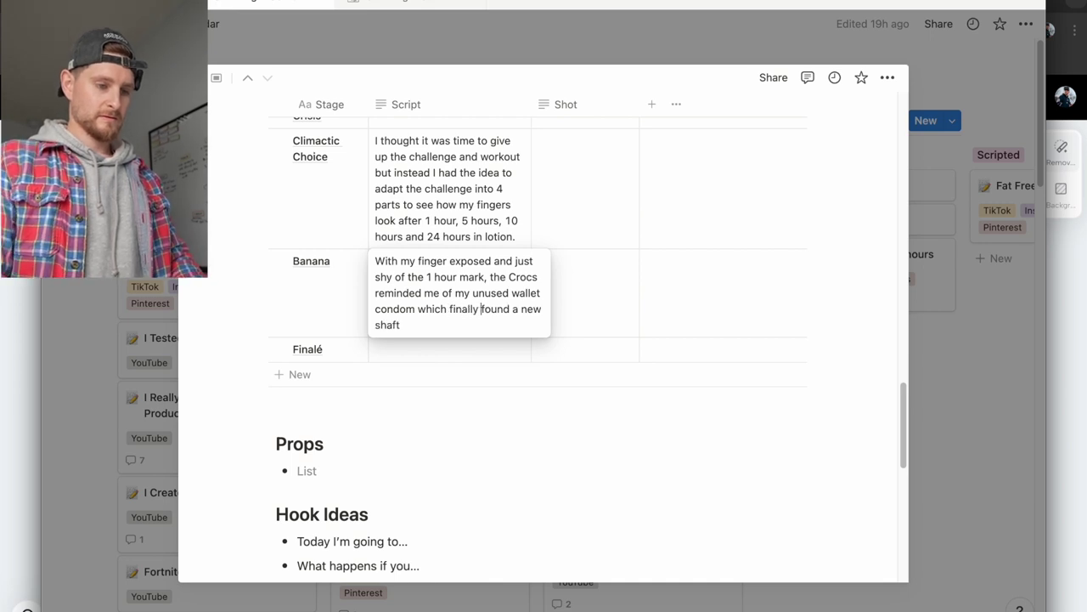
double_click(531, 309)
key("BackSpace")
left_click(484, 351)
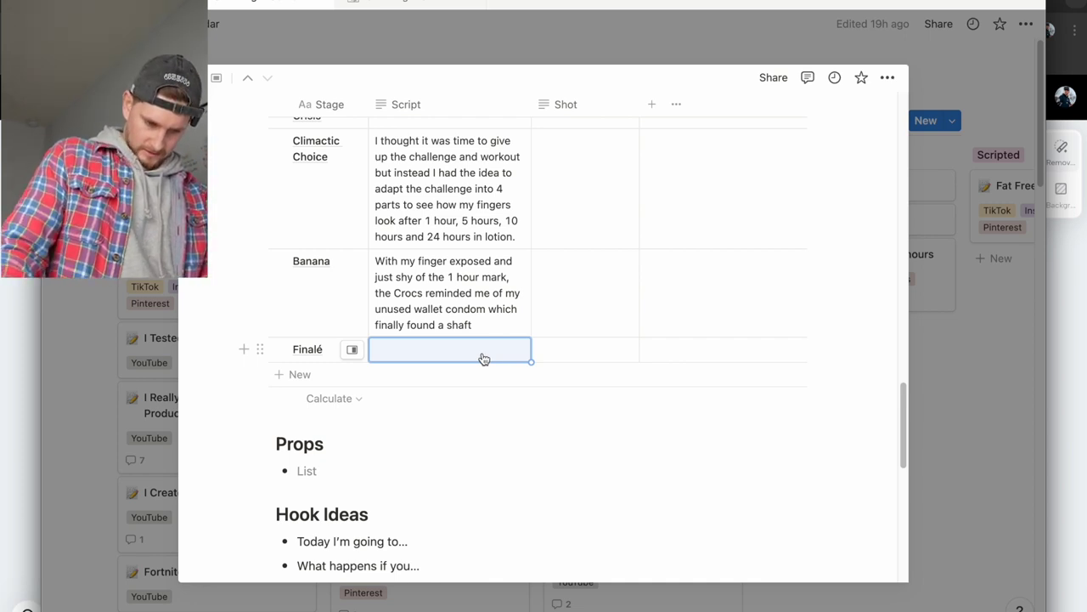
type("Next upda")
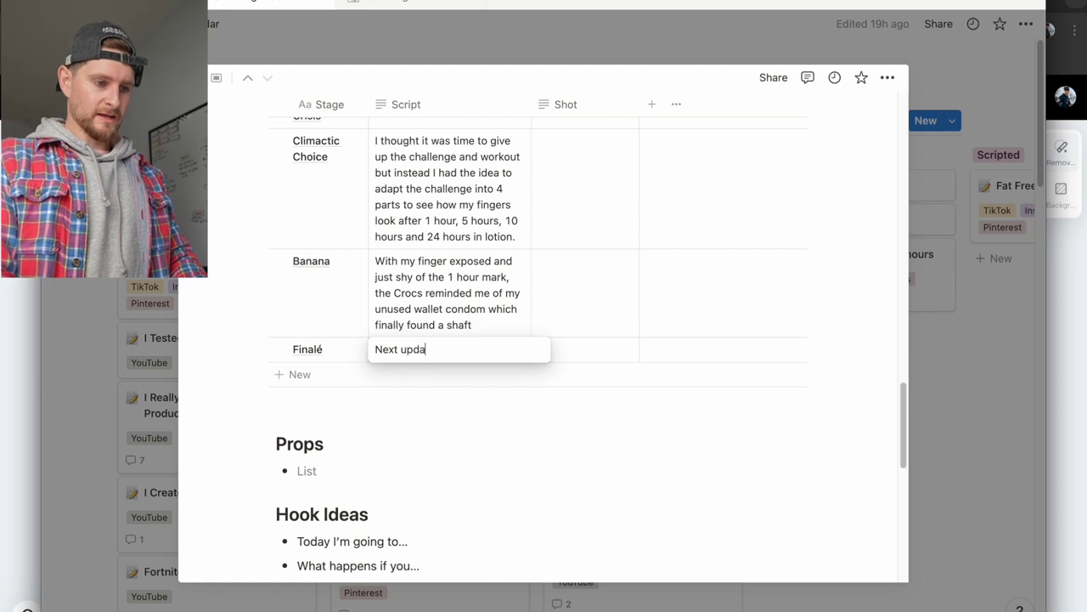
type("te will be at")
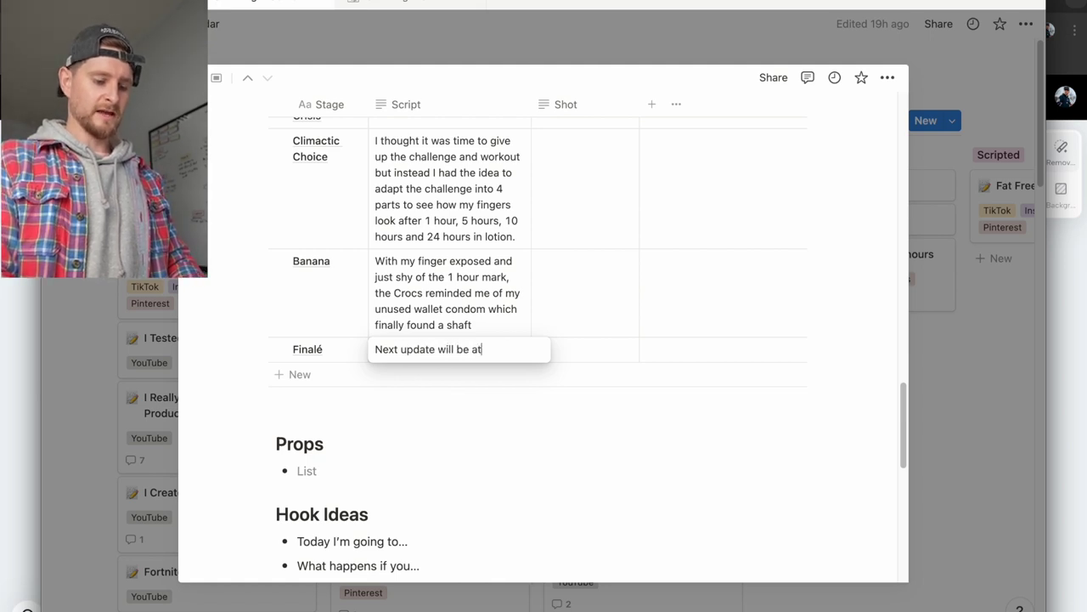
type(" the 5 hours")
key("BackSpace")
type("mark")
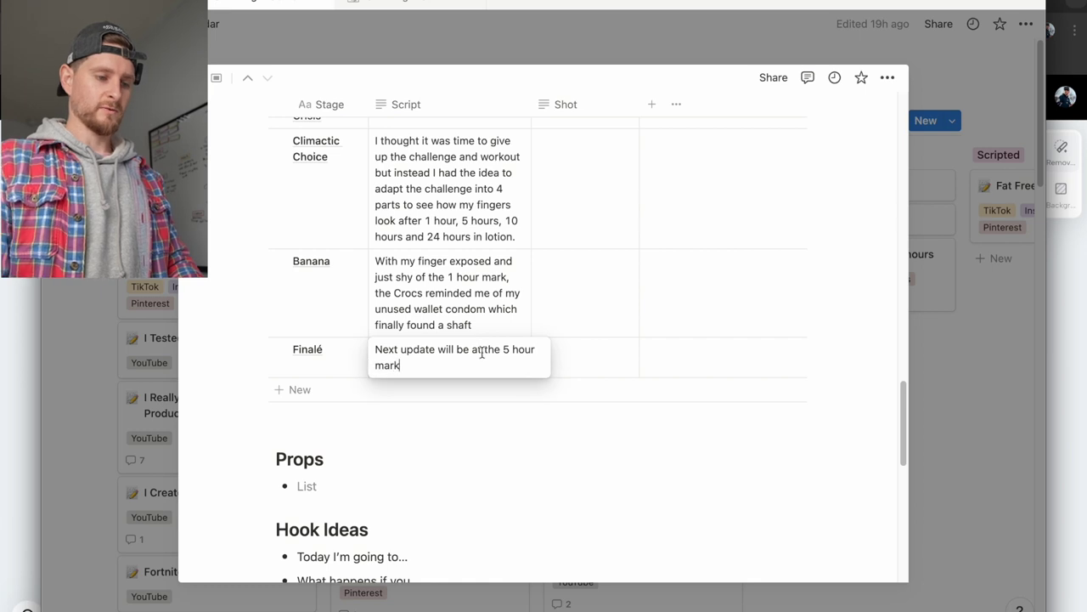
key("Escape")
left_click(453, 364)
key("ctrl+a")
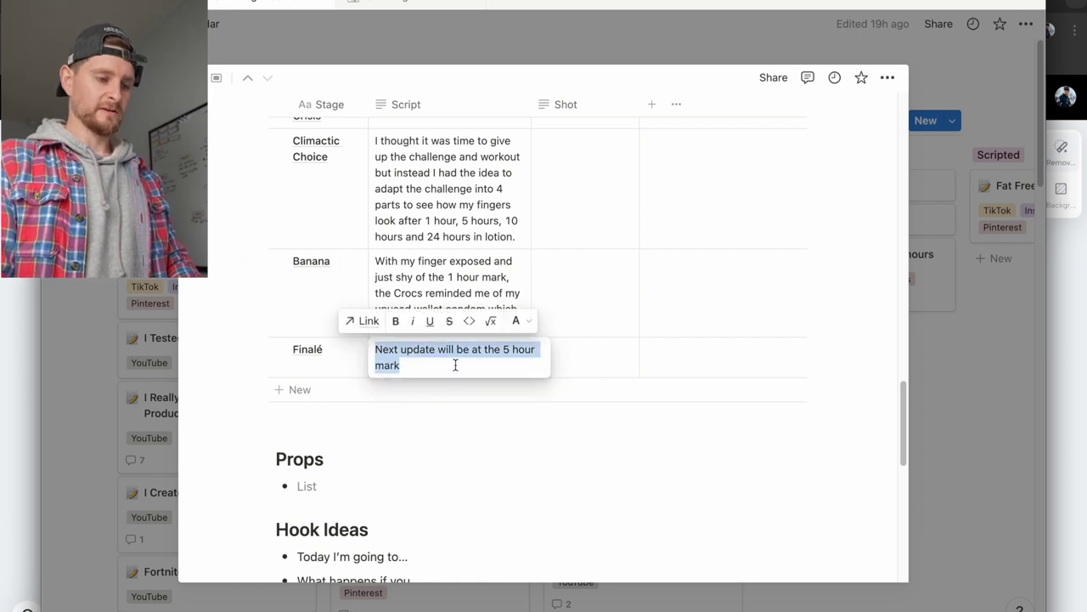
key("BackSpace")
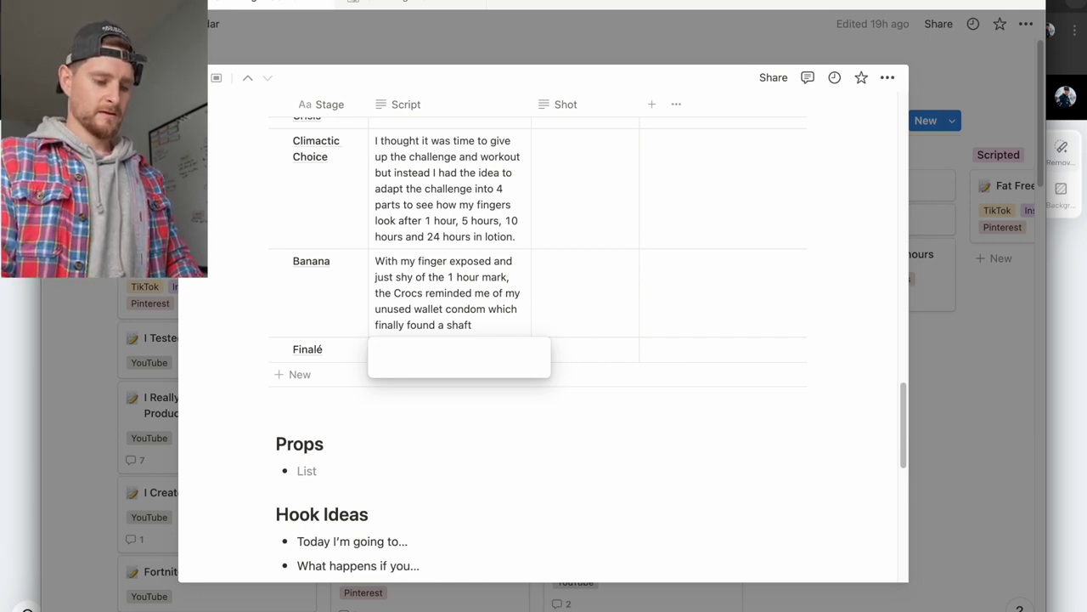
Begin the Finalé script with "Next video will be at the 5 hour mark"
type("Next ")
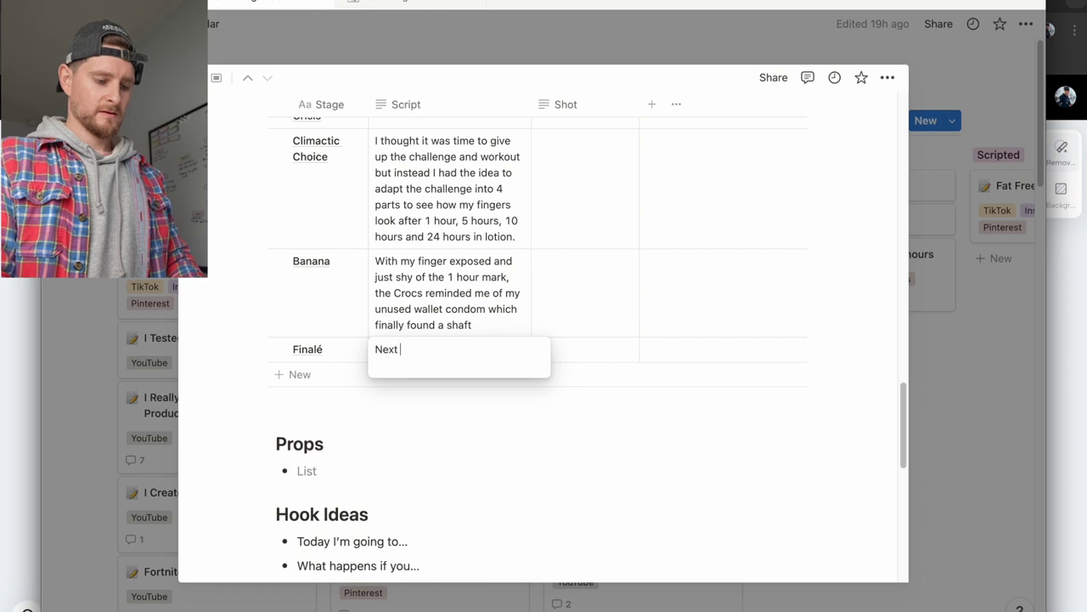
type("video will be at")
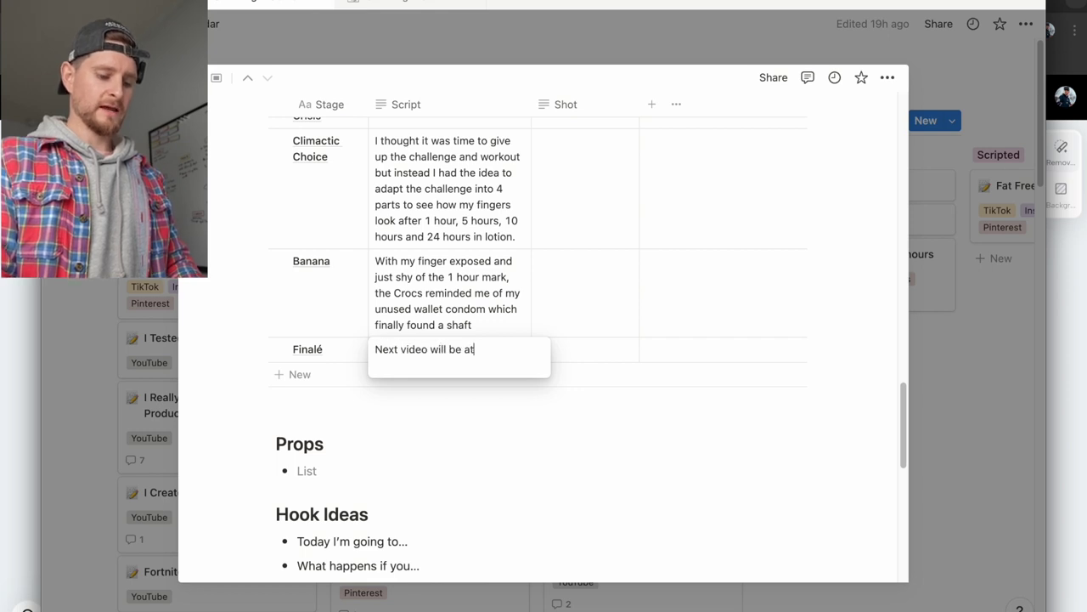
type(" the 5 hours ma")
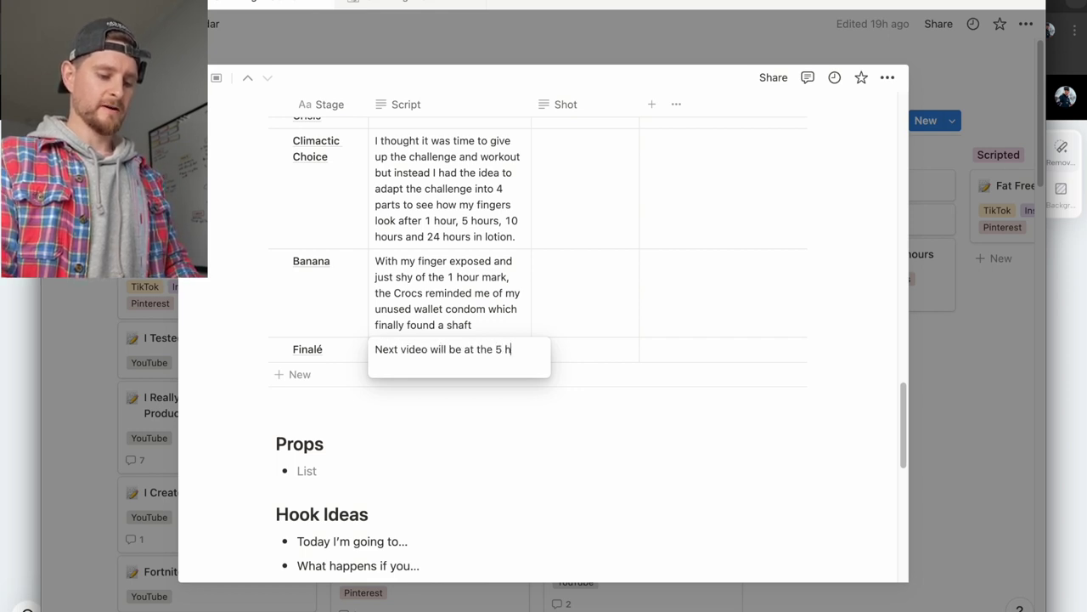
key("BackSpace")
key("BackSpace")
key("BackSpace")
key("BackSpace")
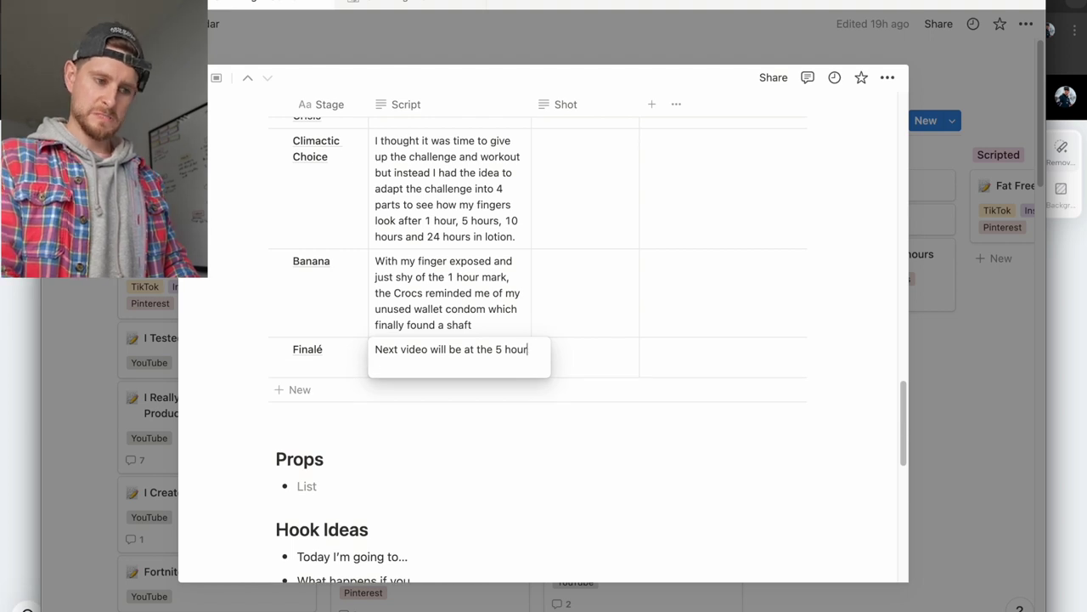
type("mark")
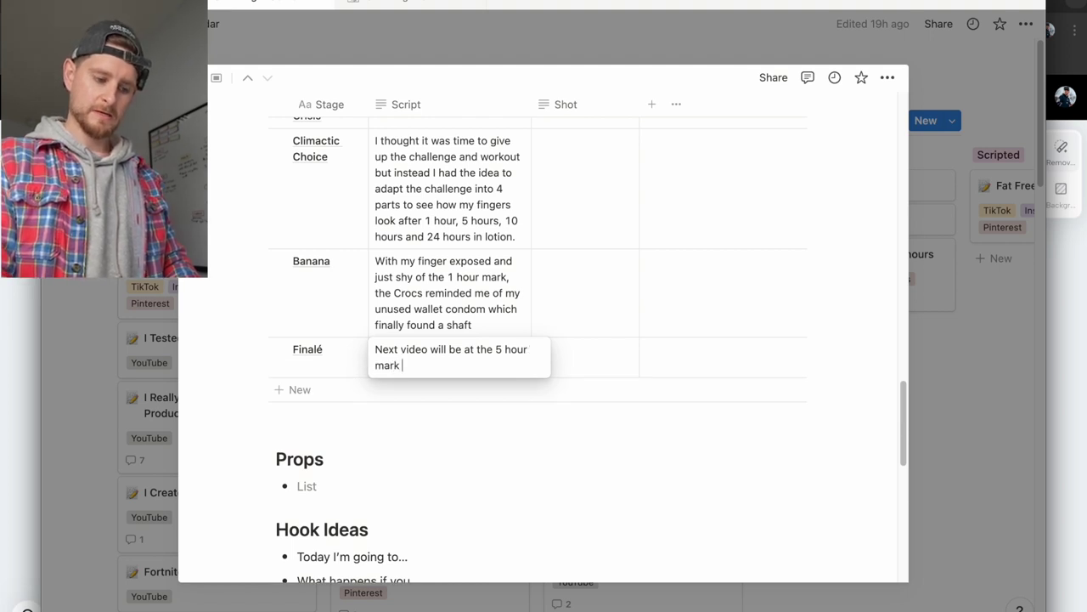
Continue the Finalé script with "but 1 hour in lotion didn't seem to make any difference, in fact it looks worse"
type(" but 1 hour i")
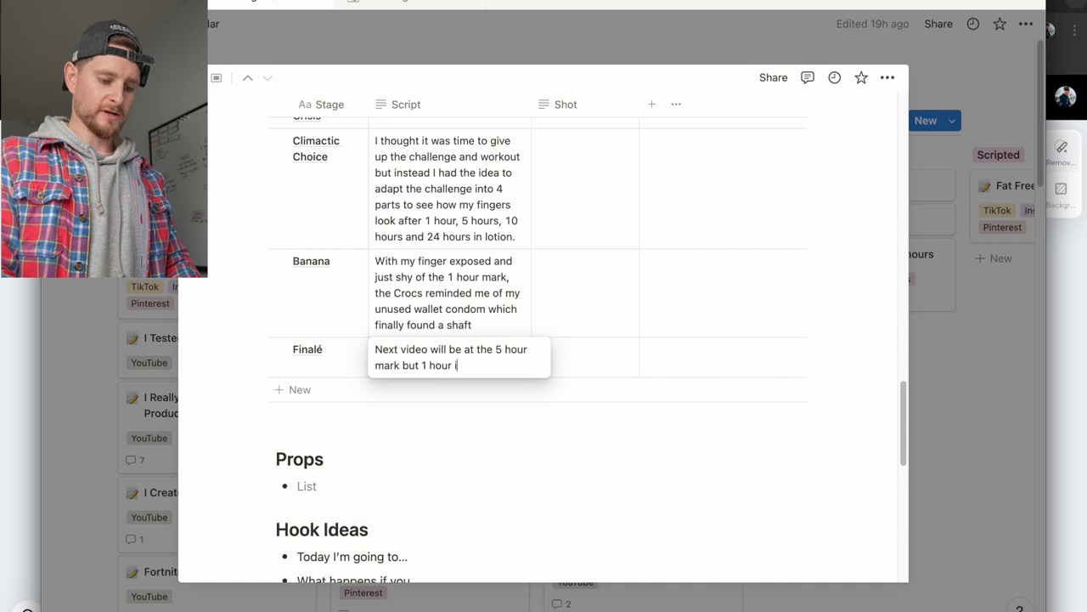
type("n lotion didn't ")
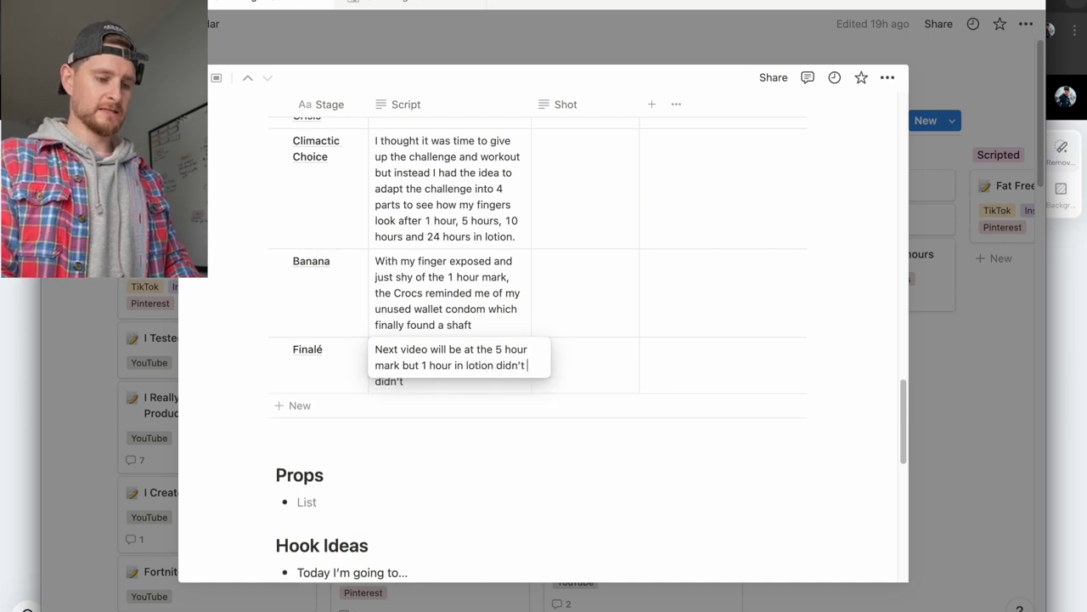
type("seem to mak")
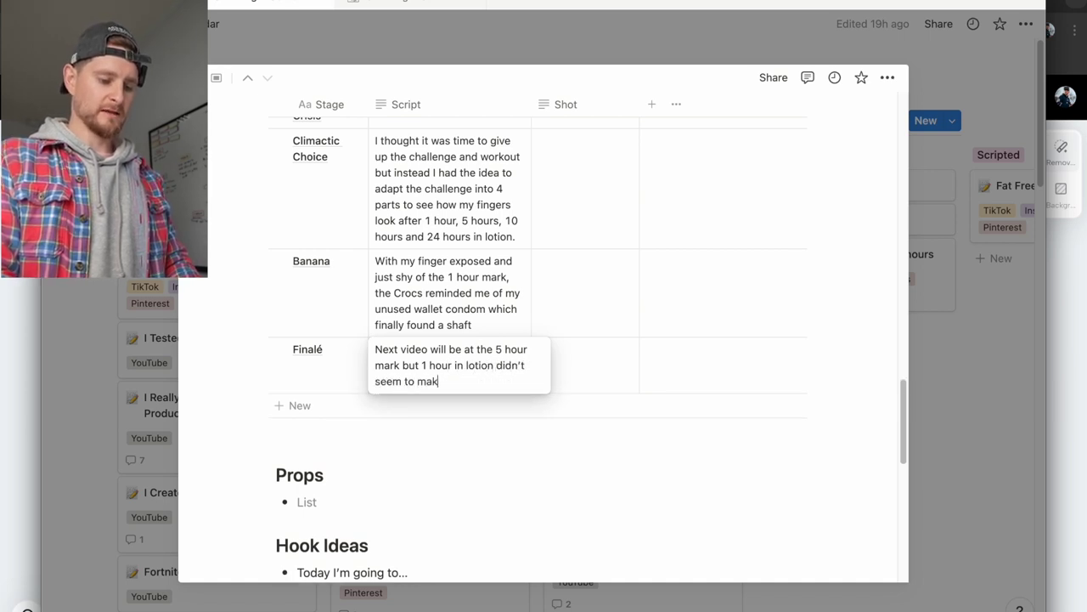
type("e any differen")
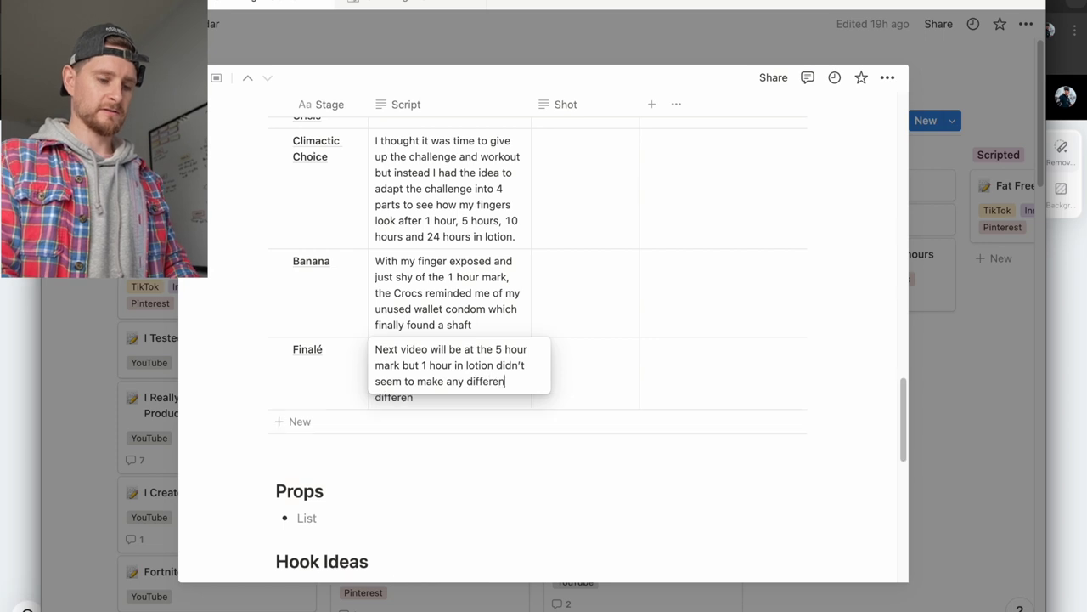
type("ce, in fact it")
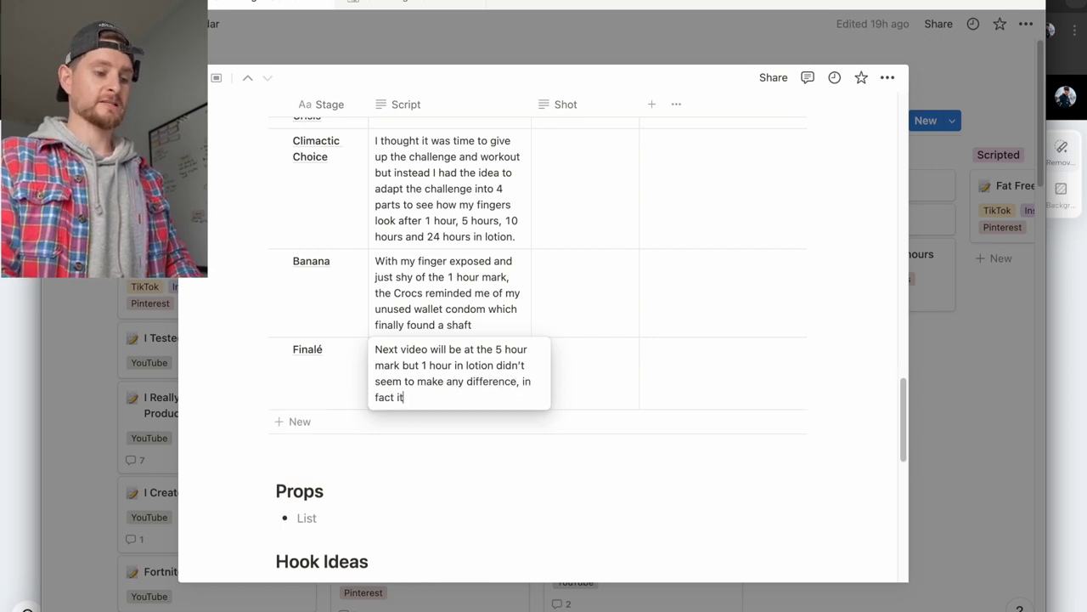
type(" look")
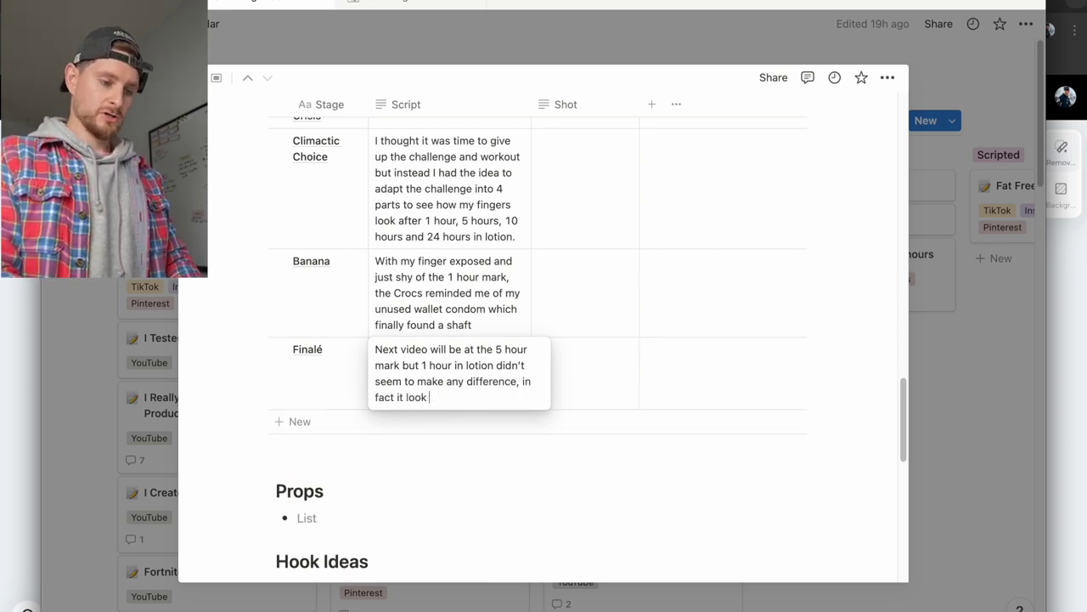
type("s worse")
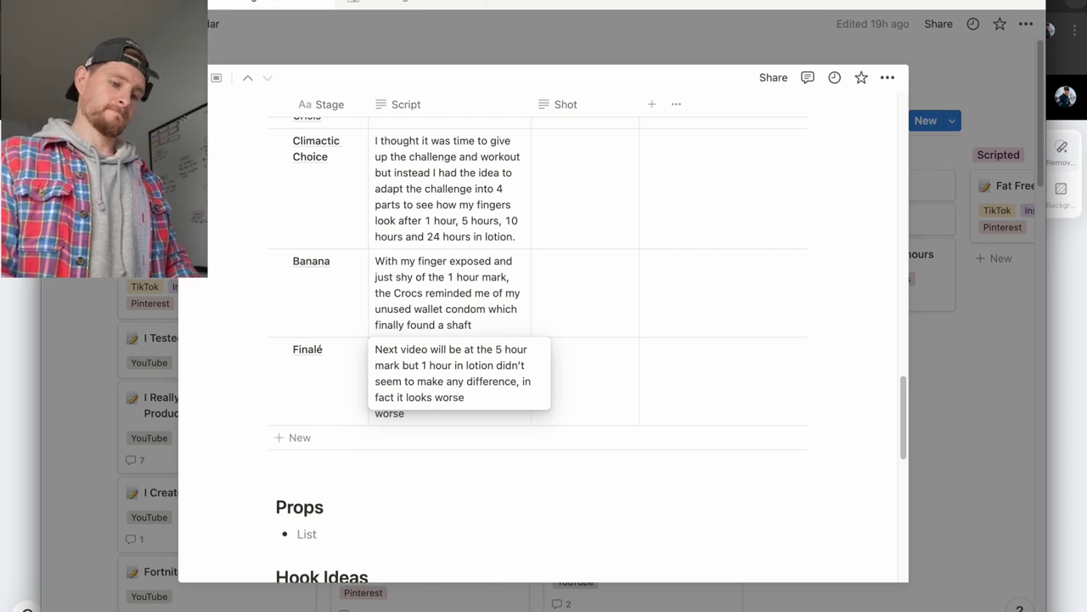
key("Escape")
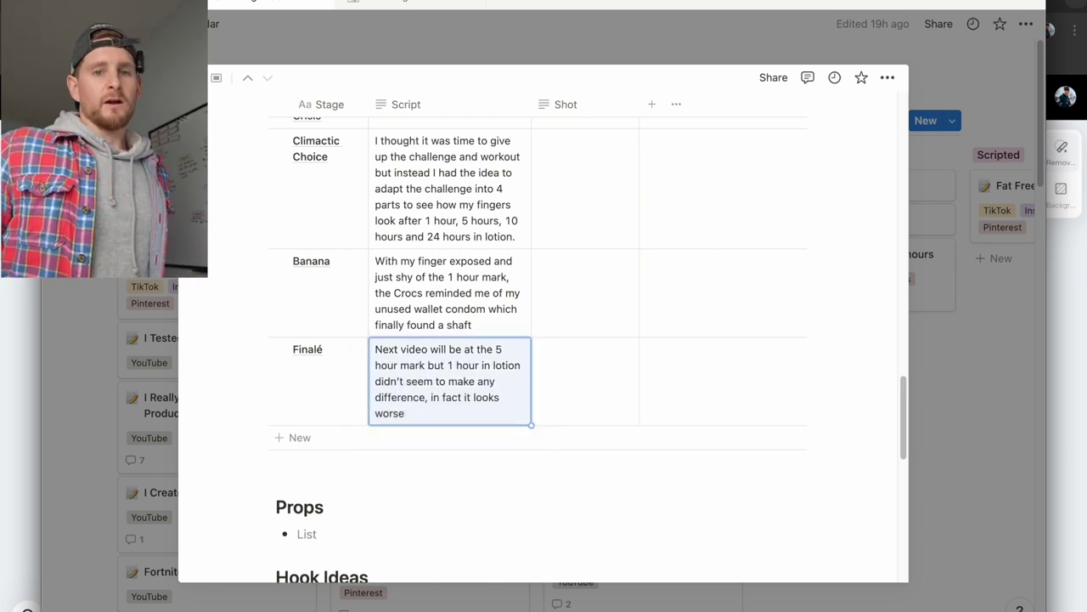